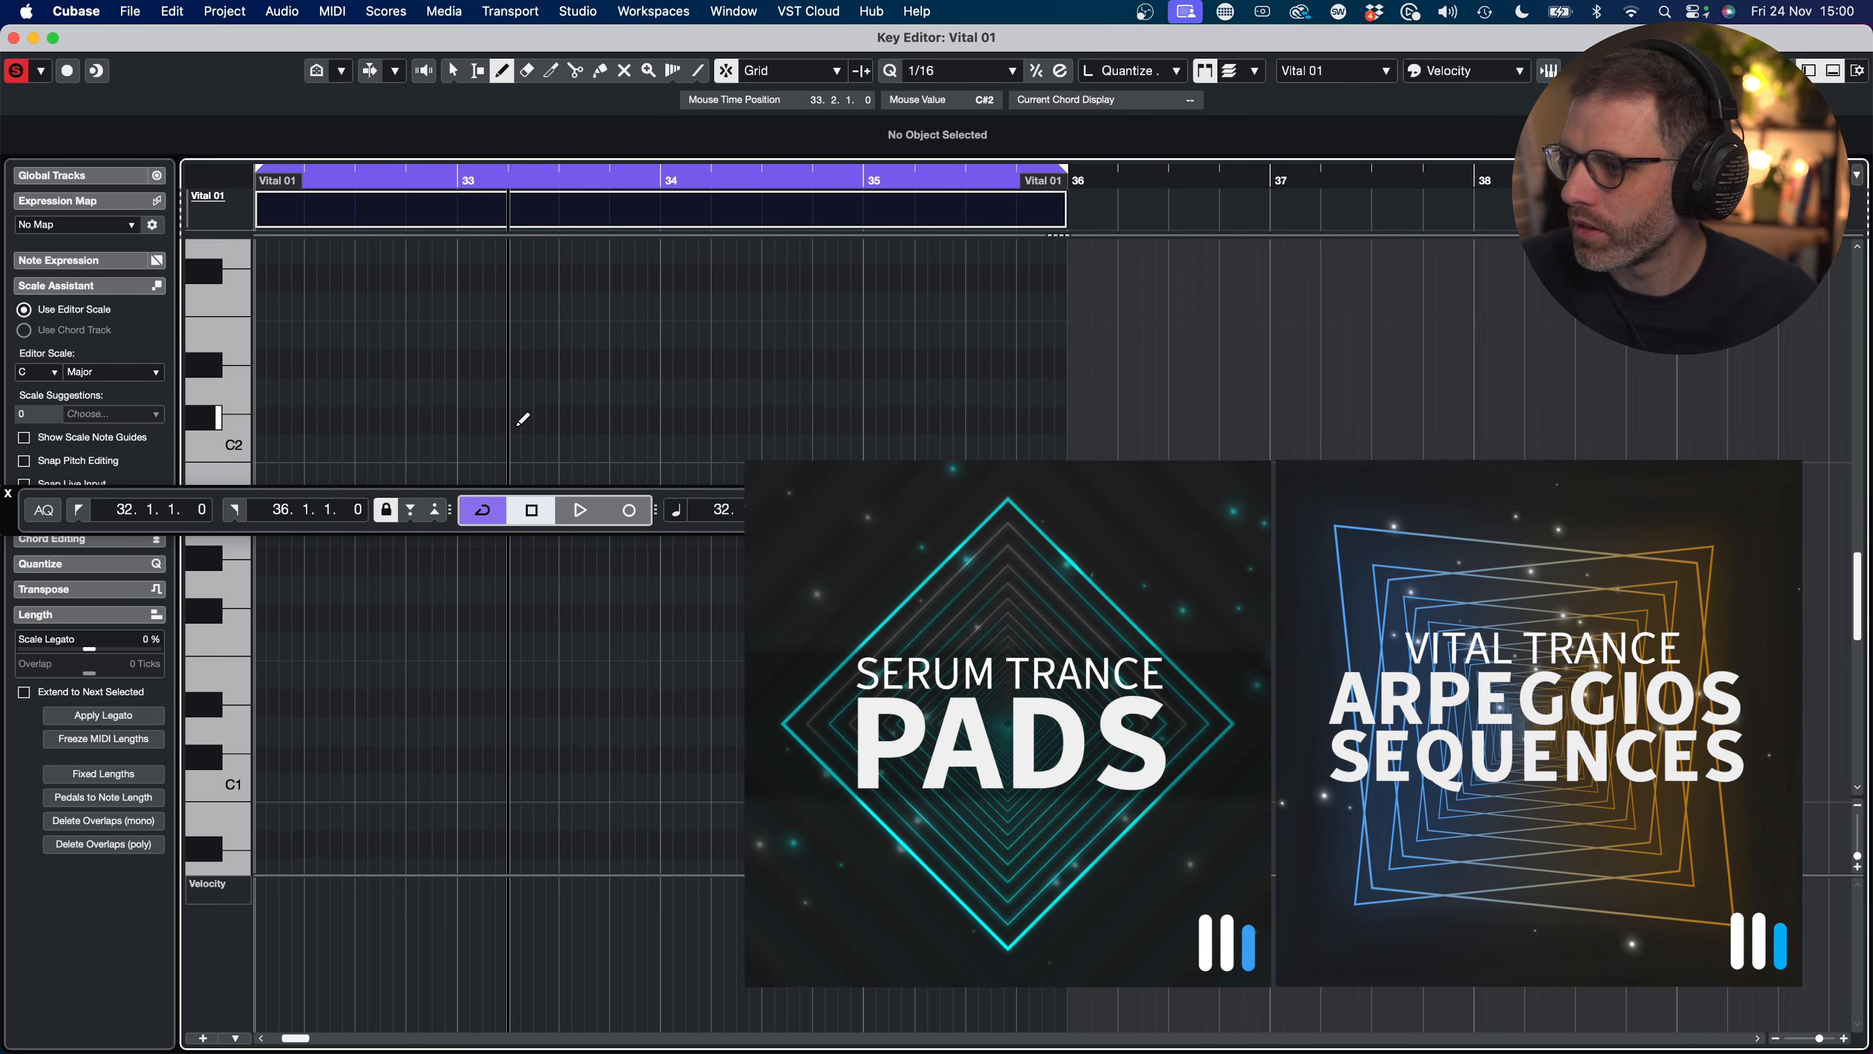
Step: Draw an A2 note spanning bars 32 to 36 in the Vital 01 part and close the key editor
scroll(526, 420, down, 7)
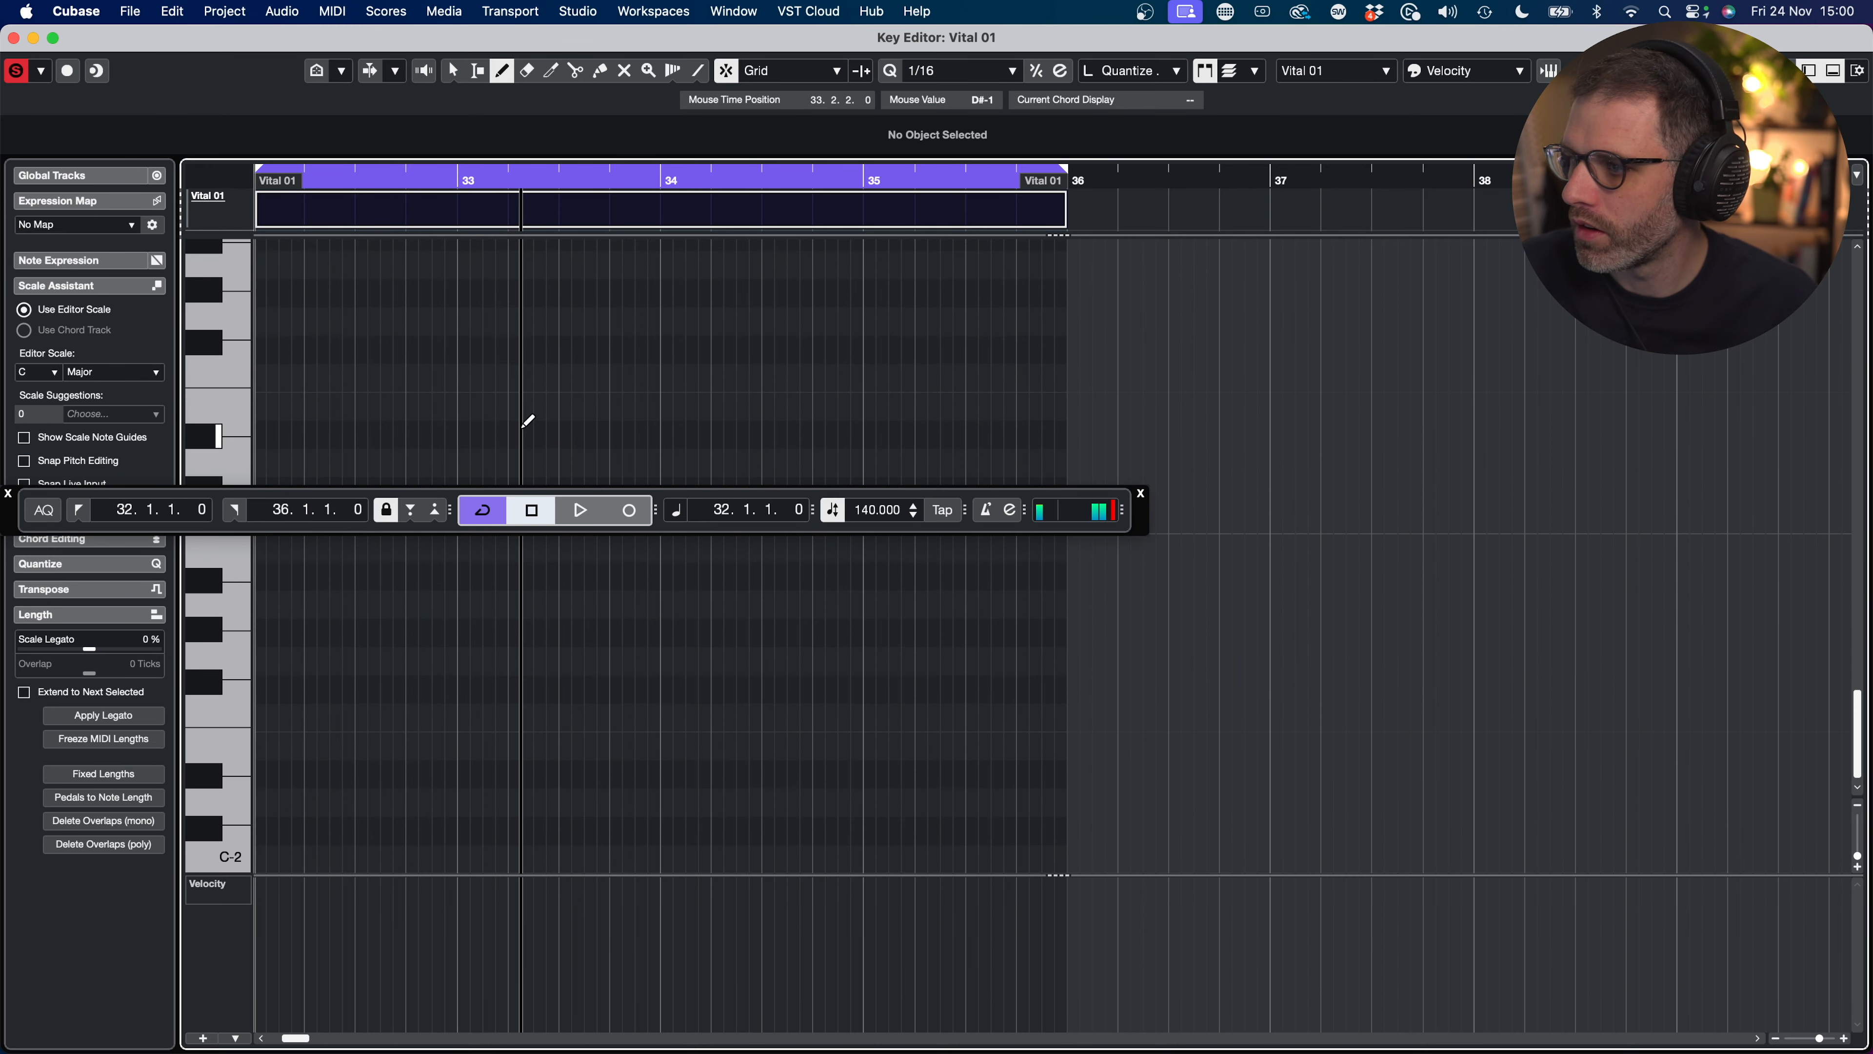
scroll(526, 412, up, 7)
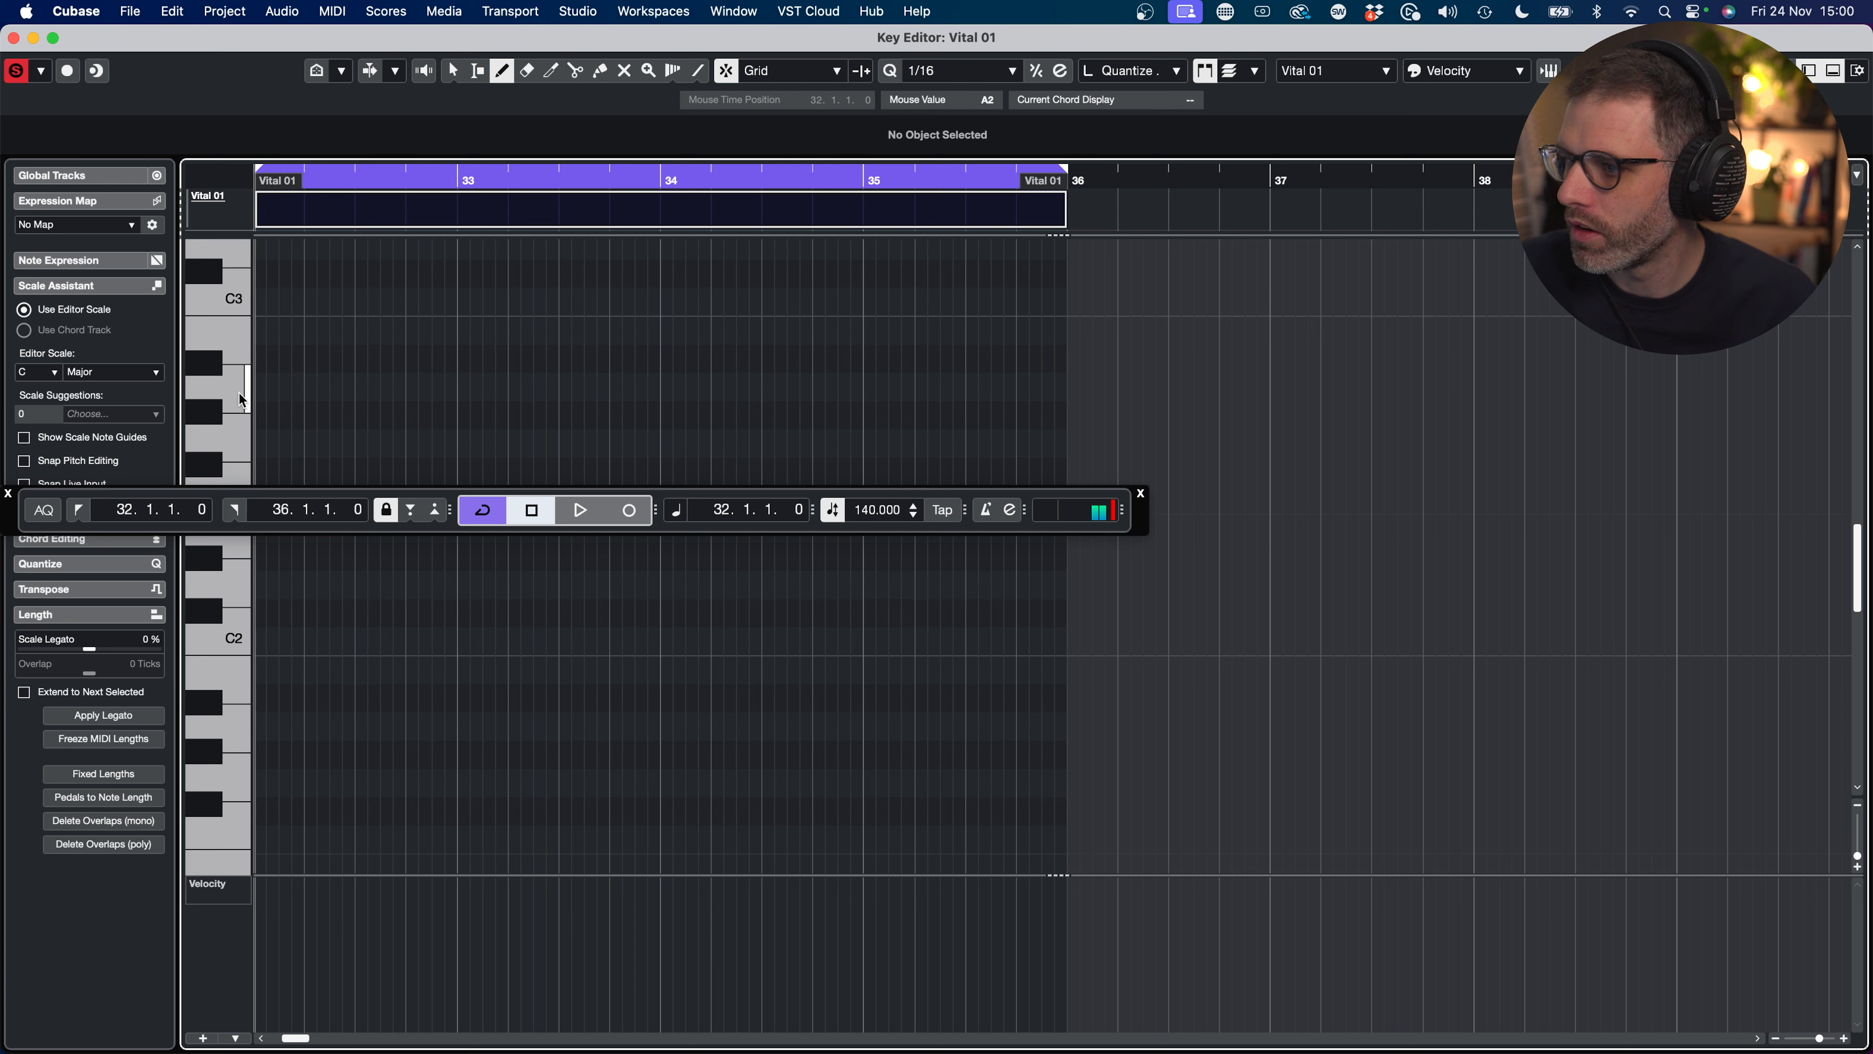
drag(259, 387, 1070, 379)
key(Return)
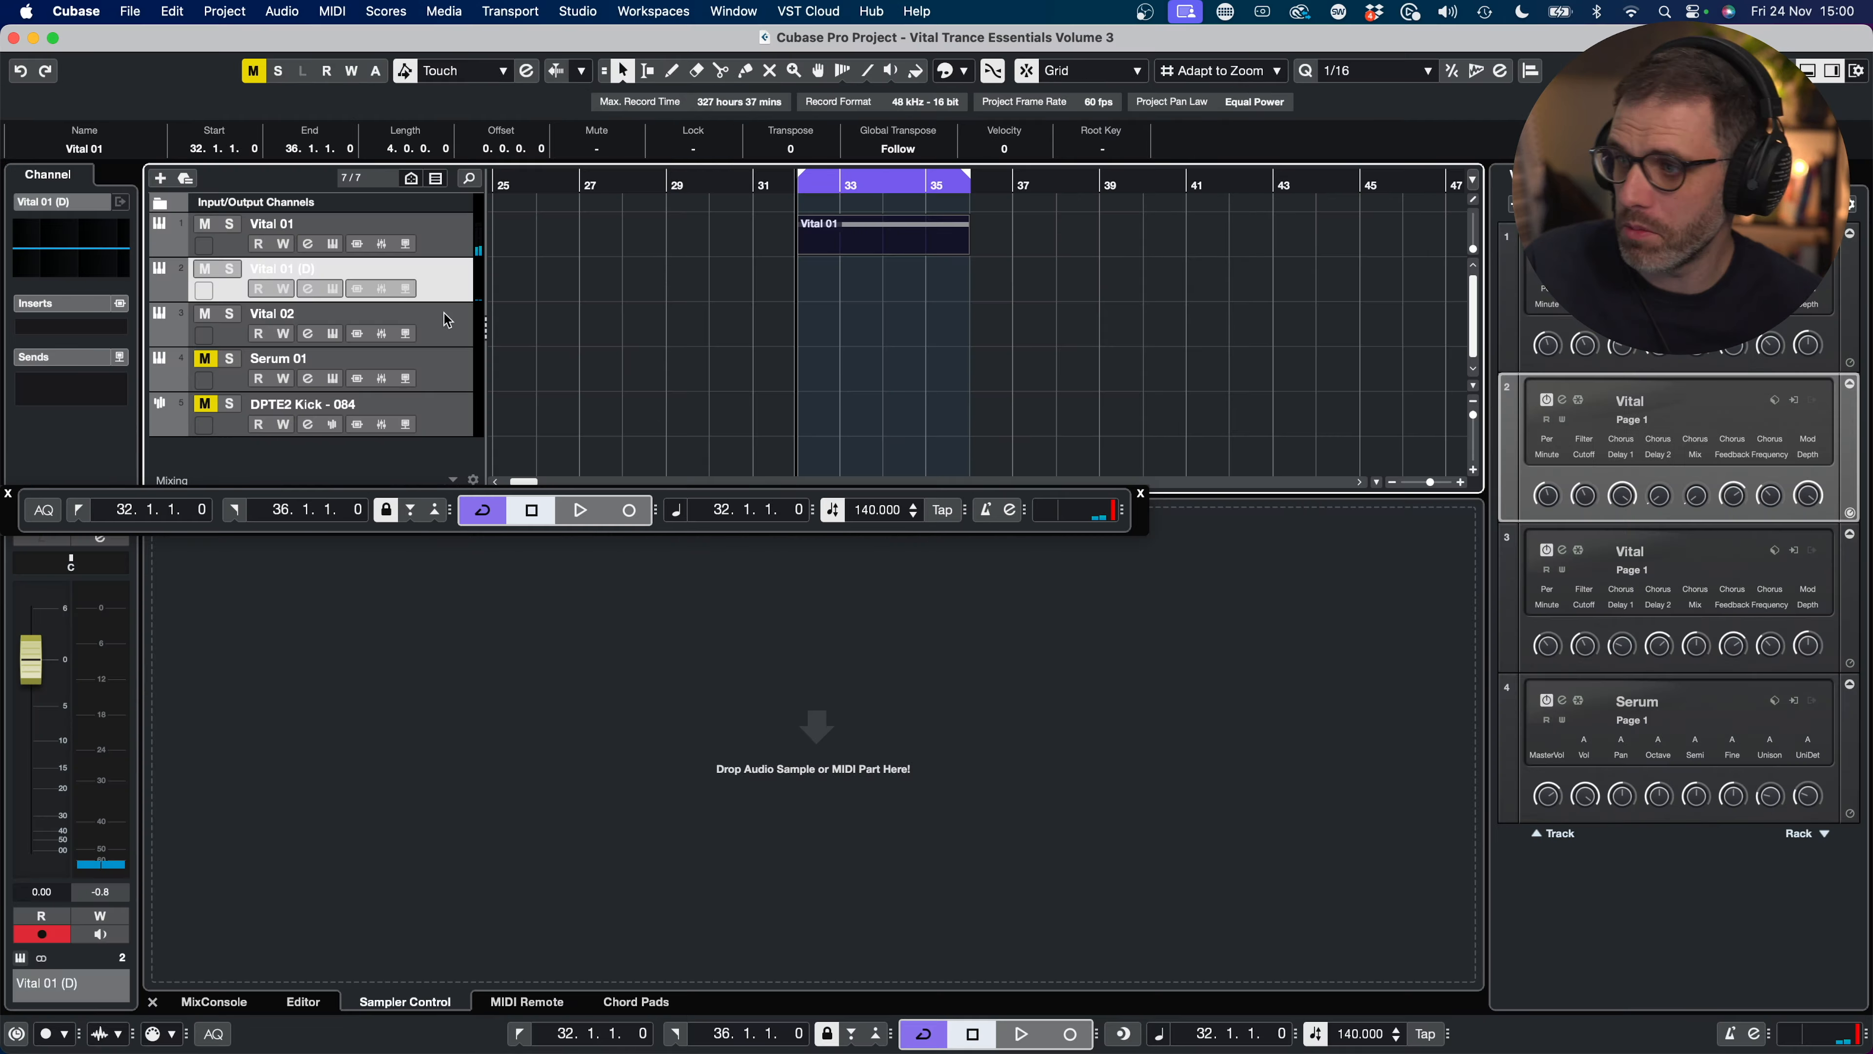
Step: Transpose the long note in the Vital 01 part up an octave to A3 and play it back
click(444, 234)
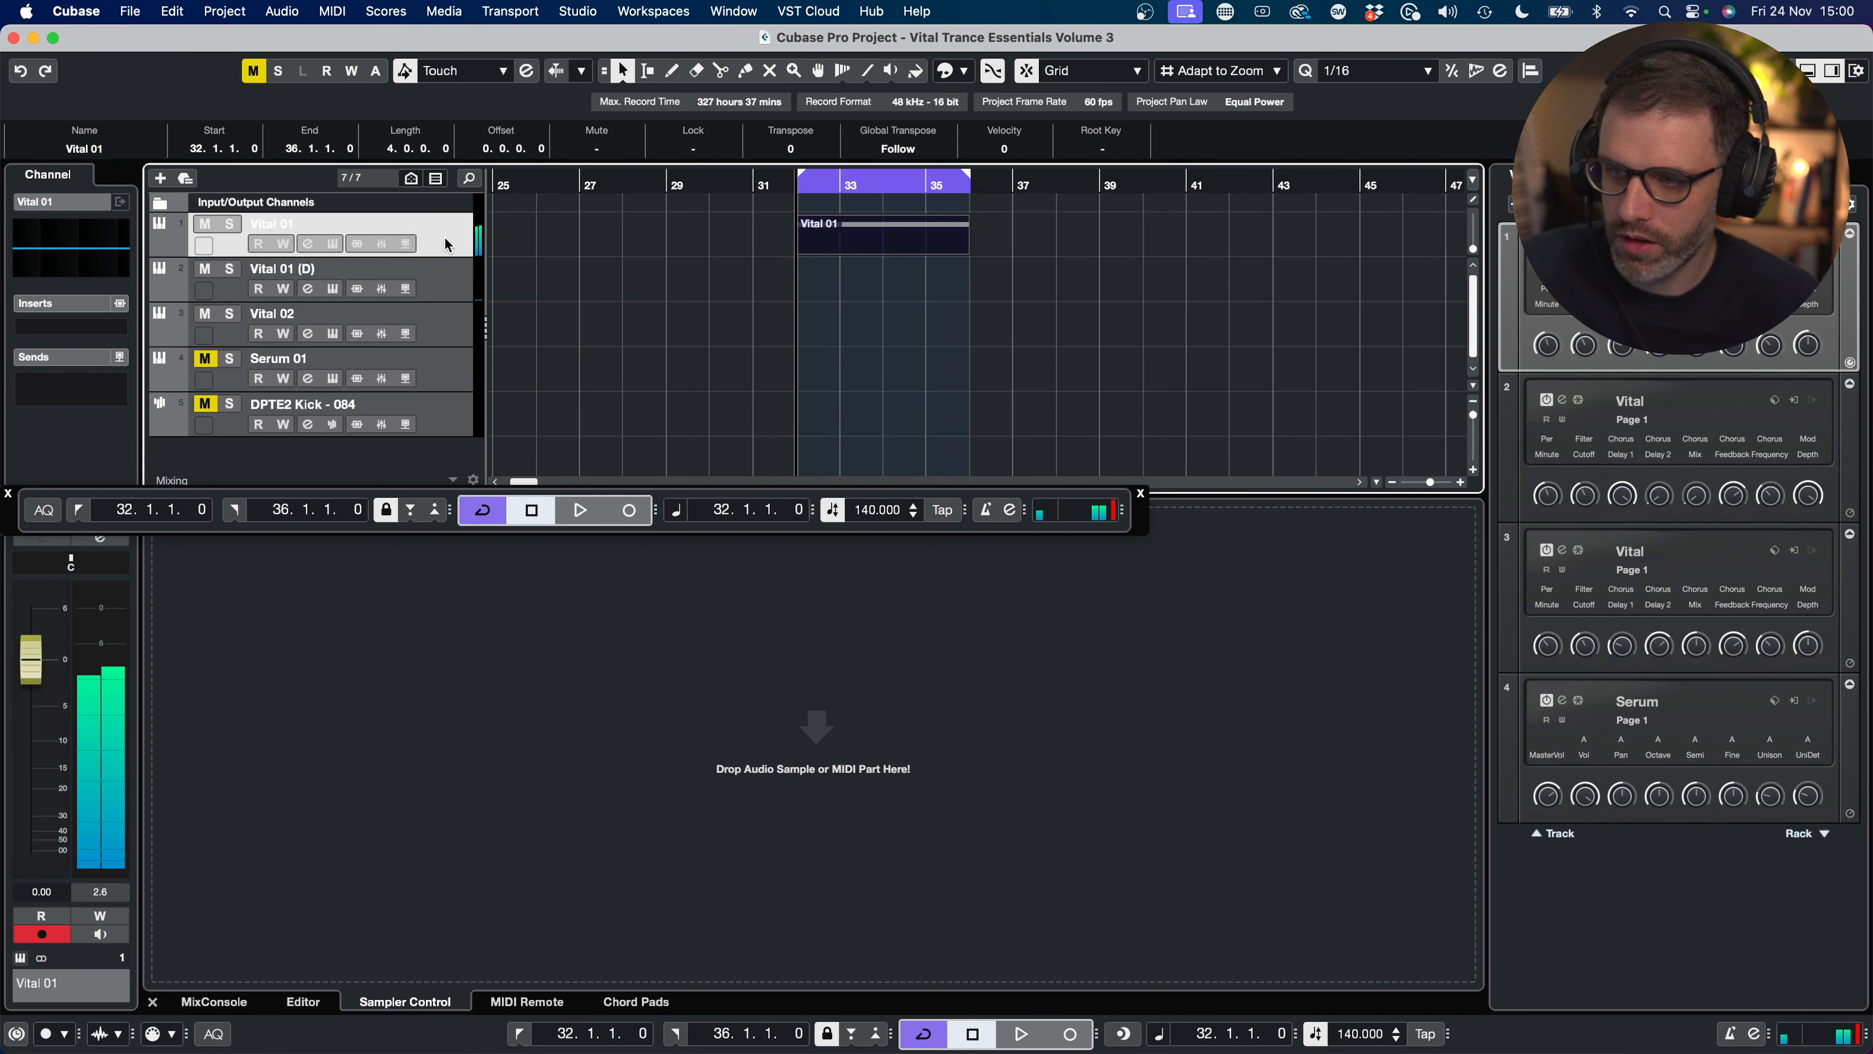
double_click(899, 247)
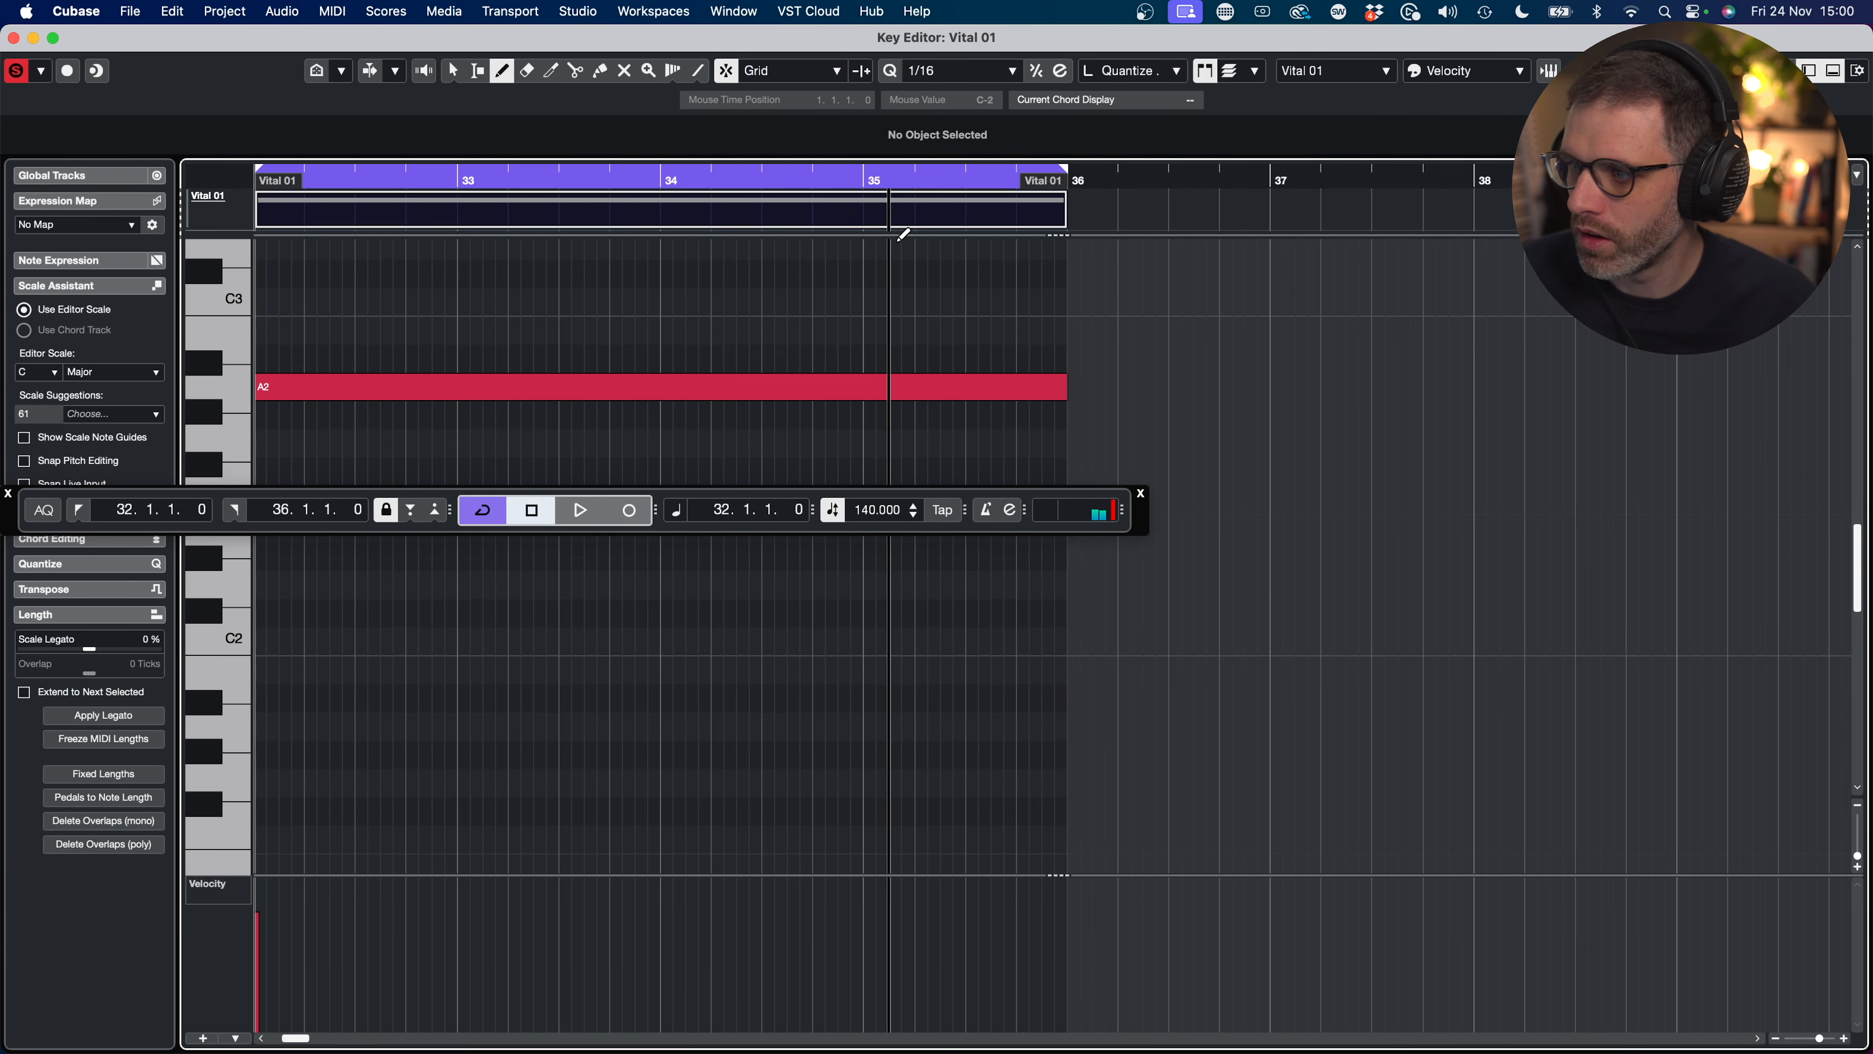
key(space)
key(1)
key(space)
drag(467, 290, 498, 476)
key(shift+Up)
key(space)
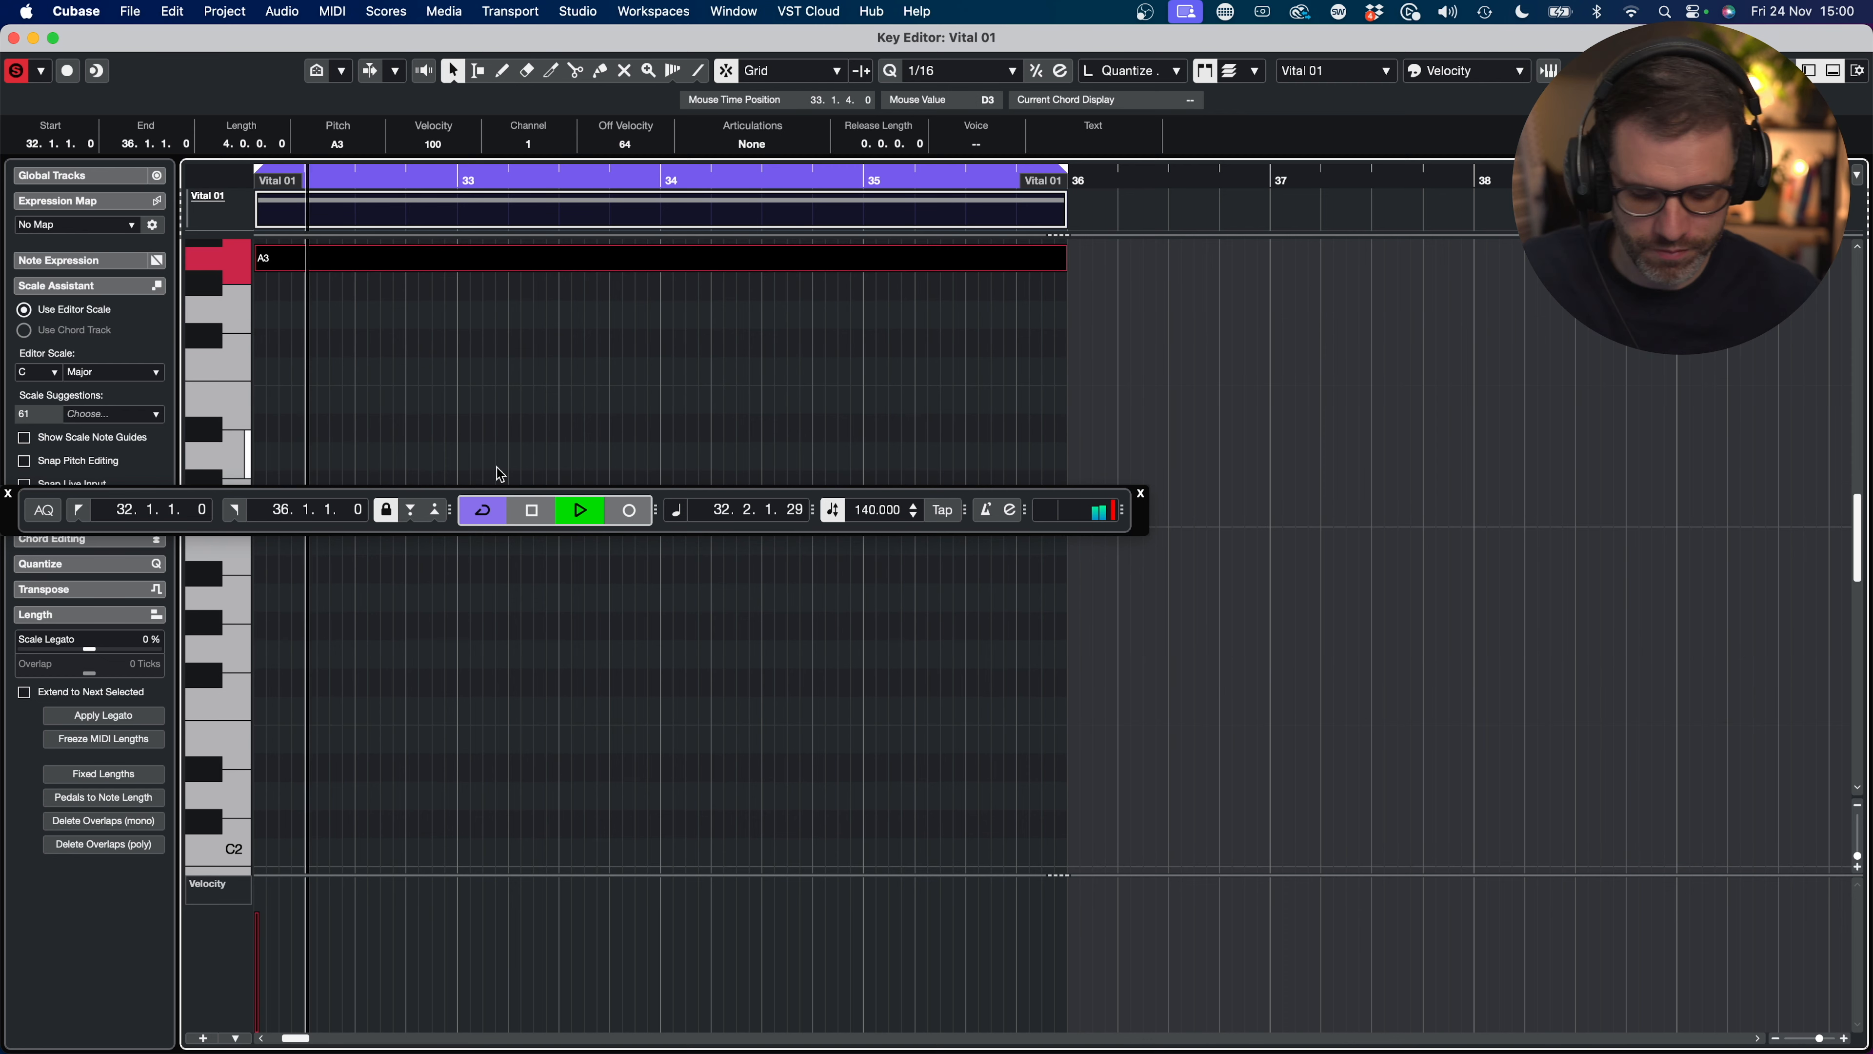
key(Return)
Step: Stop playback, open the Vital 01 track's synth and check the intended key in the Trance Sequence X preset notes
click(799, 296)
key(space)
click(332, 243)
mouse_move(798, 42)
mouse_down()
mouse_move(635, 9)
mouse_move(798, 28)
mouse_up()
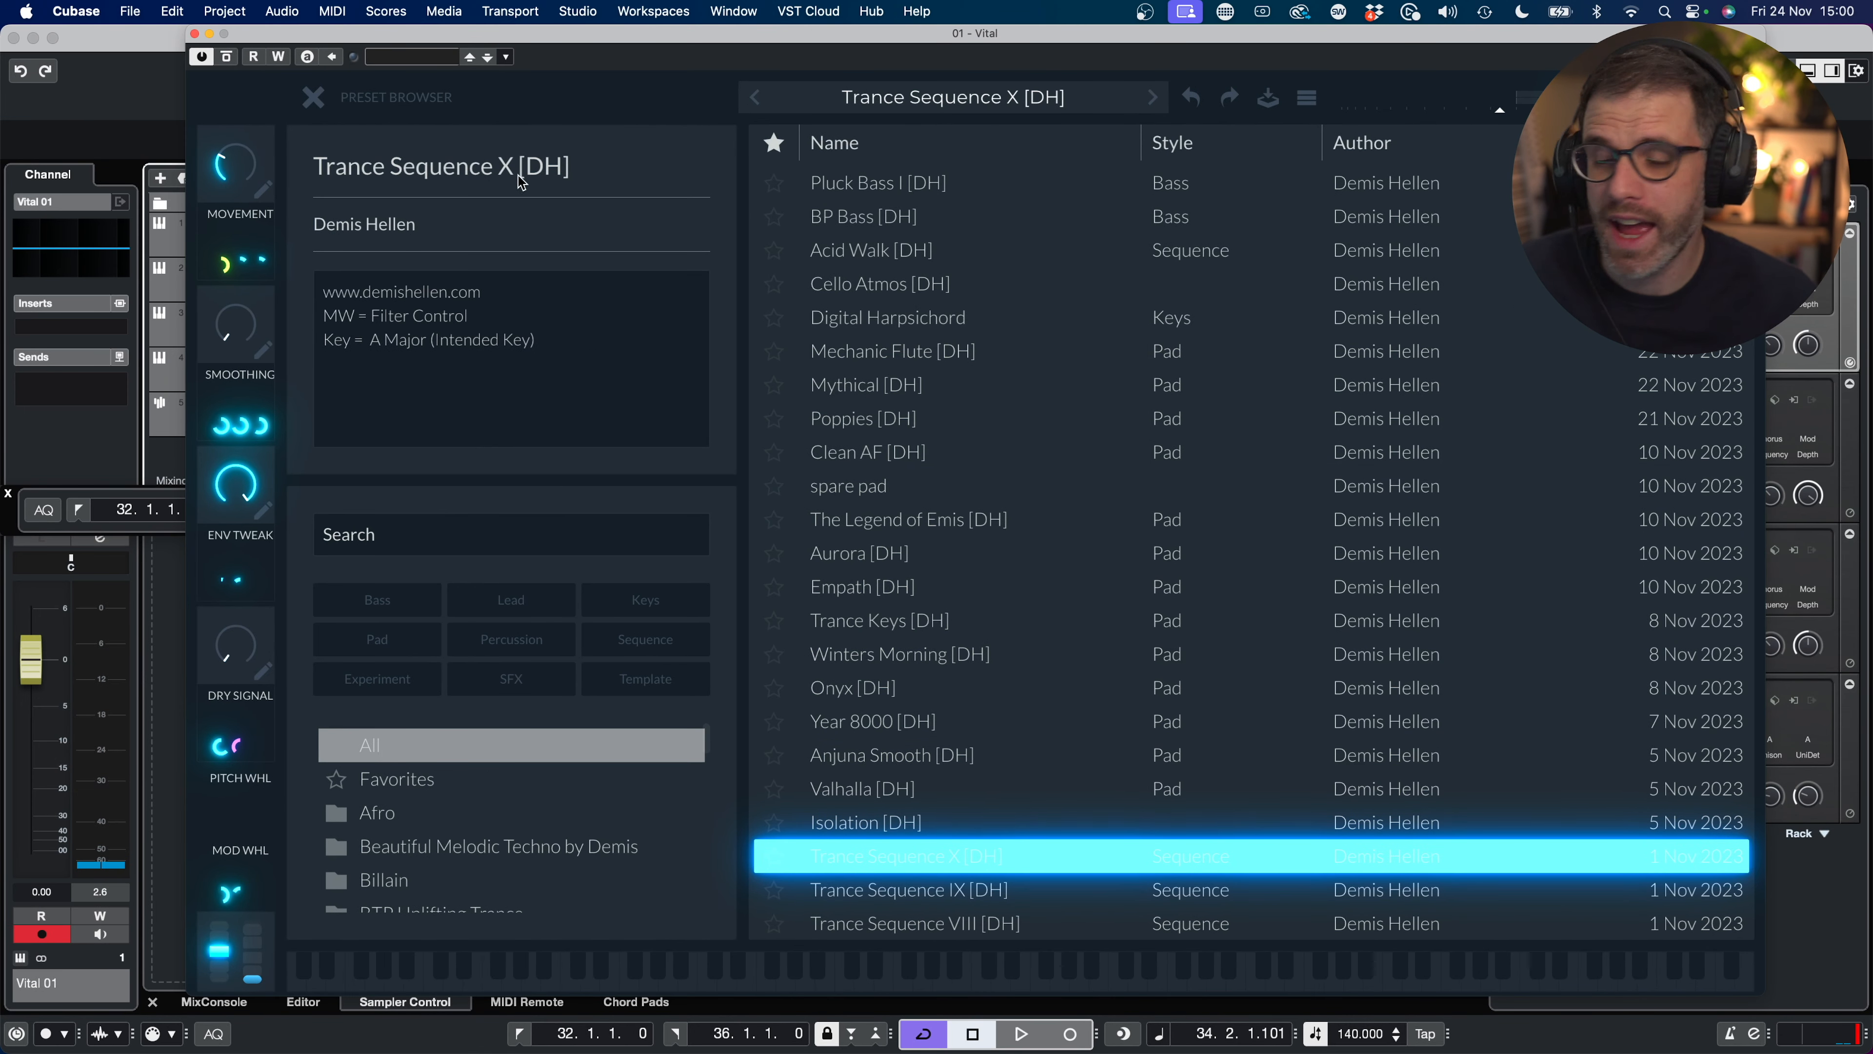
drag(391, 339, 562, 359)
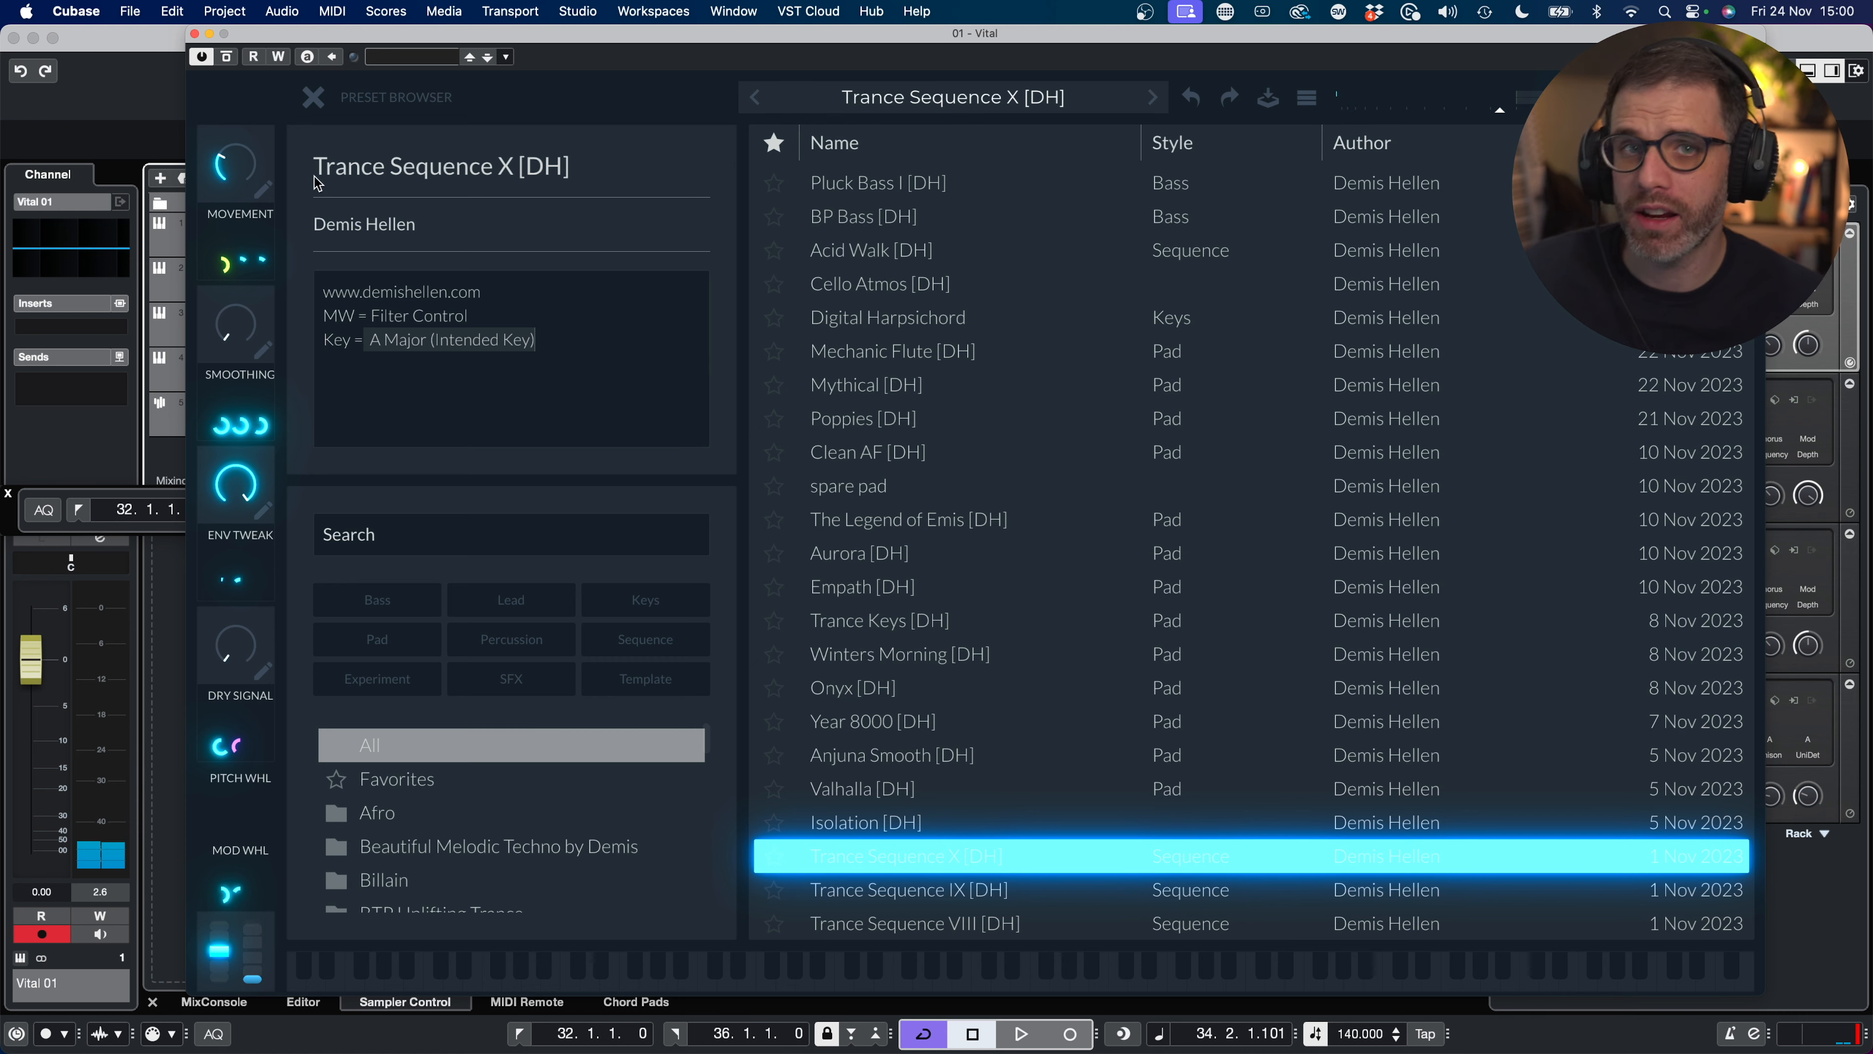
Step: Leave the preset browser and examine the modulation shapes of LFO 2 through LFO 6 in the synth
click(319, 96)
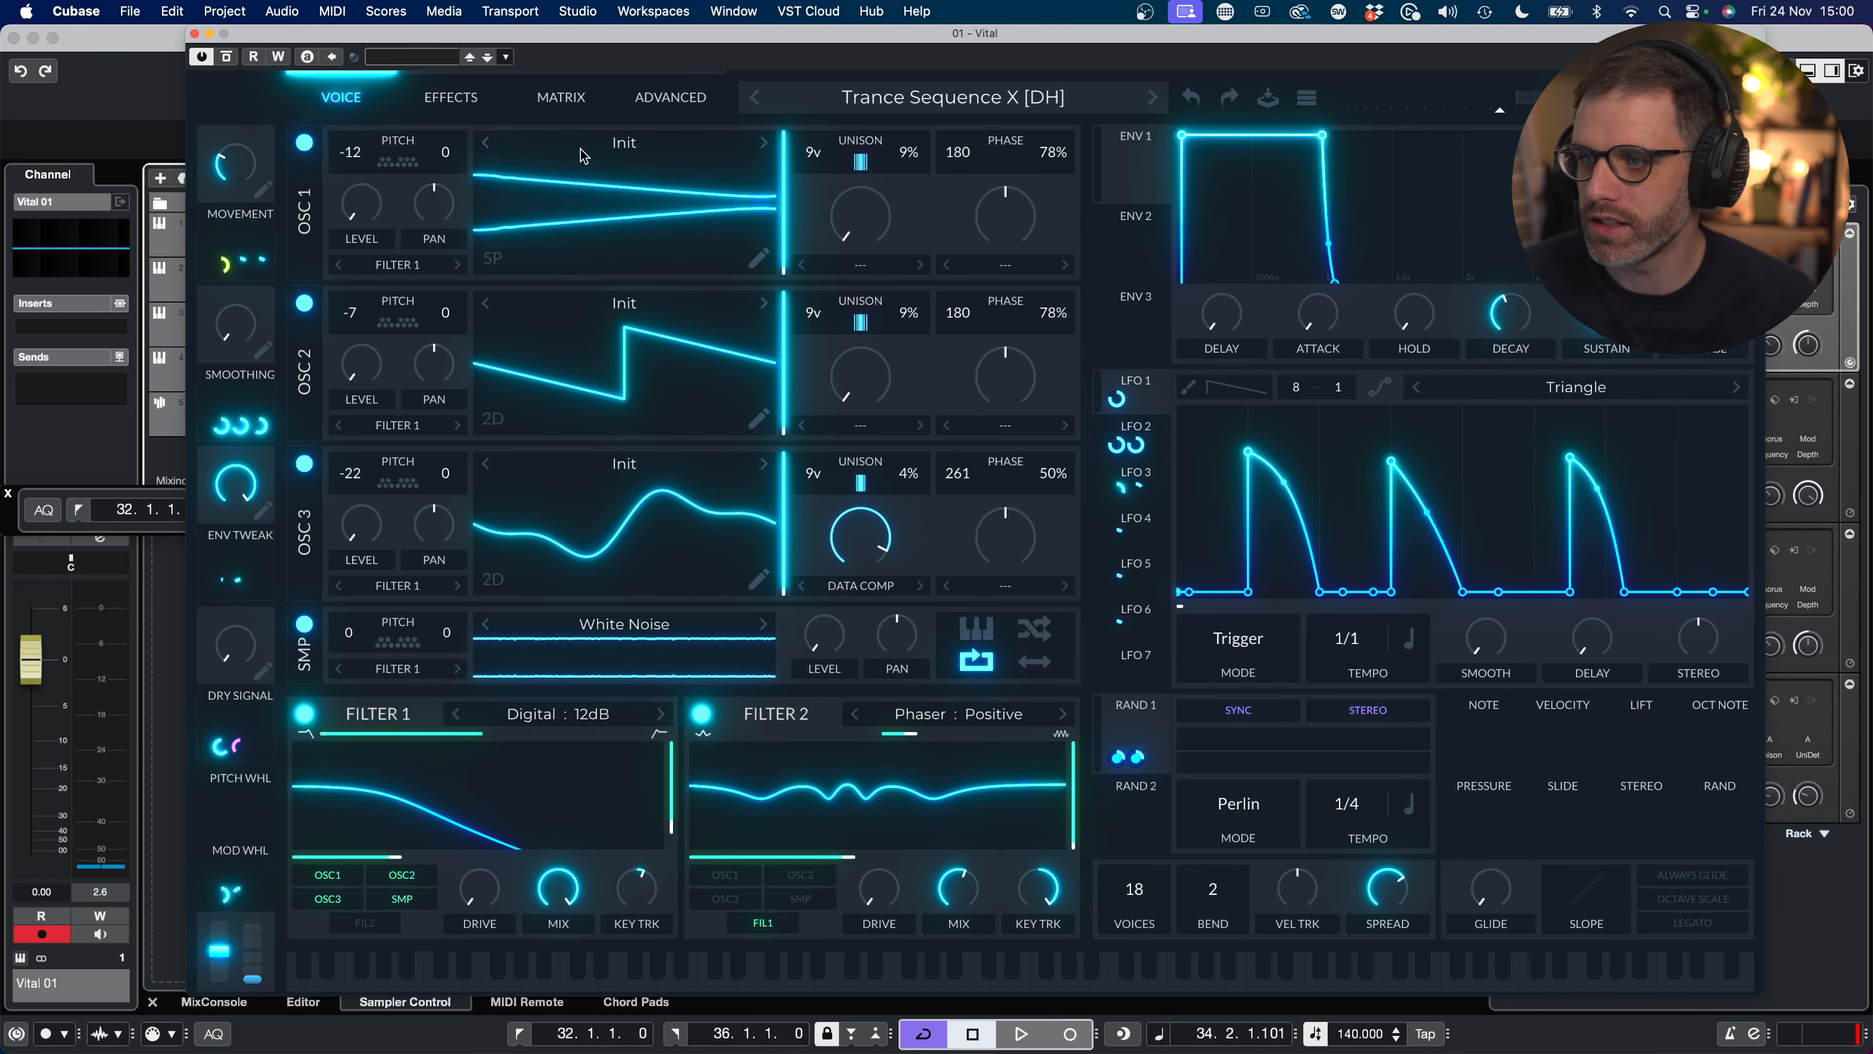
click(1142, 432)
click(1164, 487)
click(1164, 531)
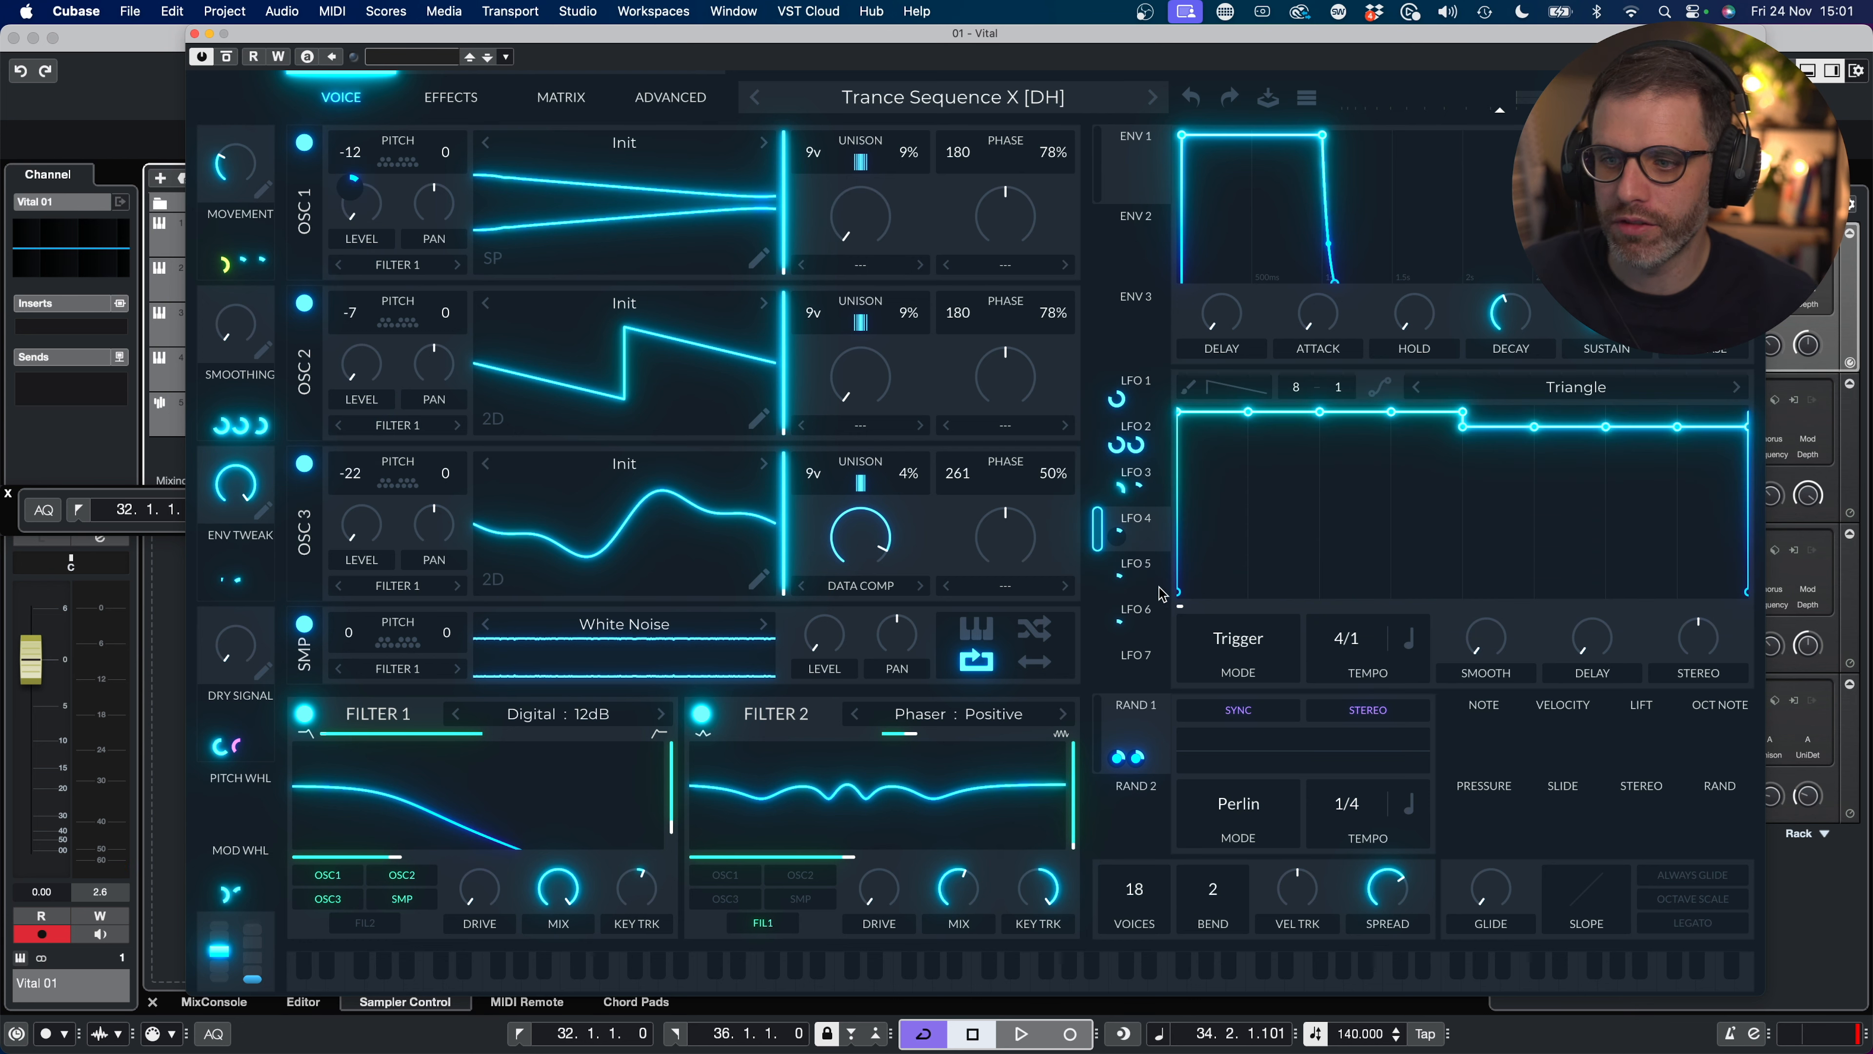
click(1161, 589)
click(1164, 626)
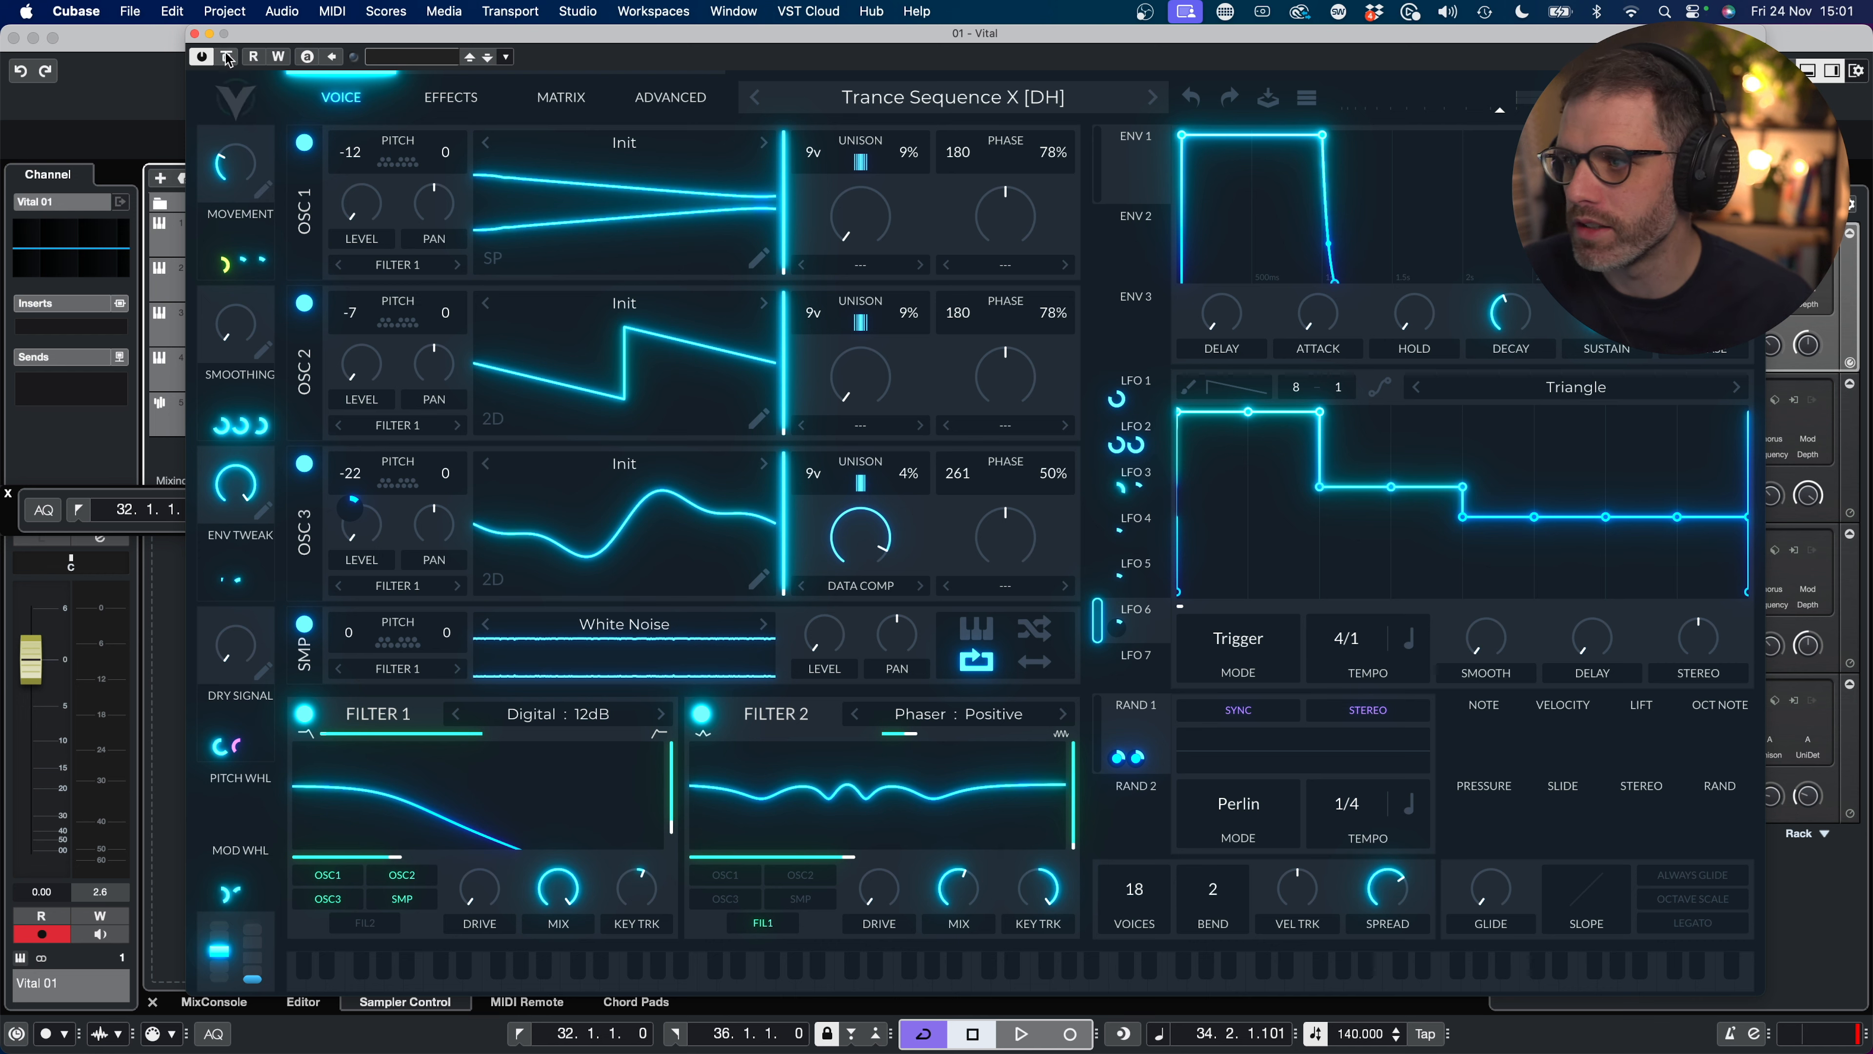
Step: Close the synth window and listen to the Vital 01 part in the project
click(194, 33)
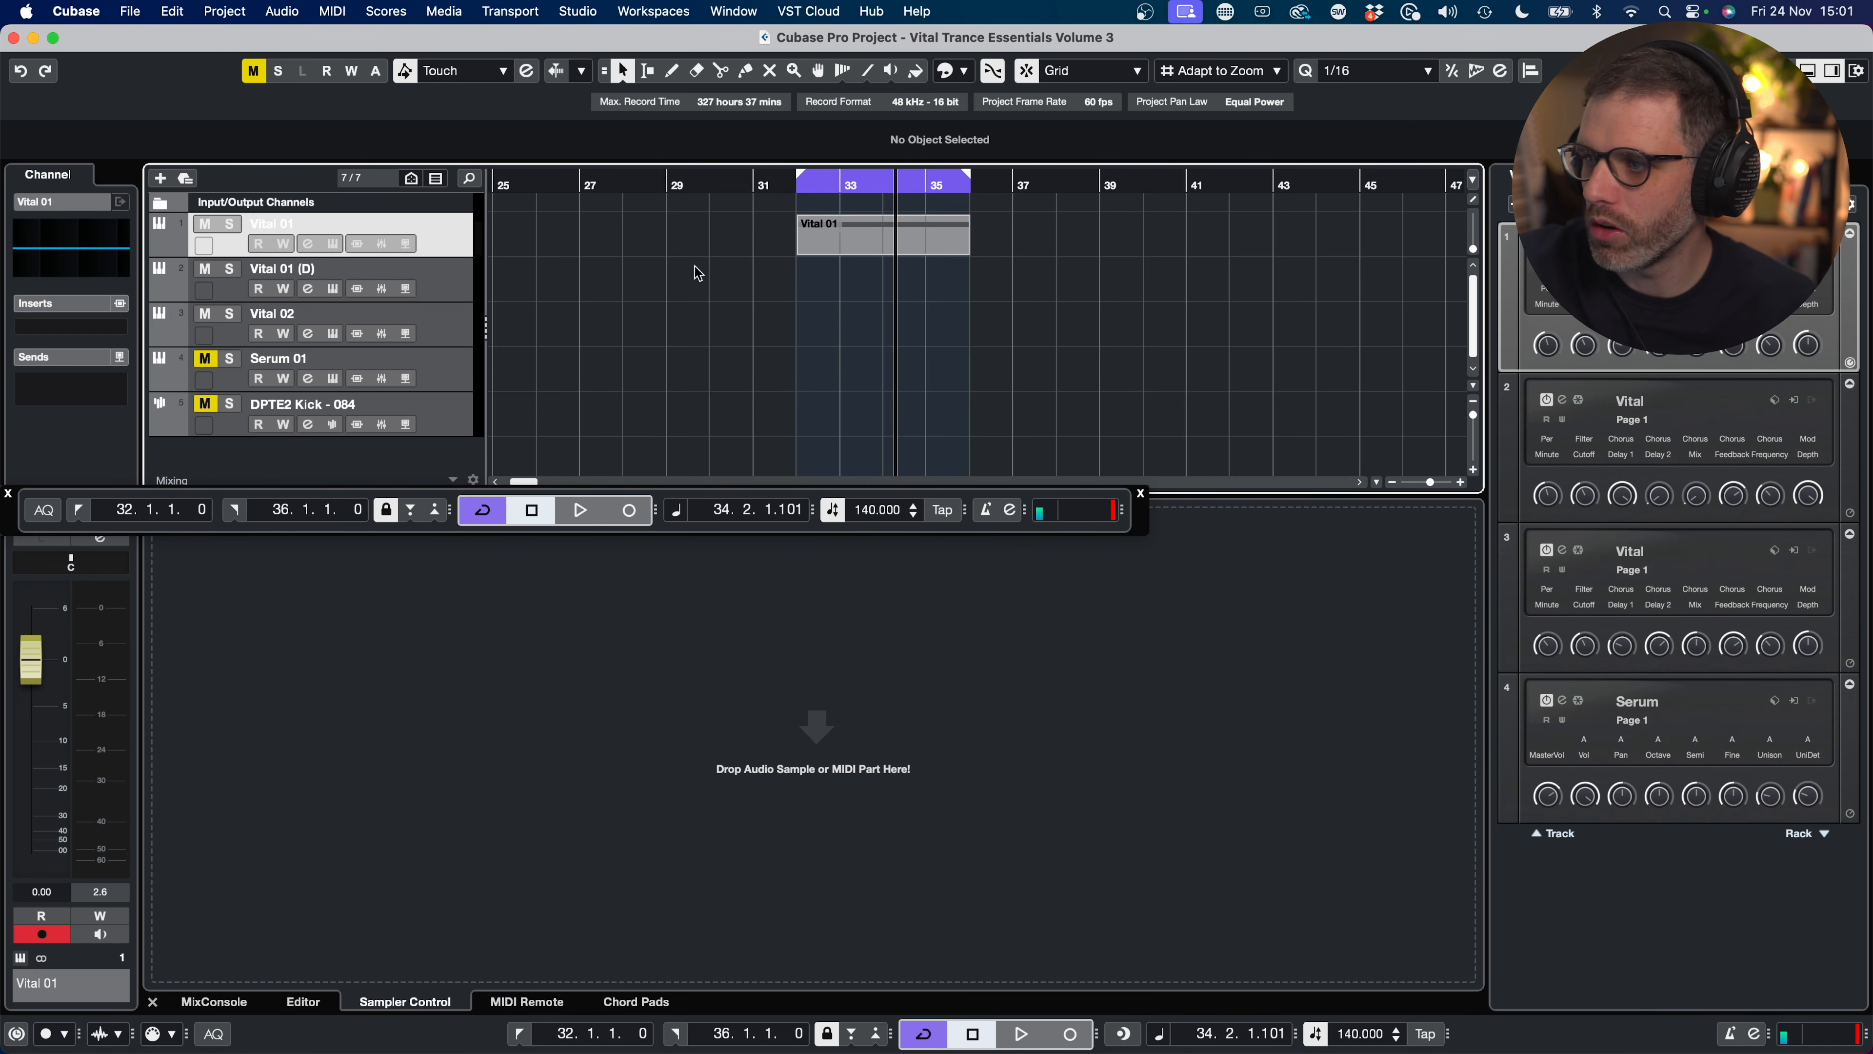
key(space)
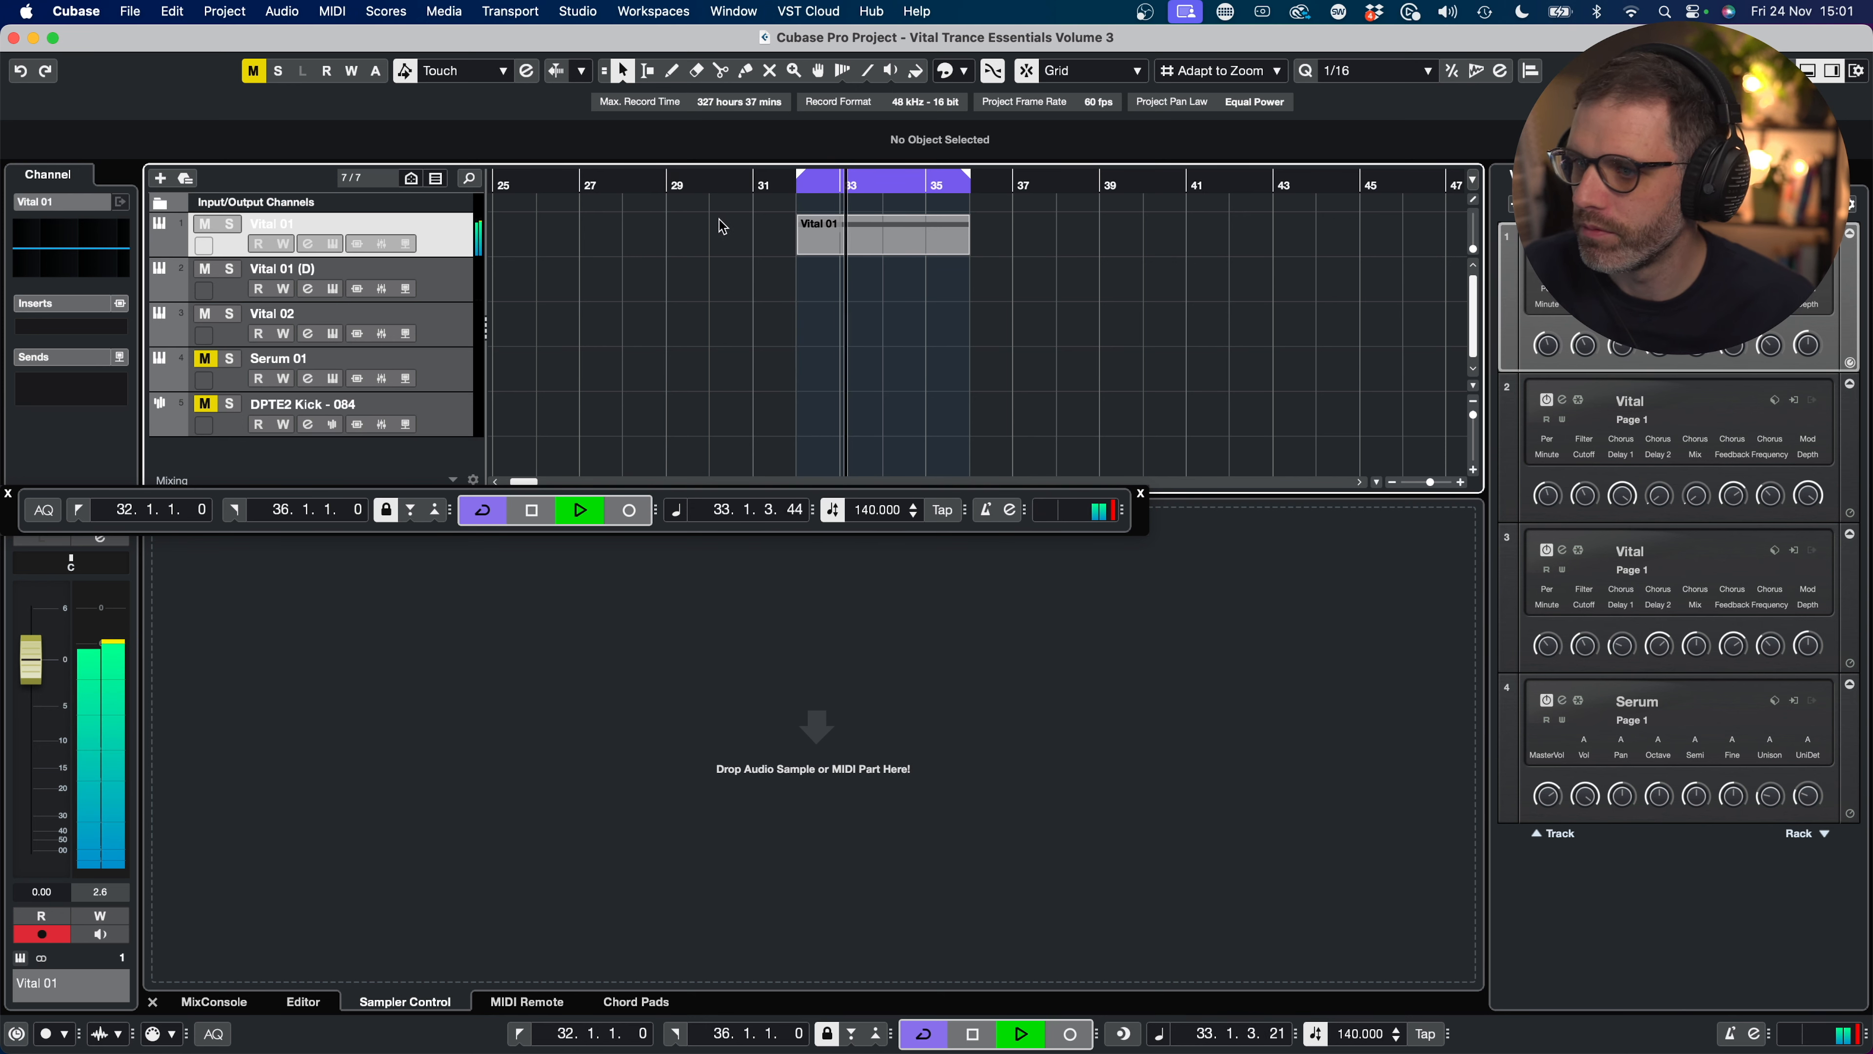
key(space)
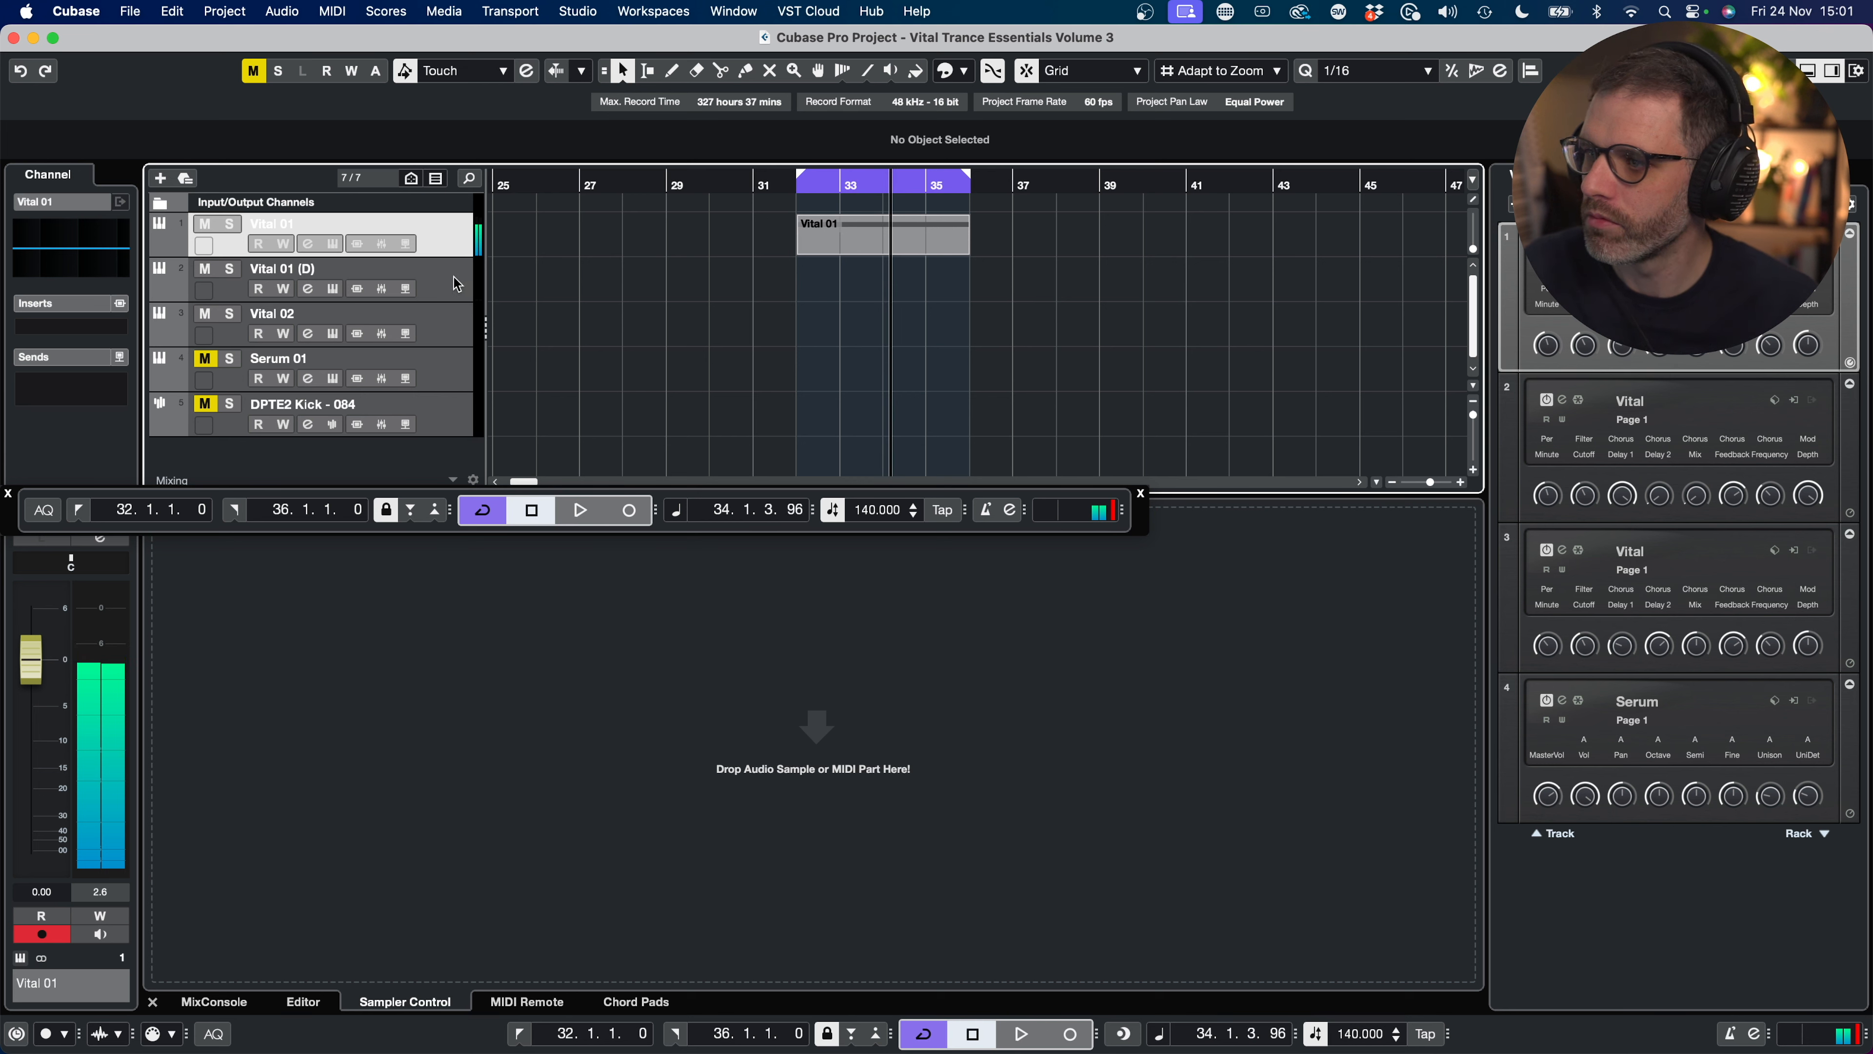
Step: Replace the instrument on the Vital 01 (D) track with Serum
click(474, 280)
click(1649, 405)
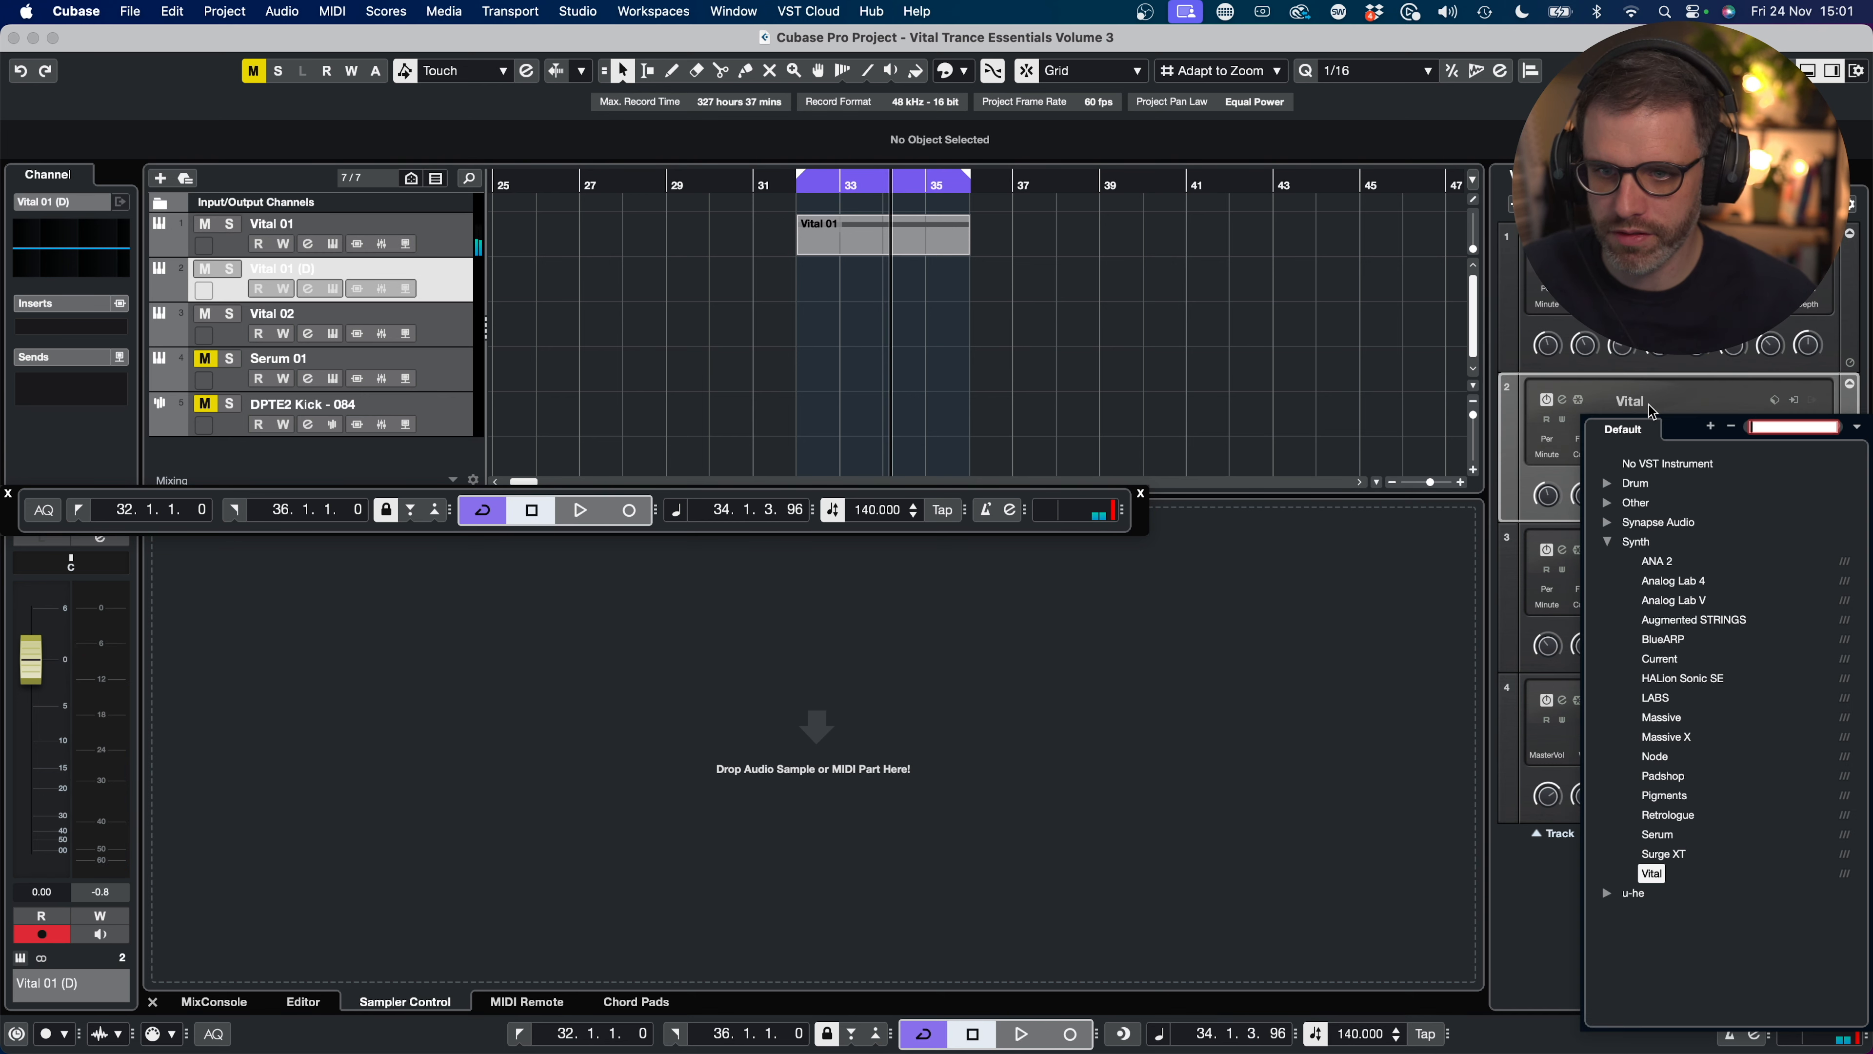
text(serum)
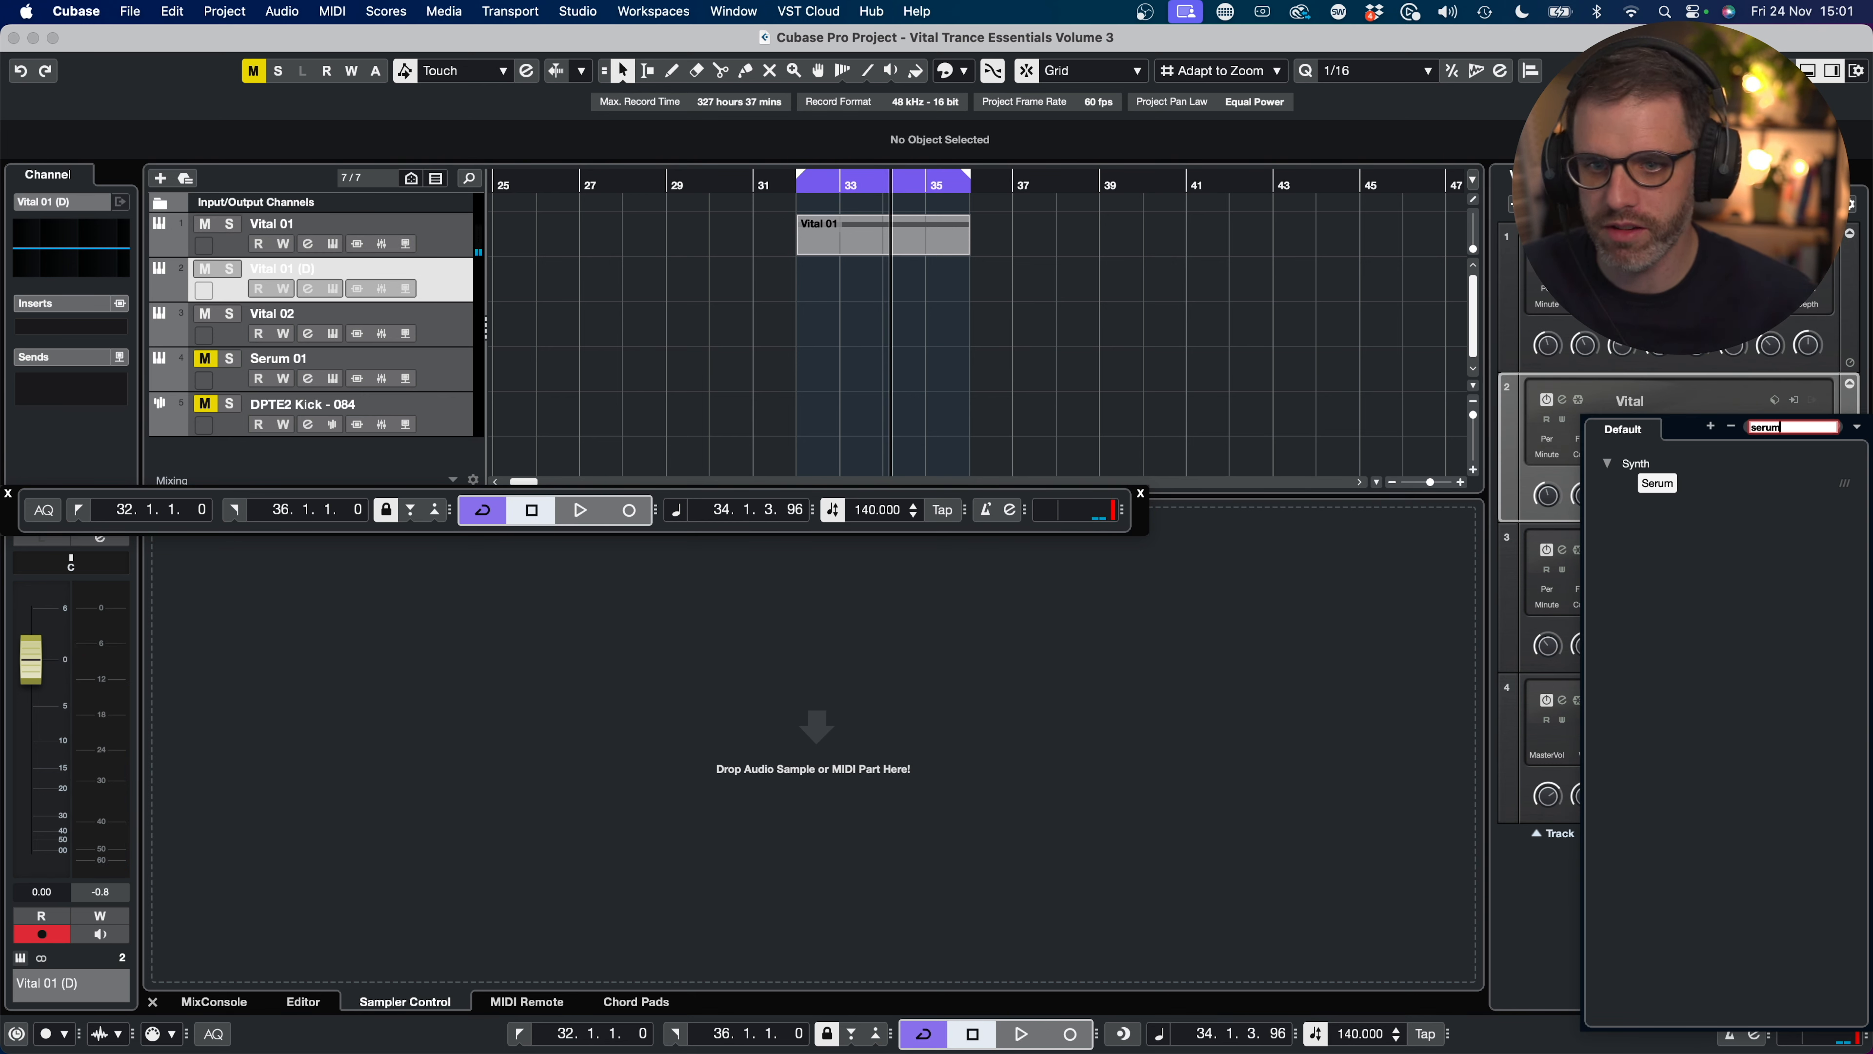
key(Return)
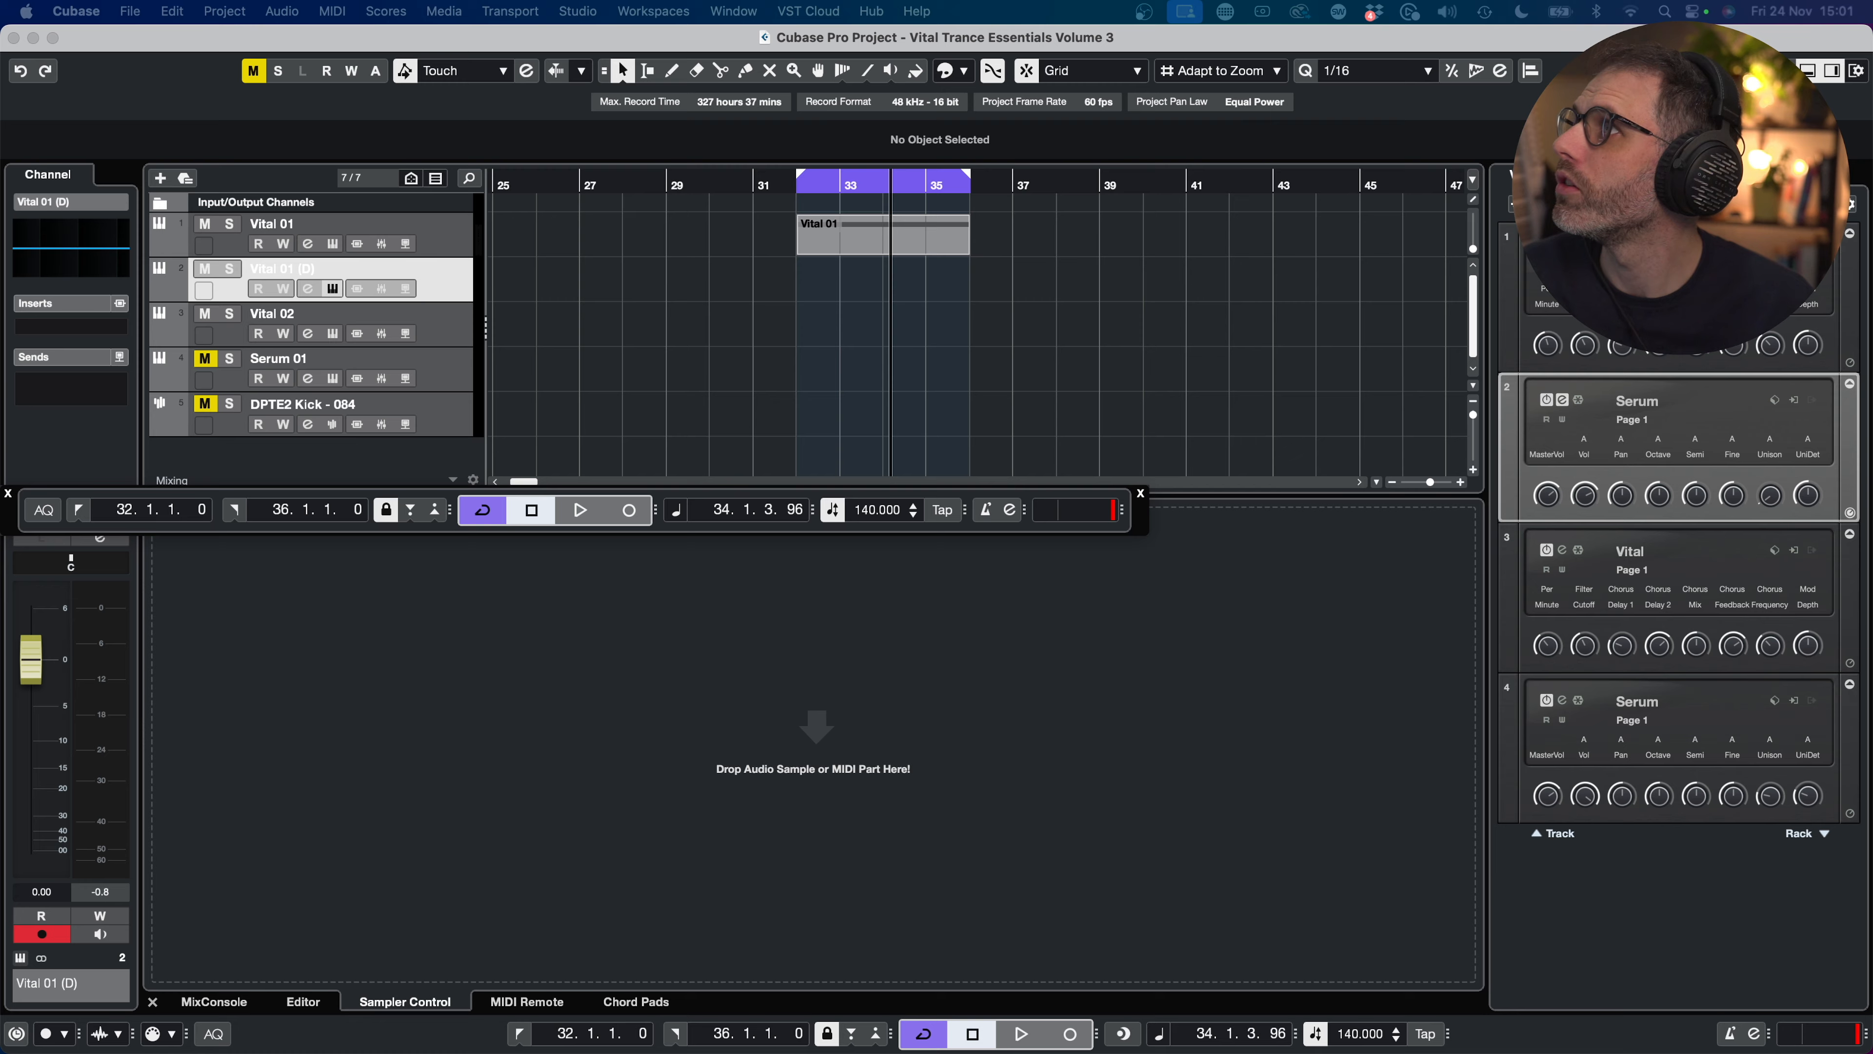
Step: Load the Acumen [DH] preset from the Serum Trance Pads folder and close the synth window
drag(697, 1053, 396, 7)
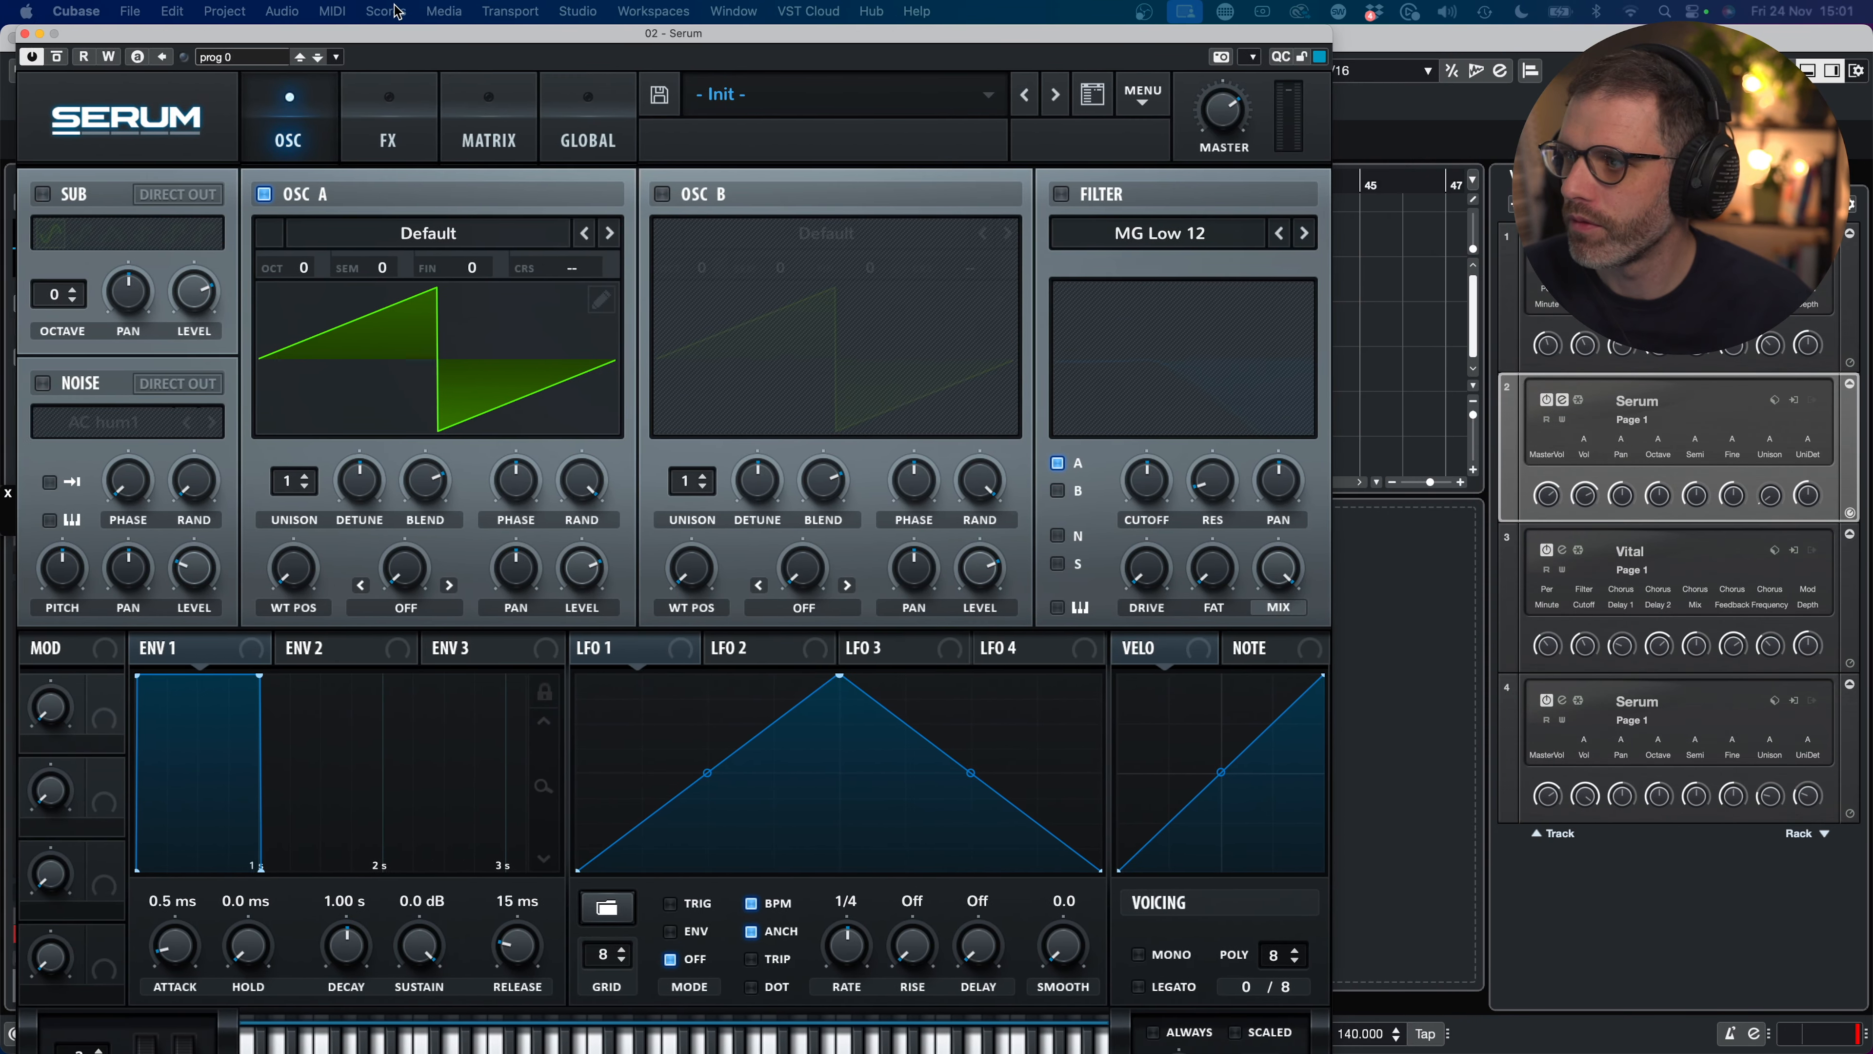
click(876, 100)
mouse_move(845, 445)
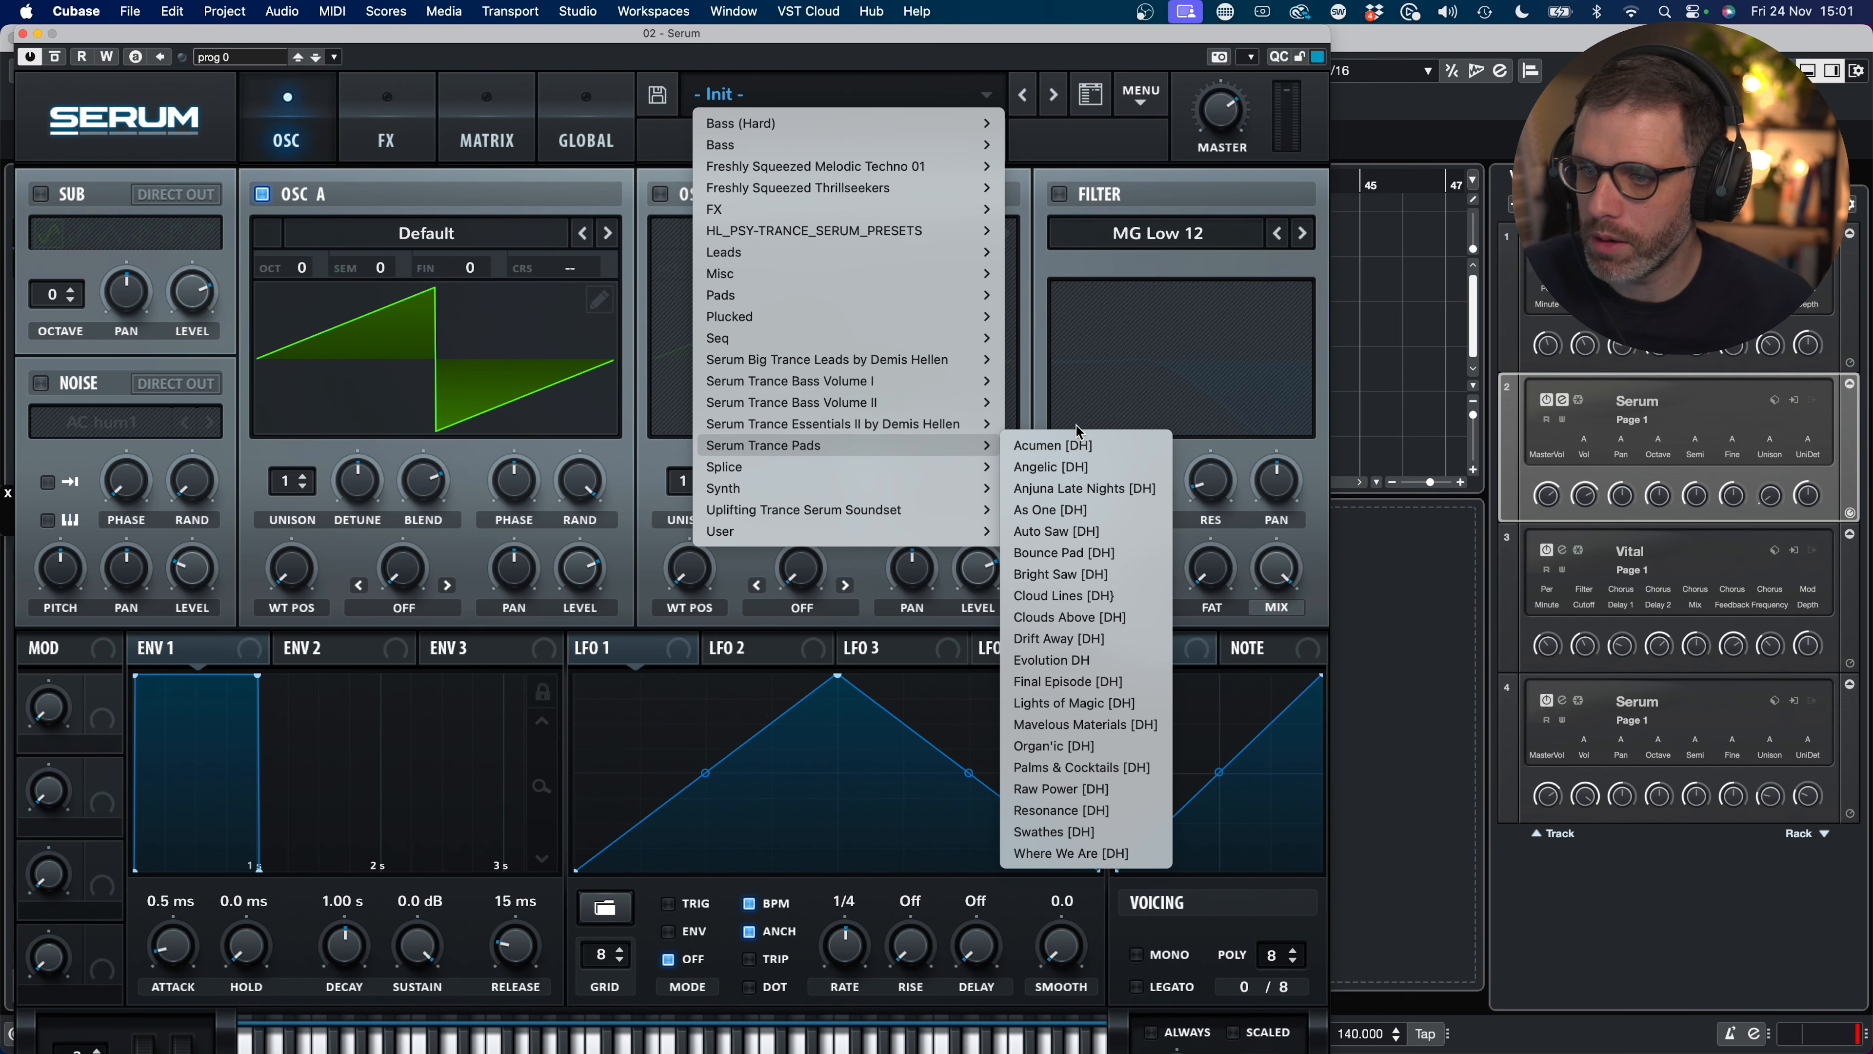
click(1052, 445)
click(22, 33)
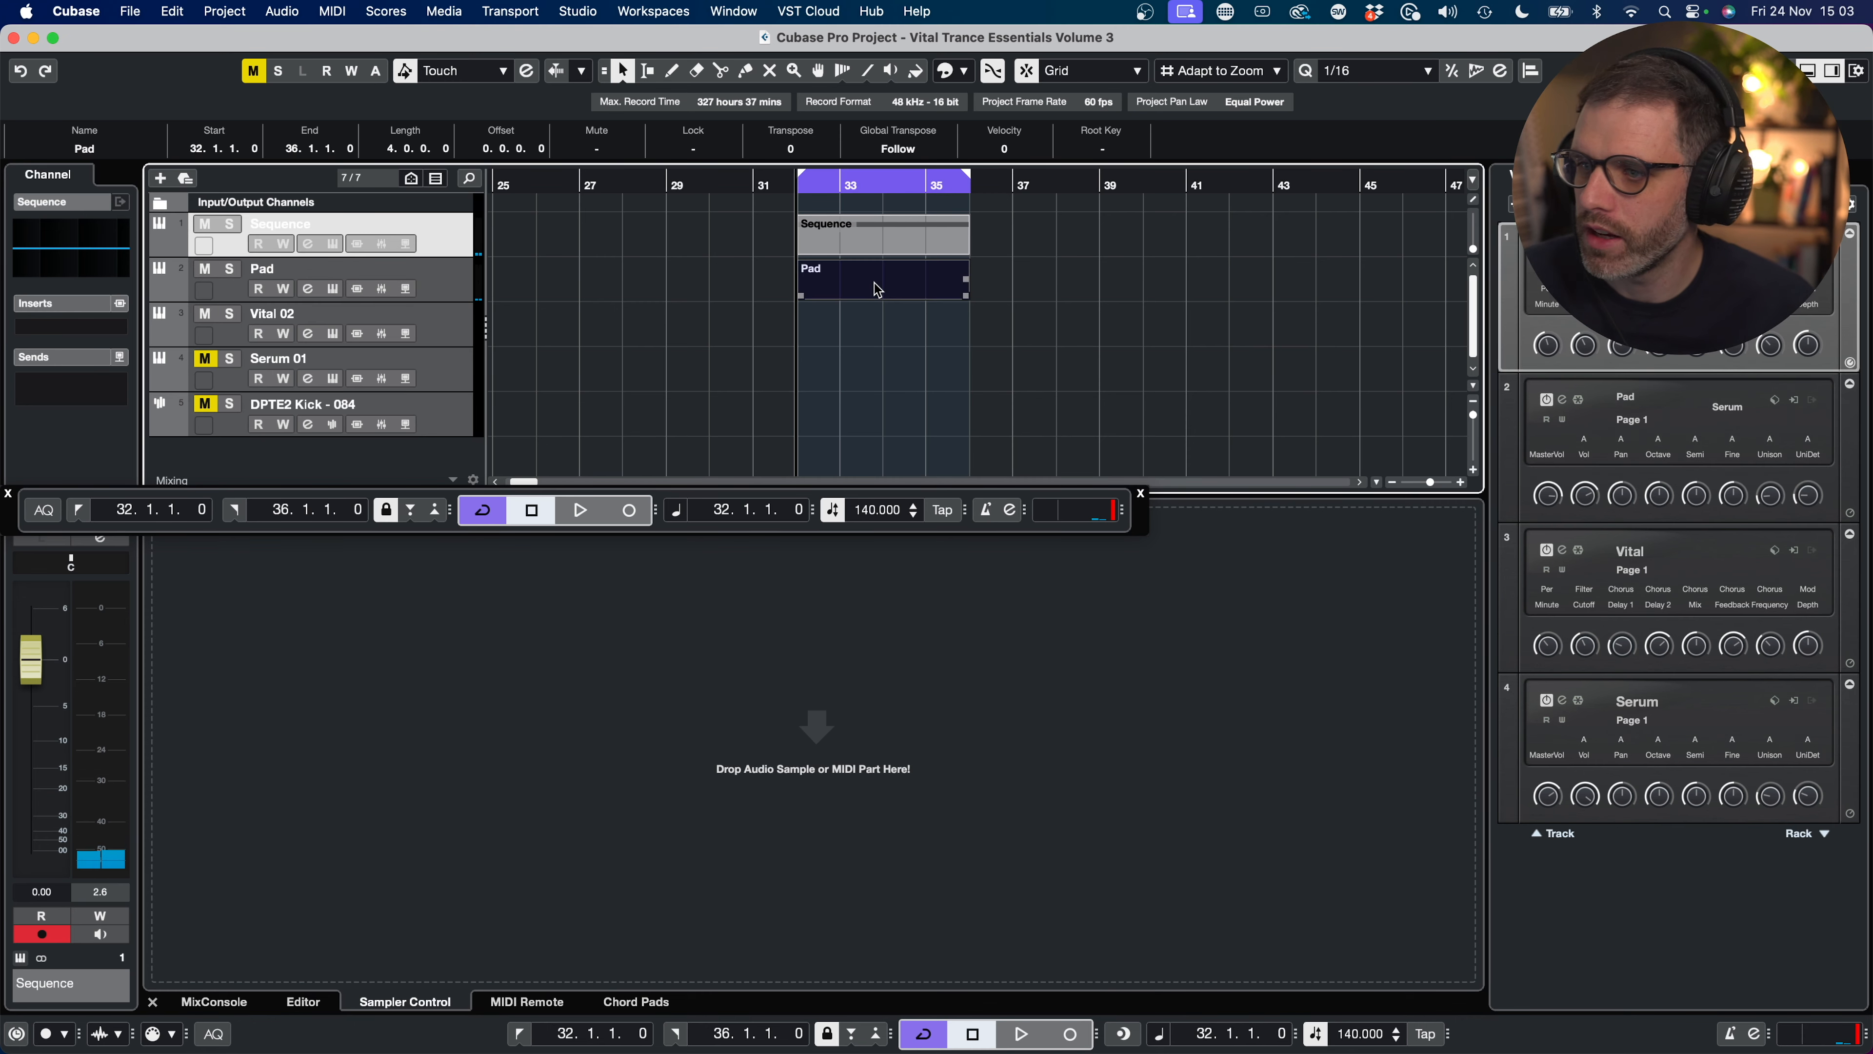
Step: Draw A2 over bar 32, F#2 over bar 33 and E2 over bars 34 and 35 in the Pad part
double_click(880, 289)
double_click(880, 290)
click(510, 74)
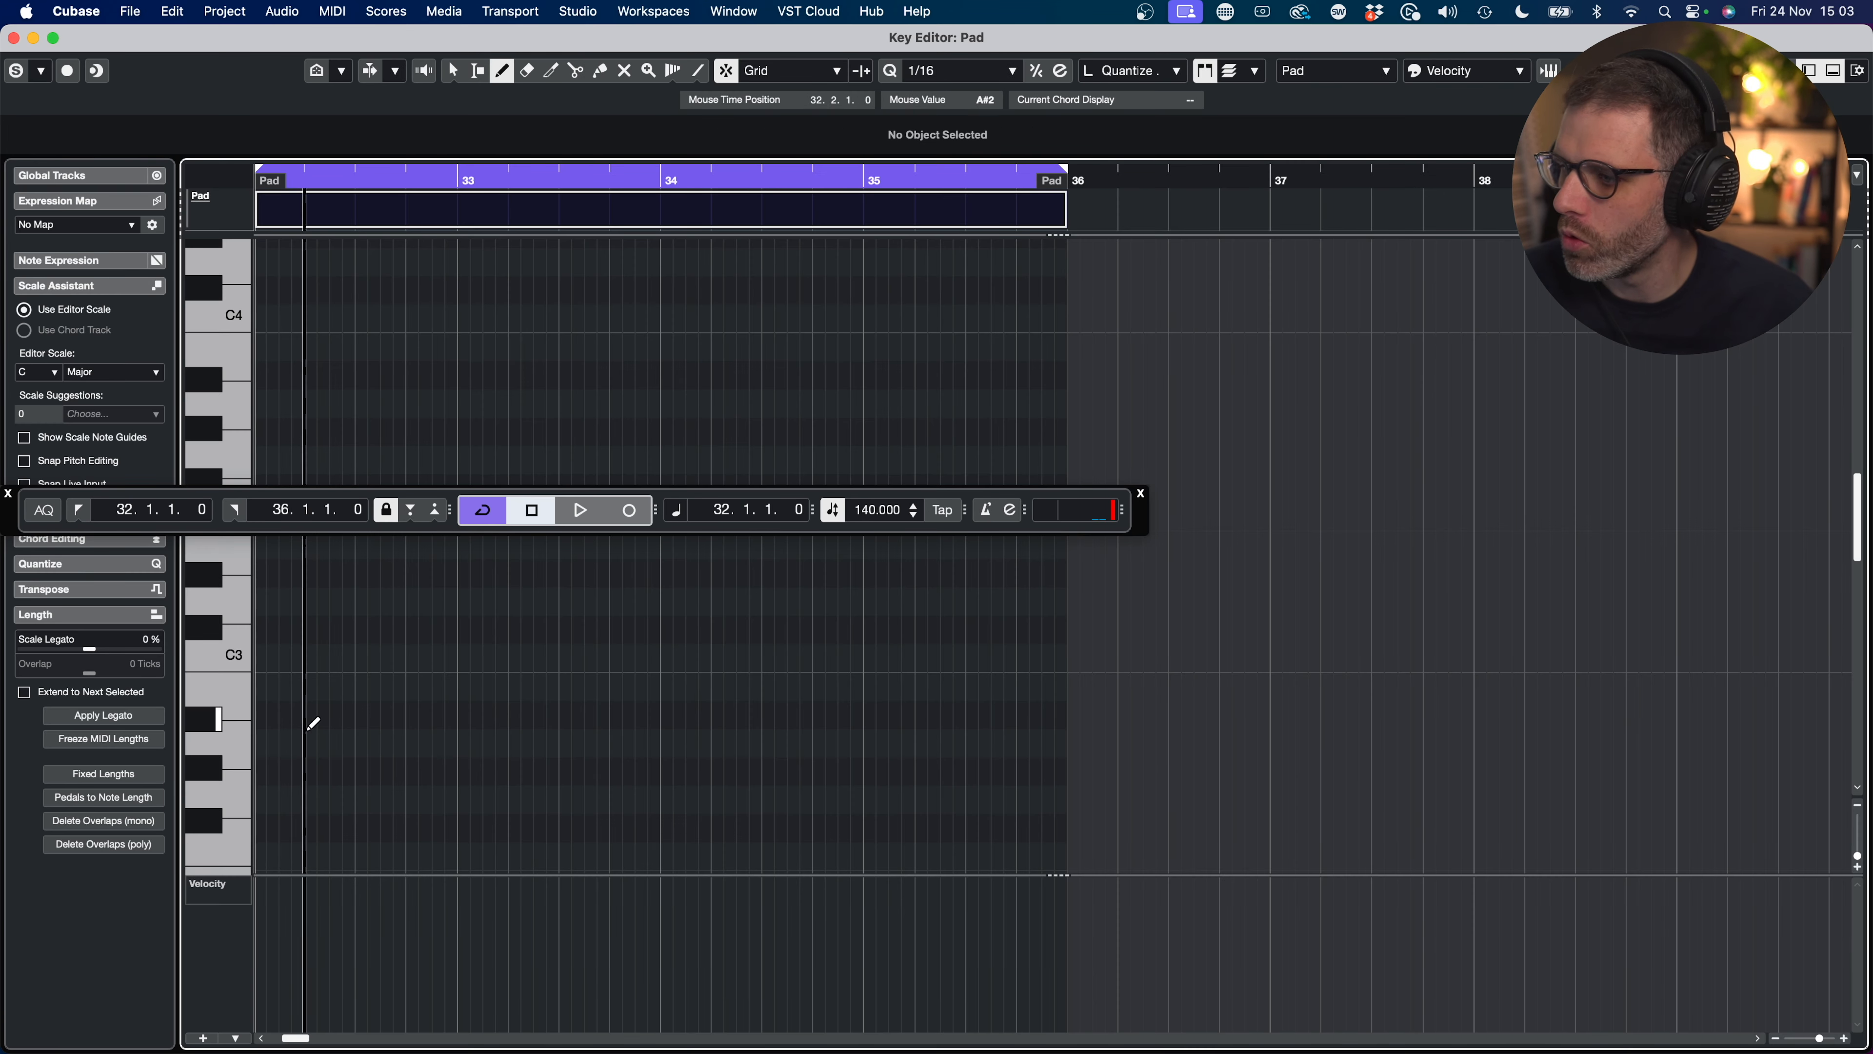
drag(267, 735, 461, 741)
mouse_move(472, 819)
mouse_down()
mouse_move(682, 787)
mouse_move(661, 791)
mouse_up()
scroll(664, 791, down, 5)
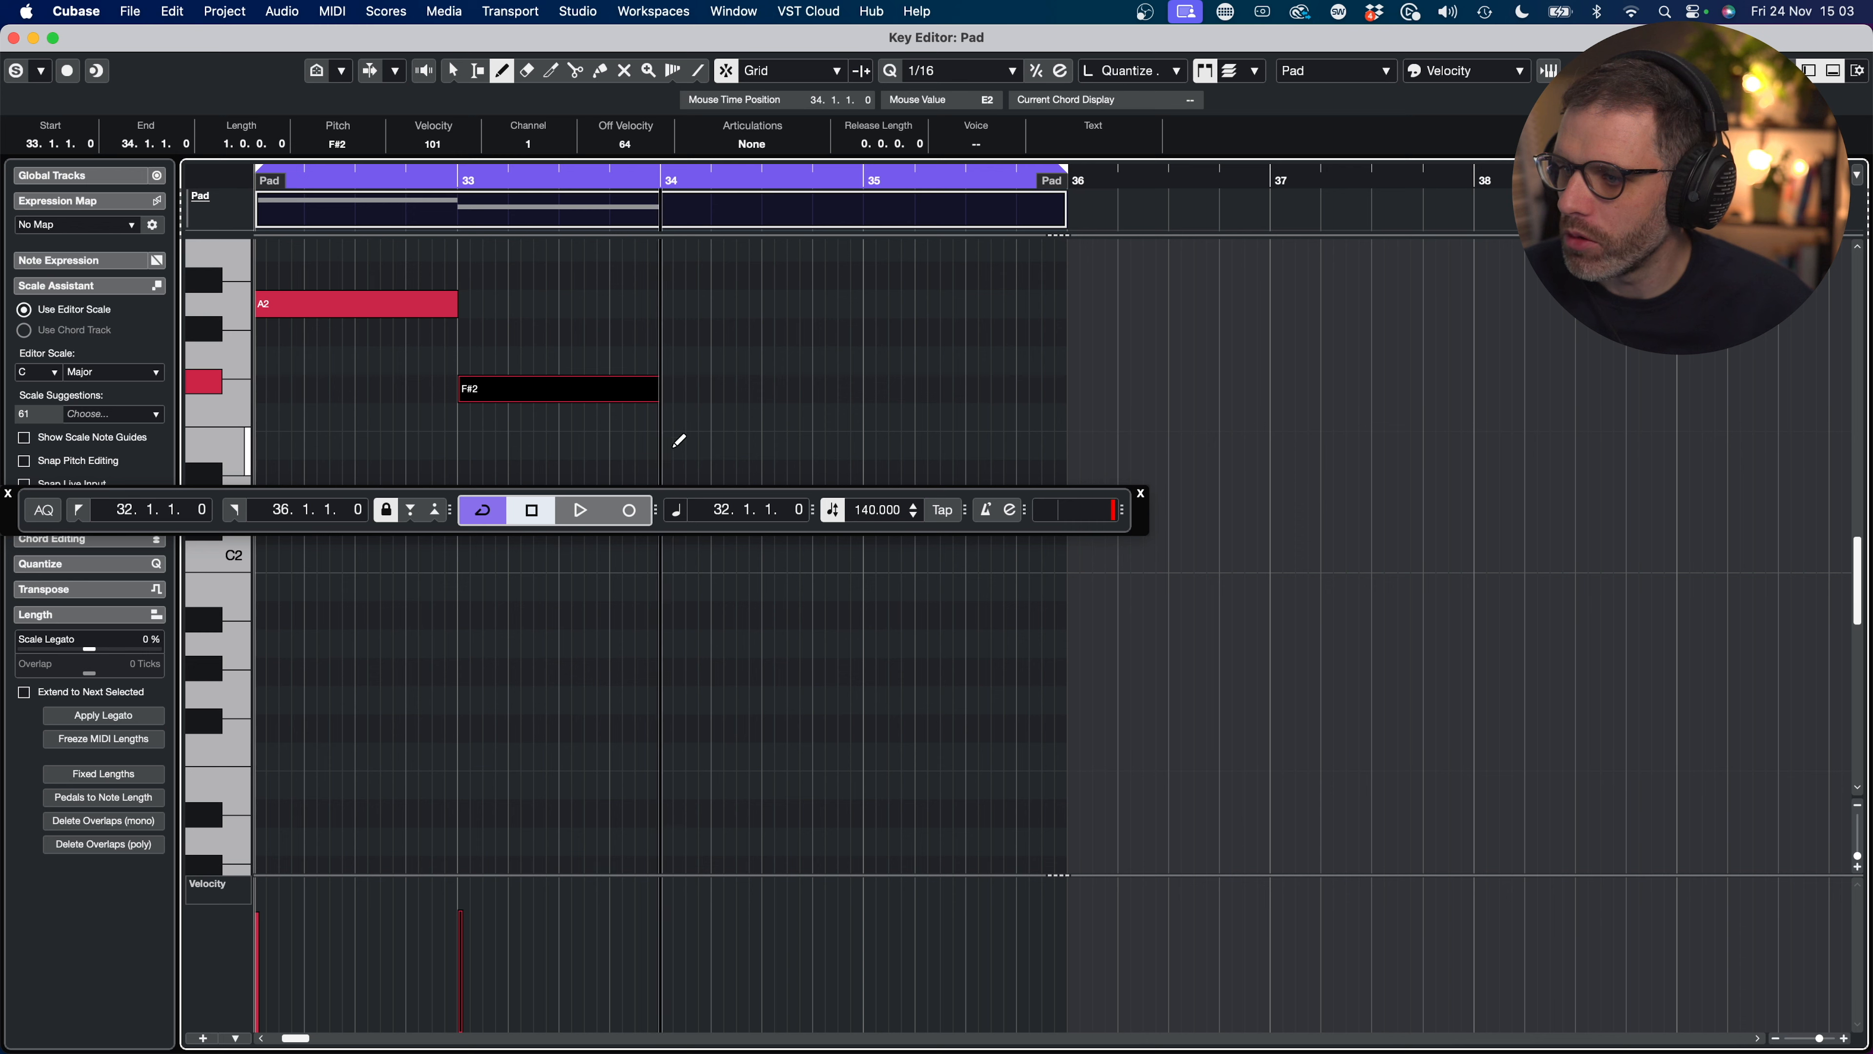
drag(674, 499, 960, 805)
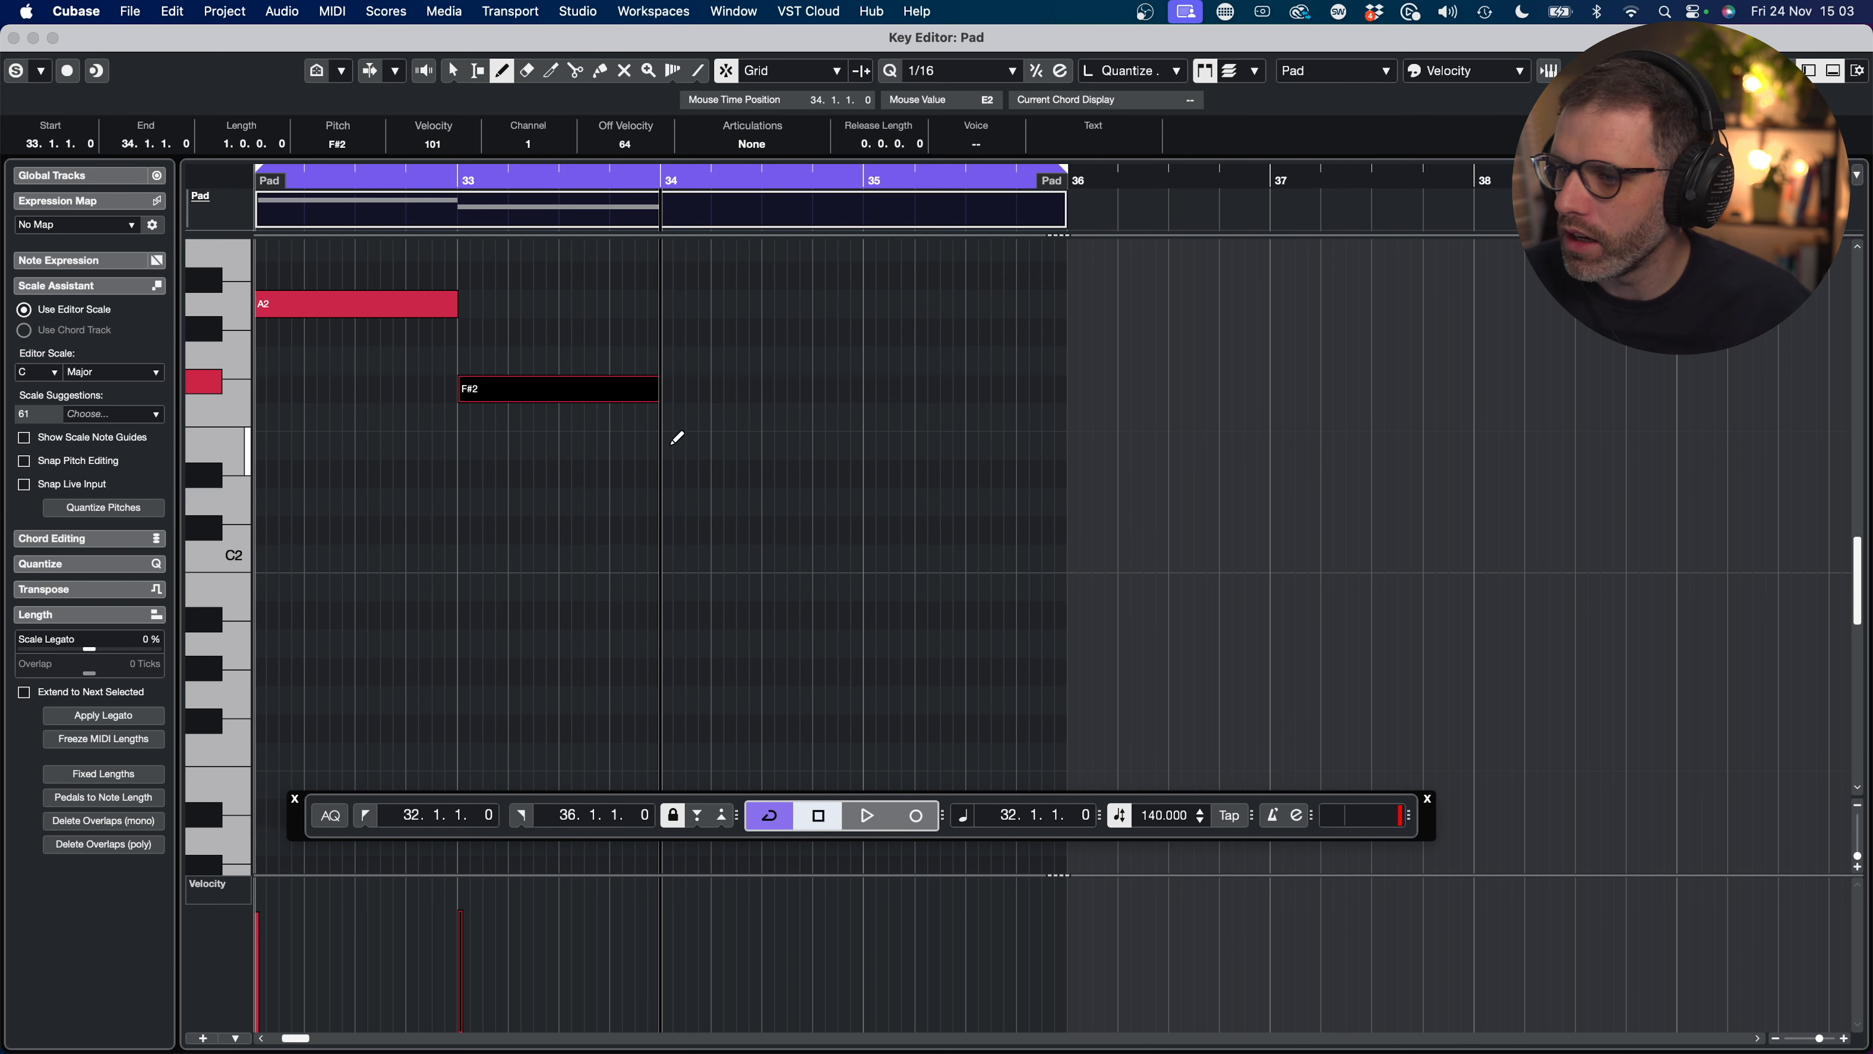
drag(666, 443, 1079, 423)
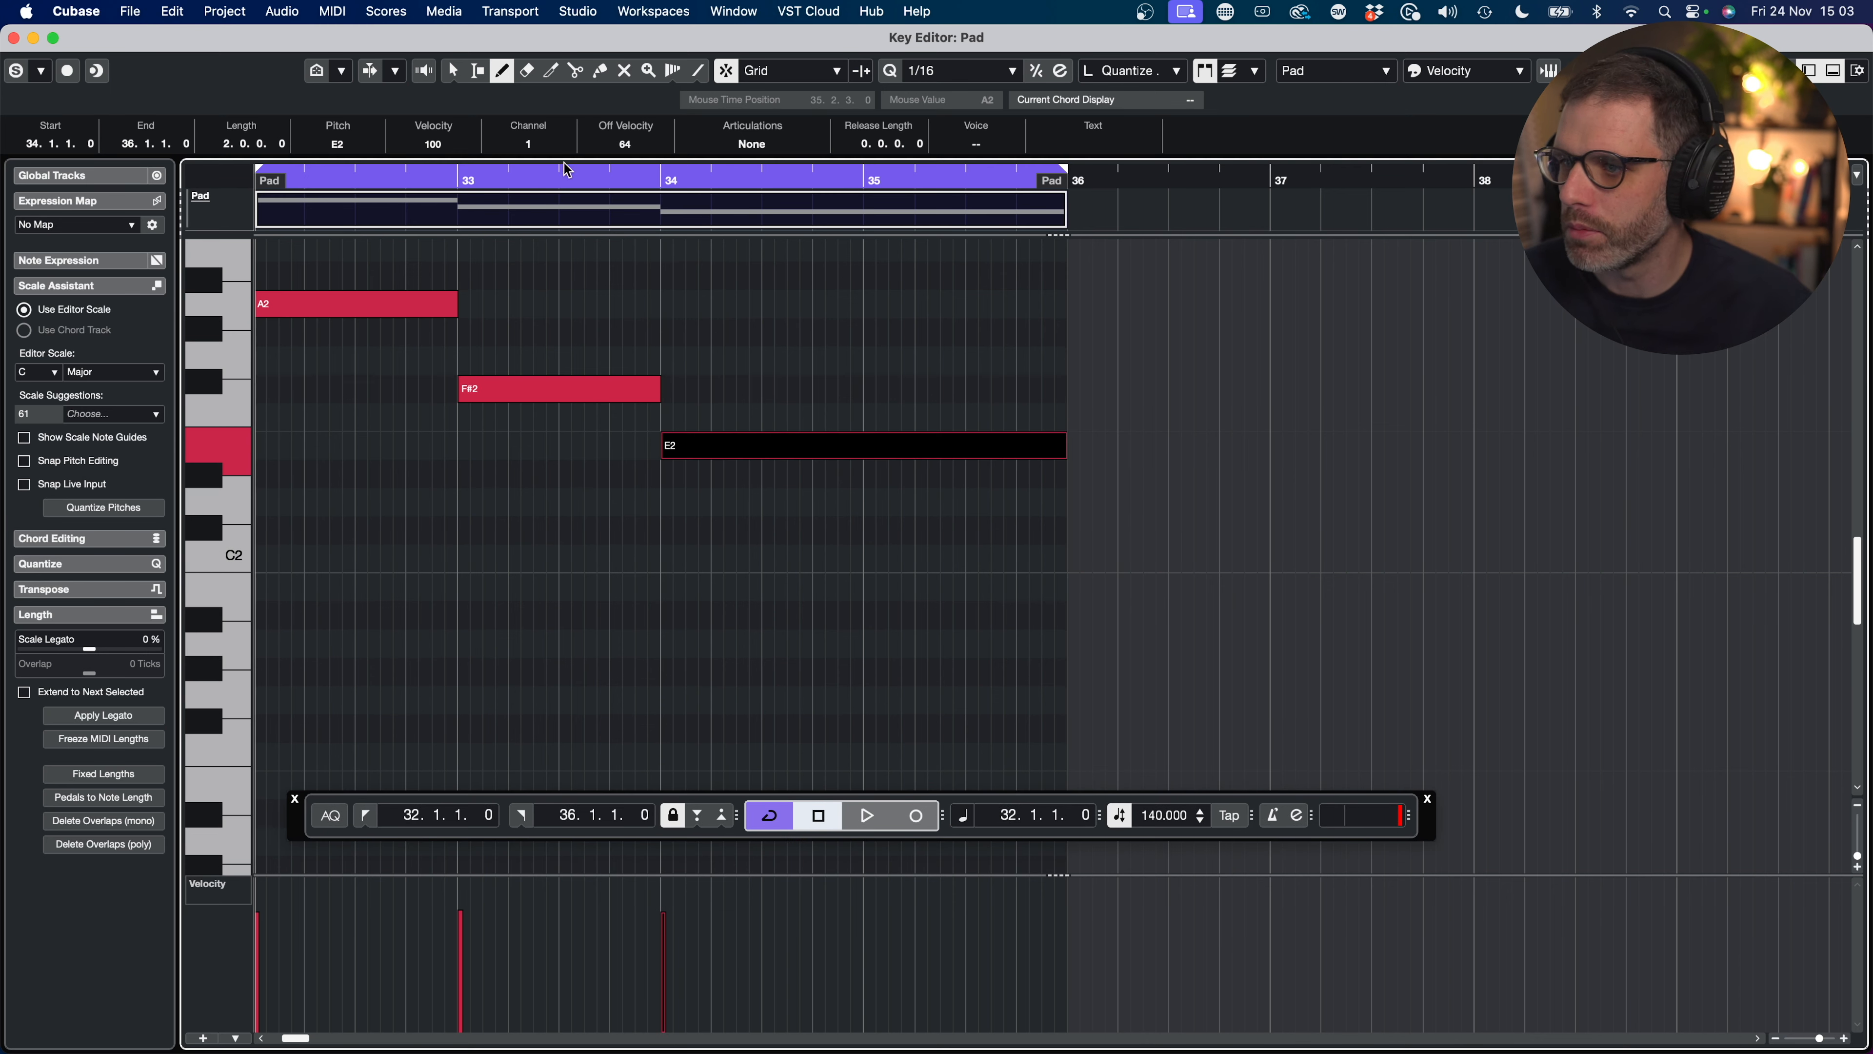
Step: Play back the three Pad notes together with the sequence, and stop
drag(595, 255, 596, 199)
key(space)
scroll(631, 446, down, 3)
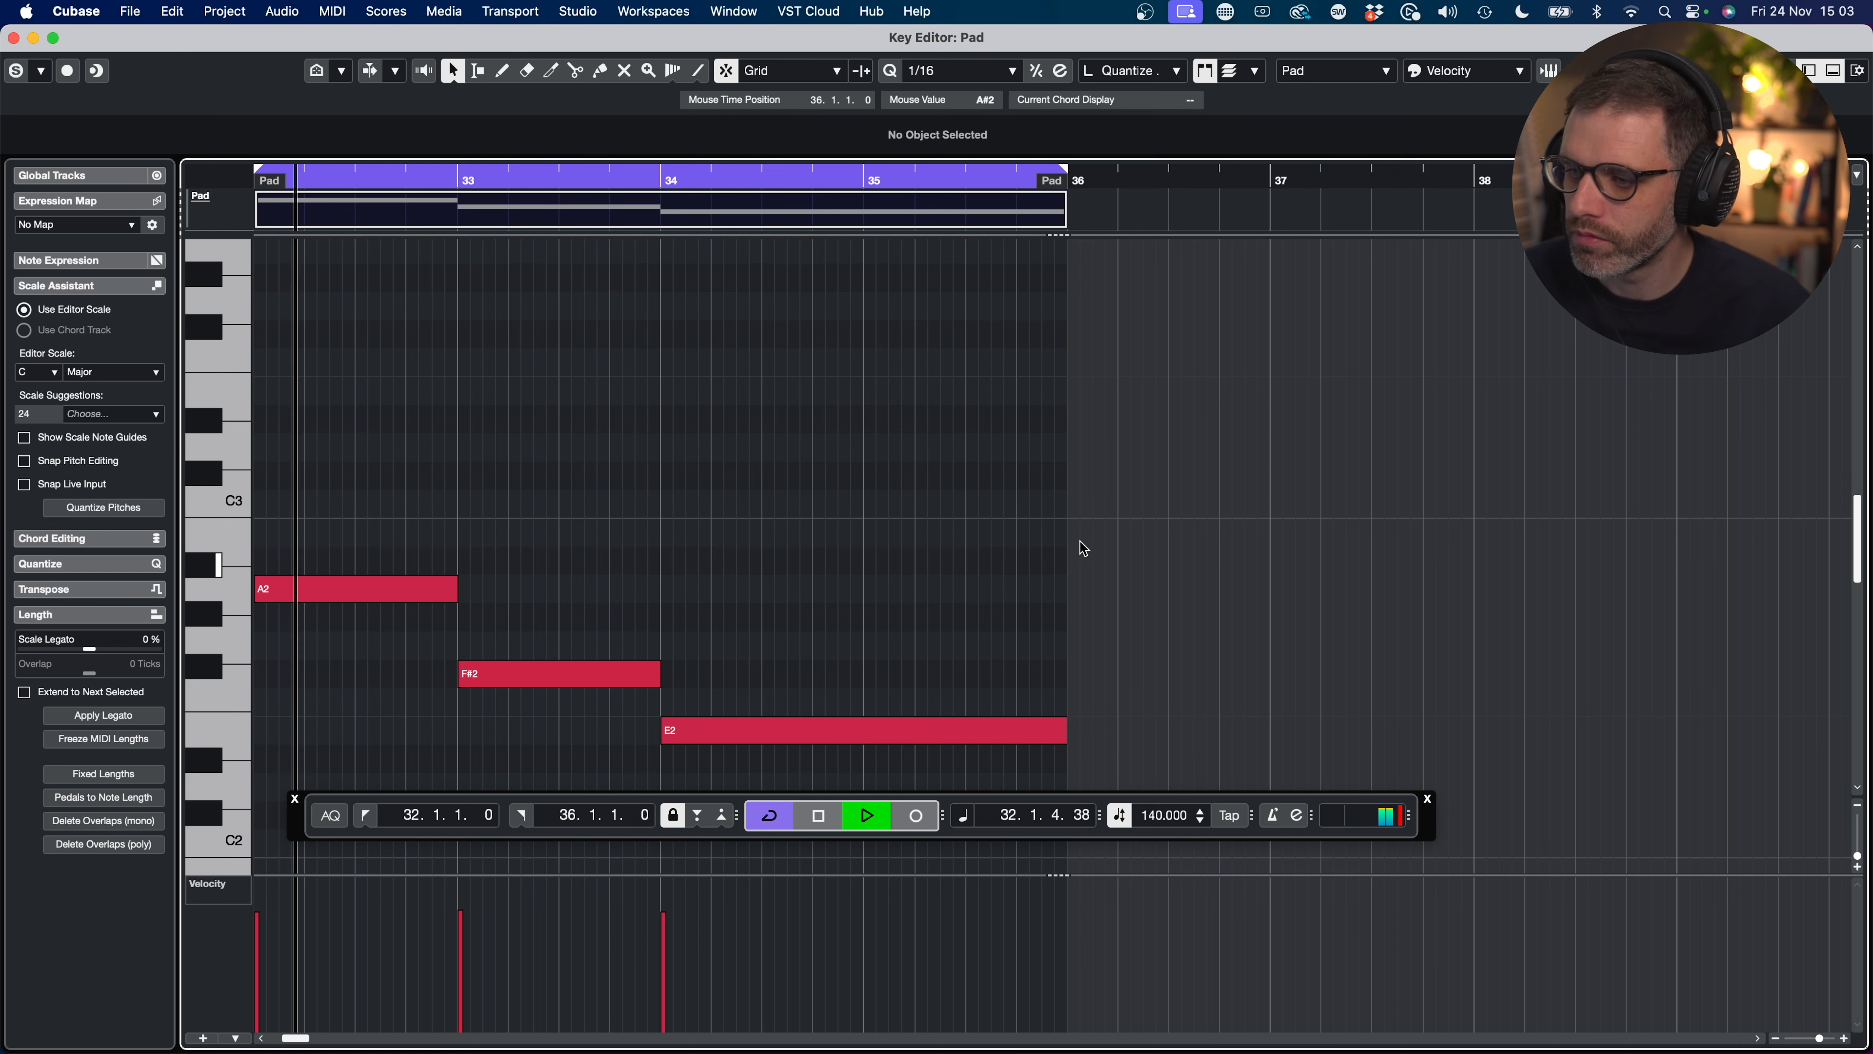
key(space)
drag(1079, 459, 354, 768)
click(337, 686)
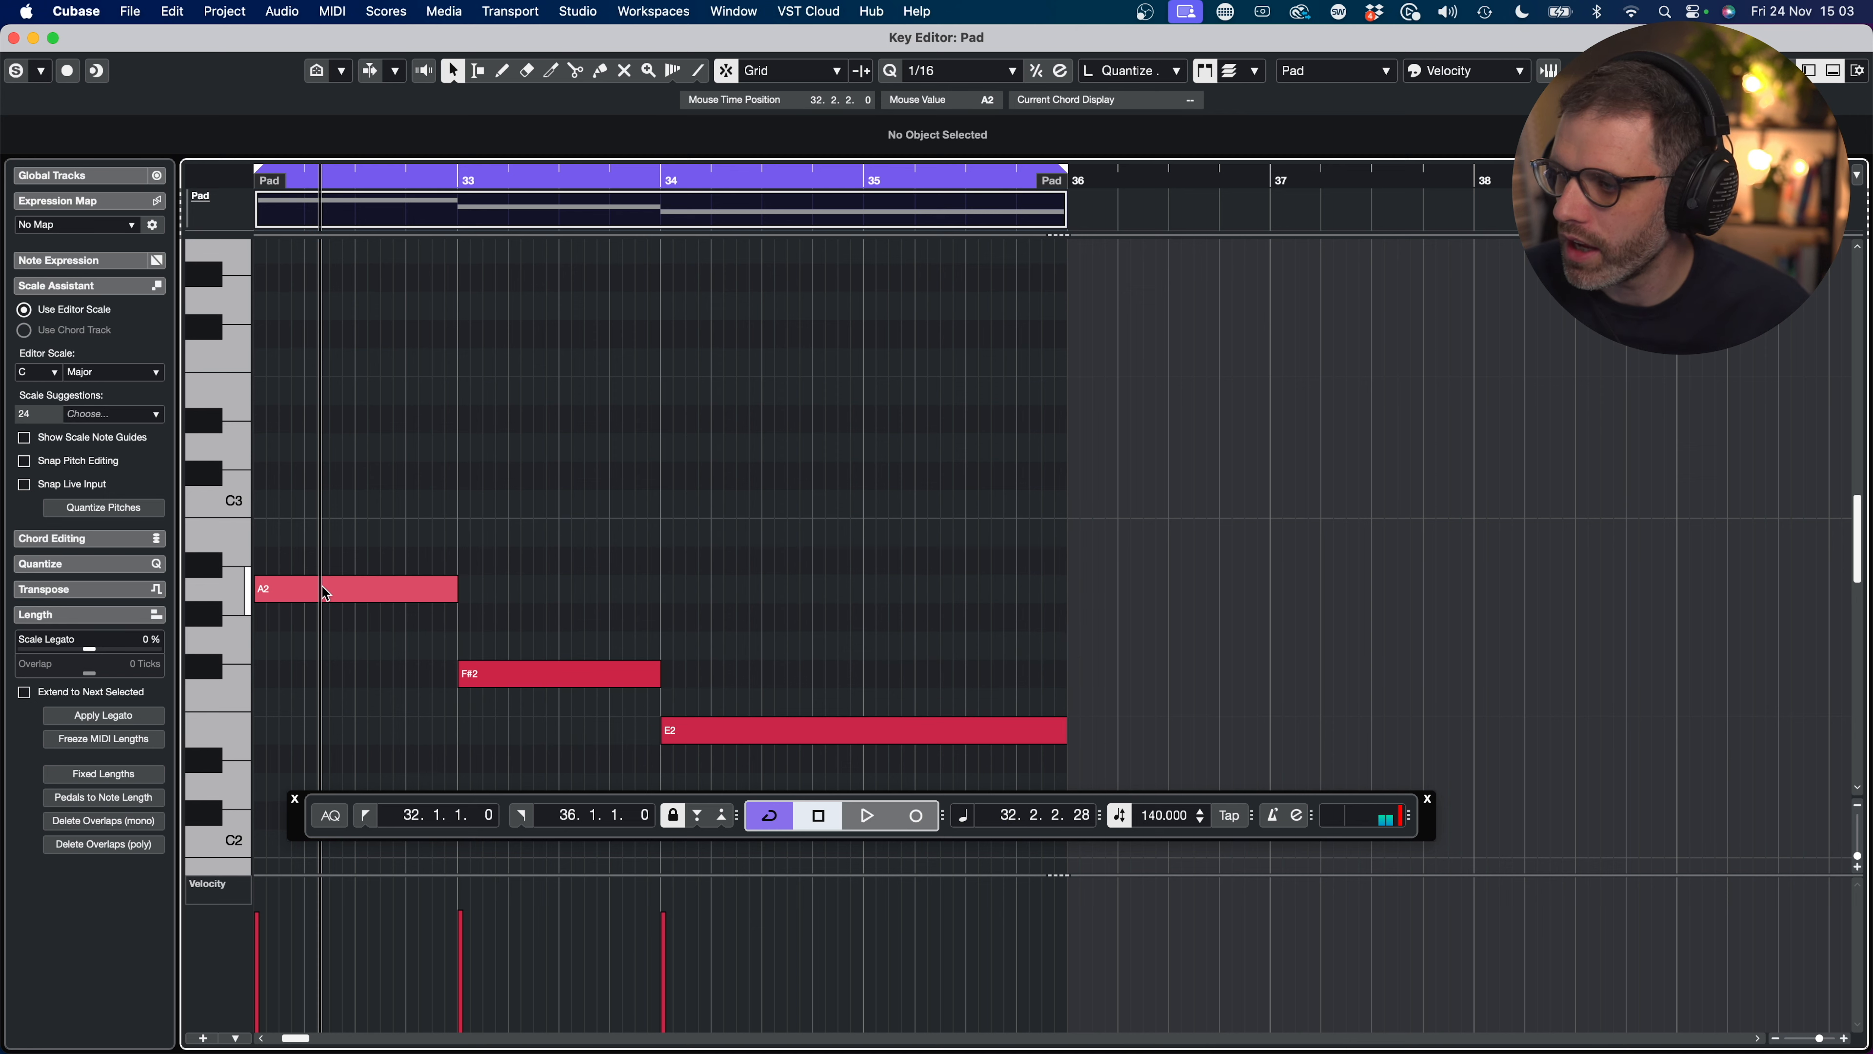
Step: Move the first Pad note up to B2 and audition the new progression
drag(322, 586, 369, 539)
key(space)
key(space)
click(1037, 398)
key(space)
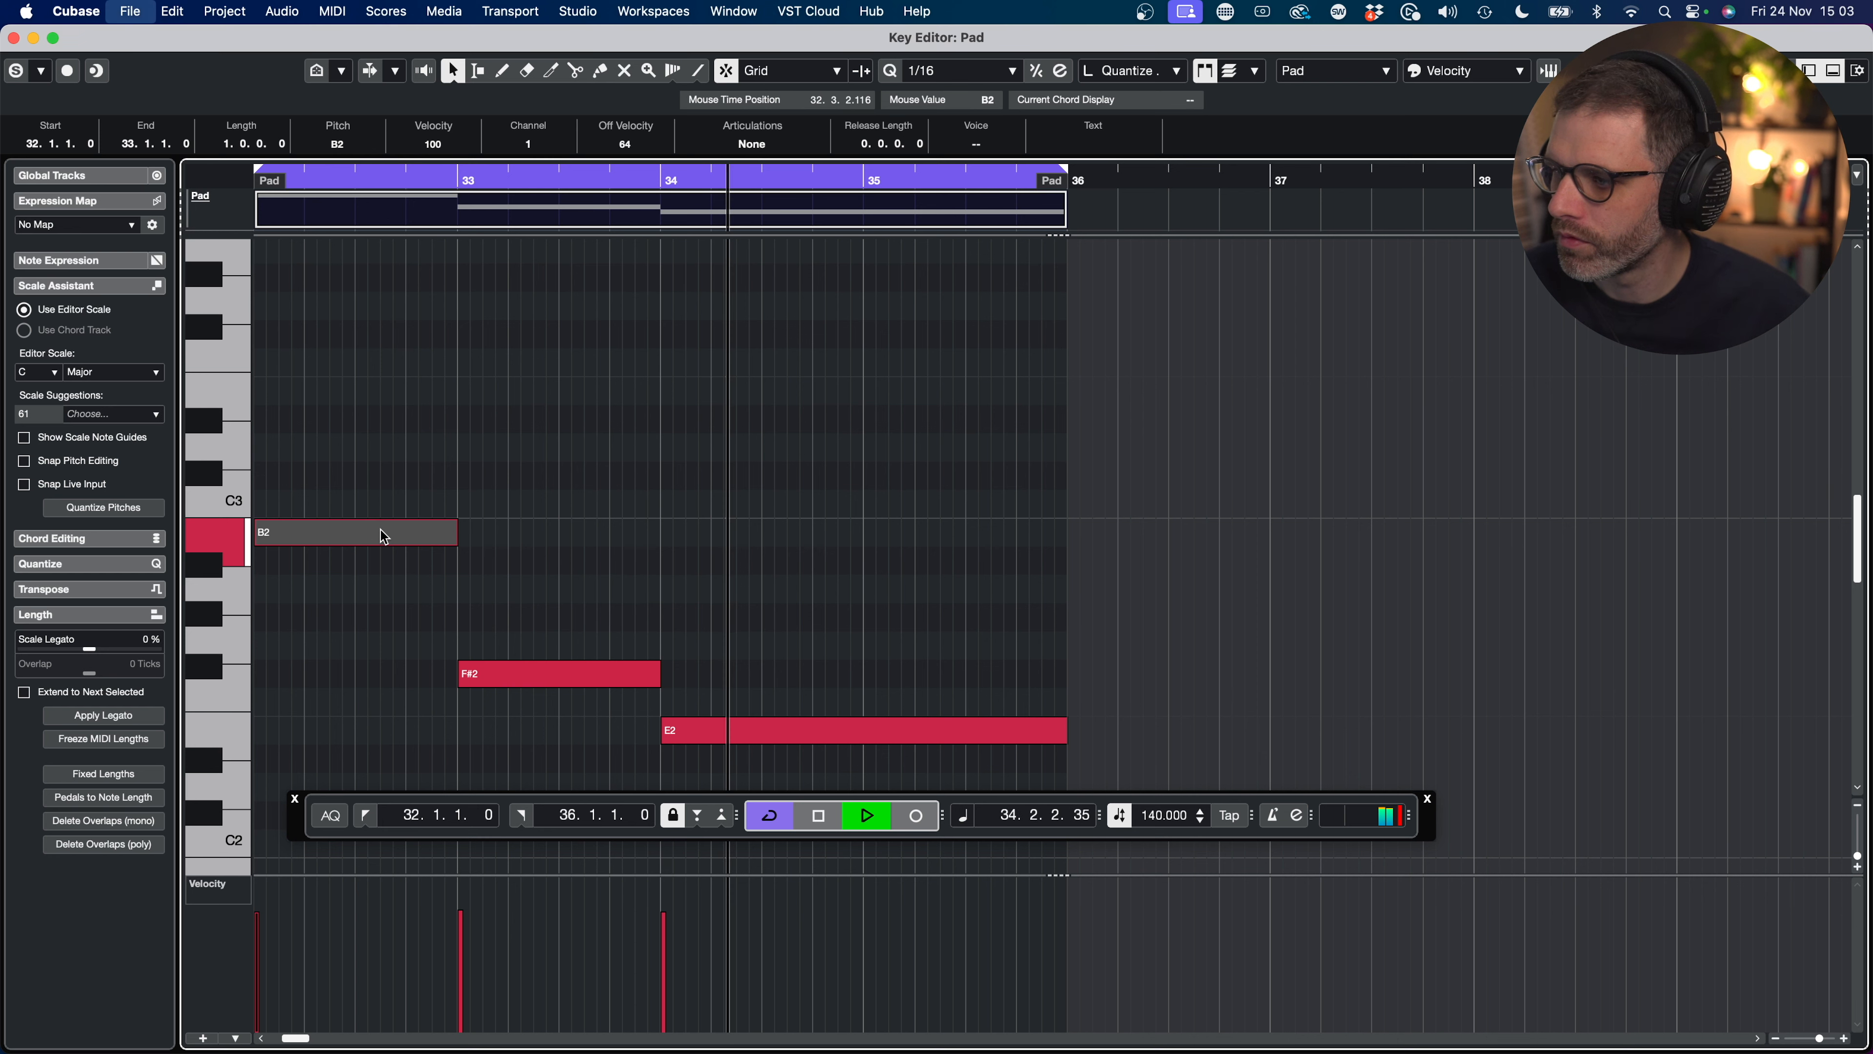
key(space)
Step: Set the editor scale to A Major and colour the Pad notes by Scale/Chords
drag(378, 448, 383, 619)
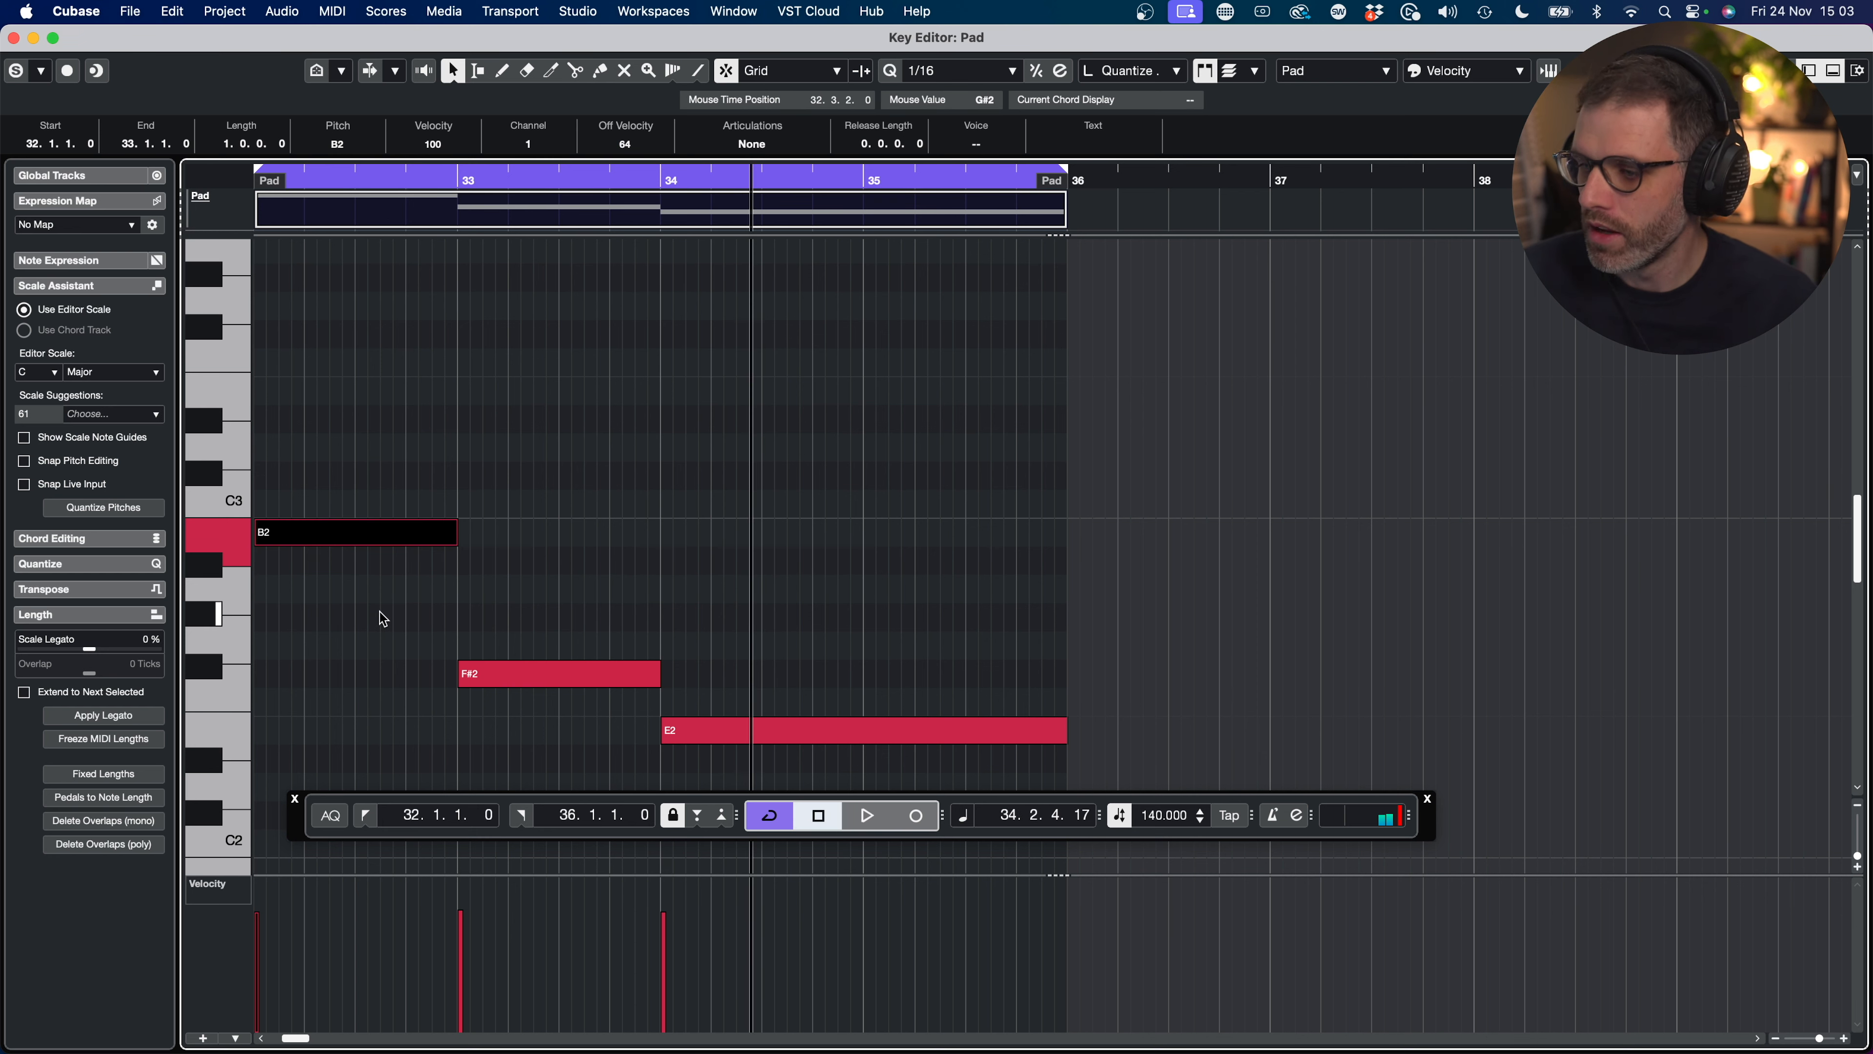
drag(896, 435, 335, 766)
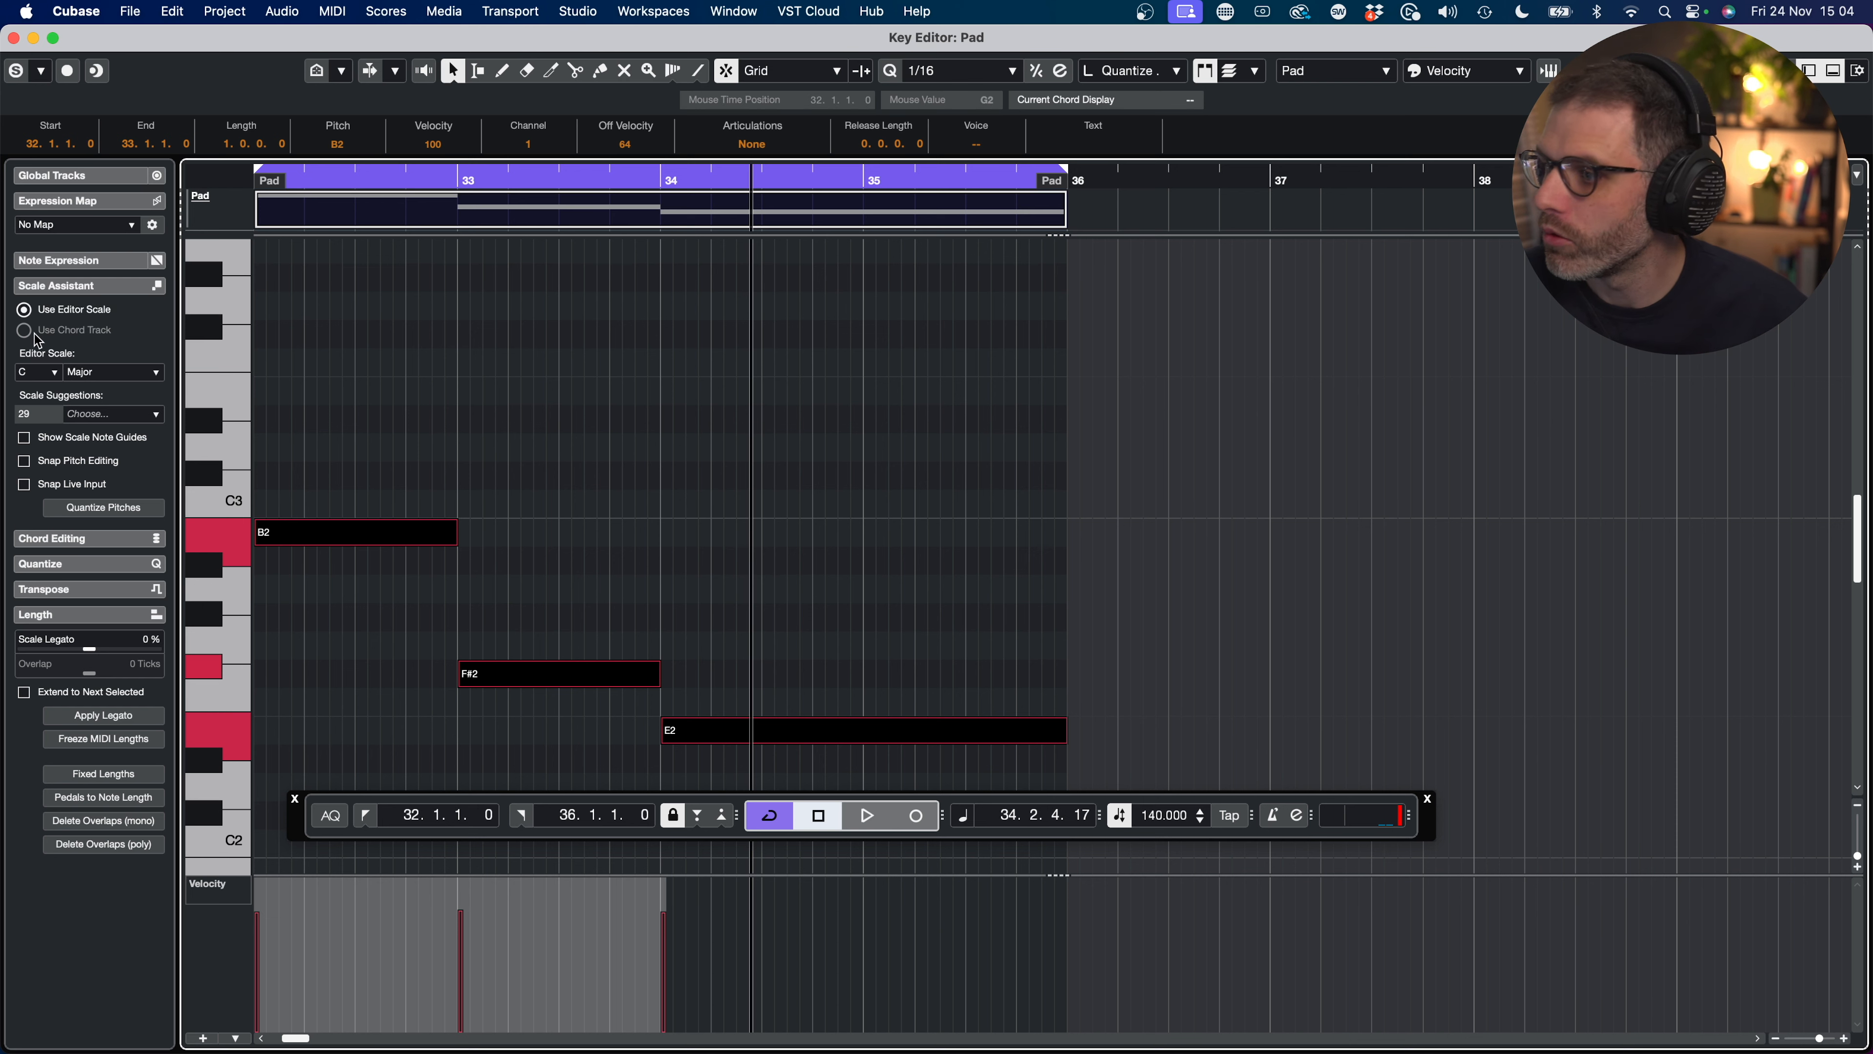
click(42, 364)
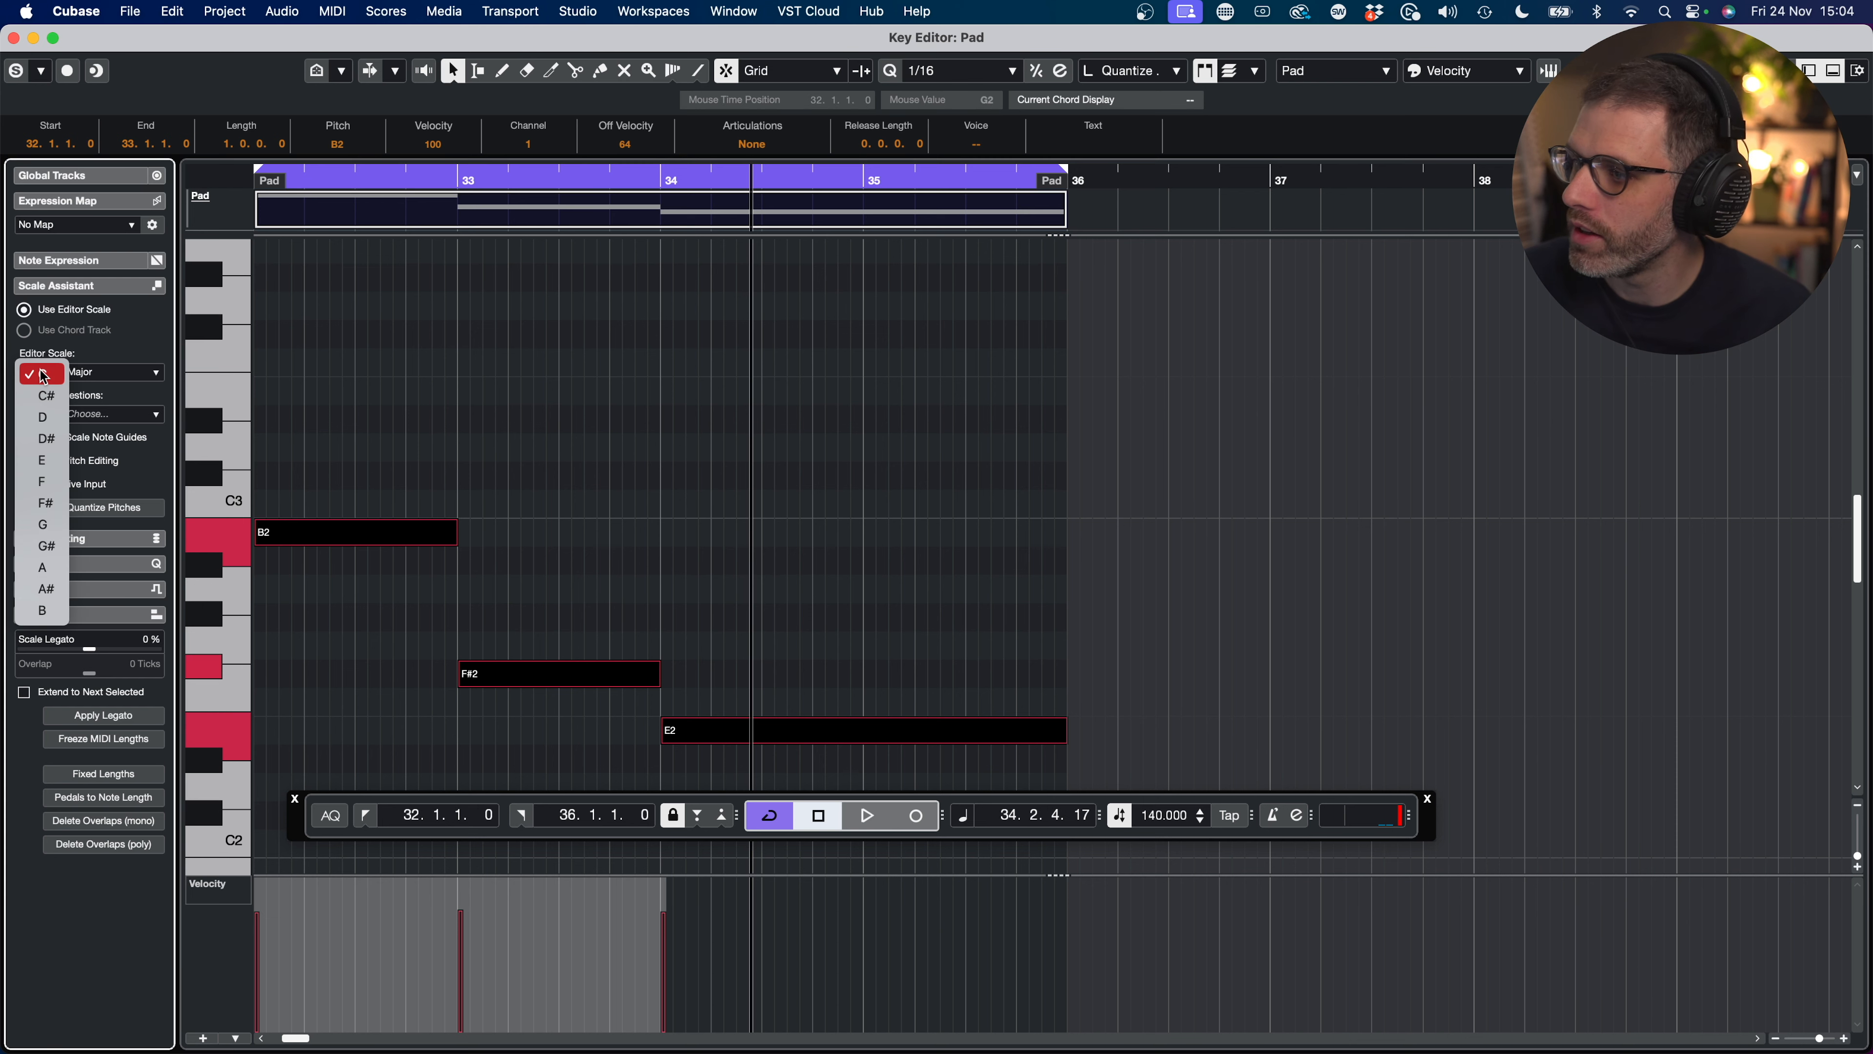
click(60, 572)
click(110, 372)
click(115, 369)
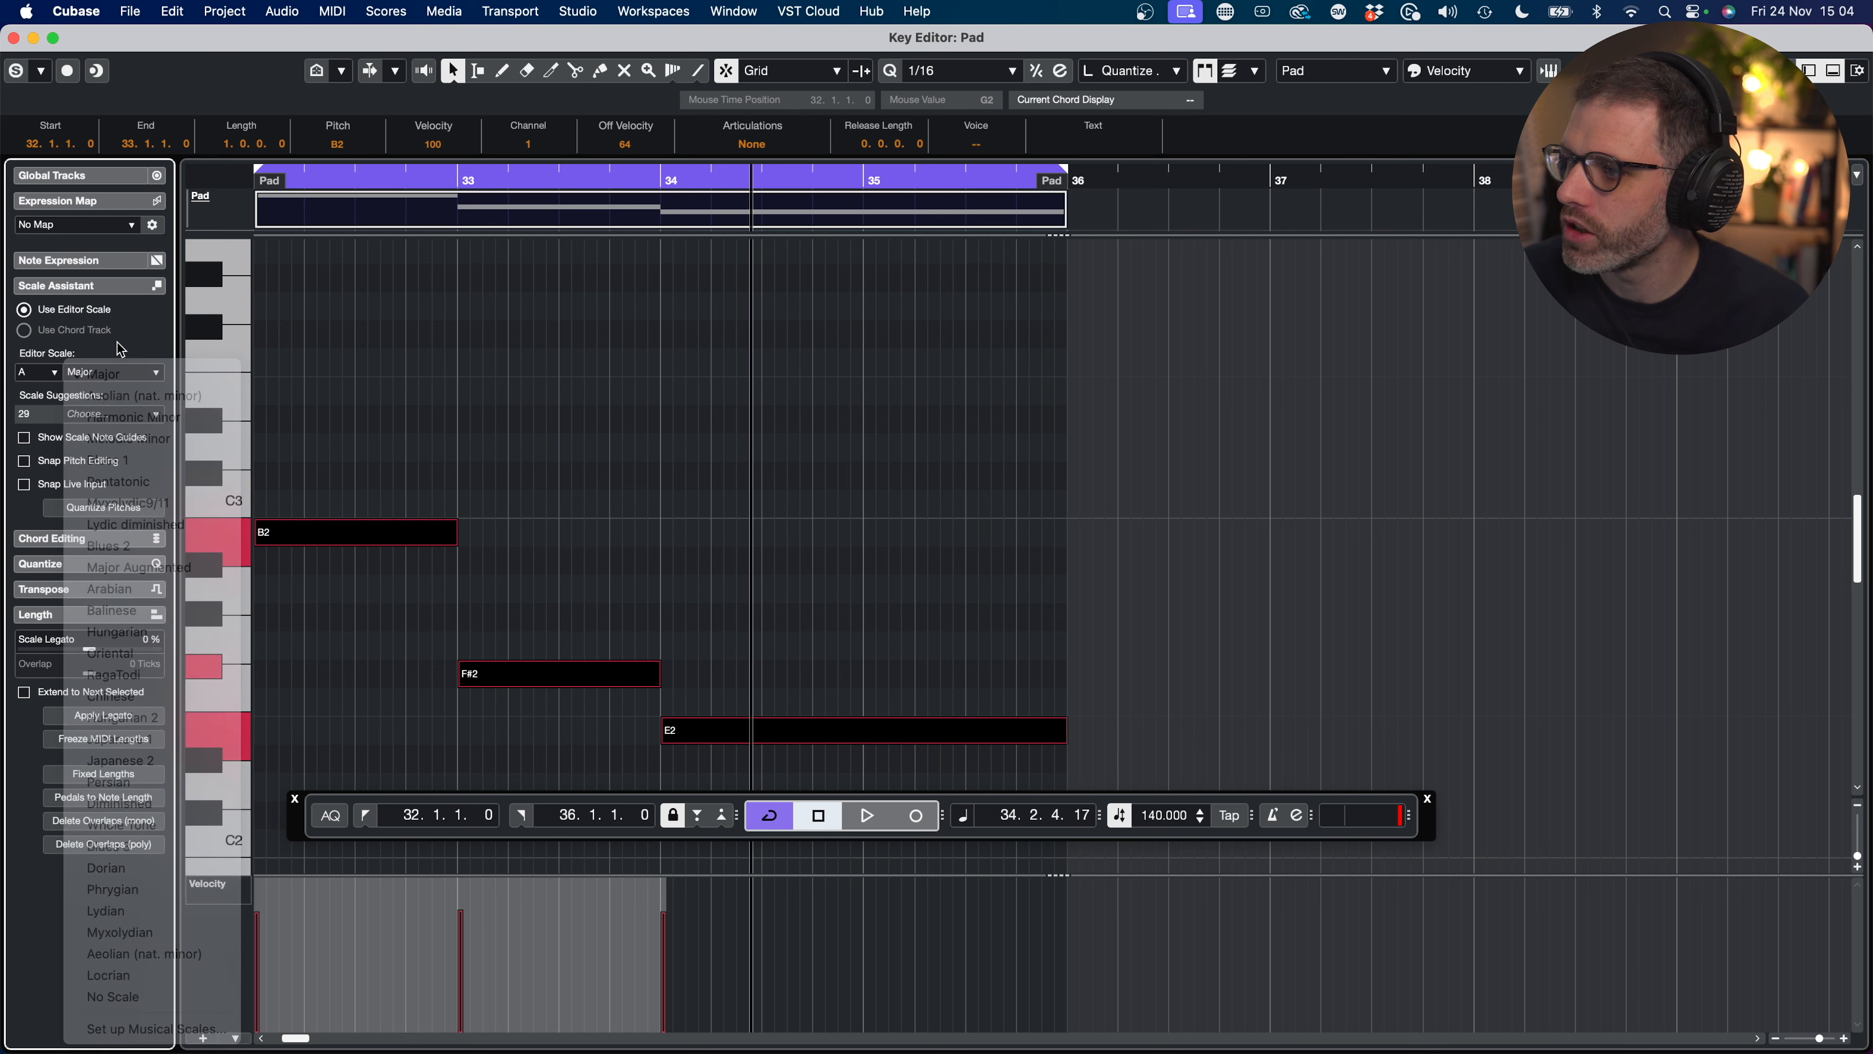
click(1430, 70)
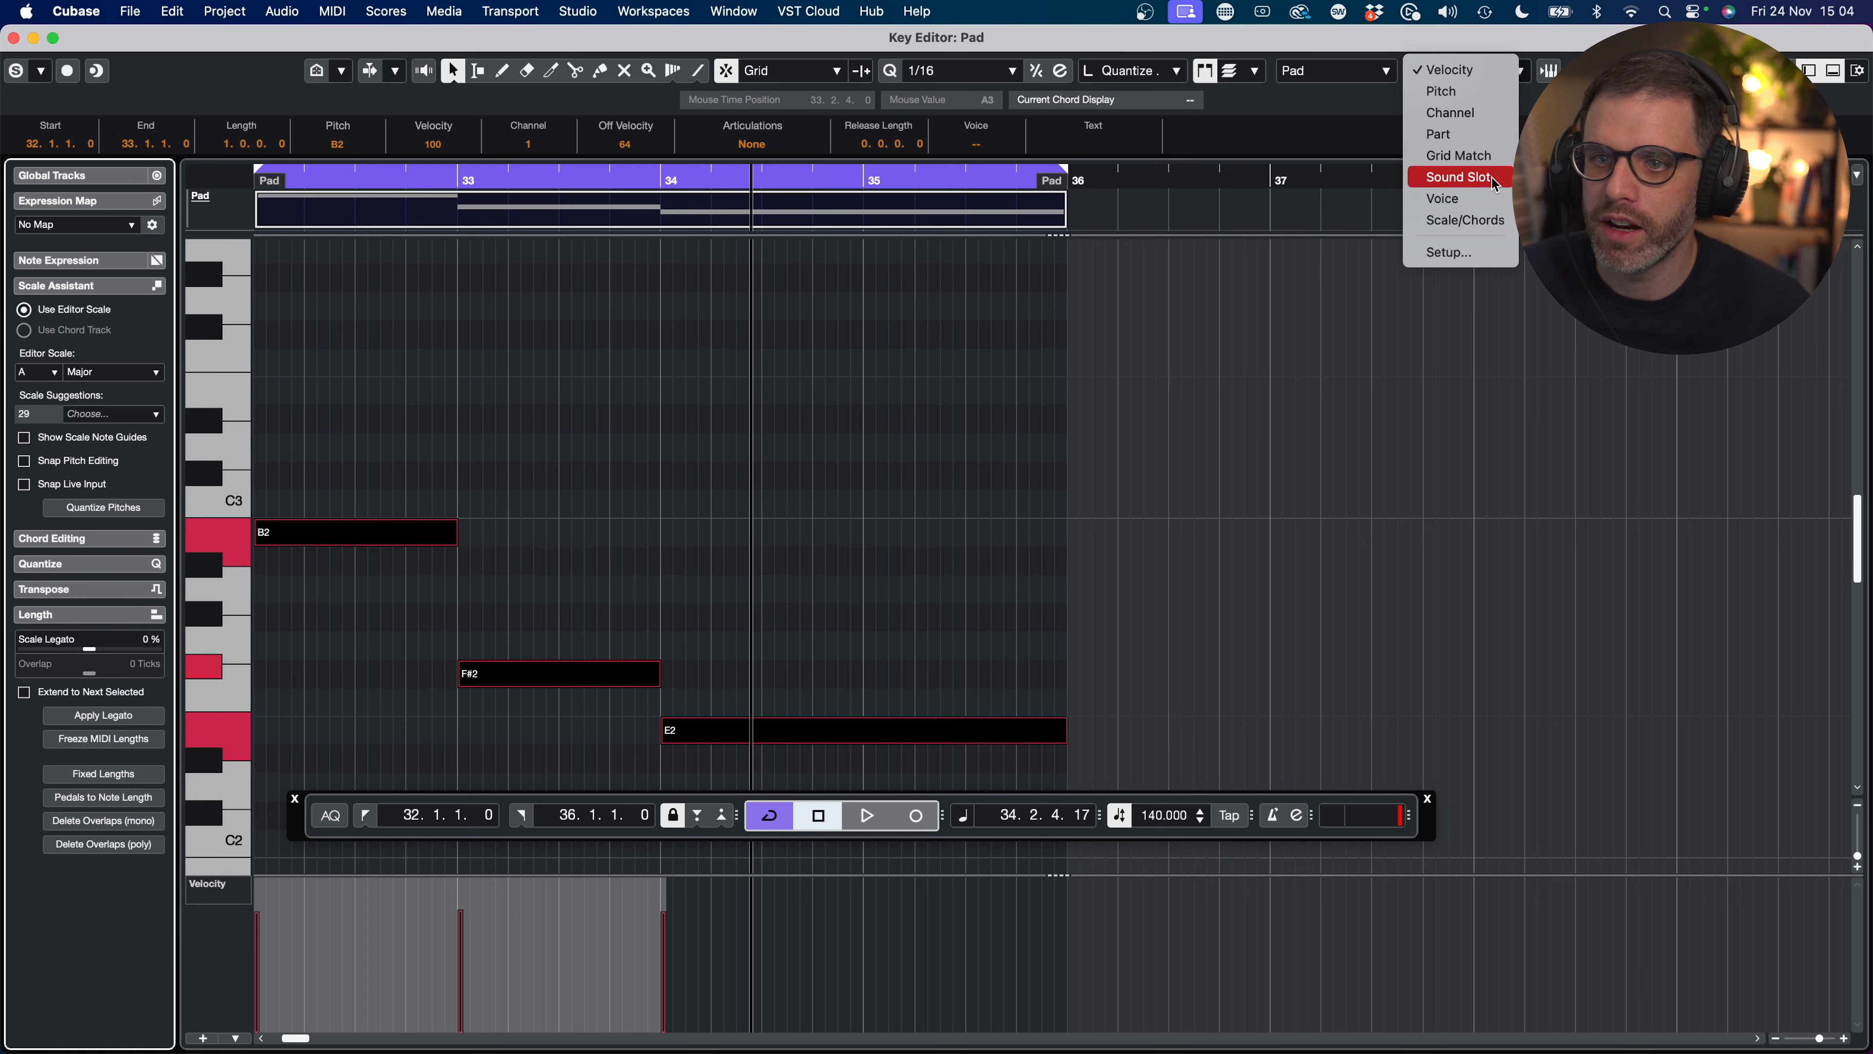
click(1491, 224)
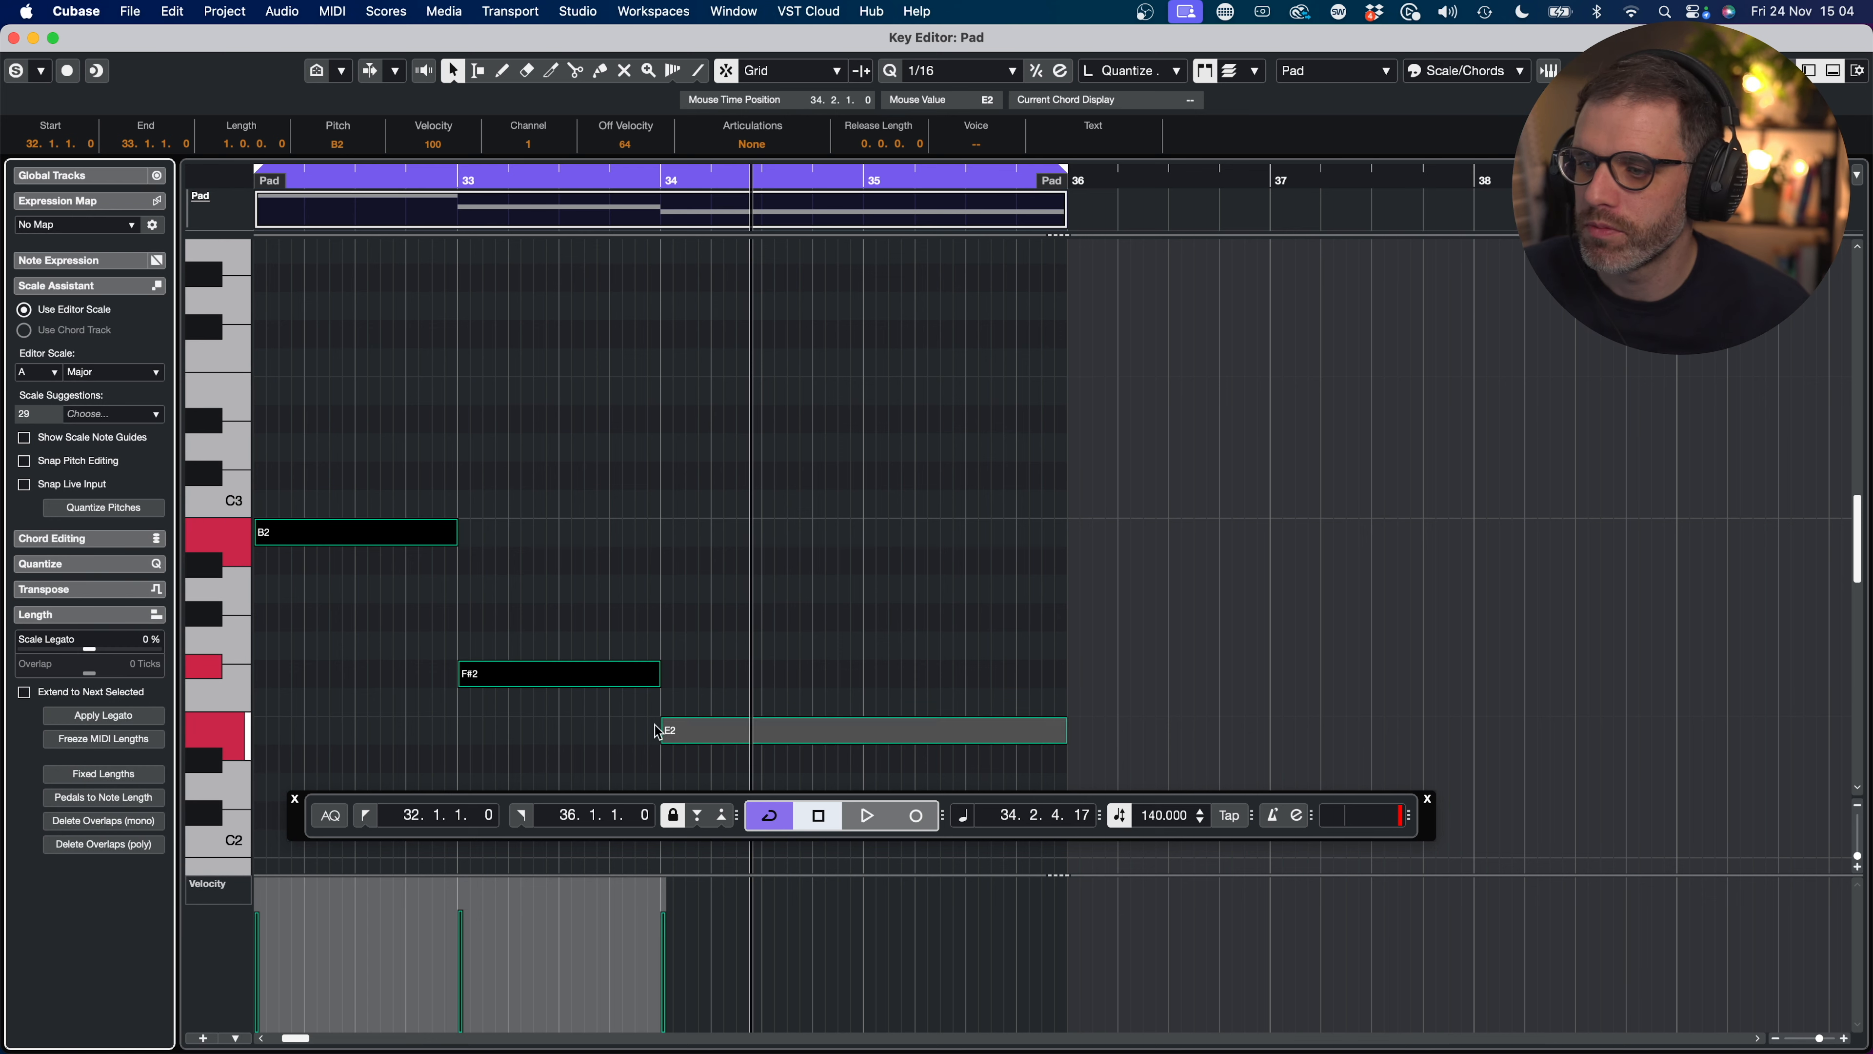
click(510, 607)
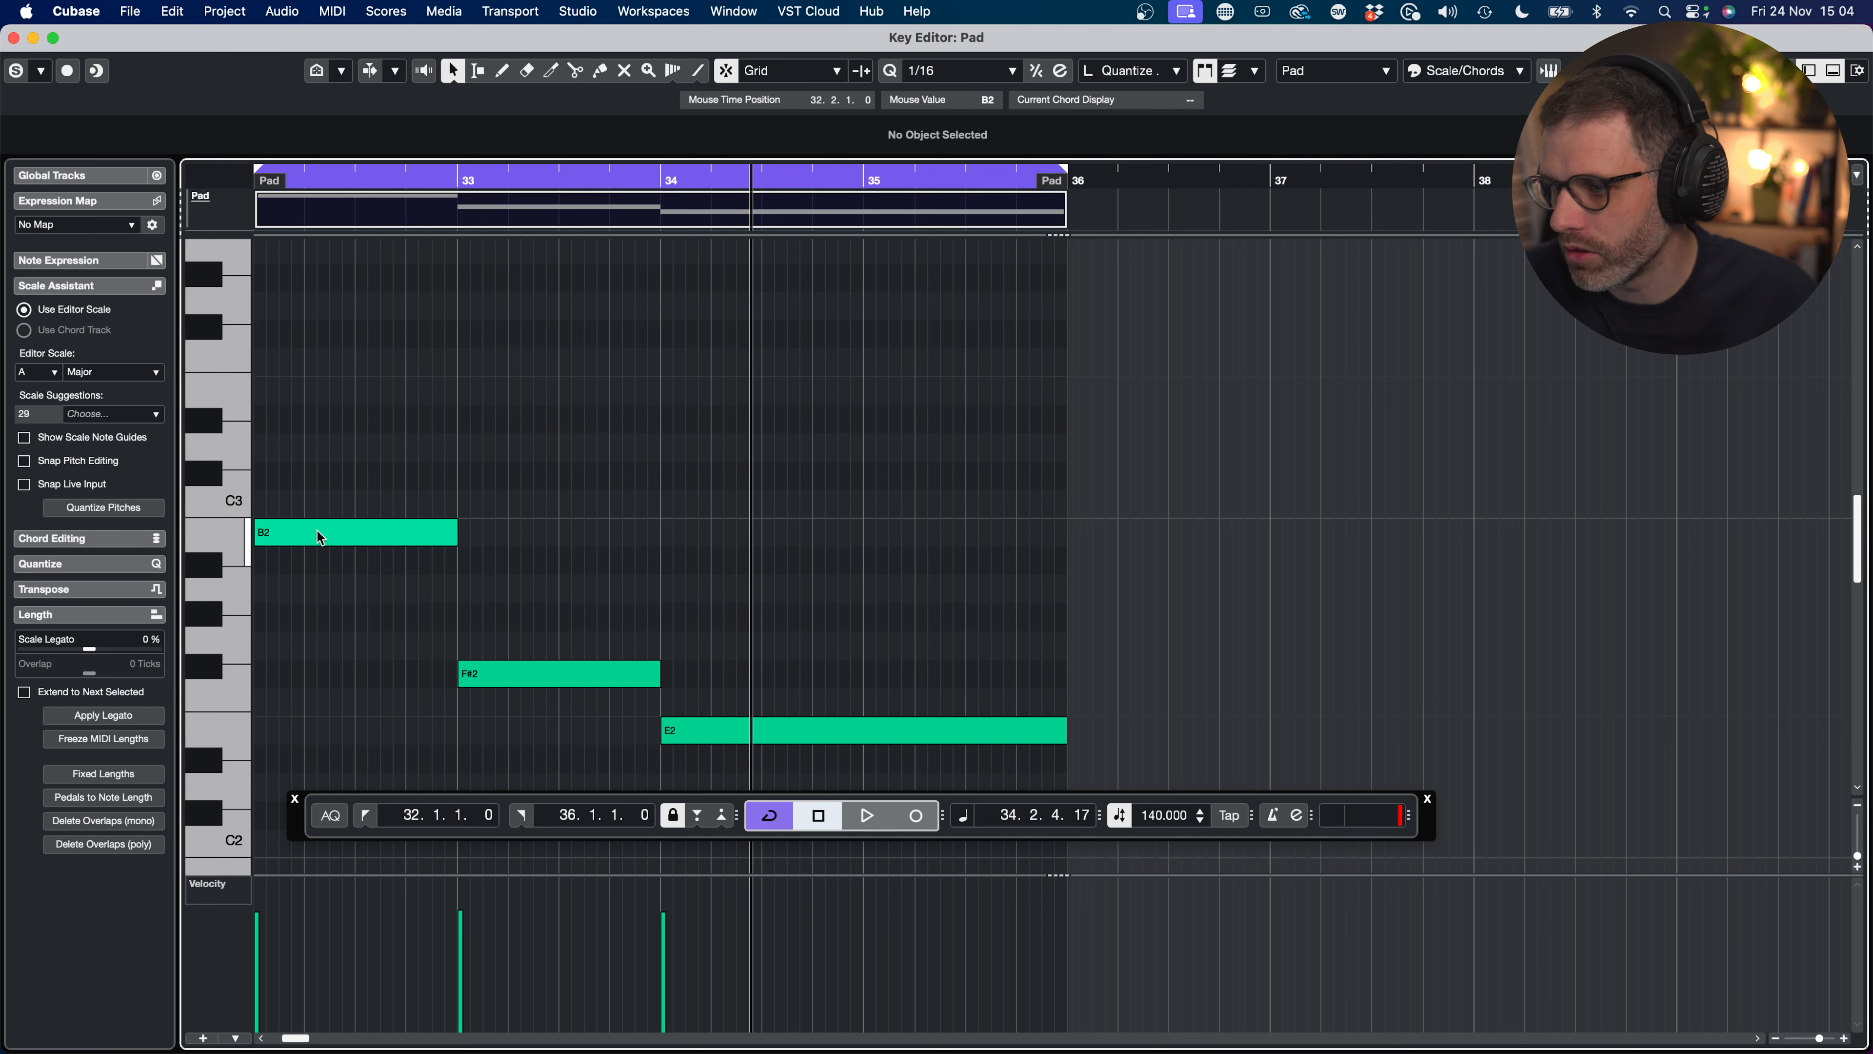
Step: Duplicate the three Pad notes upwards to form D3, A2 and G#2 above the roots, and play them back
drag(354, 415, 737, 729)
alt+drag(318, 524, 318, 441)
drag(792, 645, 792, 617)
key(space)
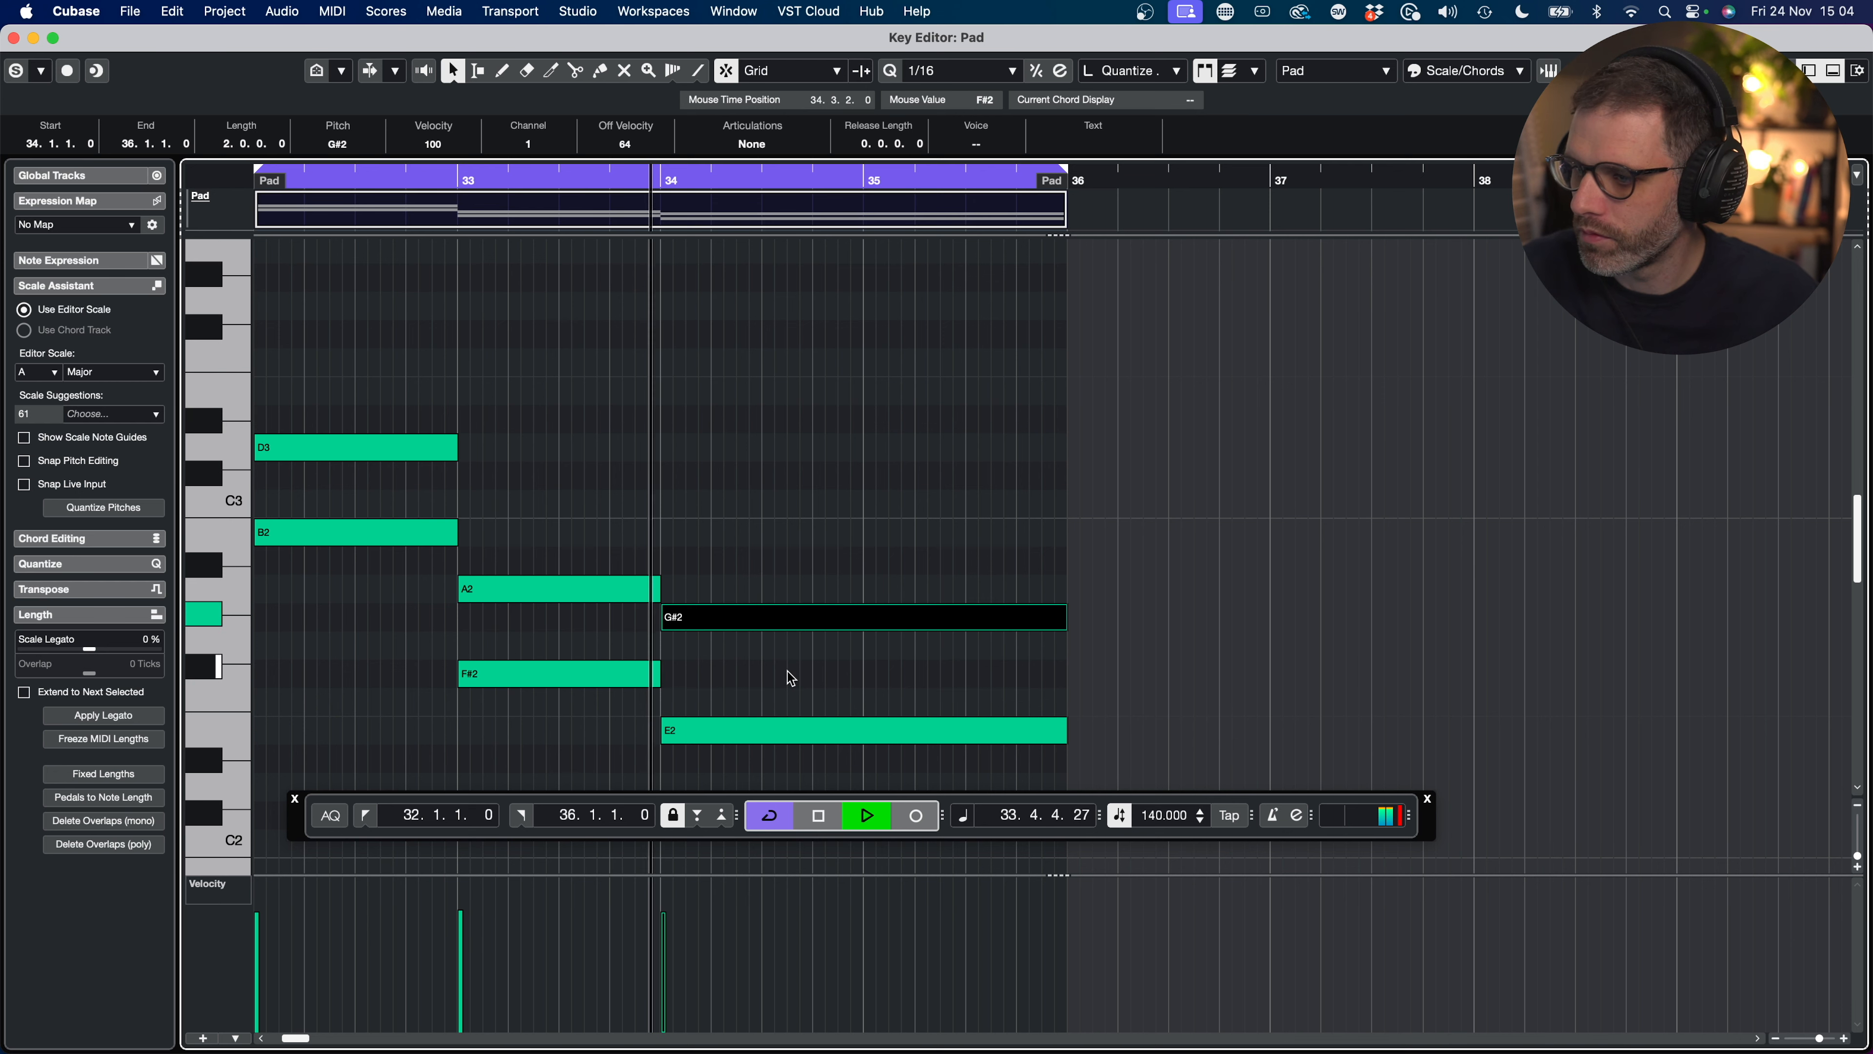
Step: Stop playback, transpose all Pad notes up one octave, and play the progression back
key(space)
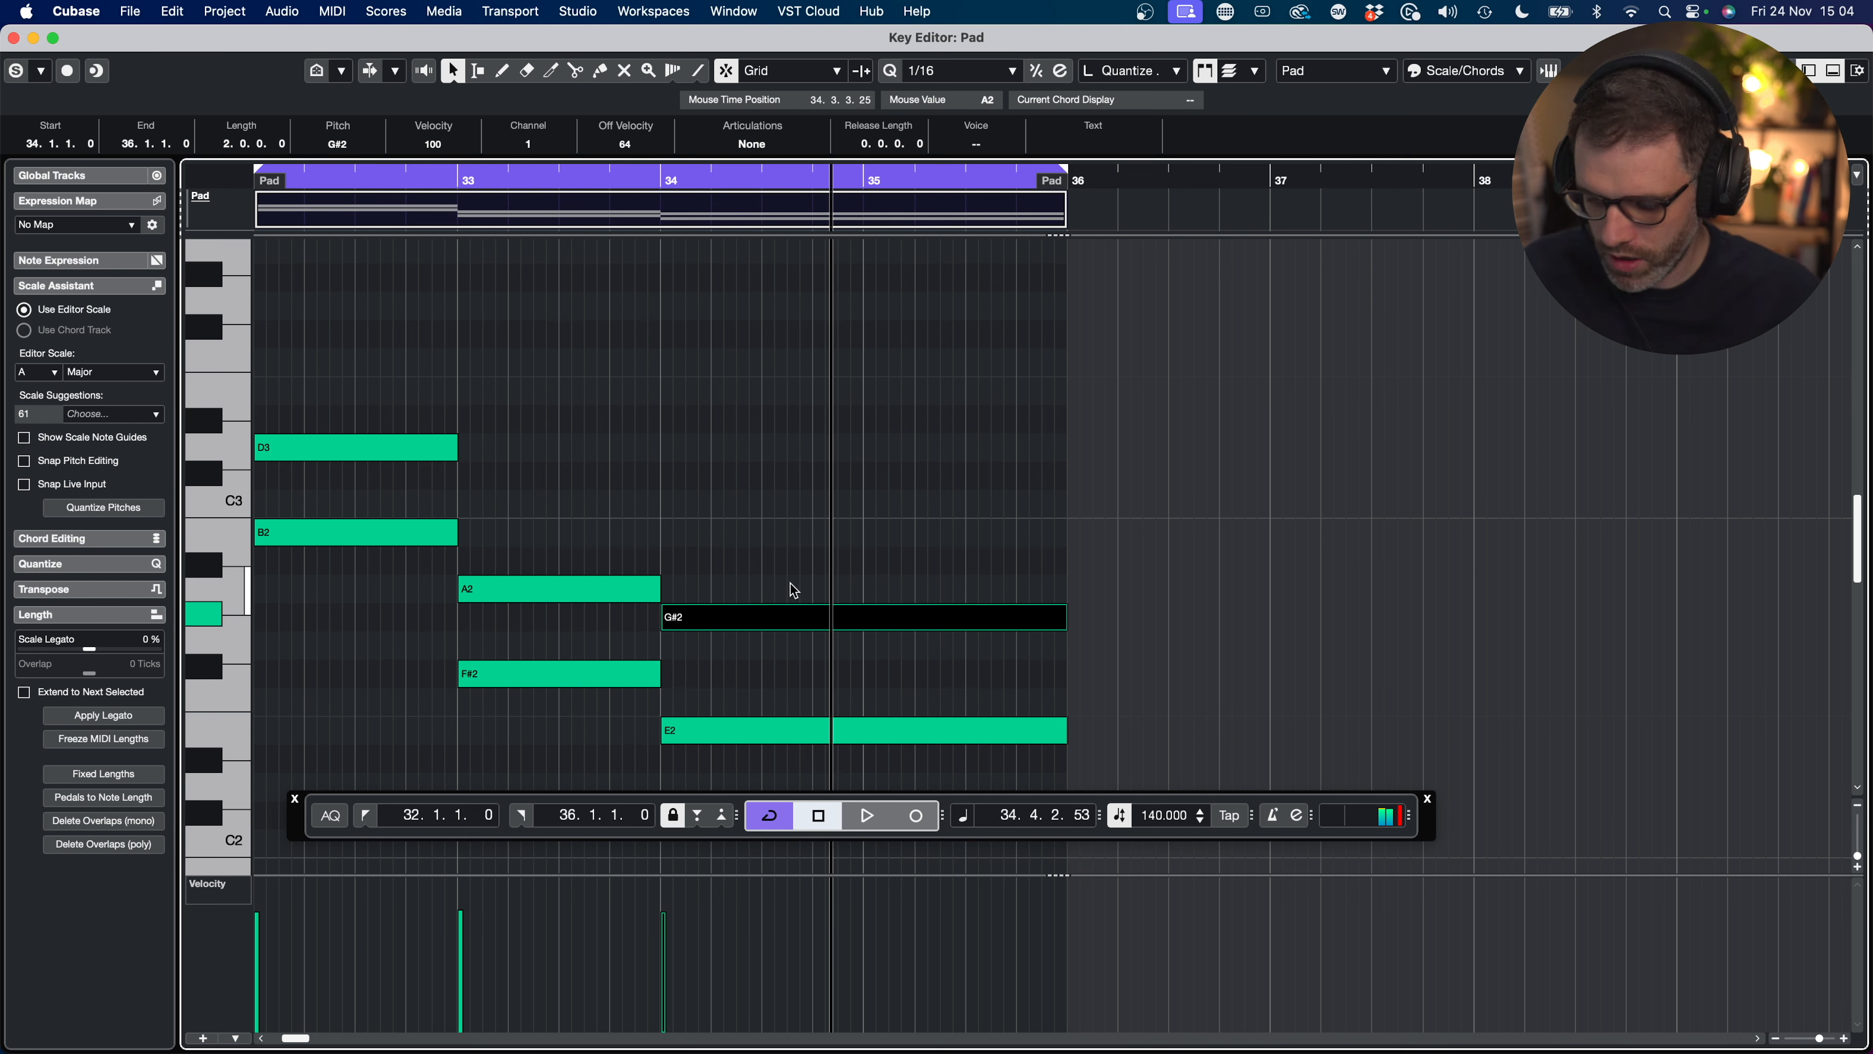
key(super+a)
key(shift+Up)
key(space)
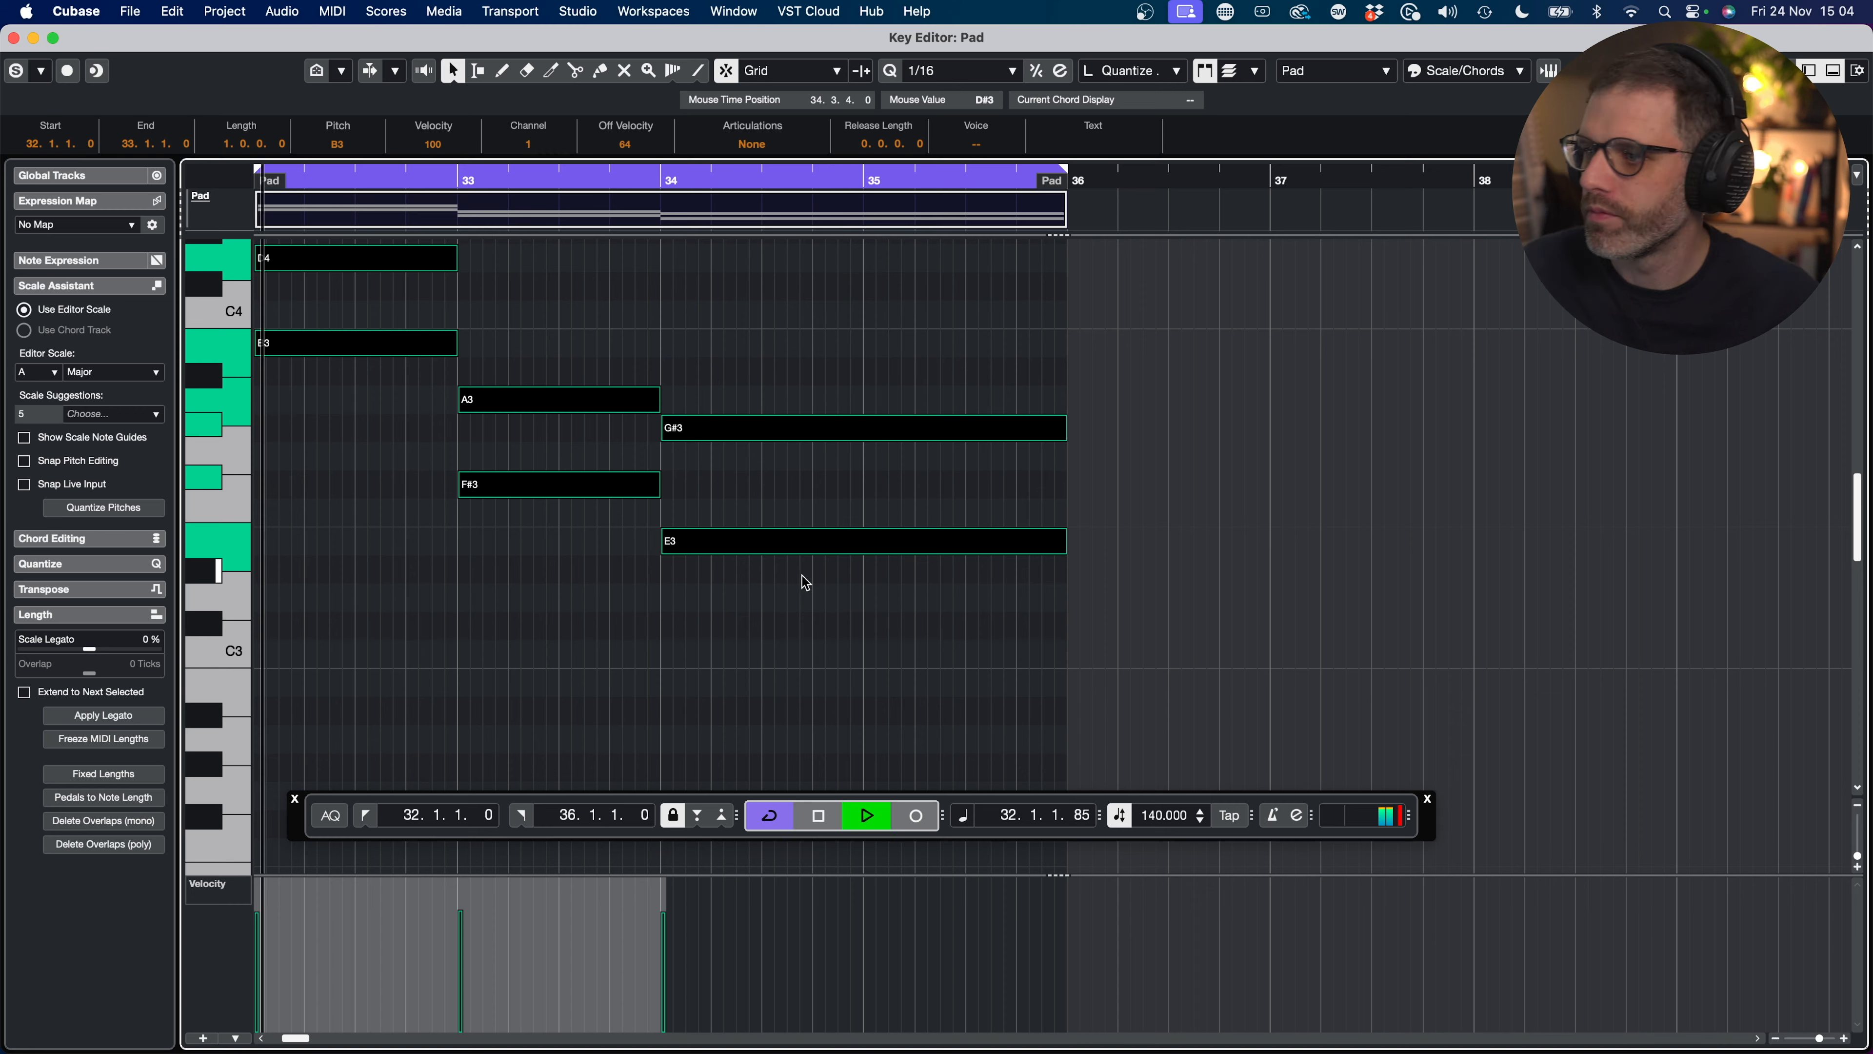
click(725, 278)
scroll(733, 472, up, 5)
scroll(715, 591, down, 1)
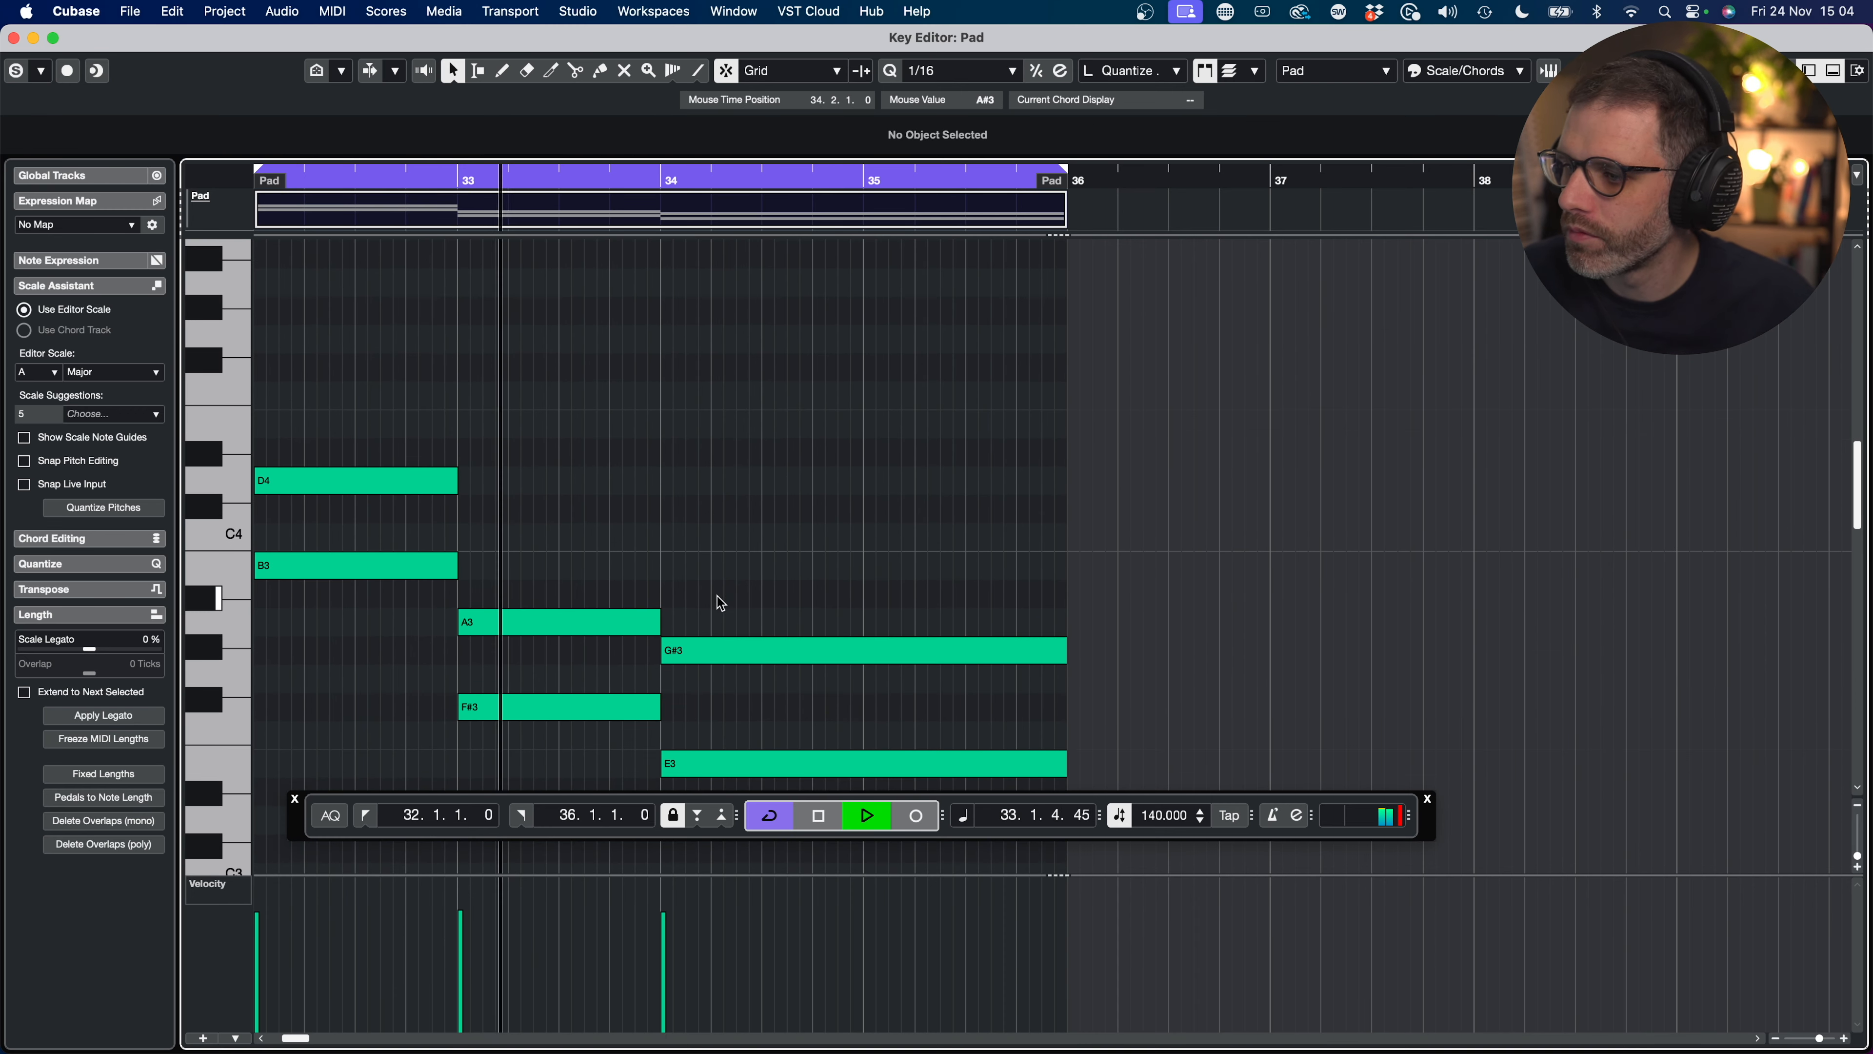
Step: Duplicate the upper notes D4, A3 and G#3 four semitones higher as F#4, C#4 and C4
click(771, 651)
shift+click(593, 620)
drag(317, 481, 296, 369)
click(788, 538)
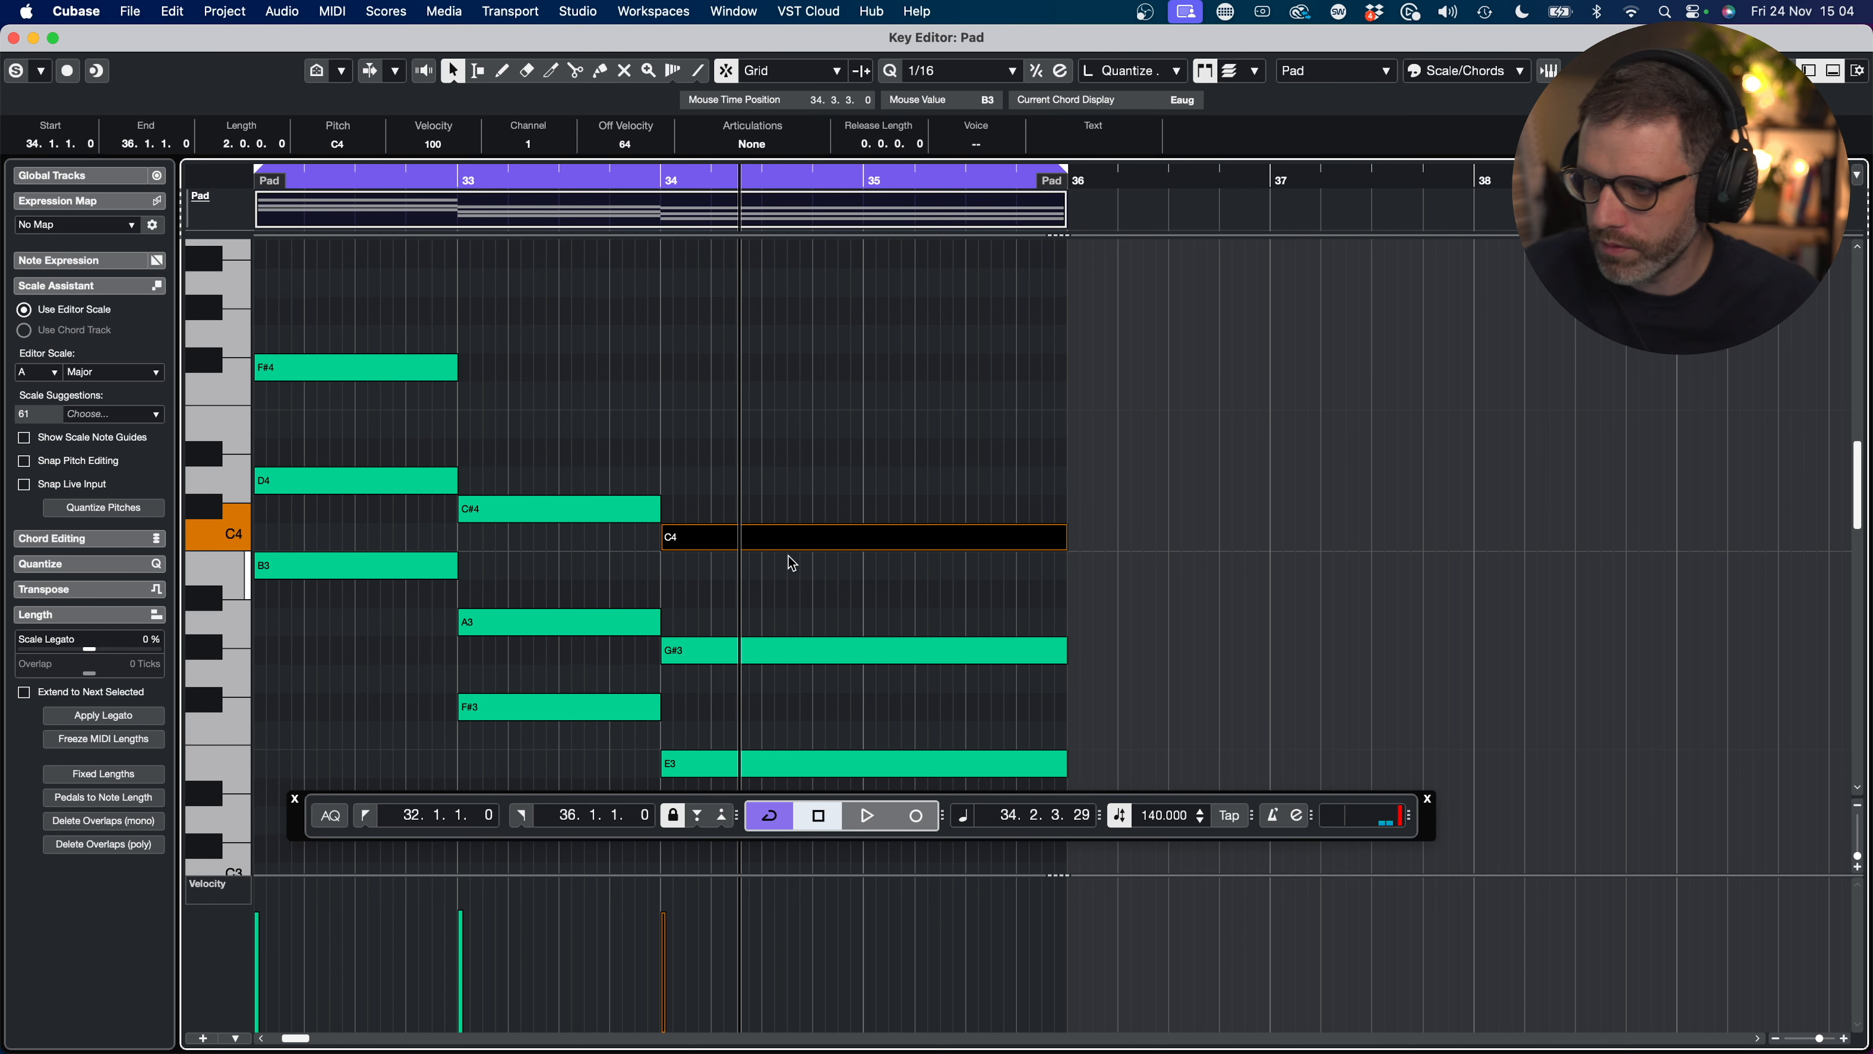
Step: Try C#4 as the last chord's top note and play the progression back
key(Up)
key(Down)
key(Down)
key(Up)
key(Up)
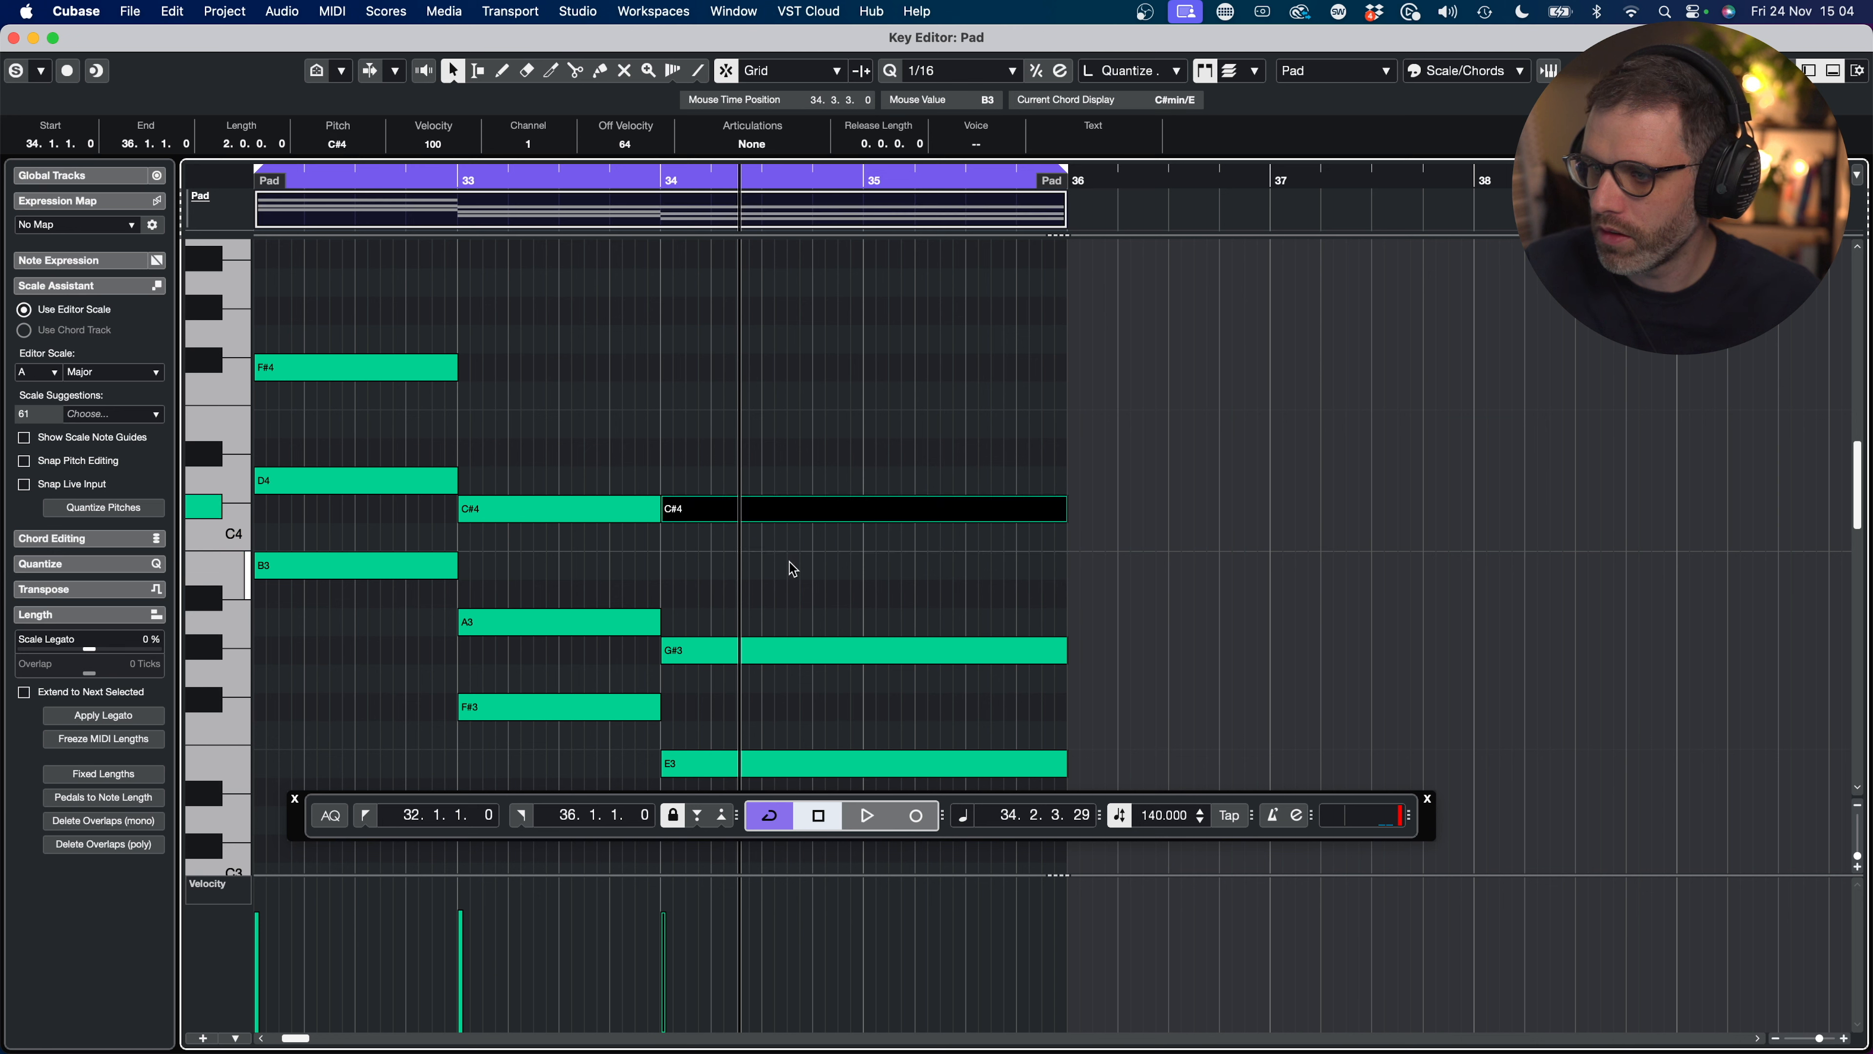
key(space)
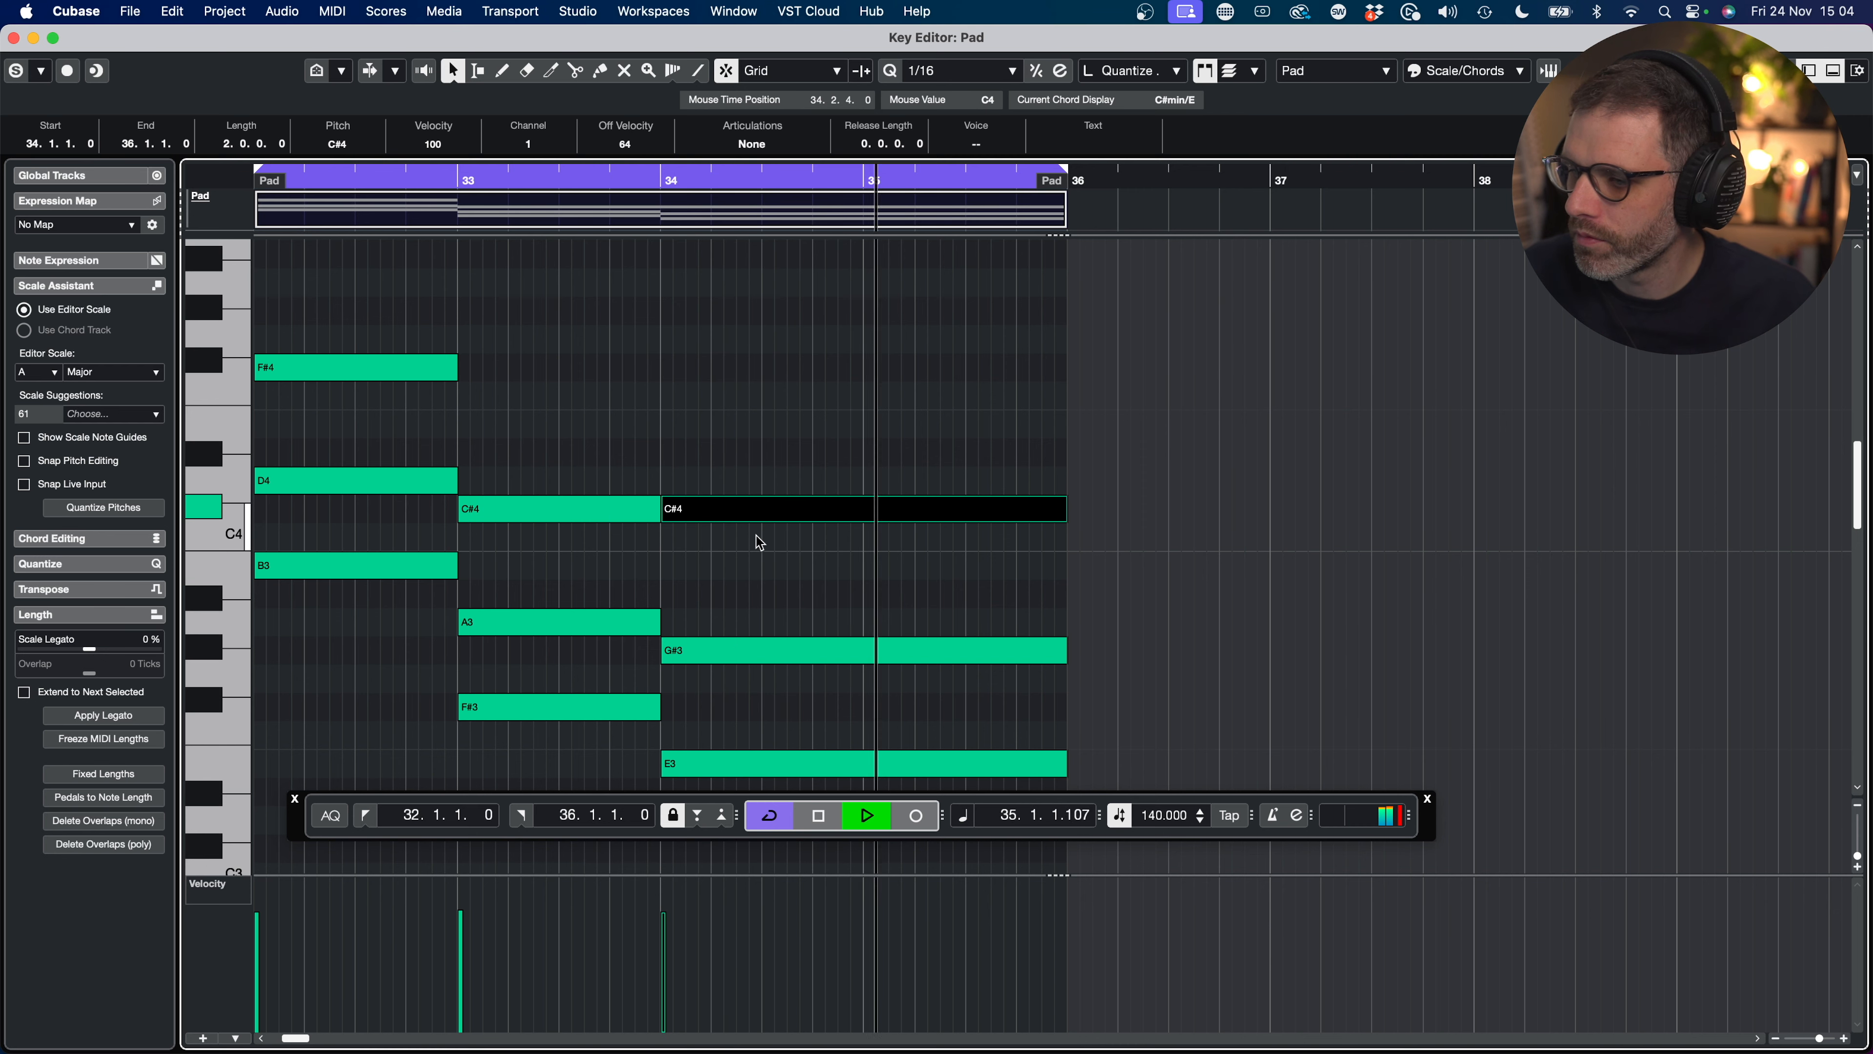
Step: Lower the last chord's top note to B3 and play the progression back from the project window
drag(752, 510, 761, 573)
key(space)
key(Return)
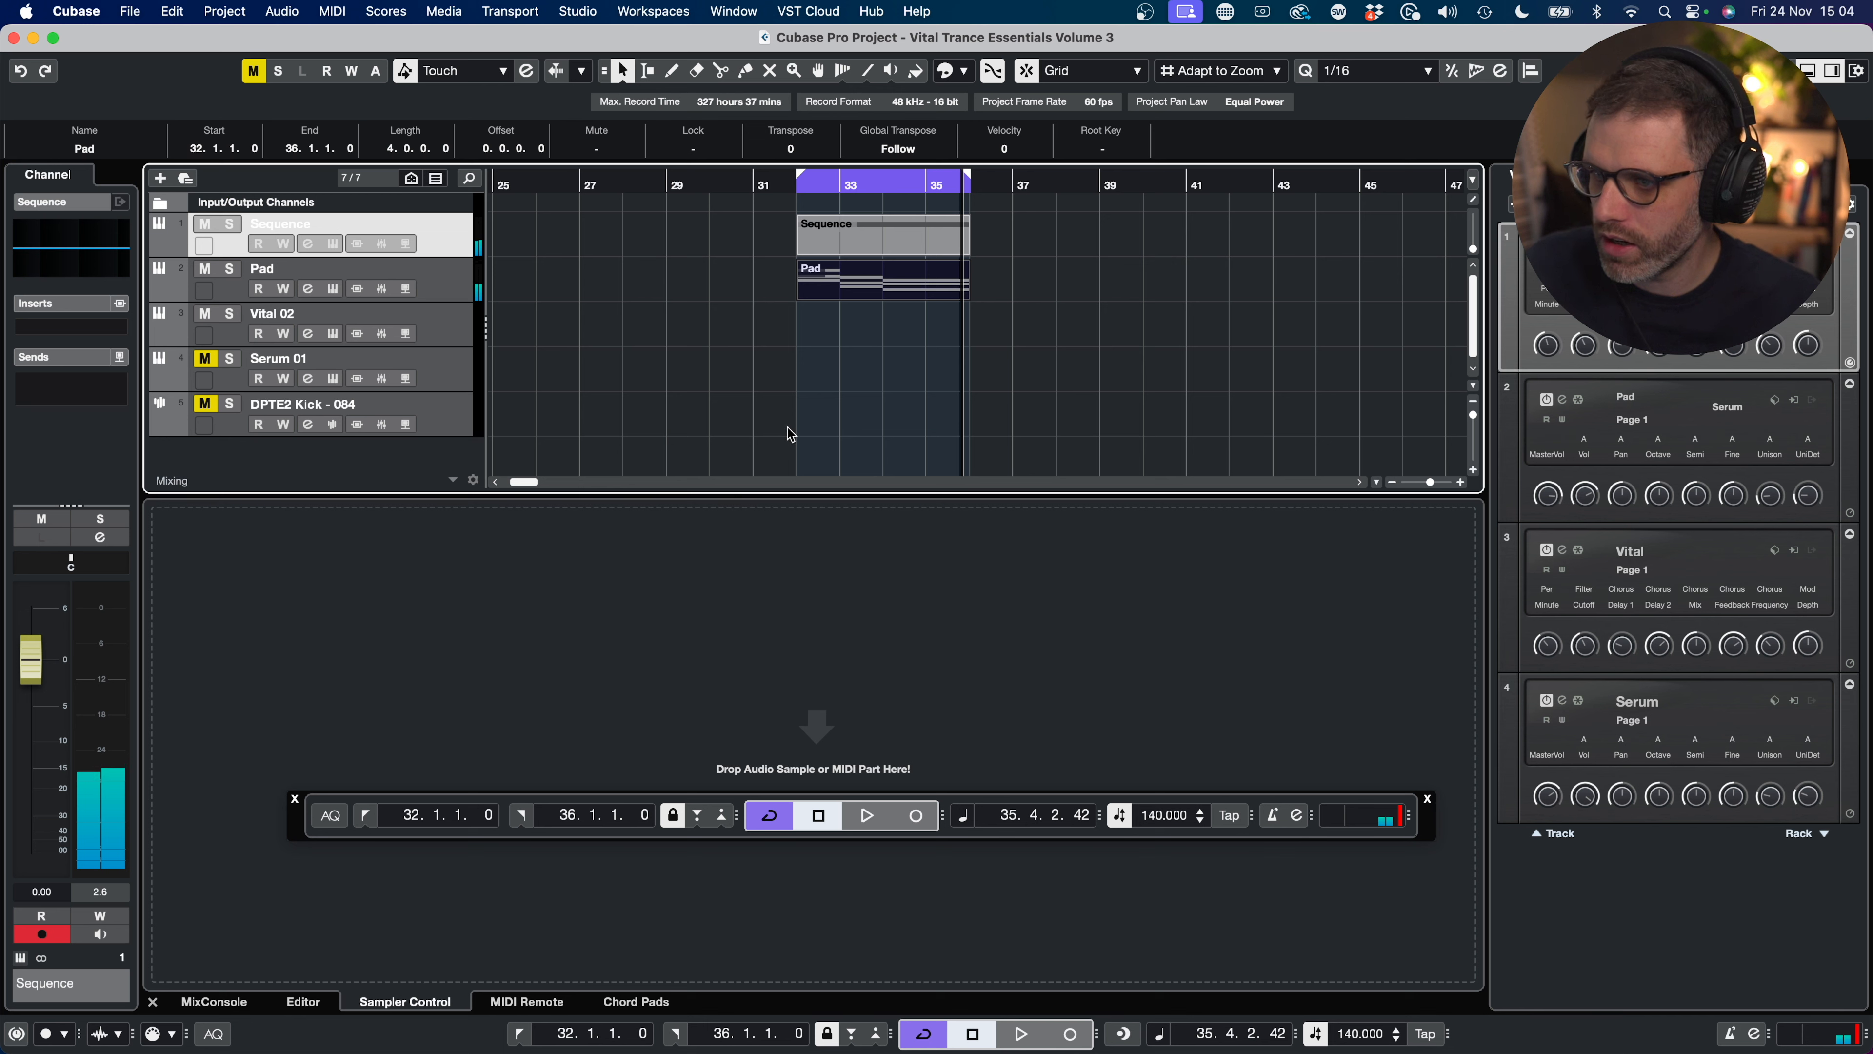
key(space)
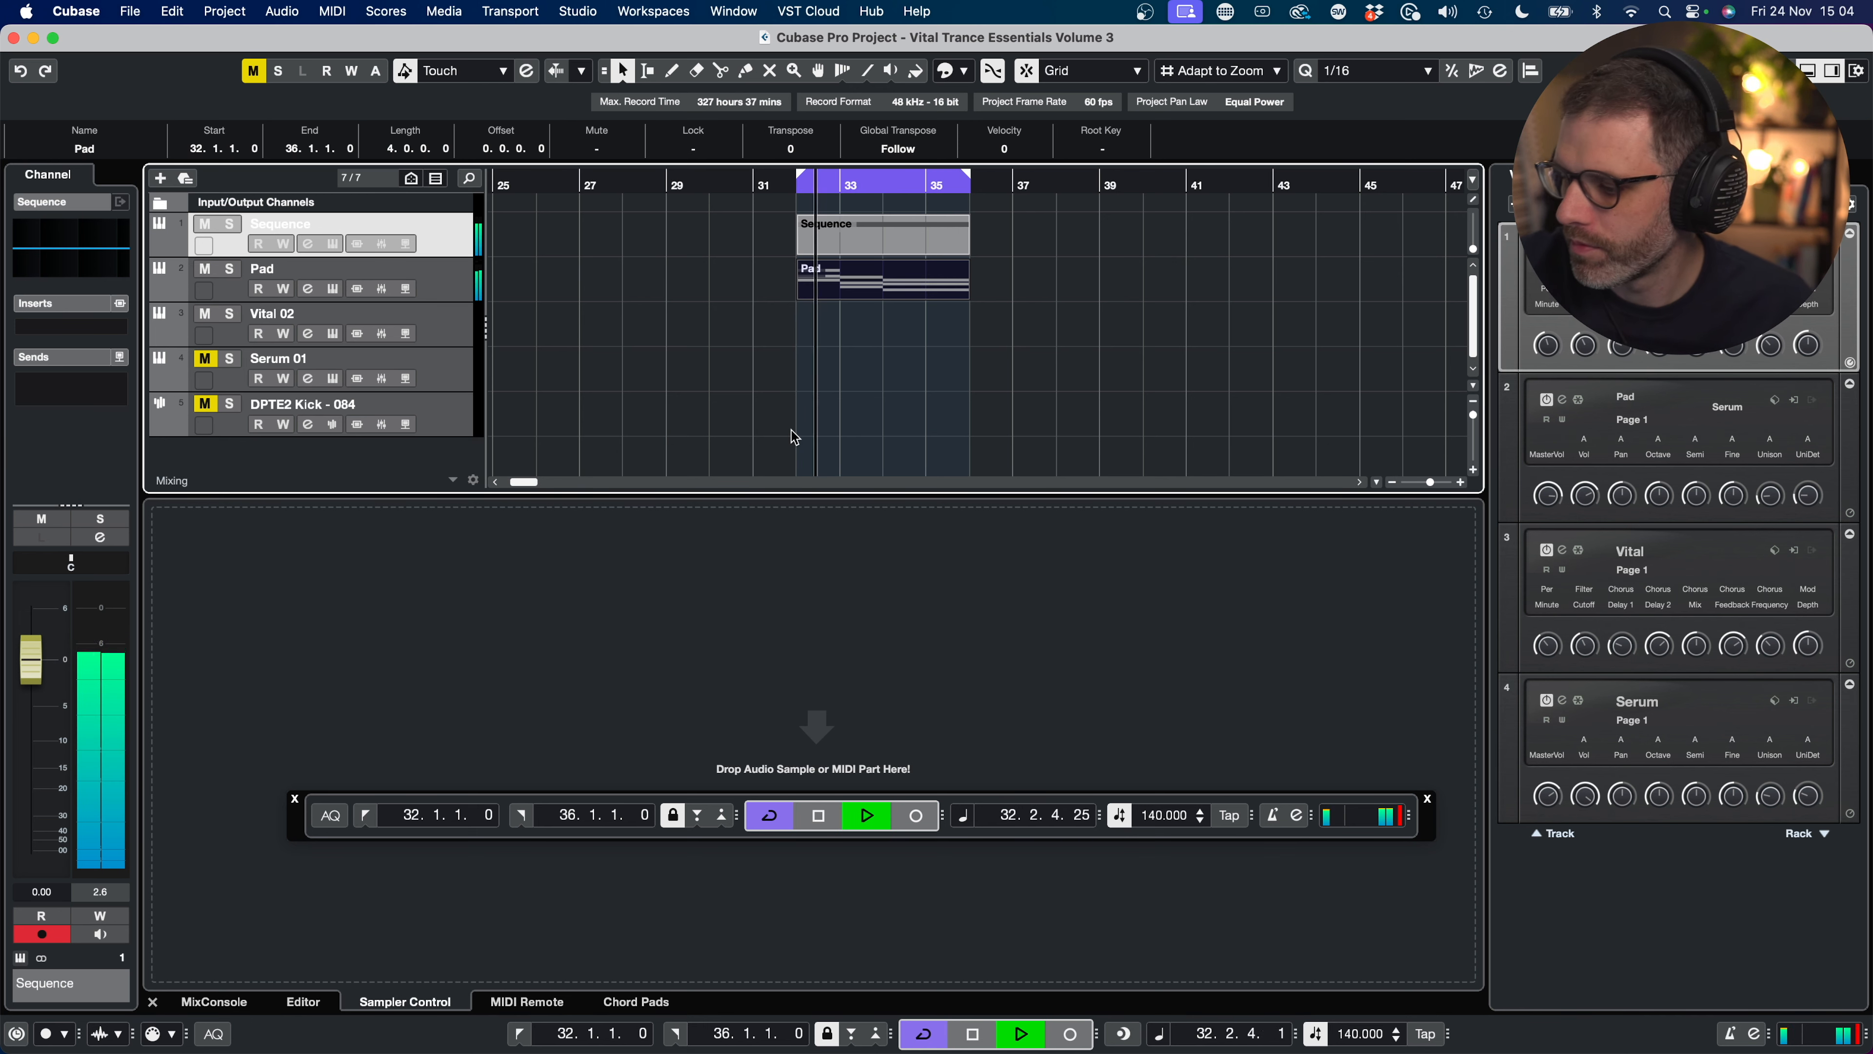
Step: Balance the tracks during playback by setting the Pad volume to -7.61 dB and the Sequence volume to -0.17 dB
click(223, 297)
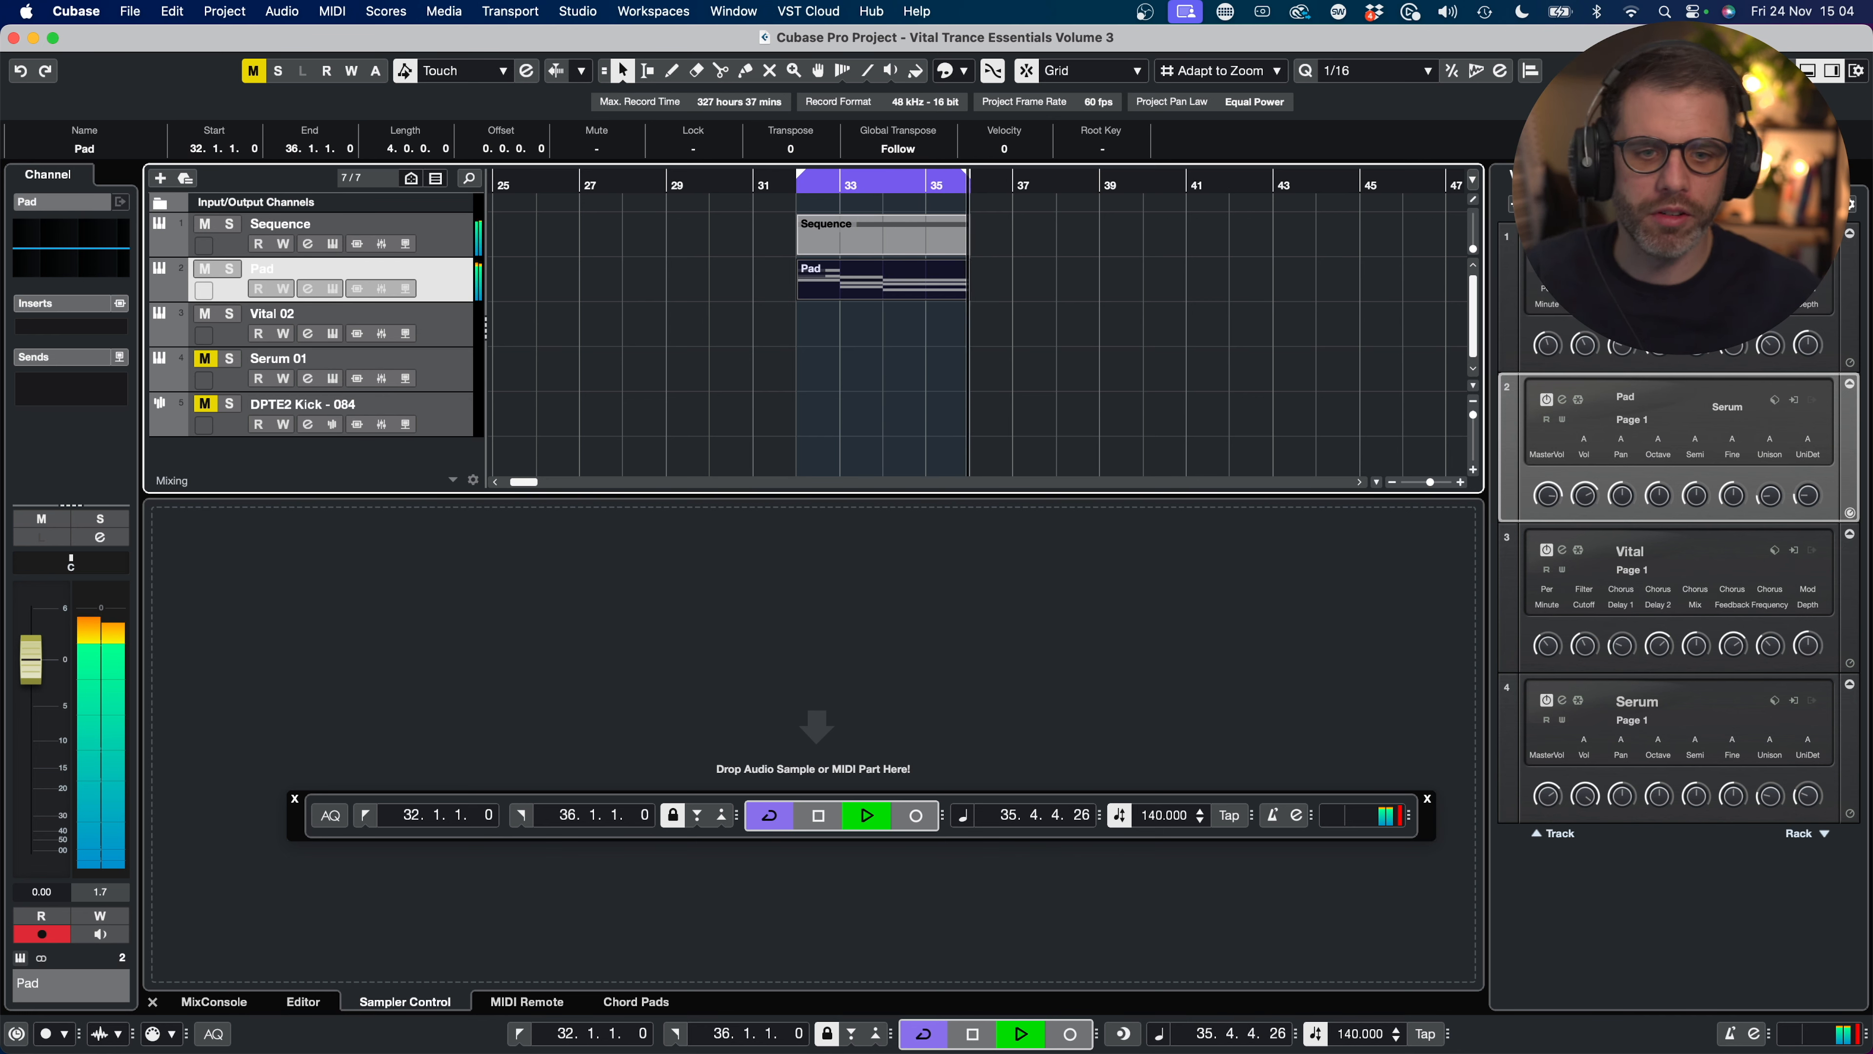
key(space)
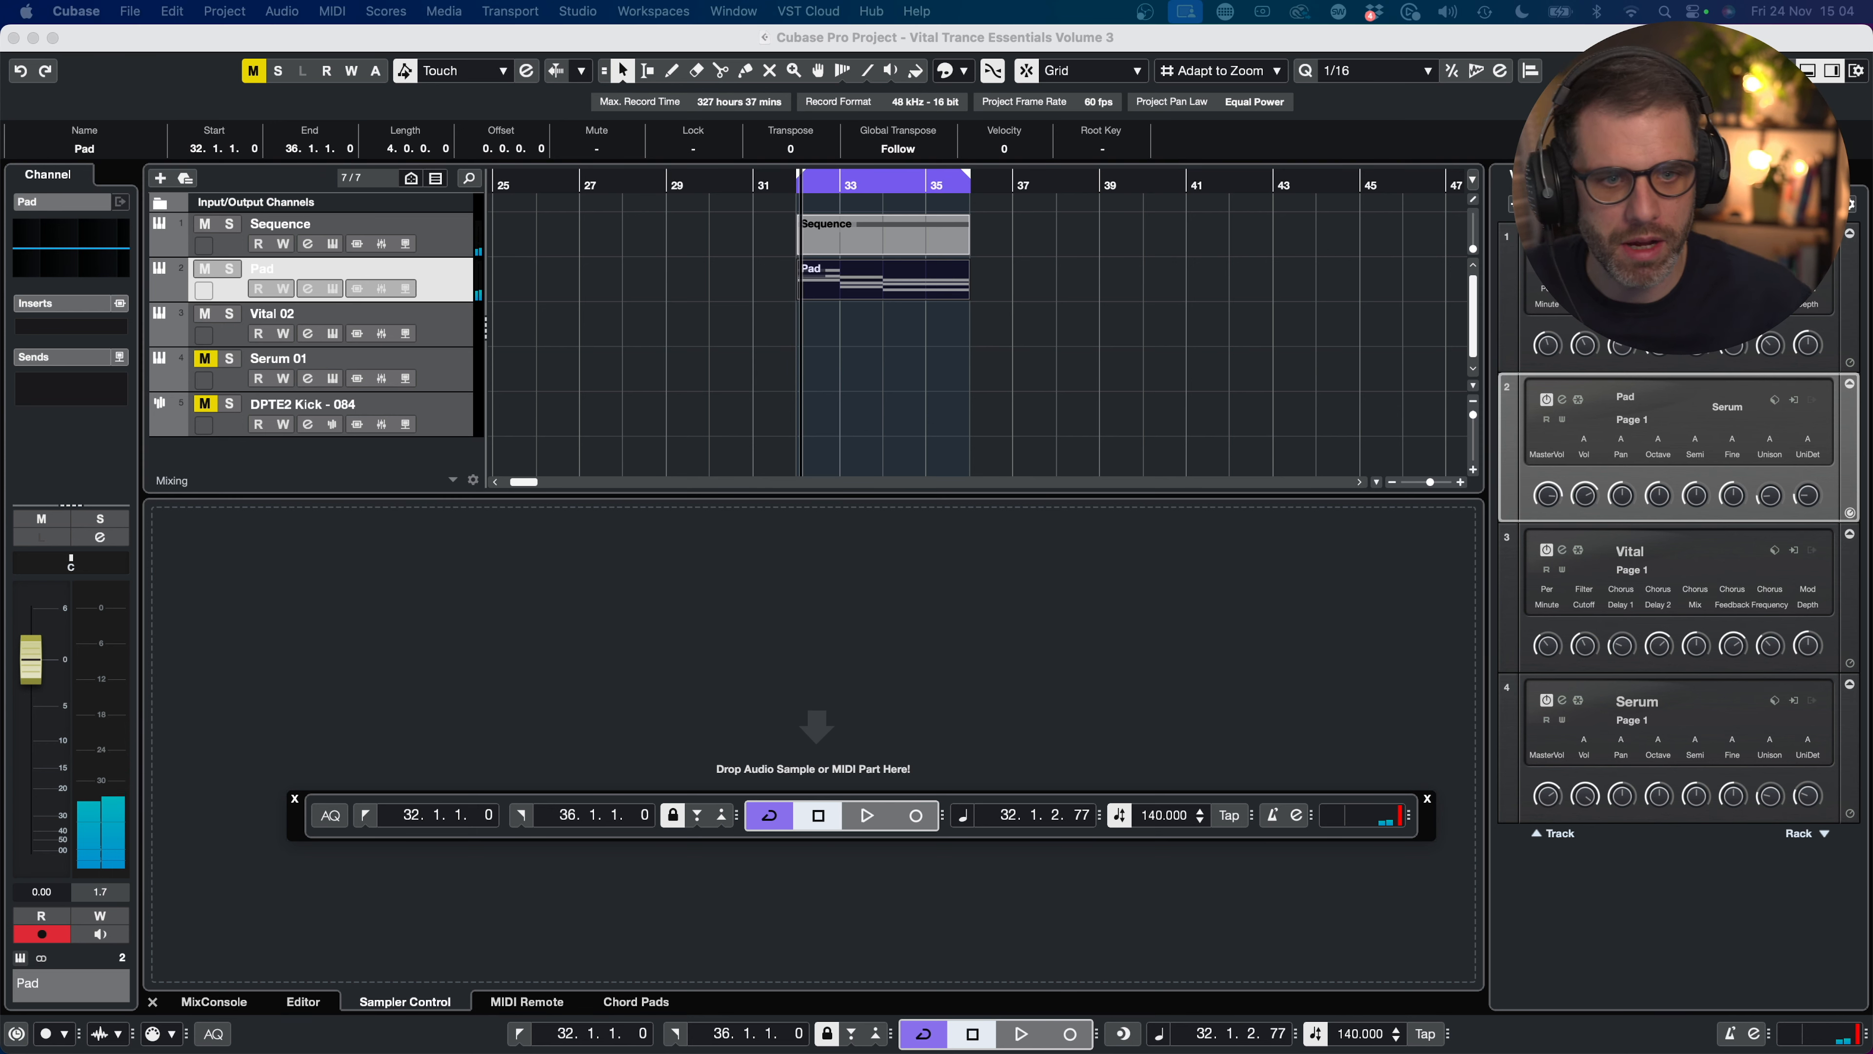
key(space)
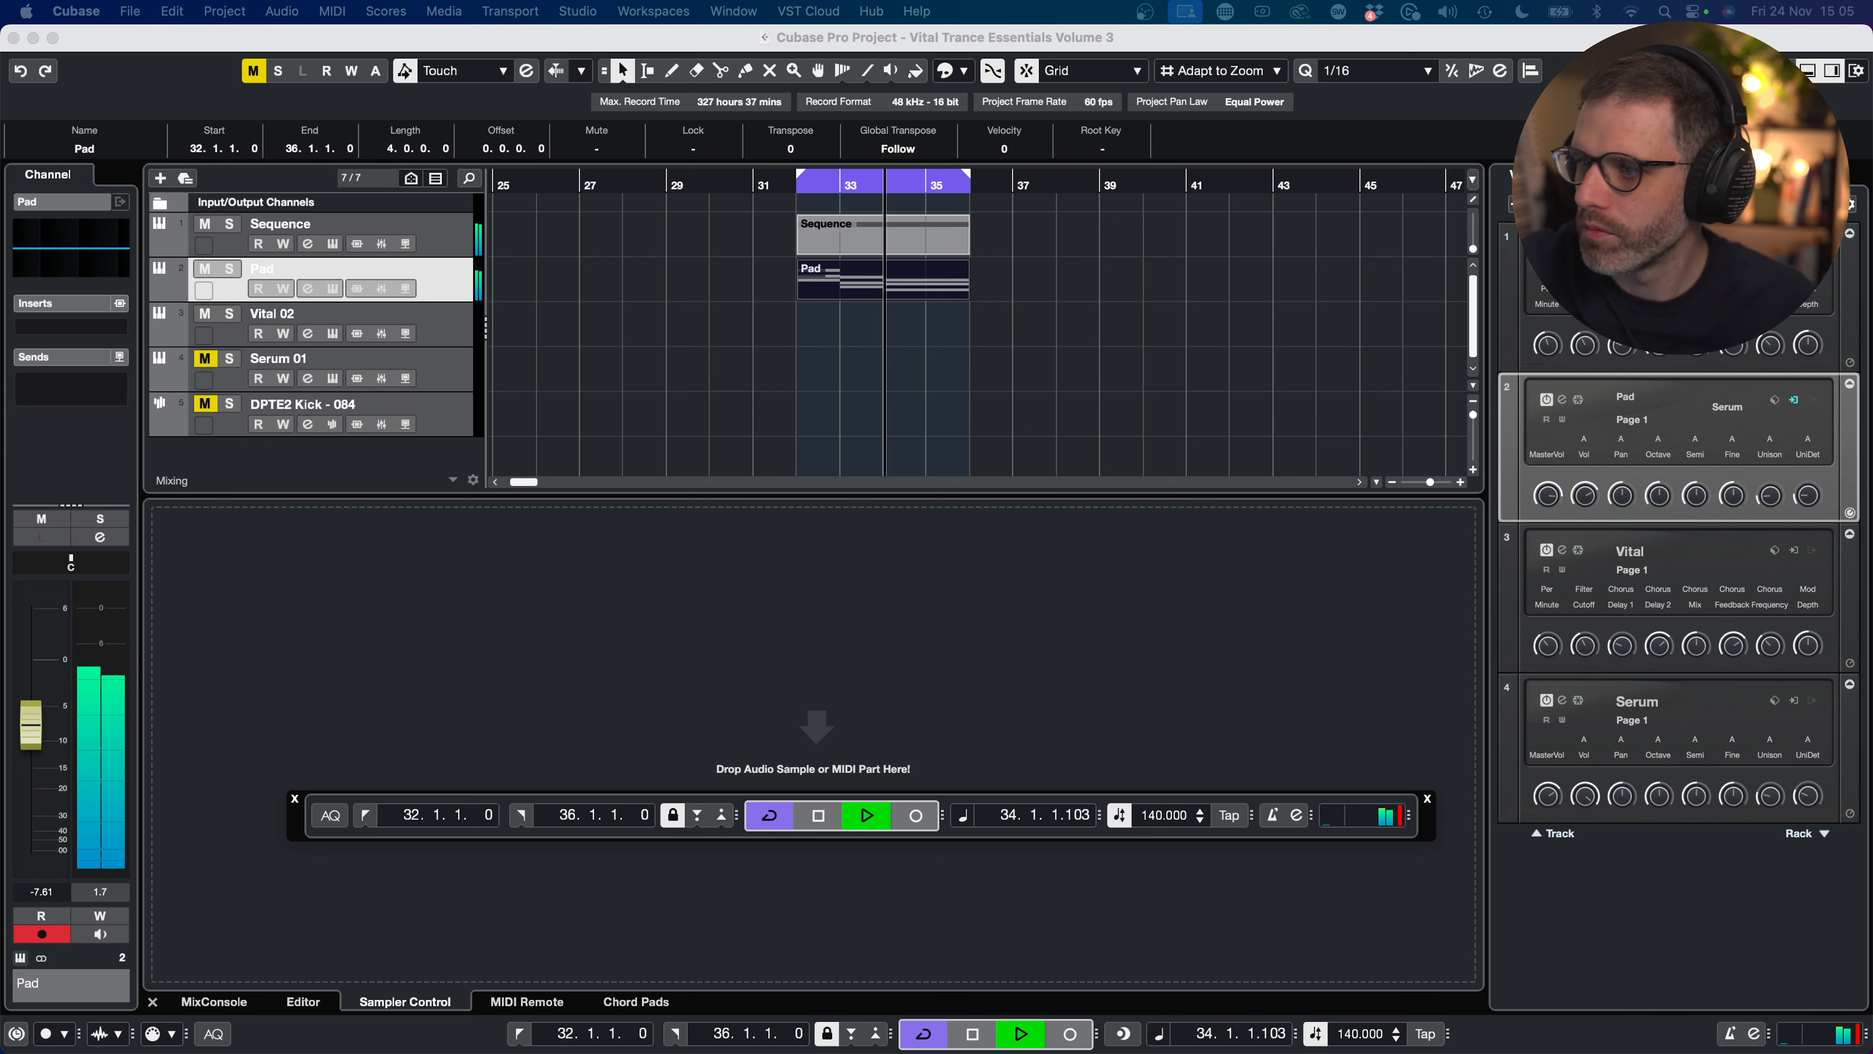
click(461, 243)
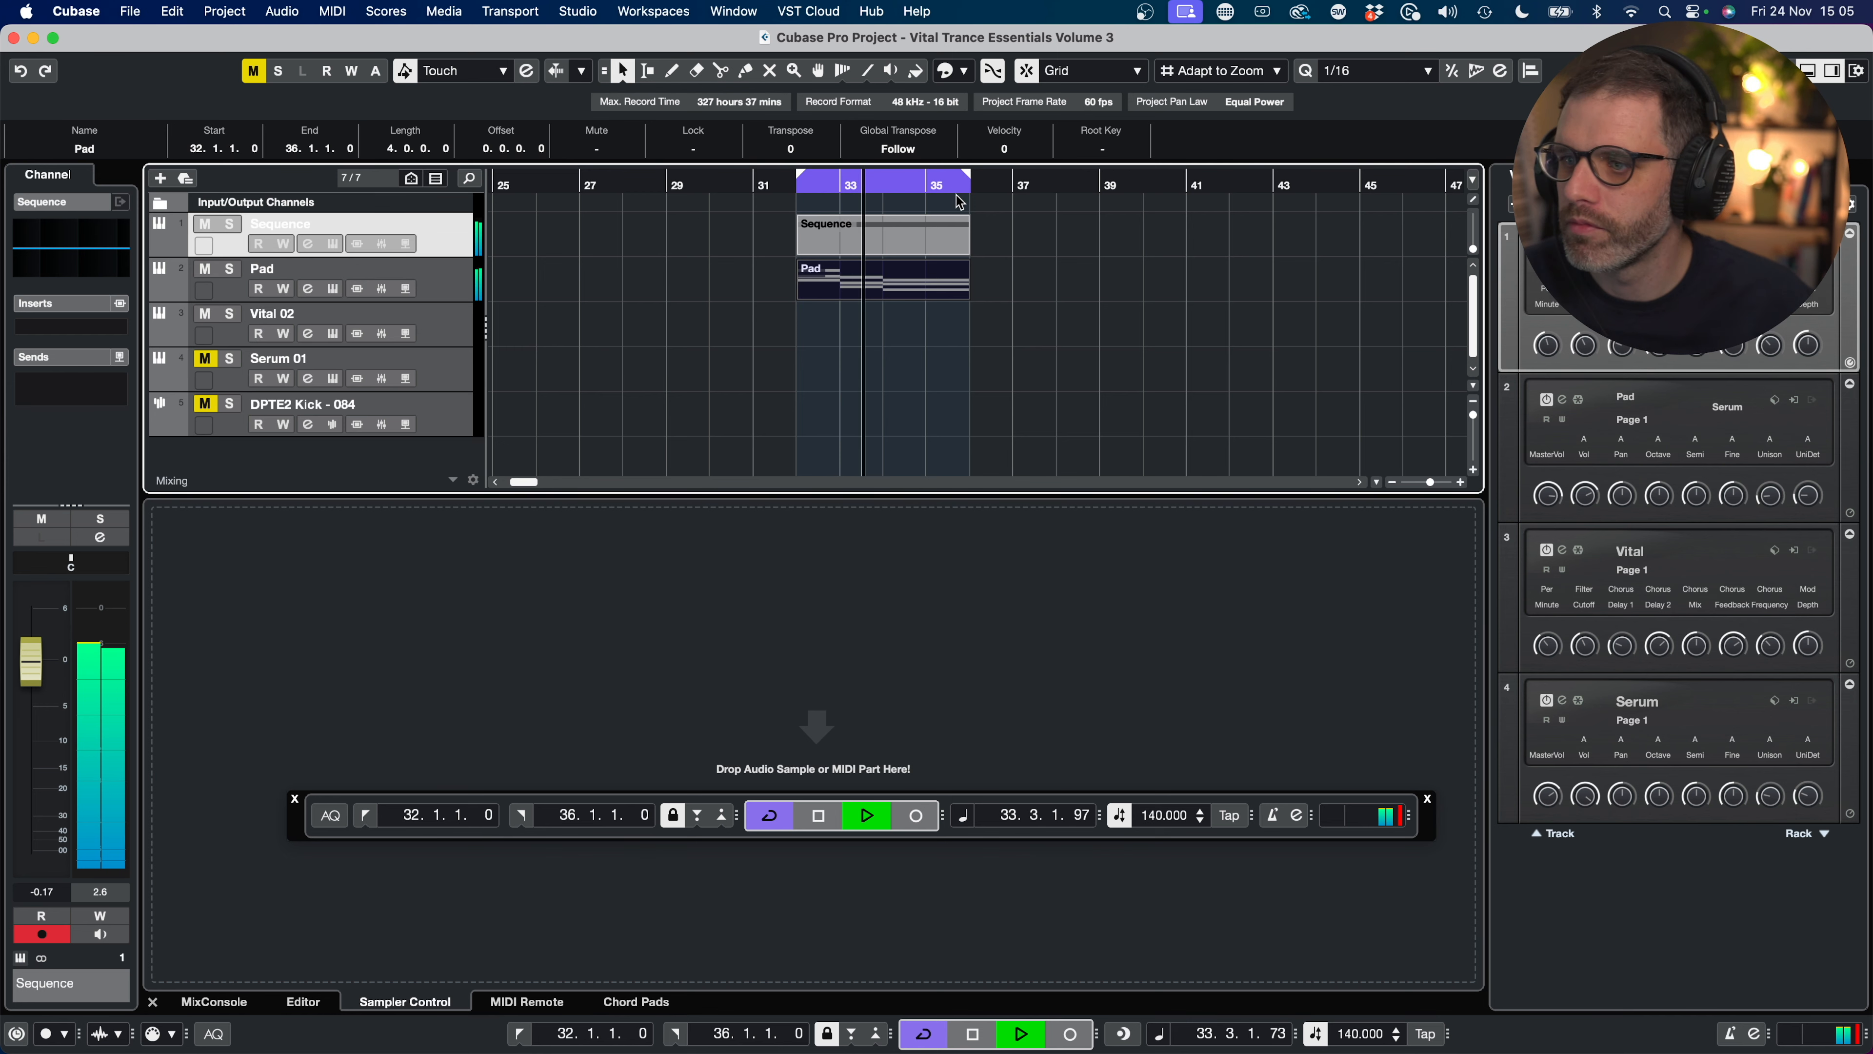
key(space)
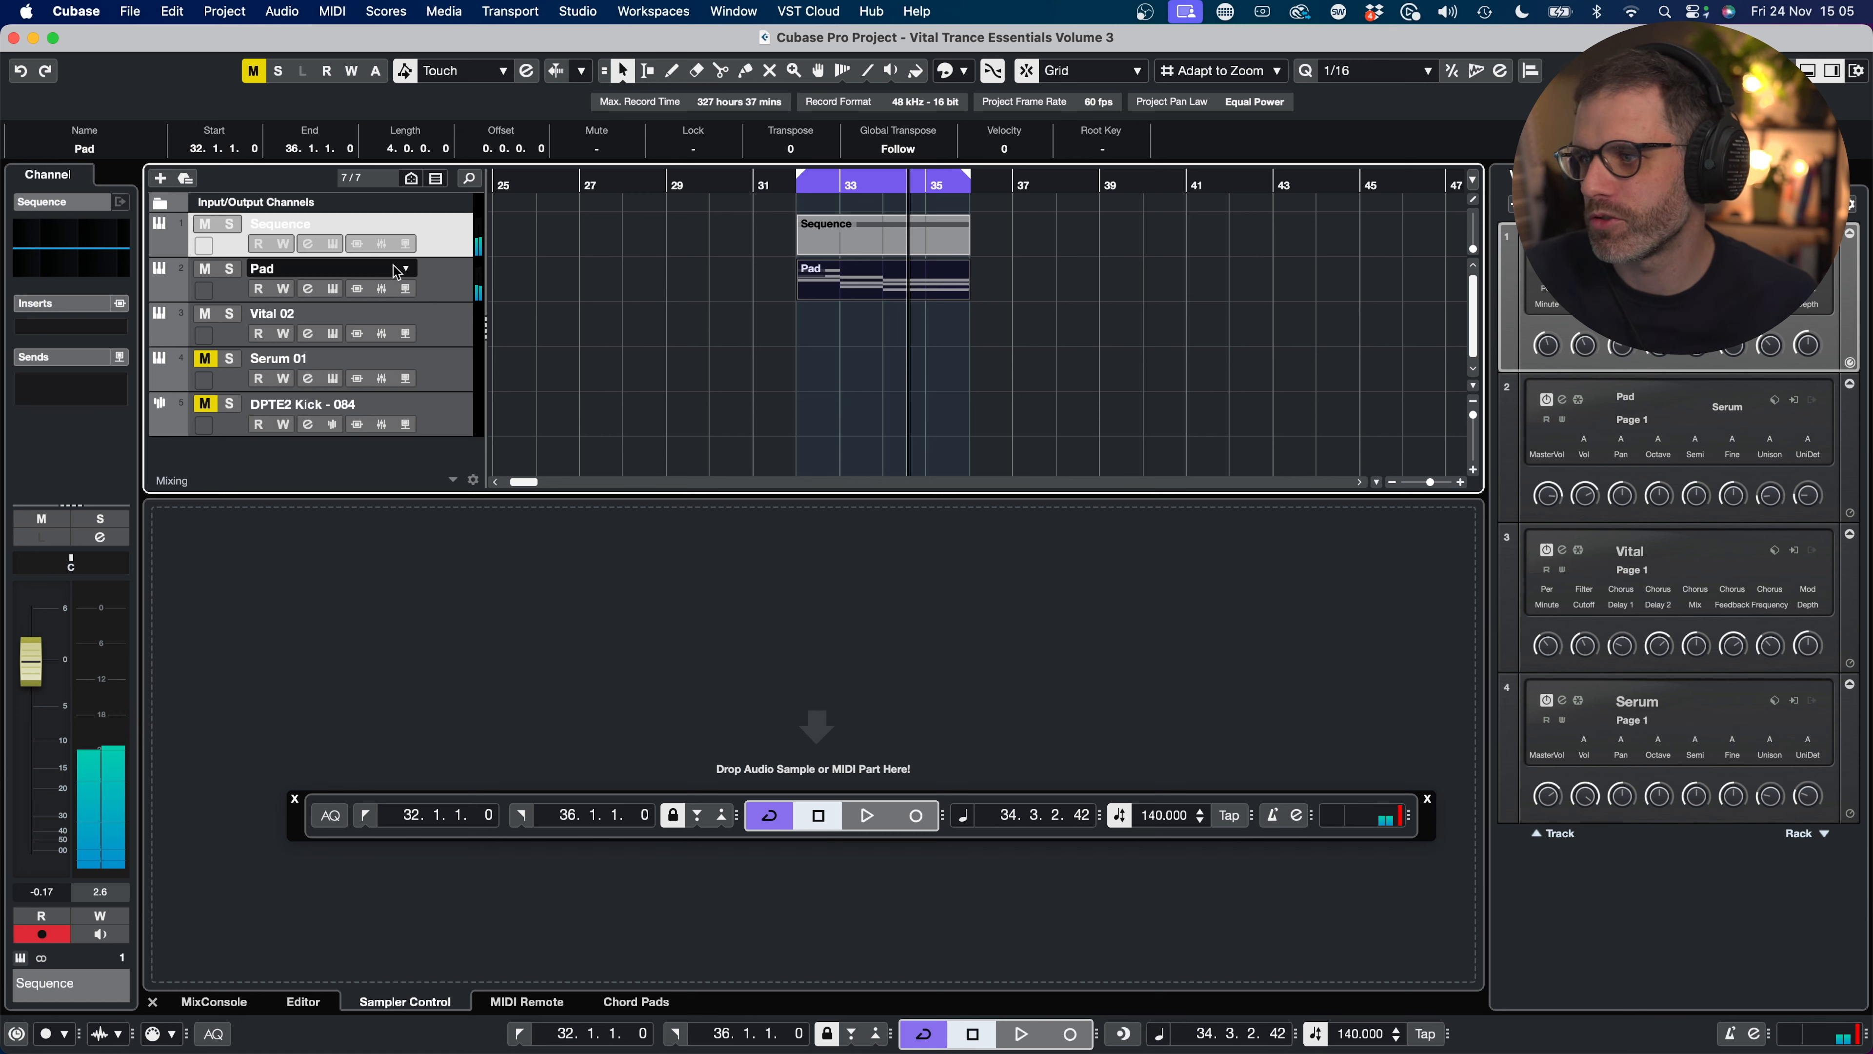
Step: Open the Pad track's Serum instrument and reposition its window
click(436, 280)
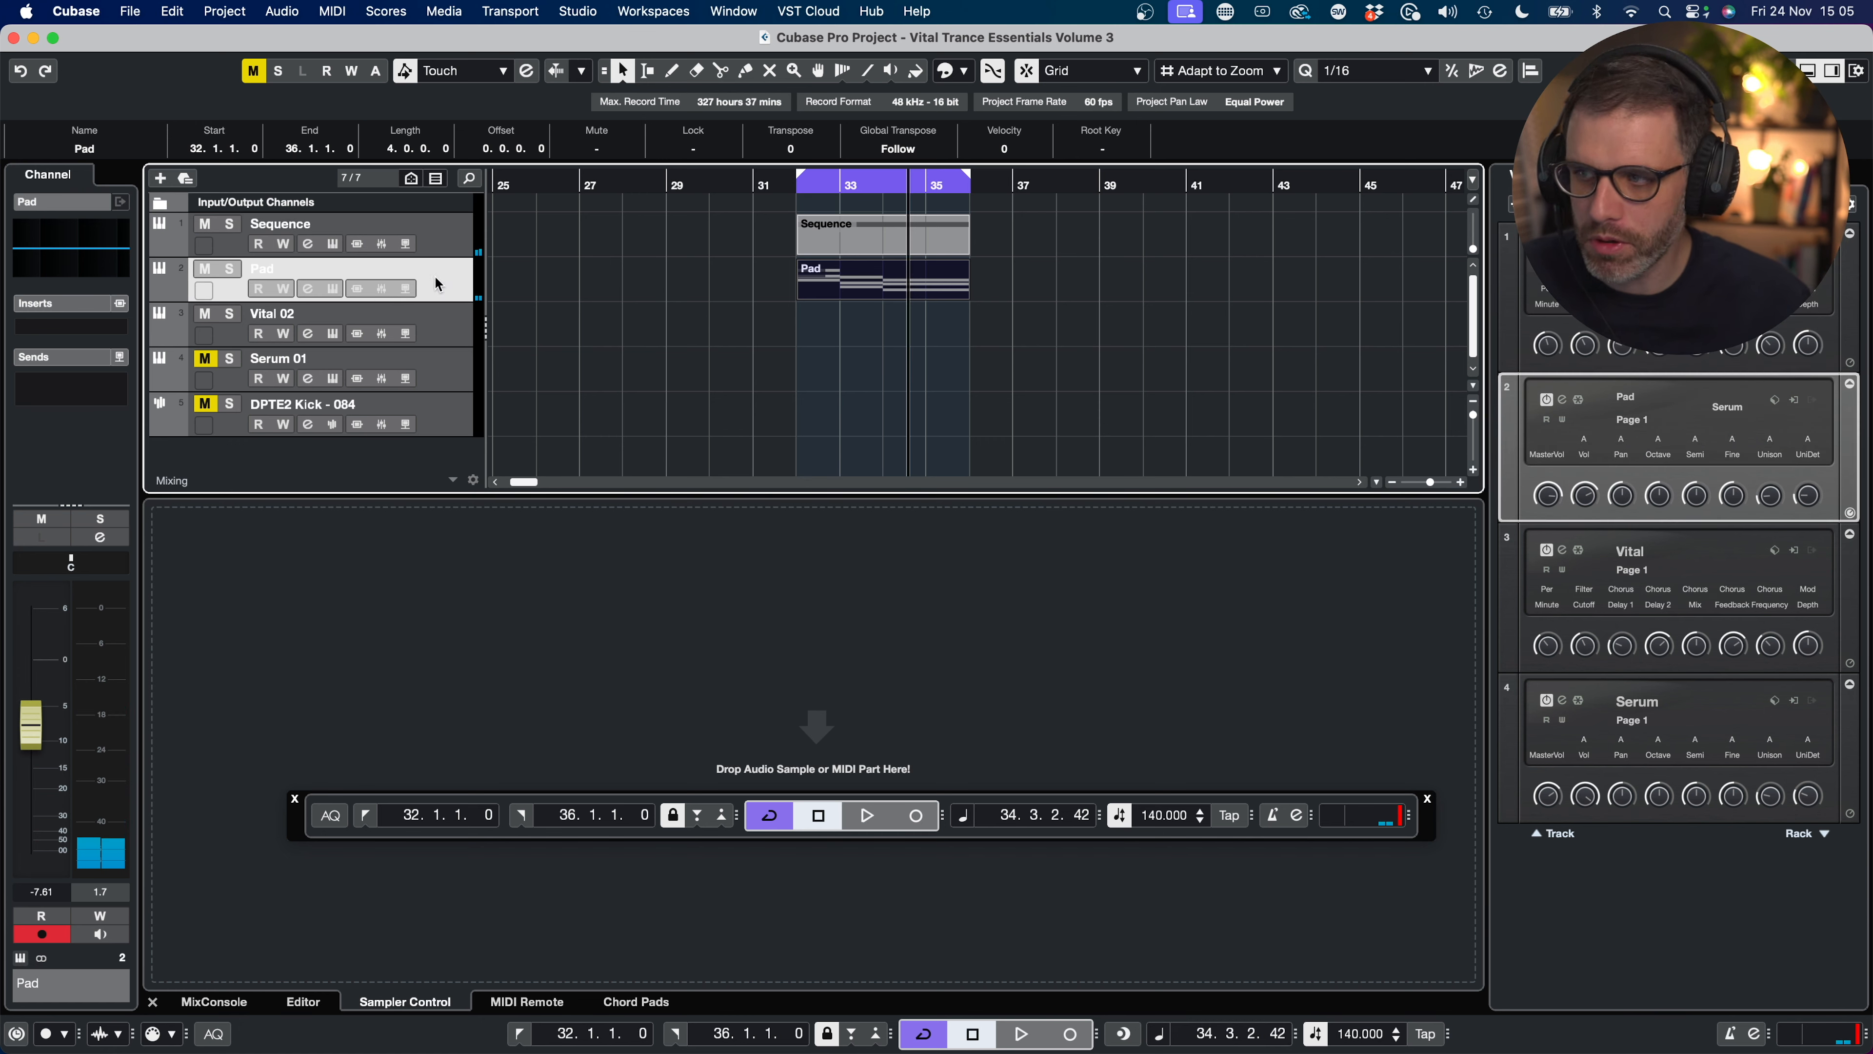
click(333, 288)
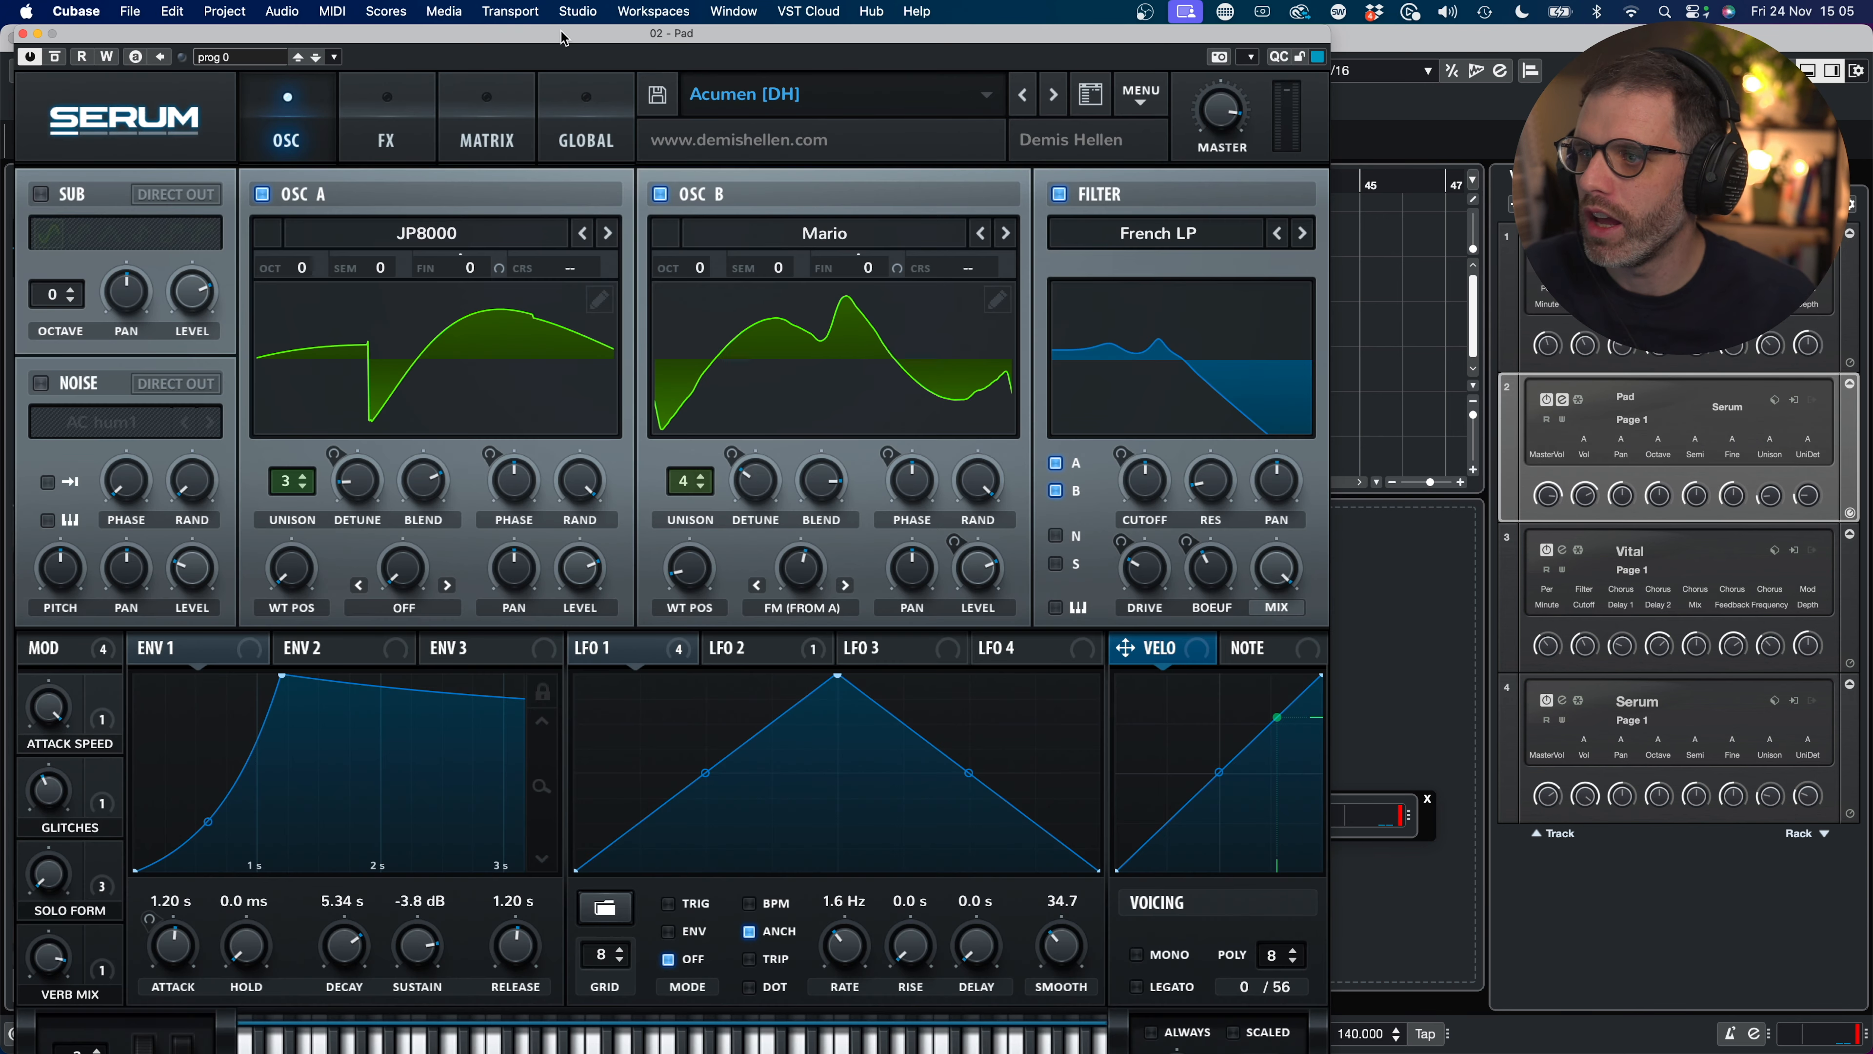
drag(490, 32, 787, 16)
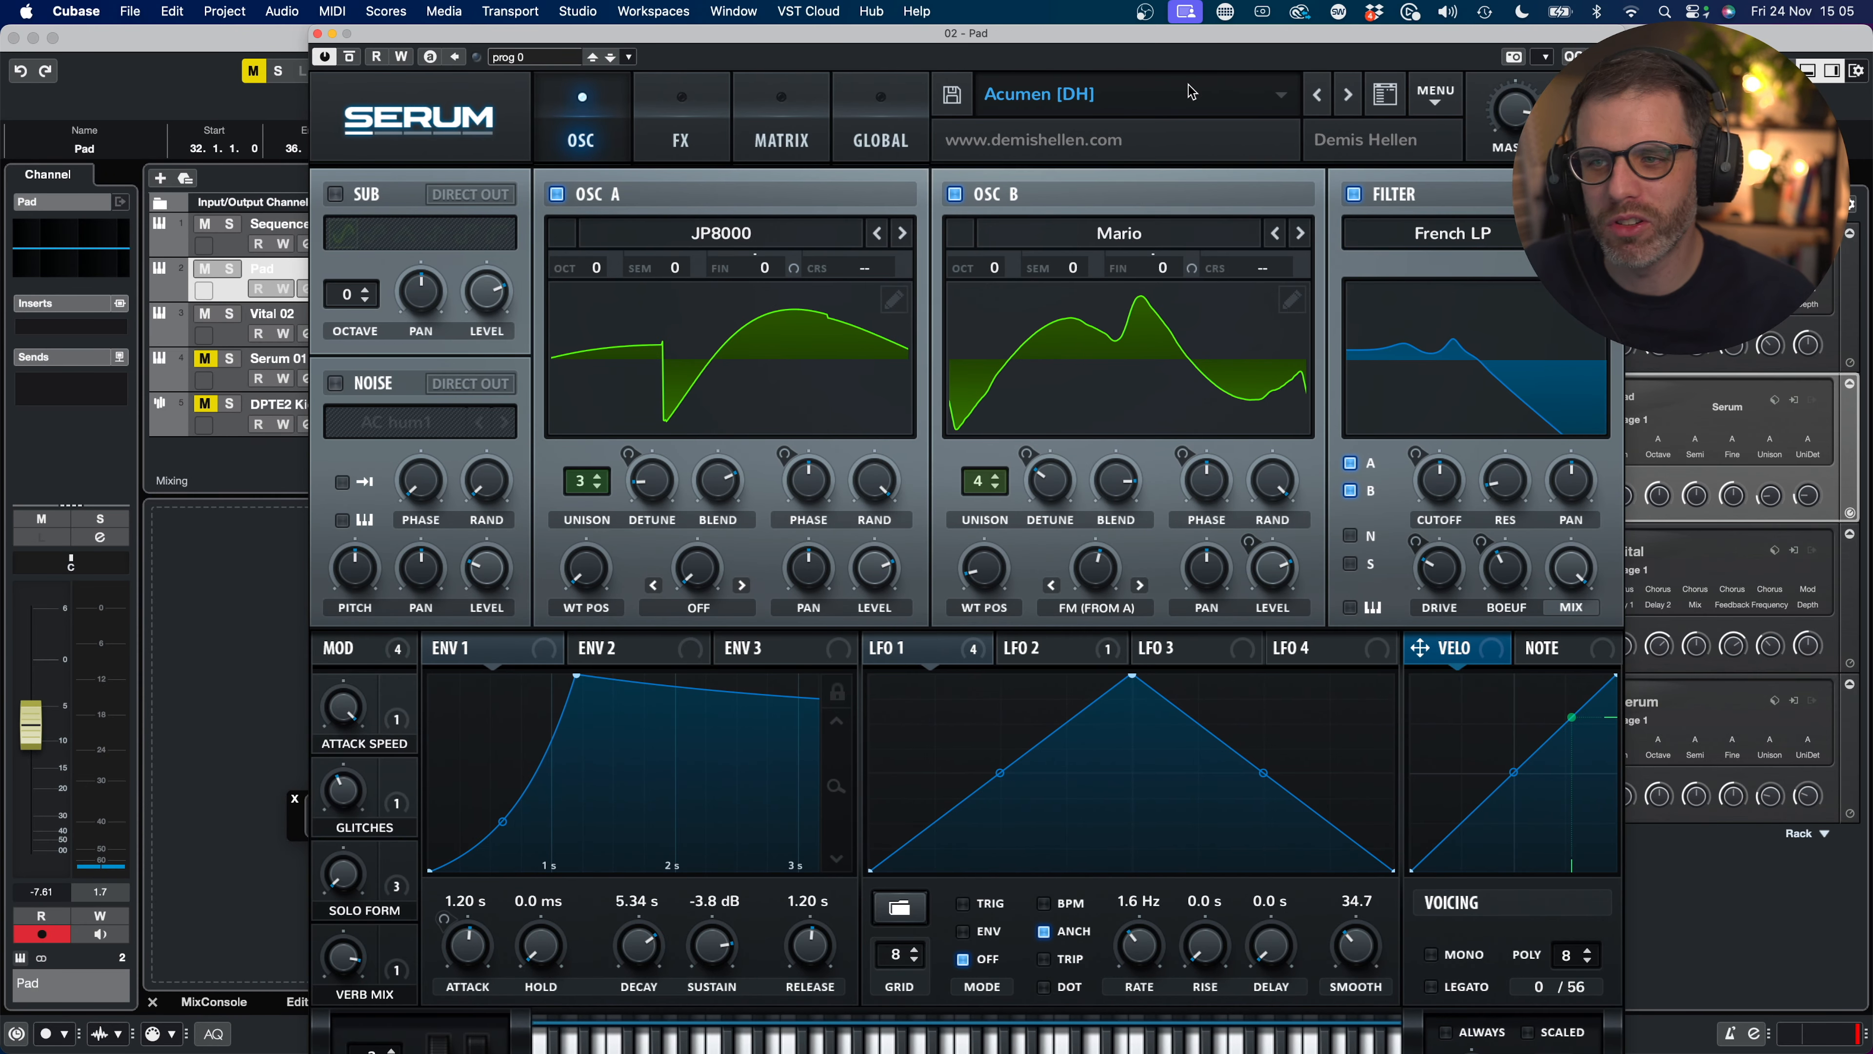
drag(411, 38, 143, 20)
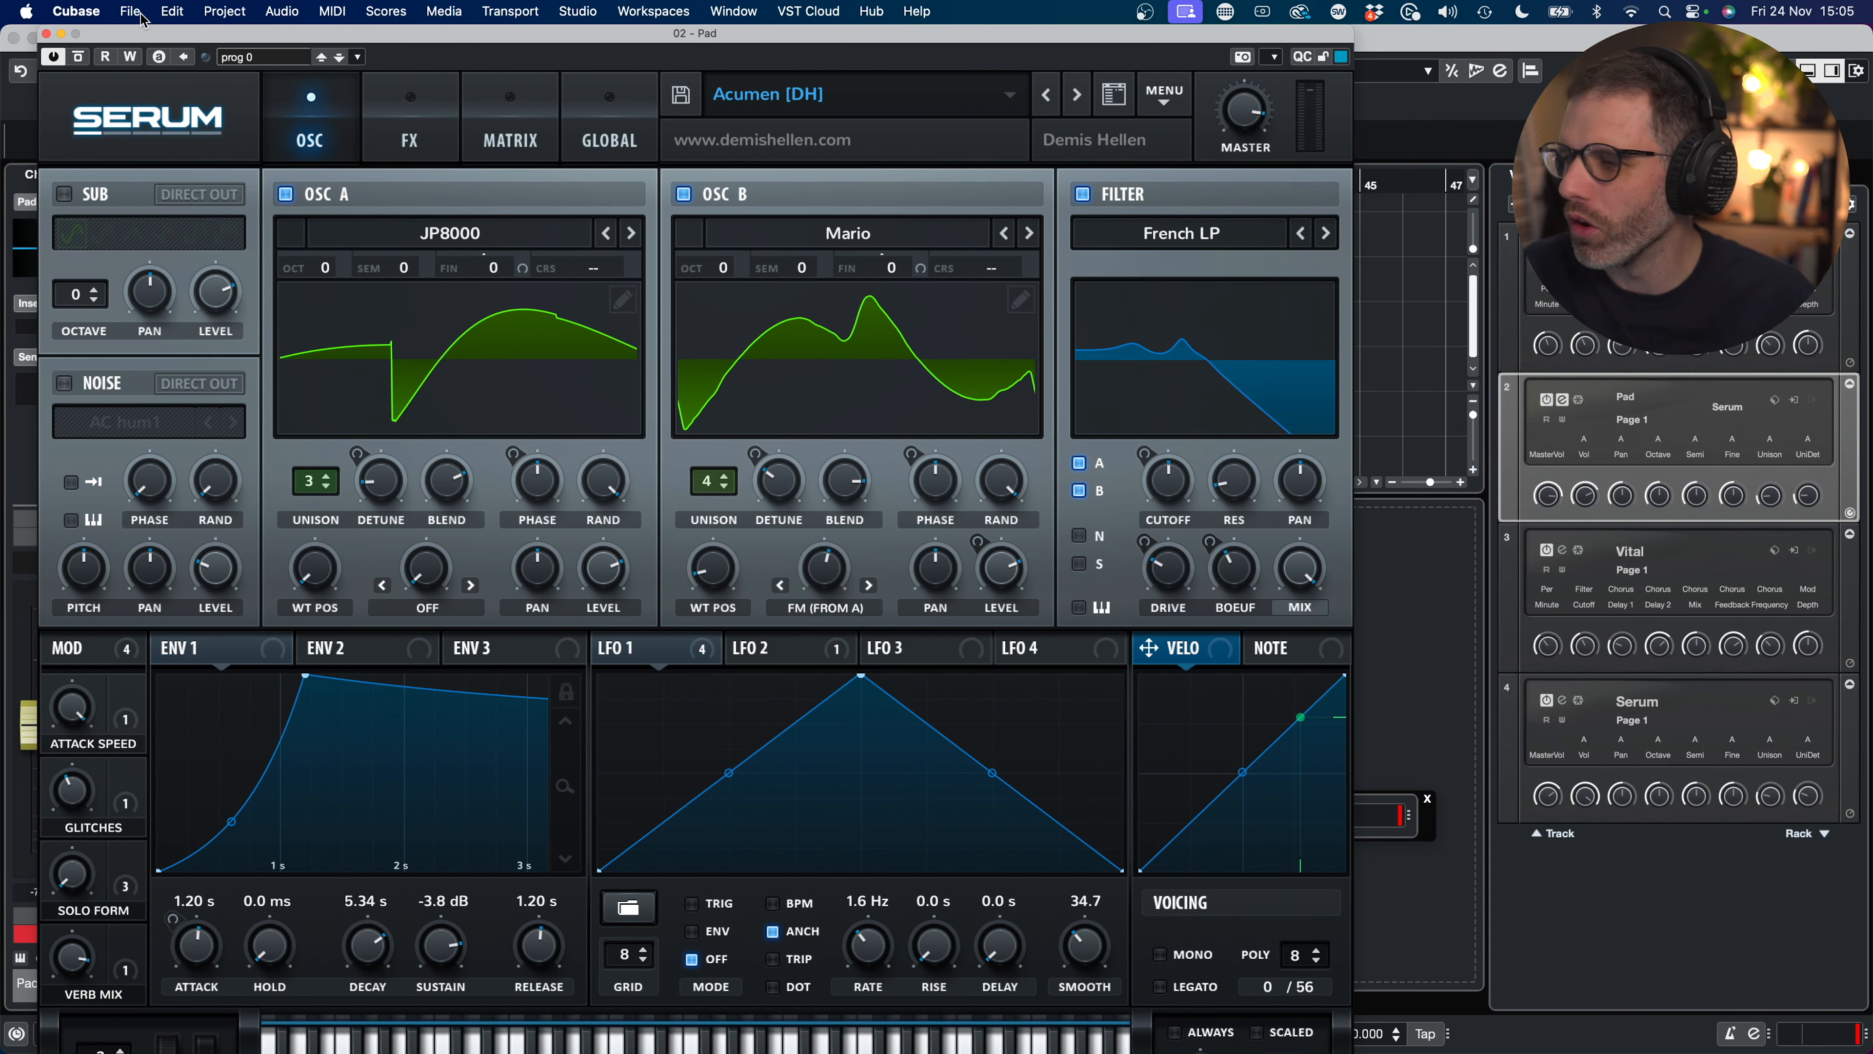
Step: Audition the Angelic [DH] preset, load Anjuna Late Nights [DH] for the Pad, and close Serum
click(1078, 99)
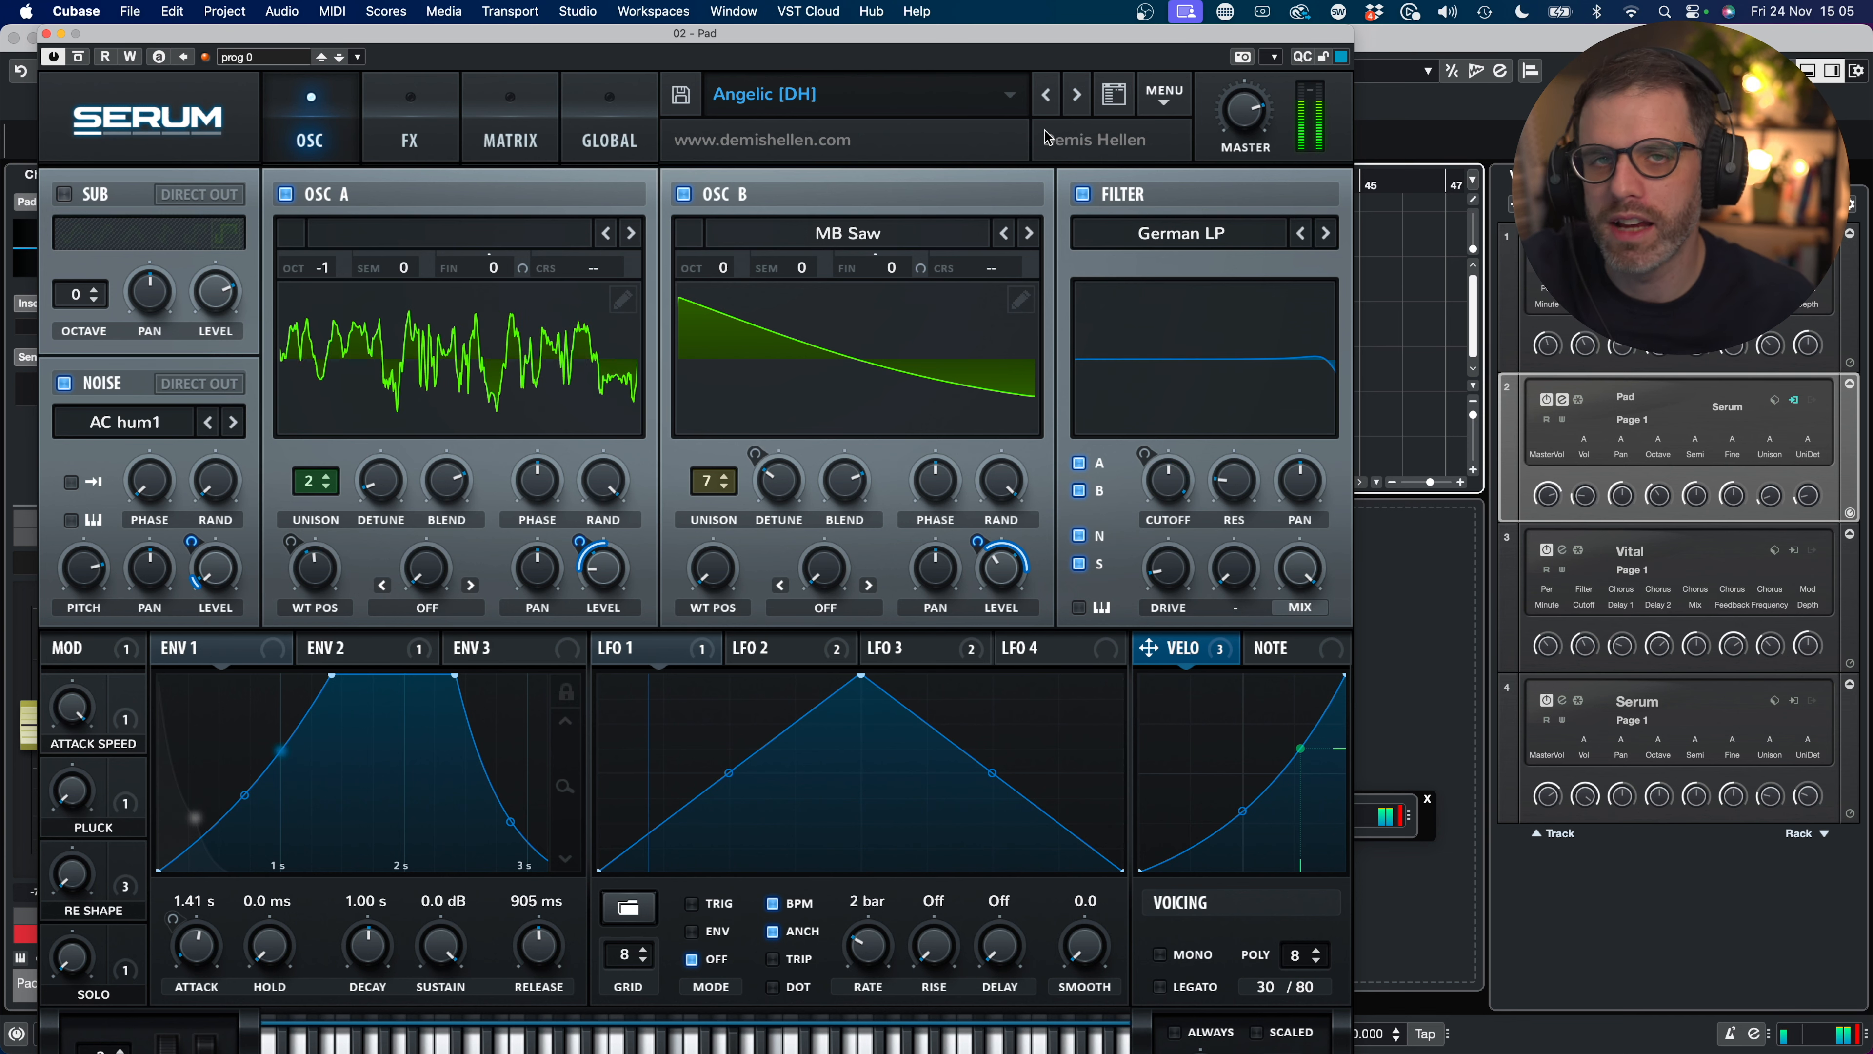
click(1078, 103)
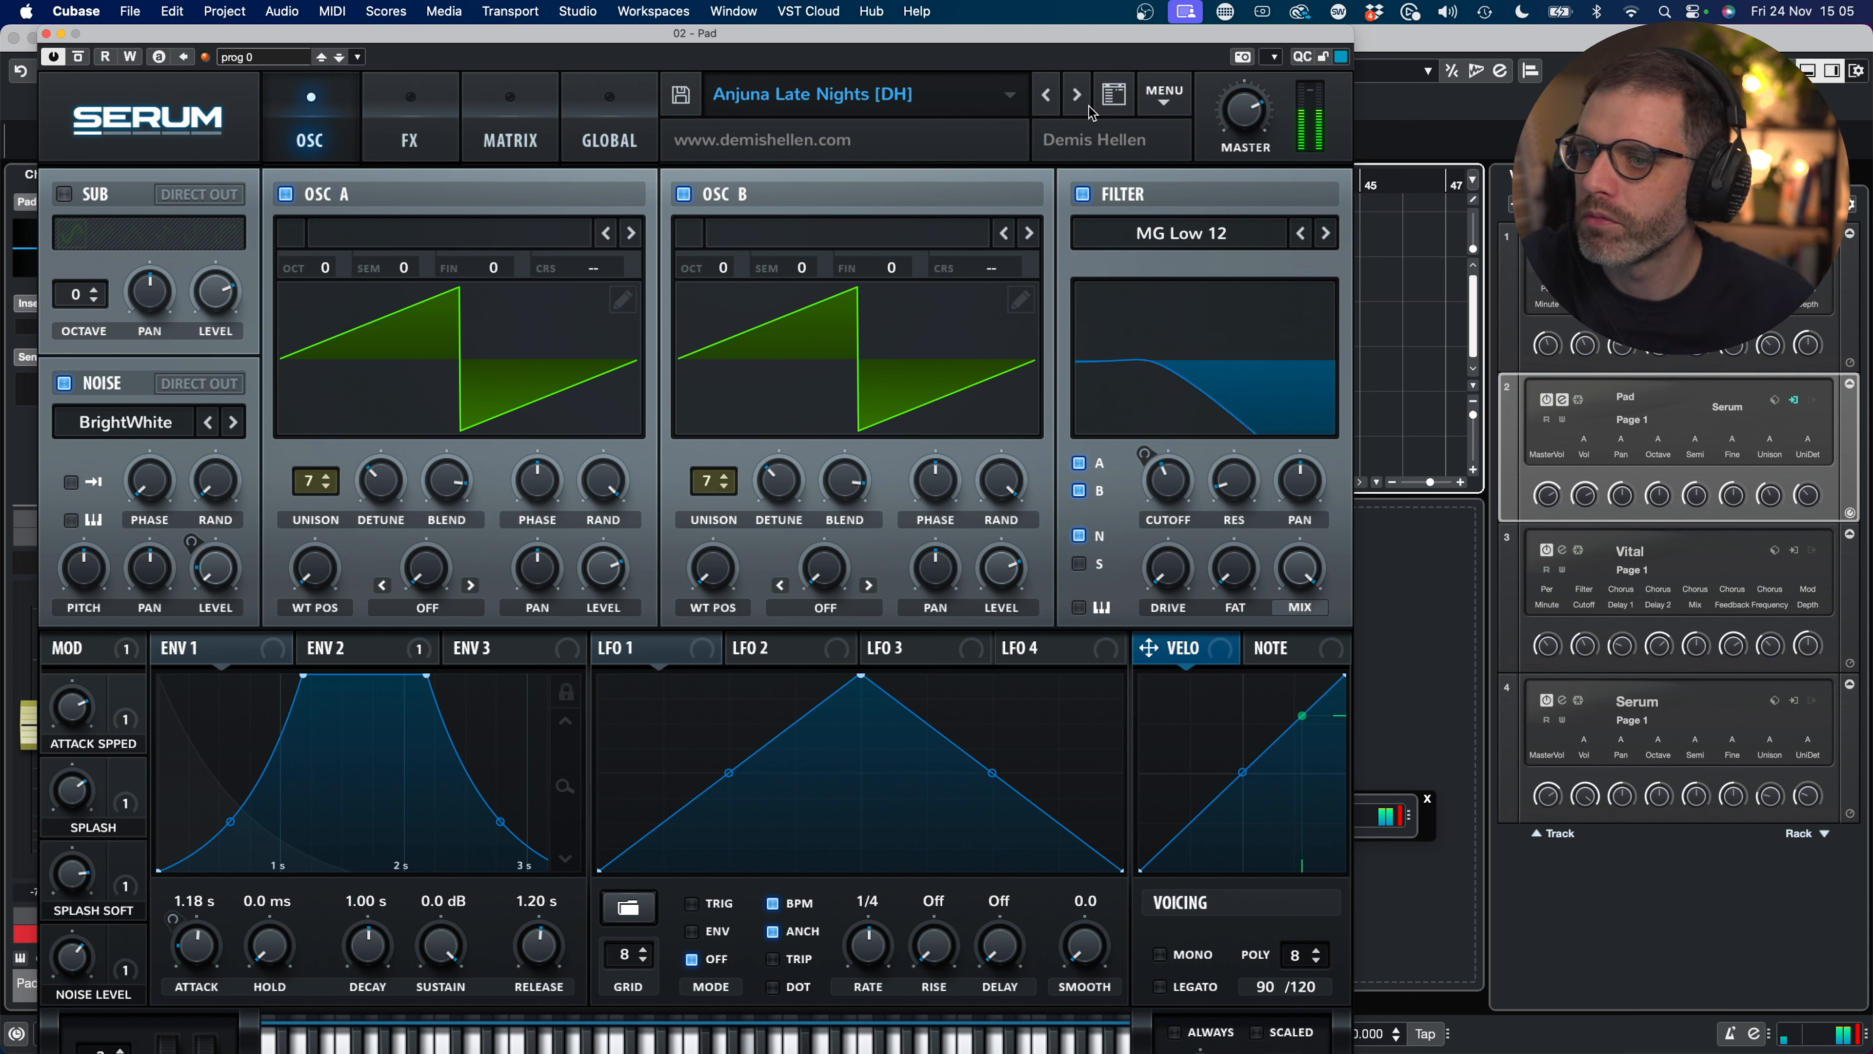
mouse_move(64, 761)
mouse_down()
mouse_move(64, 805)
mouse_move(63, 746)
mouse_up()
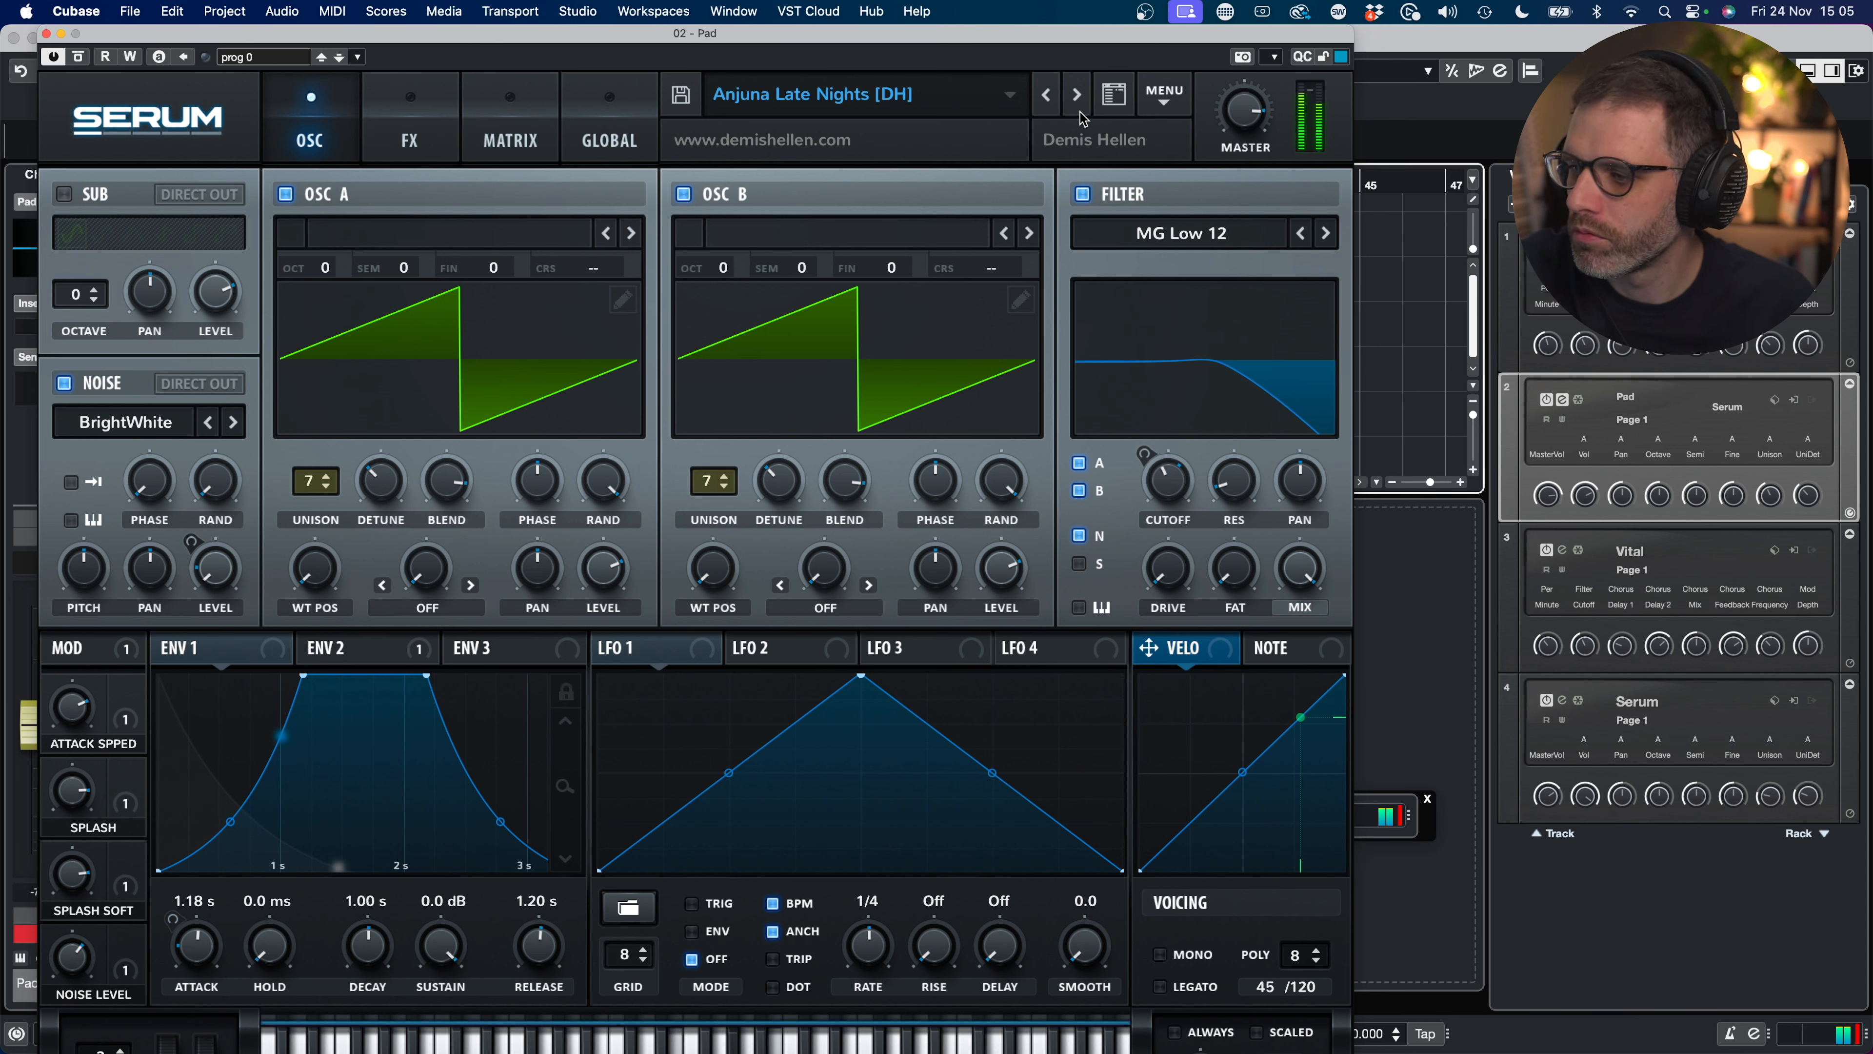
click(46, 35)
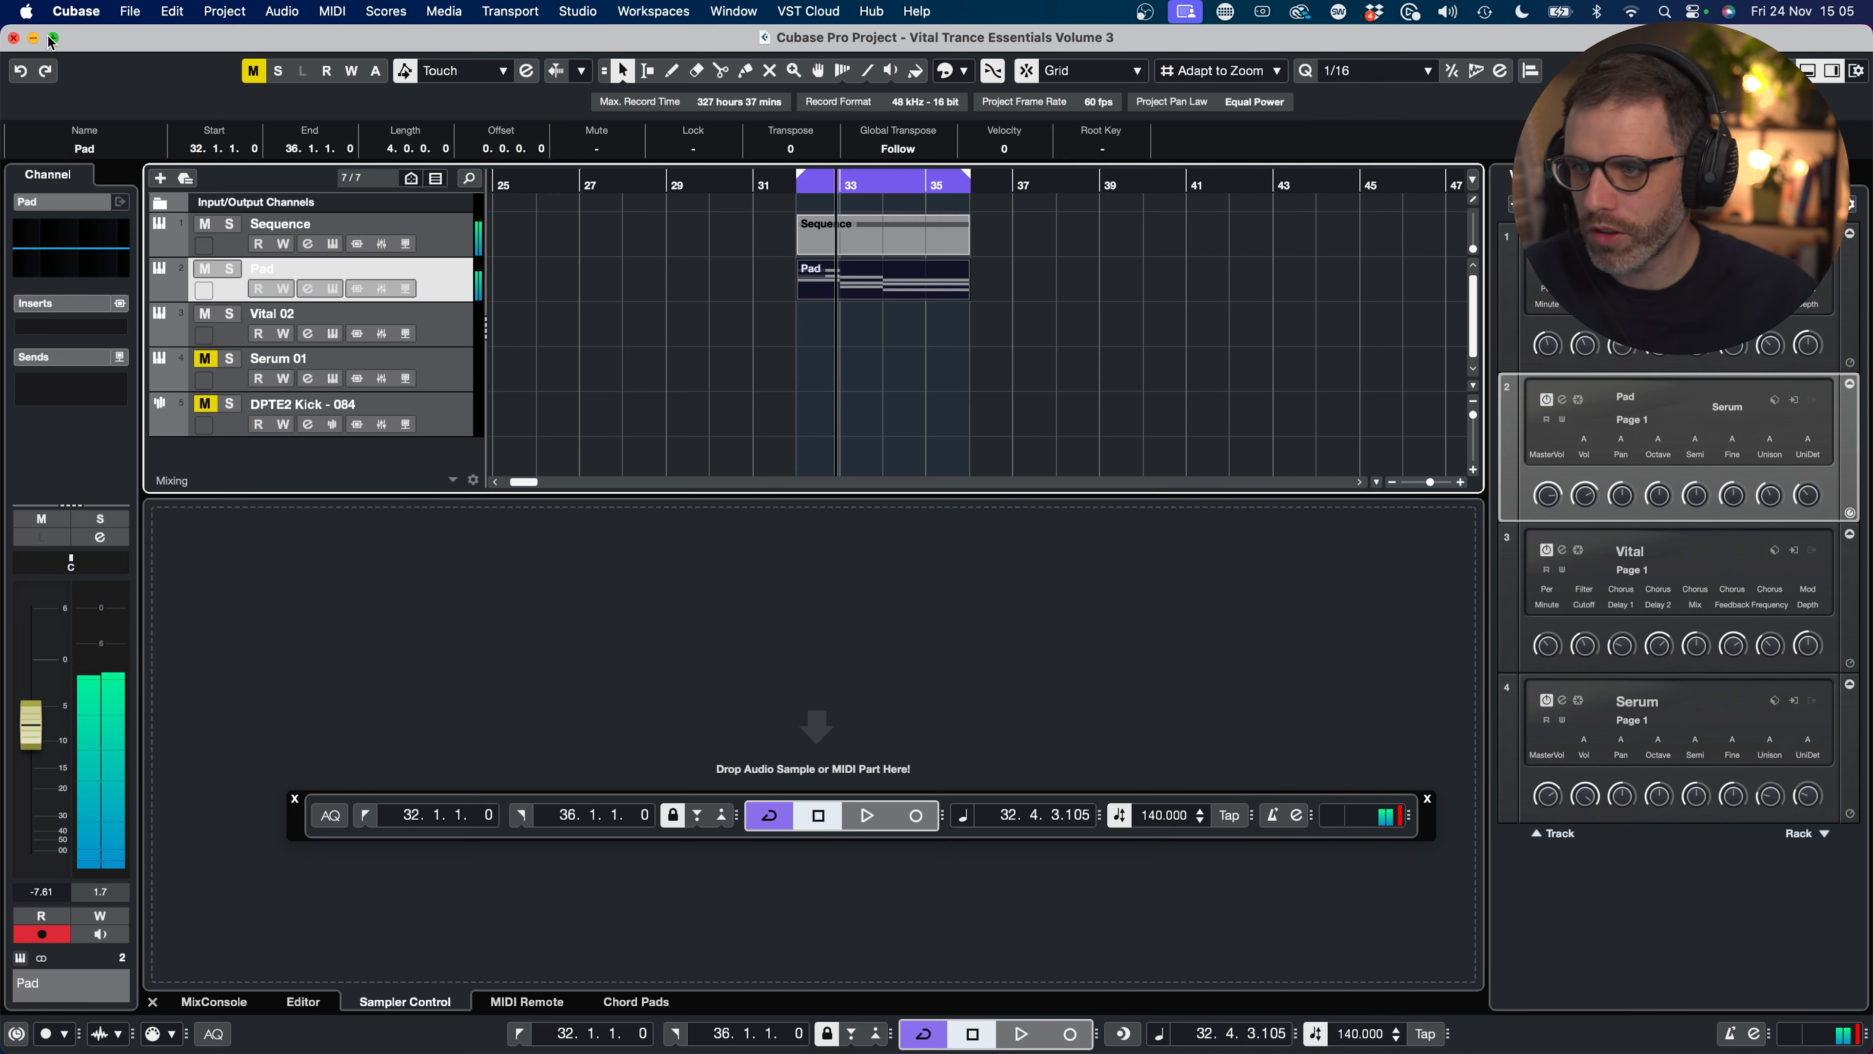
Step: Open the Pad part, transpose all its notes down one octave, and play the chords back
double_click(886, 275)
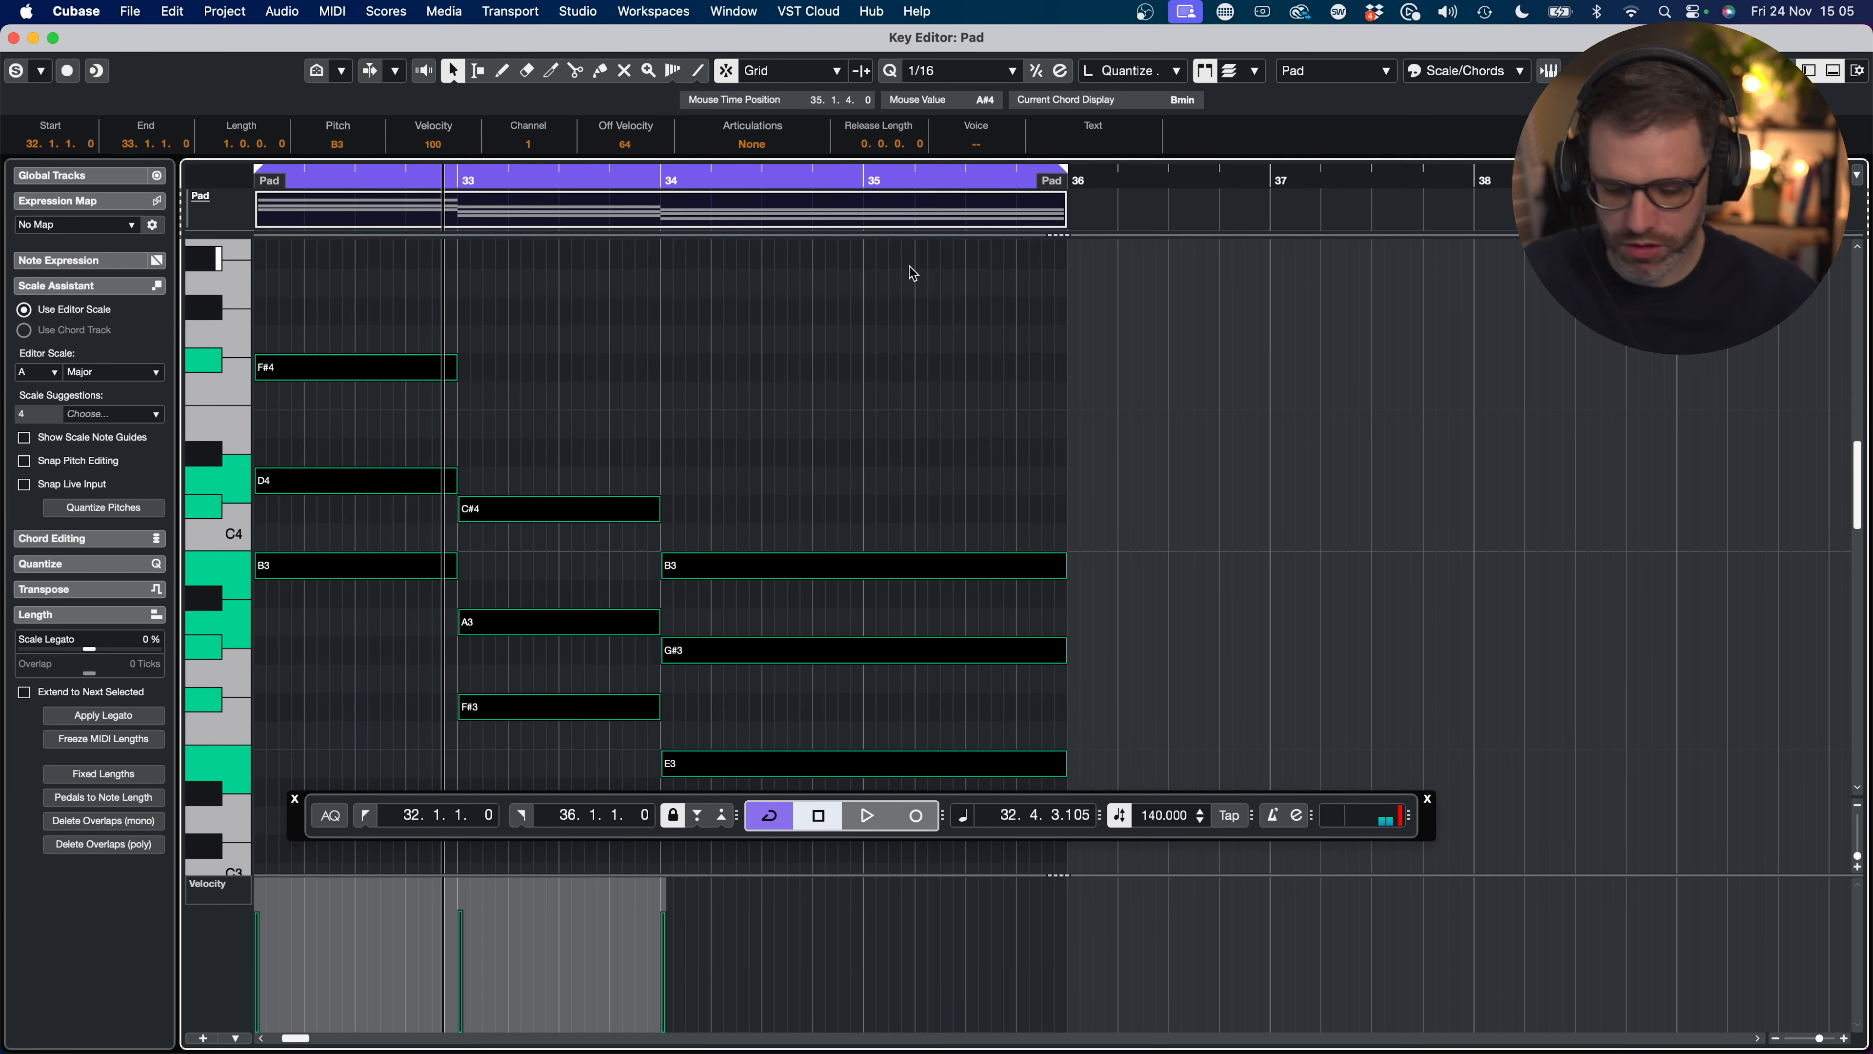
key(shift+Down)
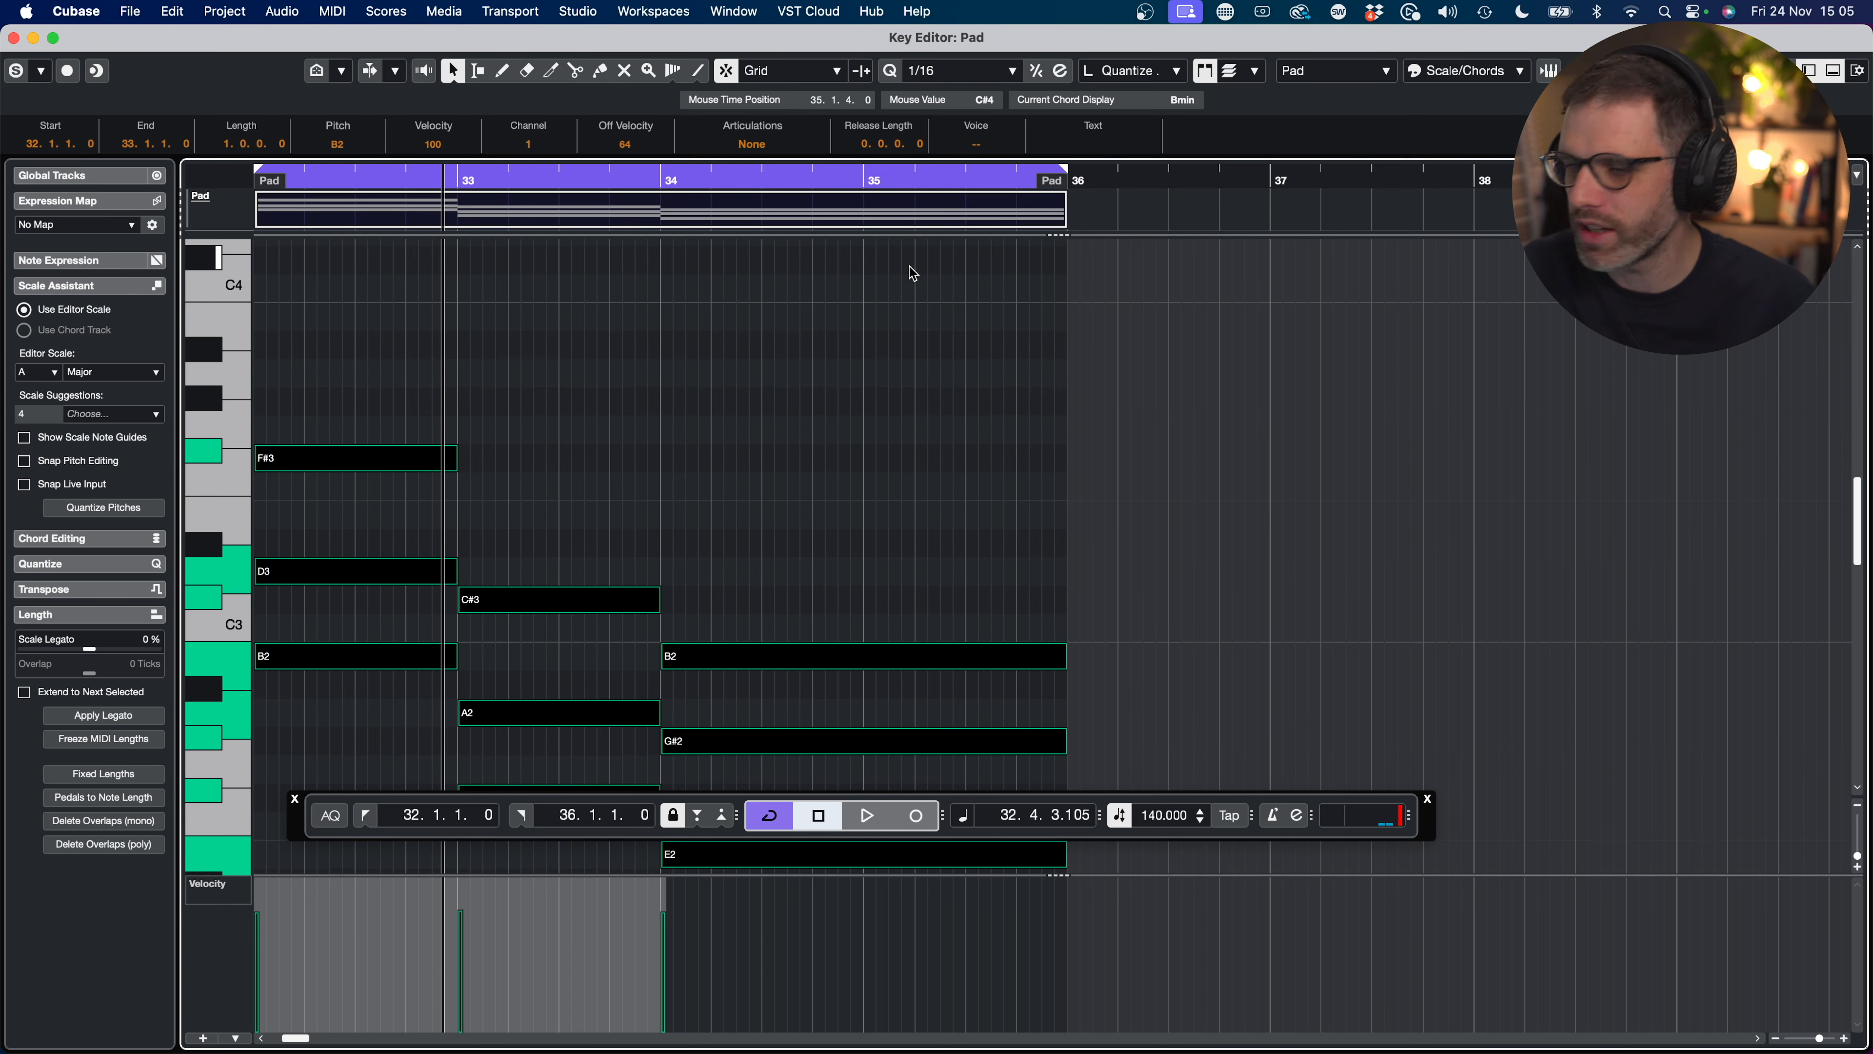
key(space)
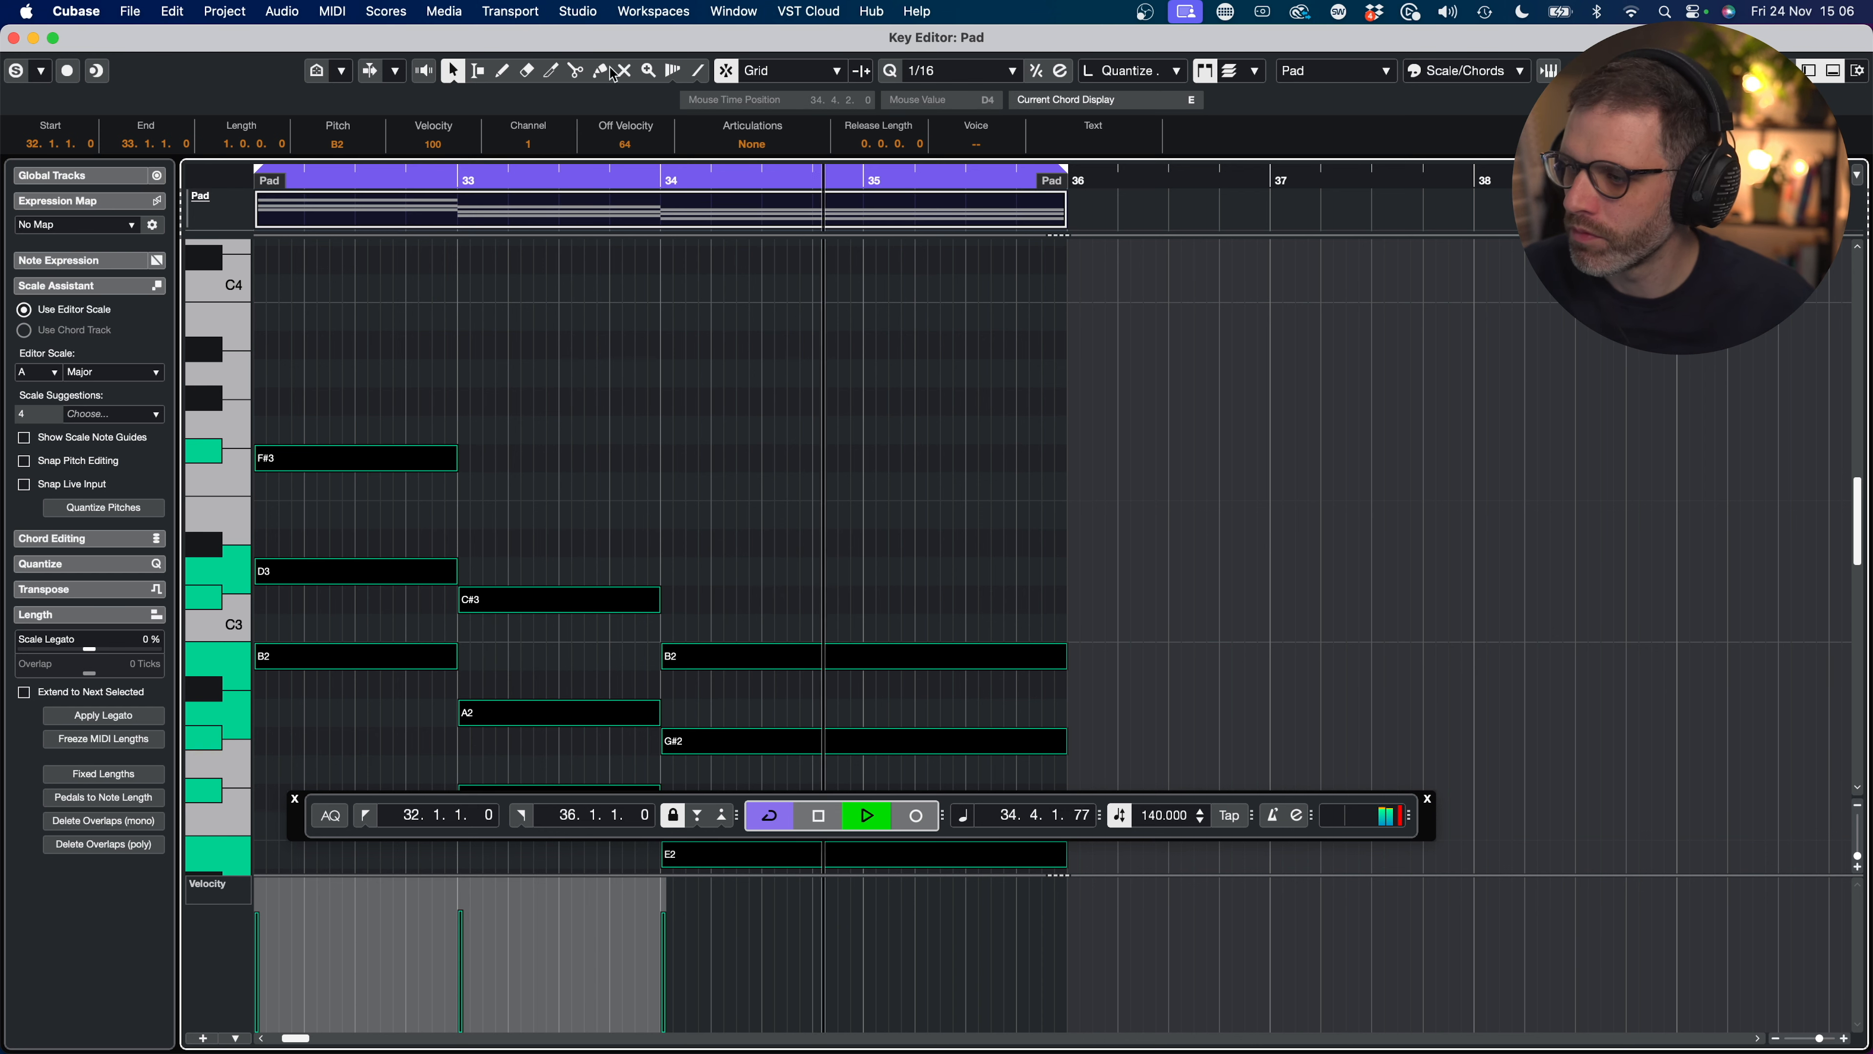
Step: Raise the chords' middle notes one octave to D4, A3 and G#3, and audition the new voicing
key(space)
drag(380, 523, 402, 607)
drag(562, 678, 588, 732)
drag(754, 706, 787, 766)
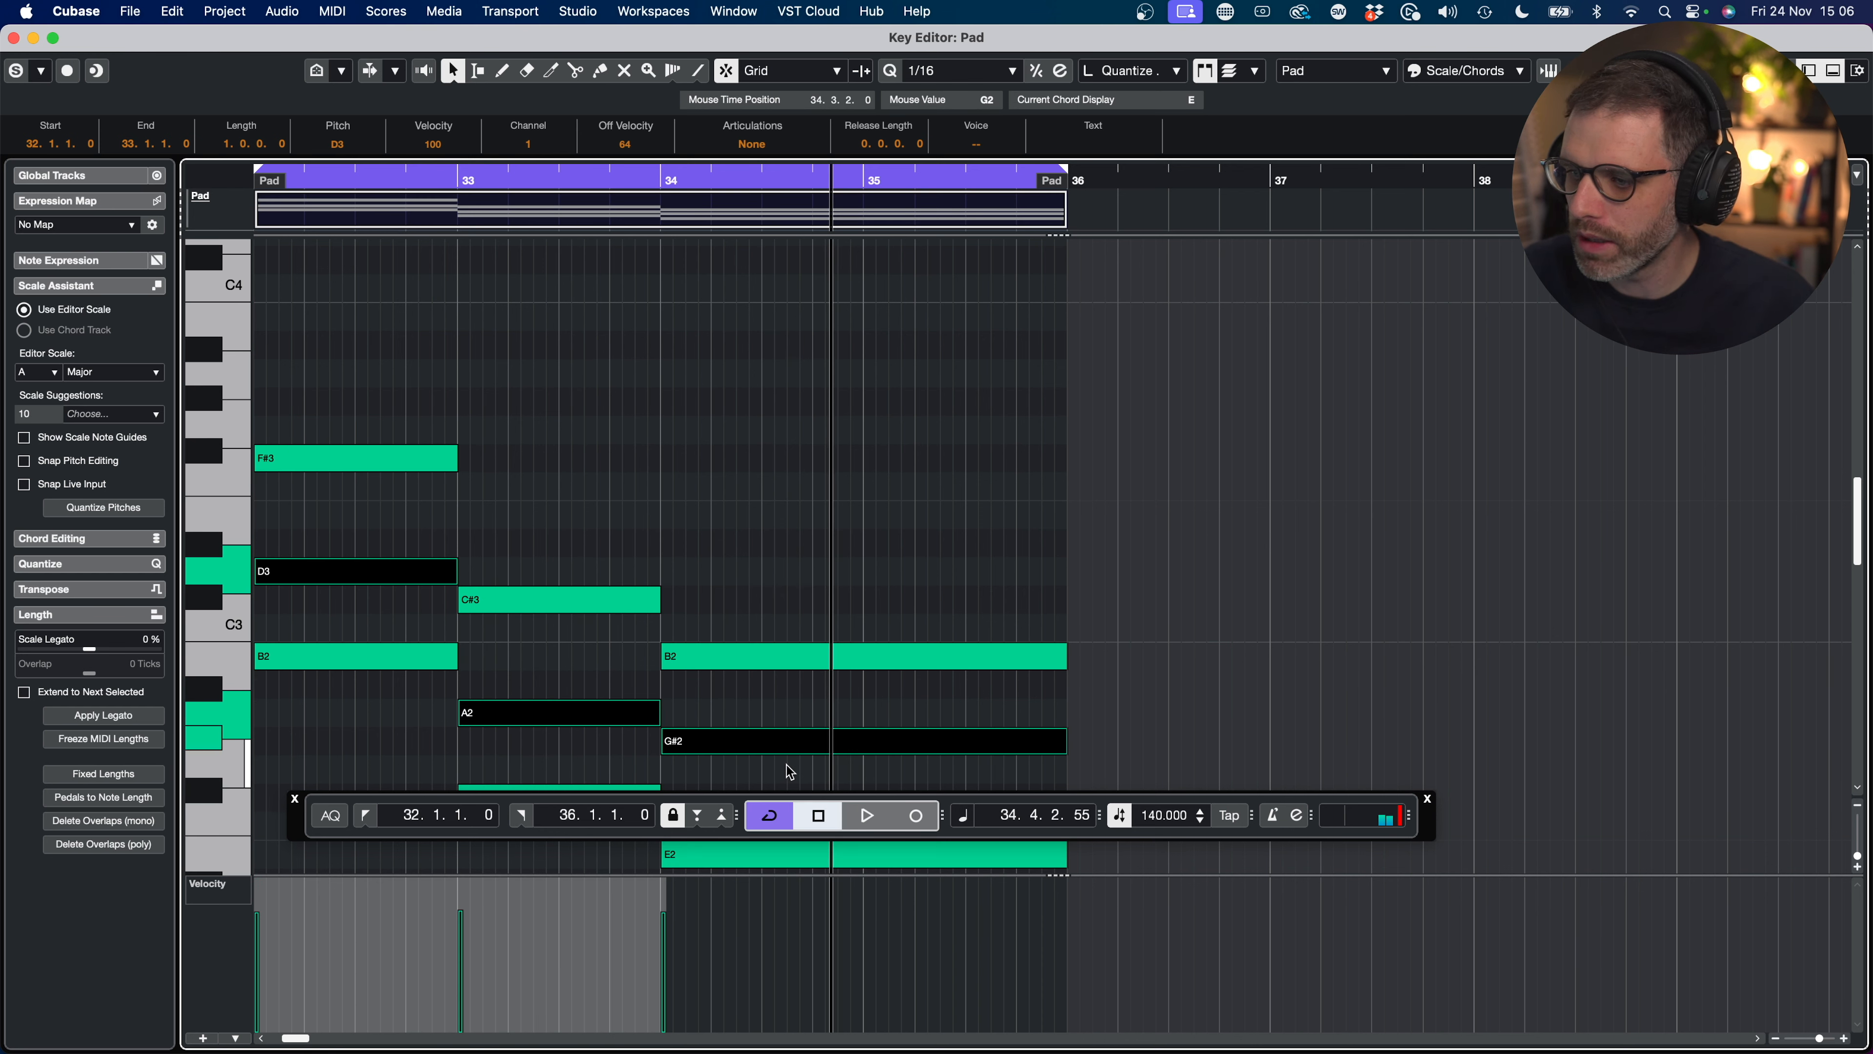
key(shift+Up)
key(space)
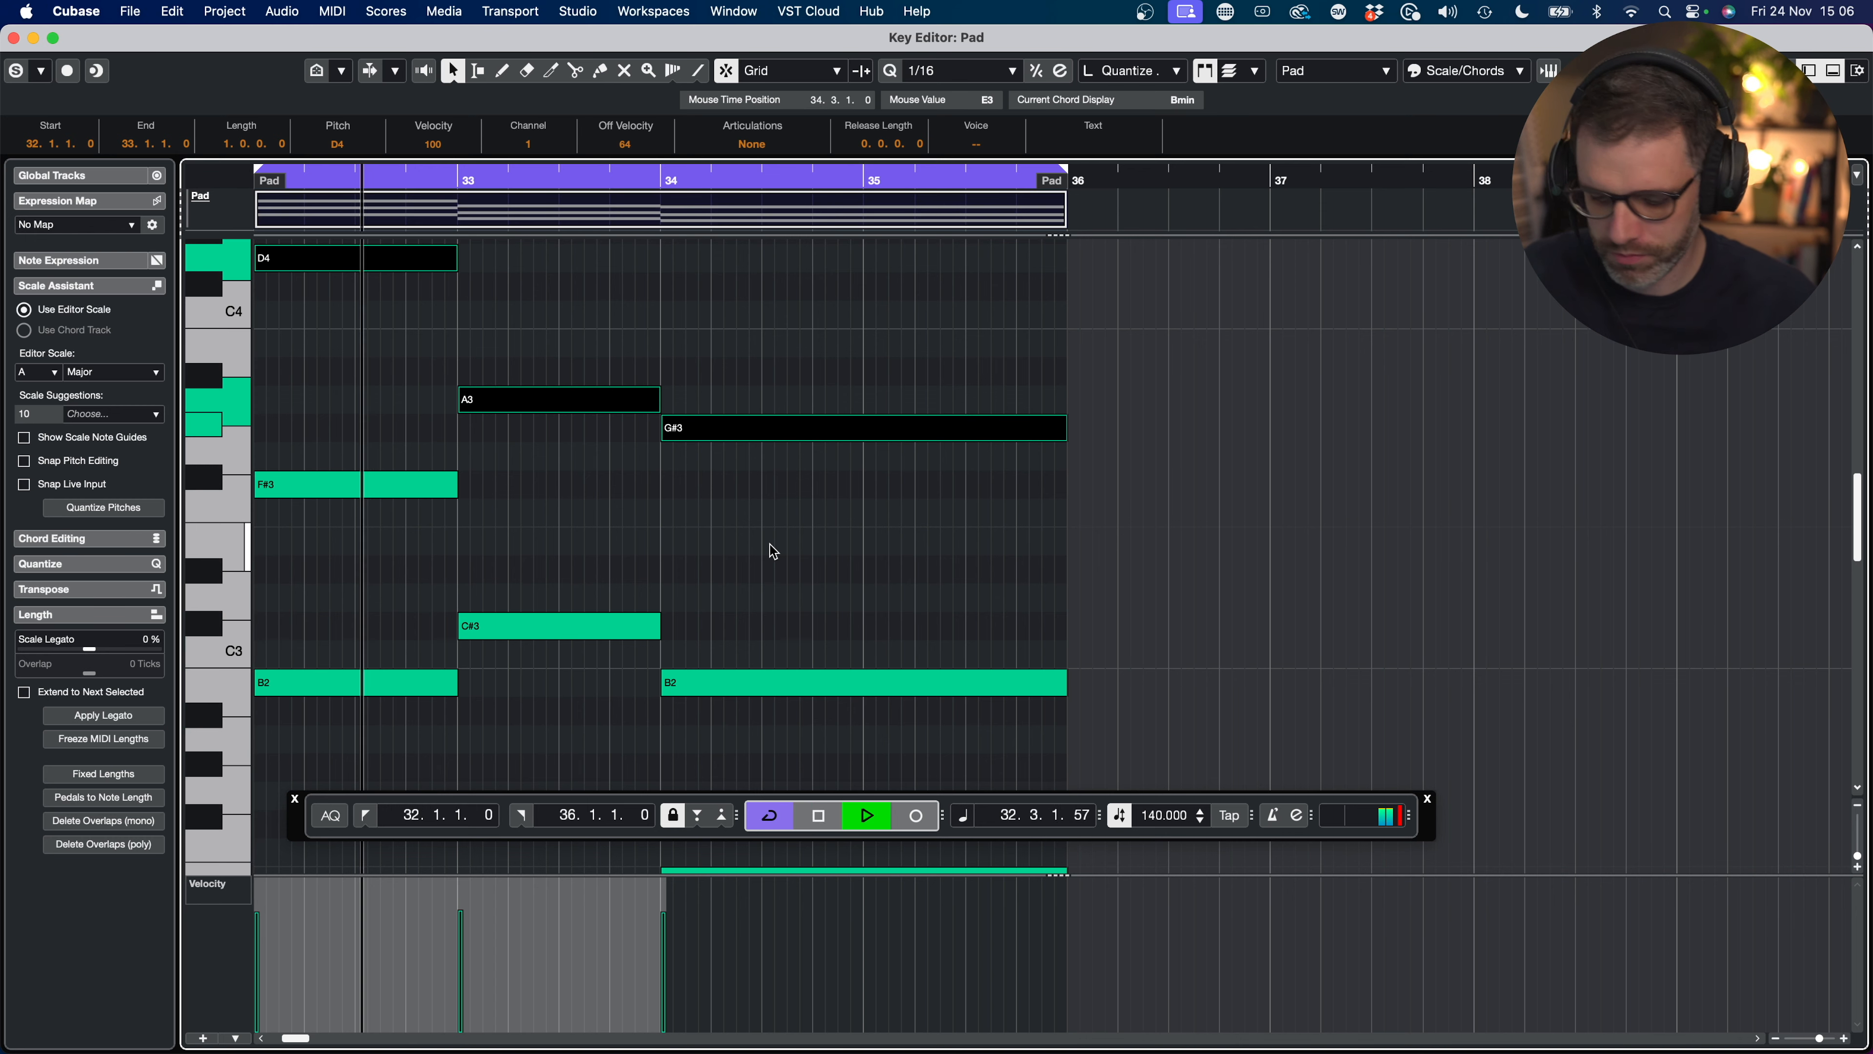
key(Return)
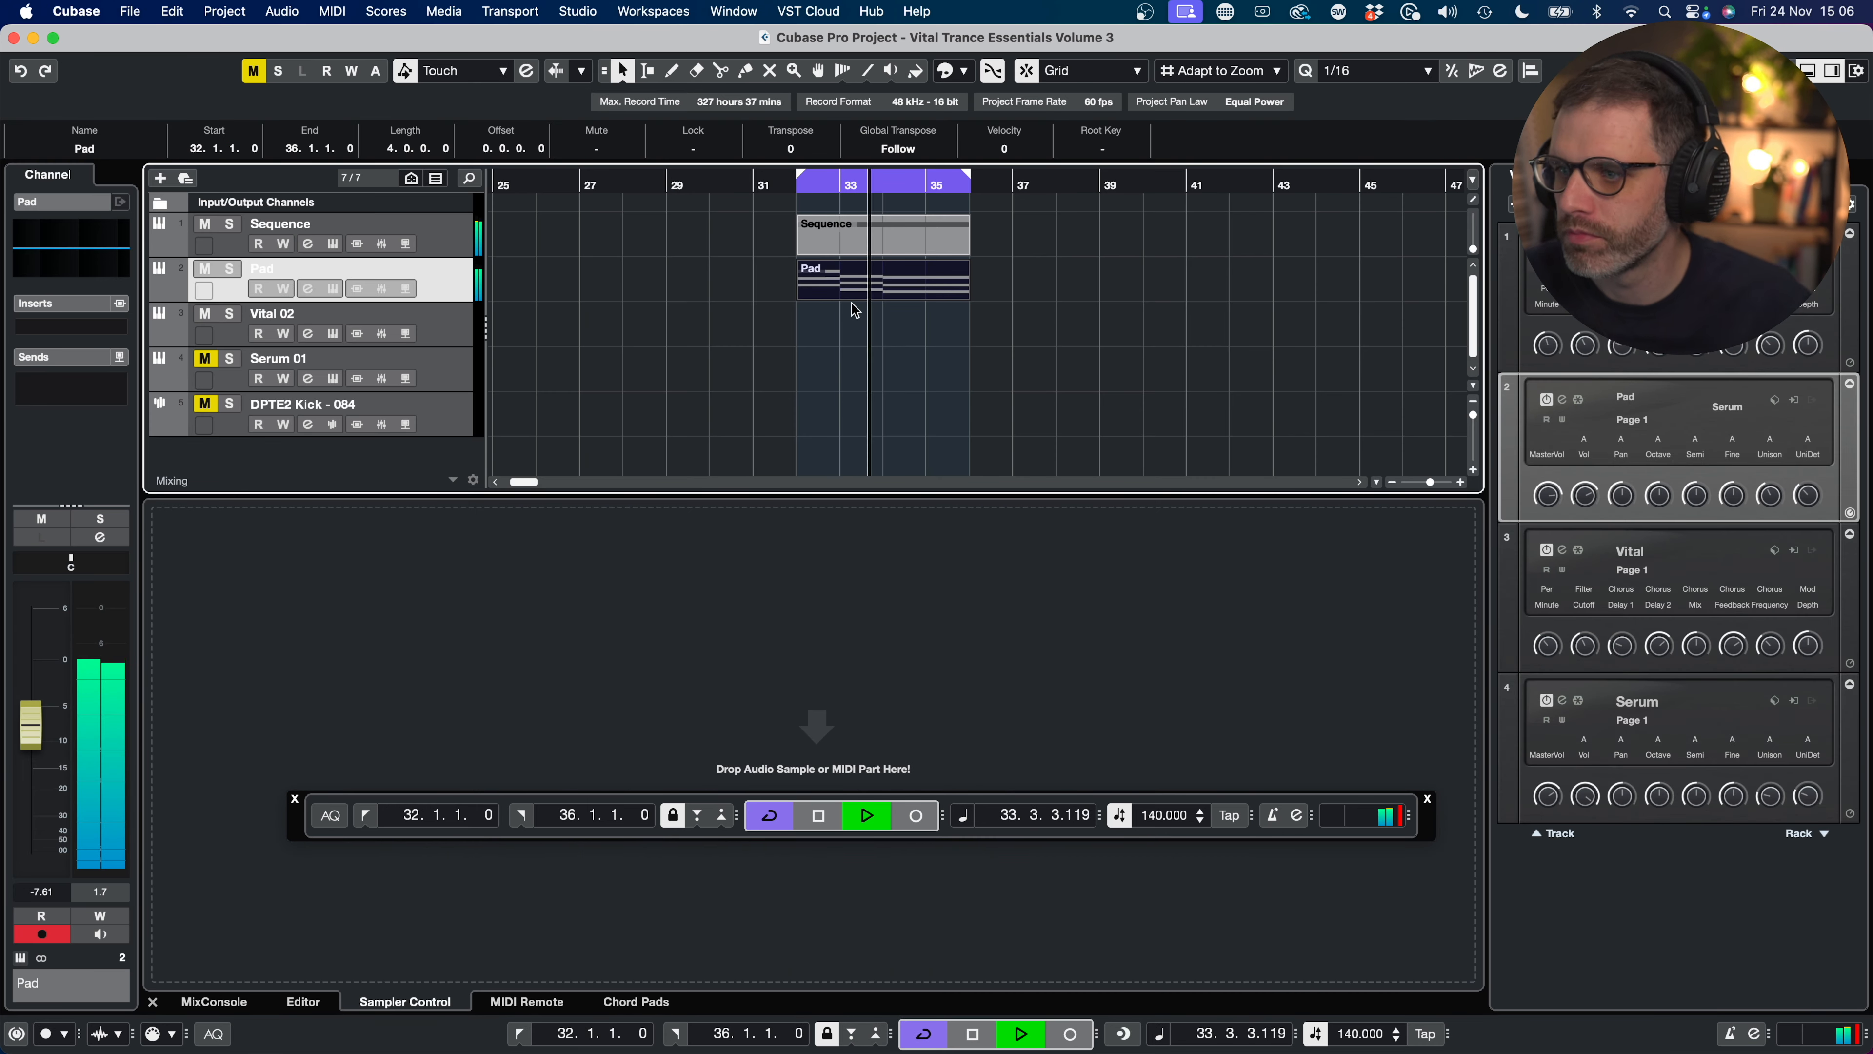
key(space)
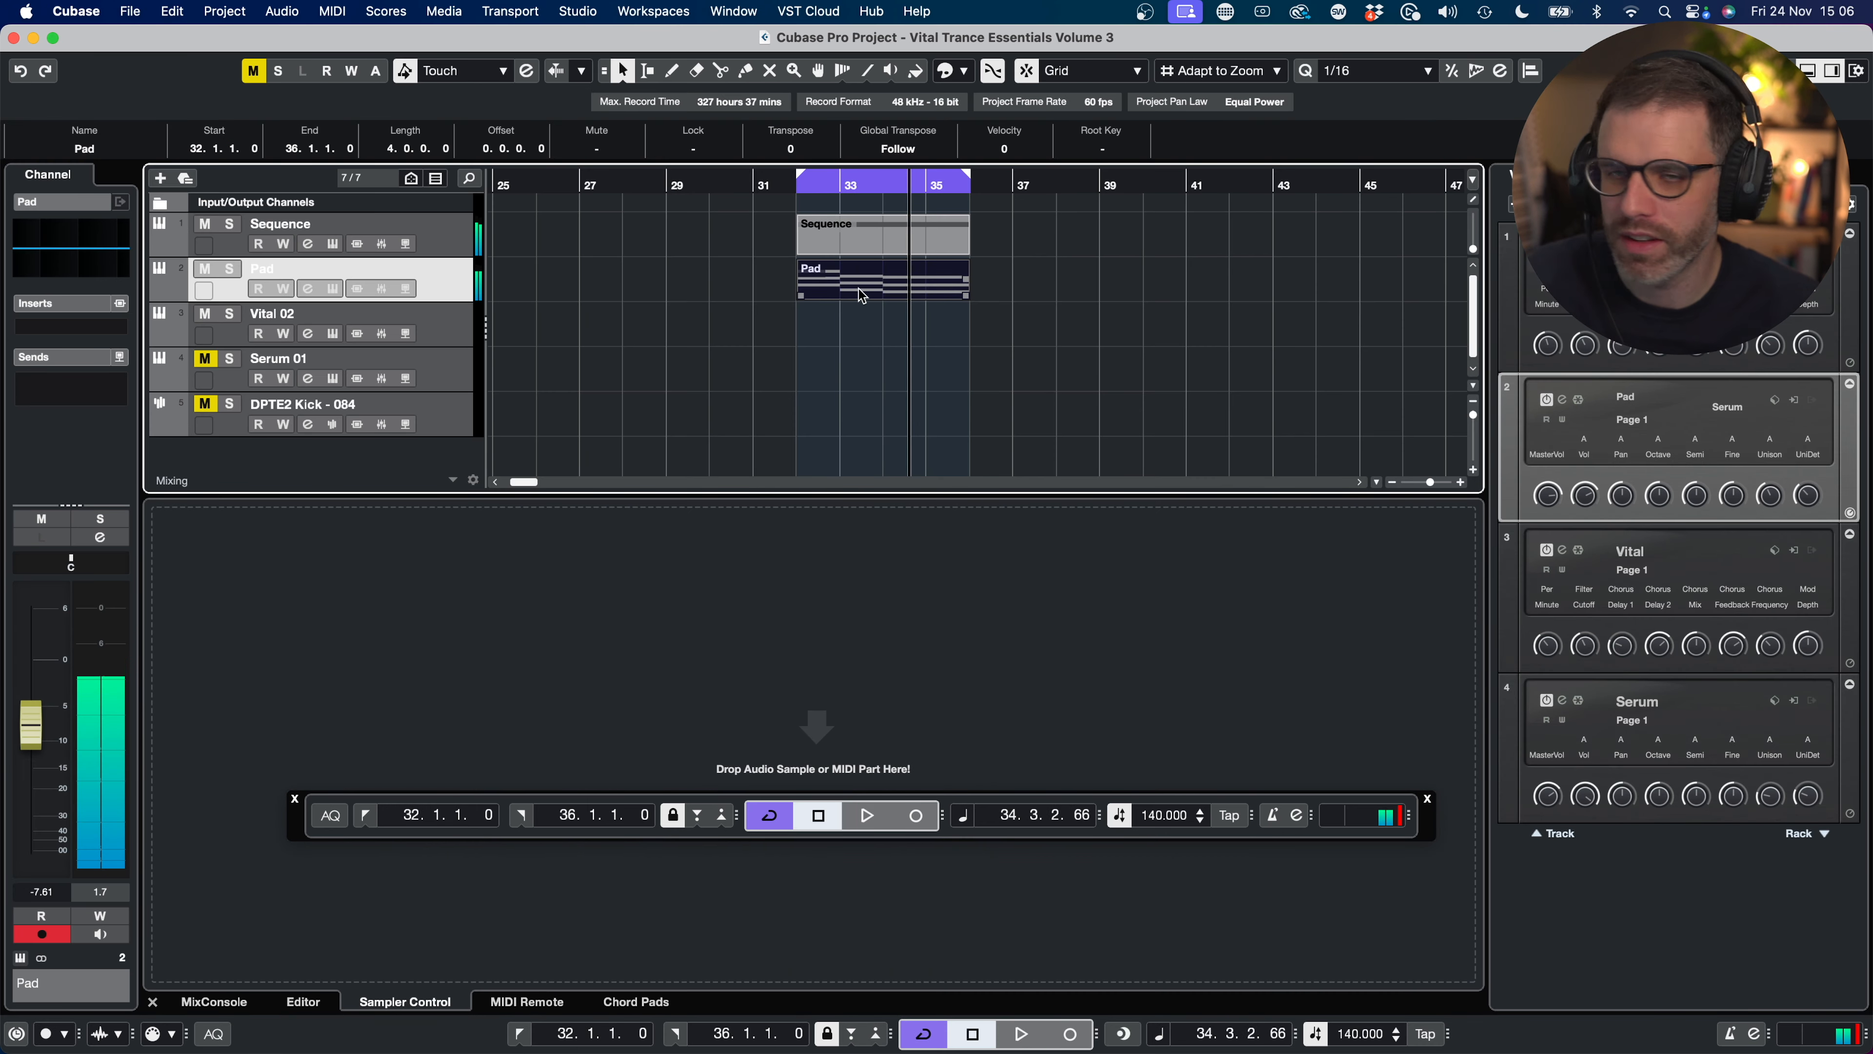
Step: Try moving the root notes B2, F#2 and E2 of the Pad chords down two octaves
double_click(859, 288)
drag(317, 468, 800, 767)
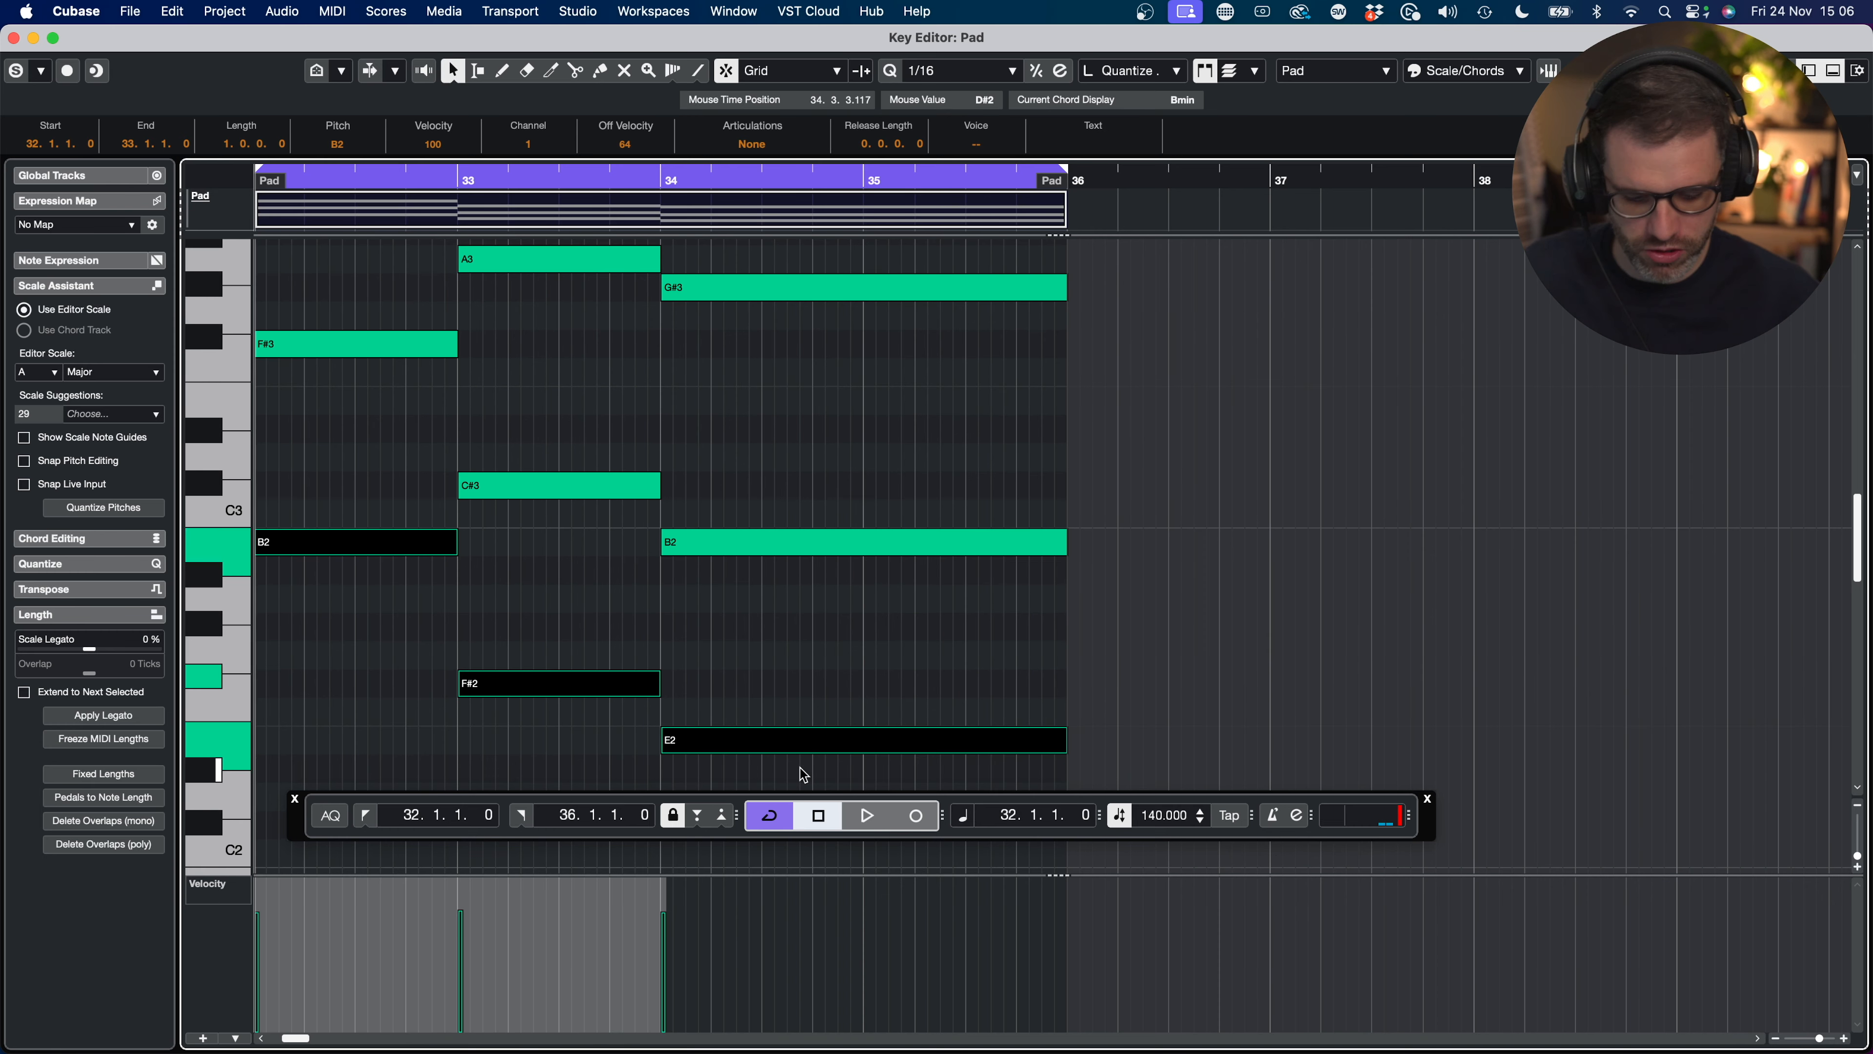
key(shift+Down)
key(shift+Down)
key(space)
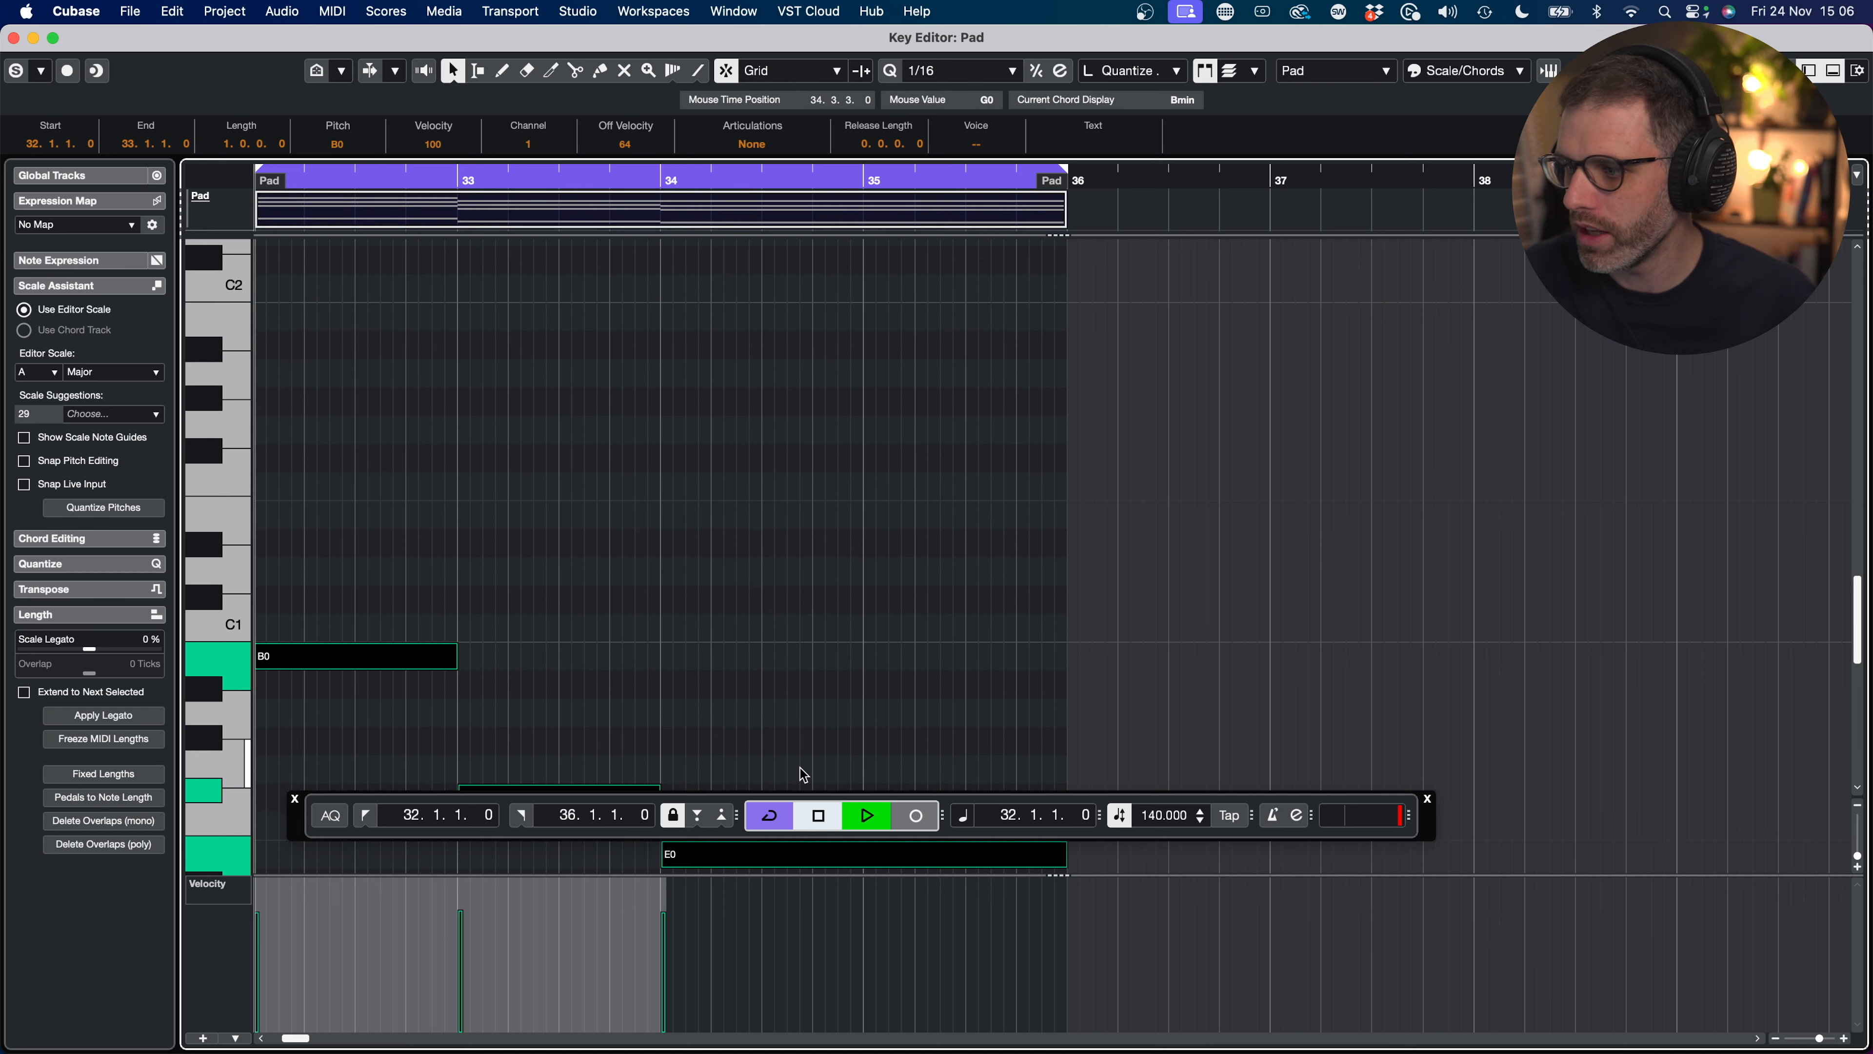
key(Delete)
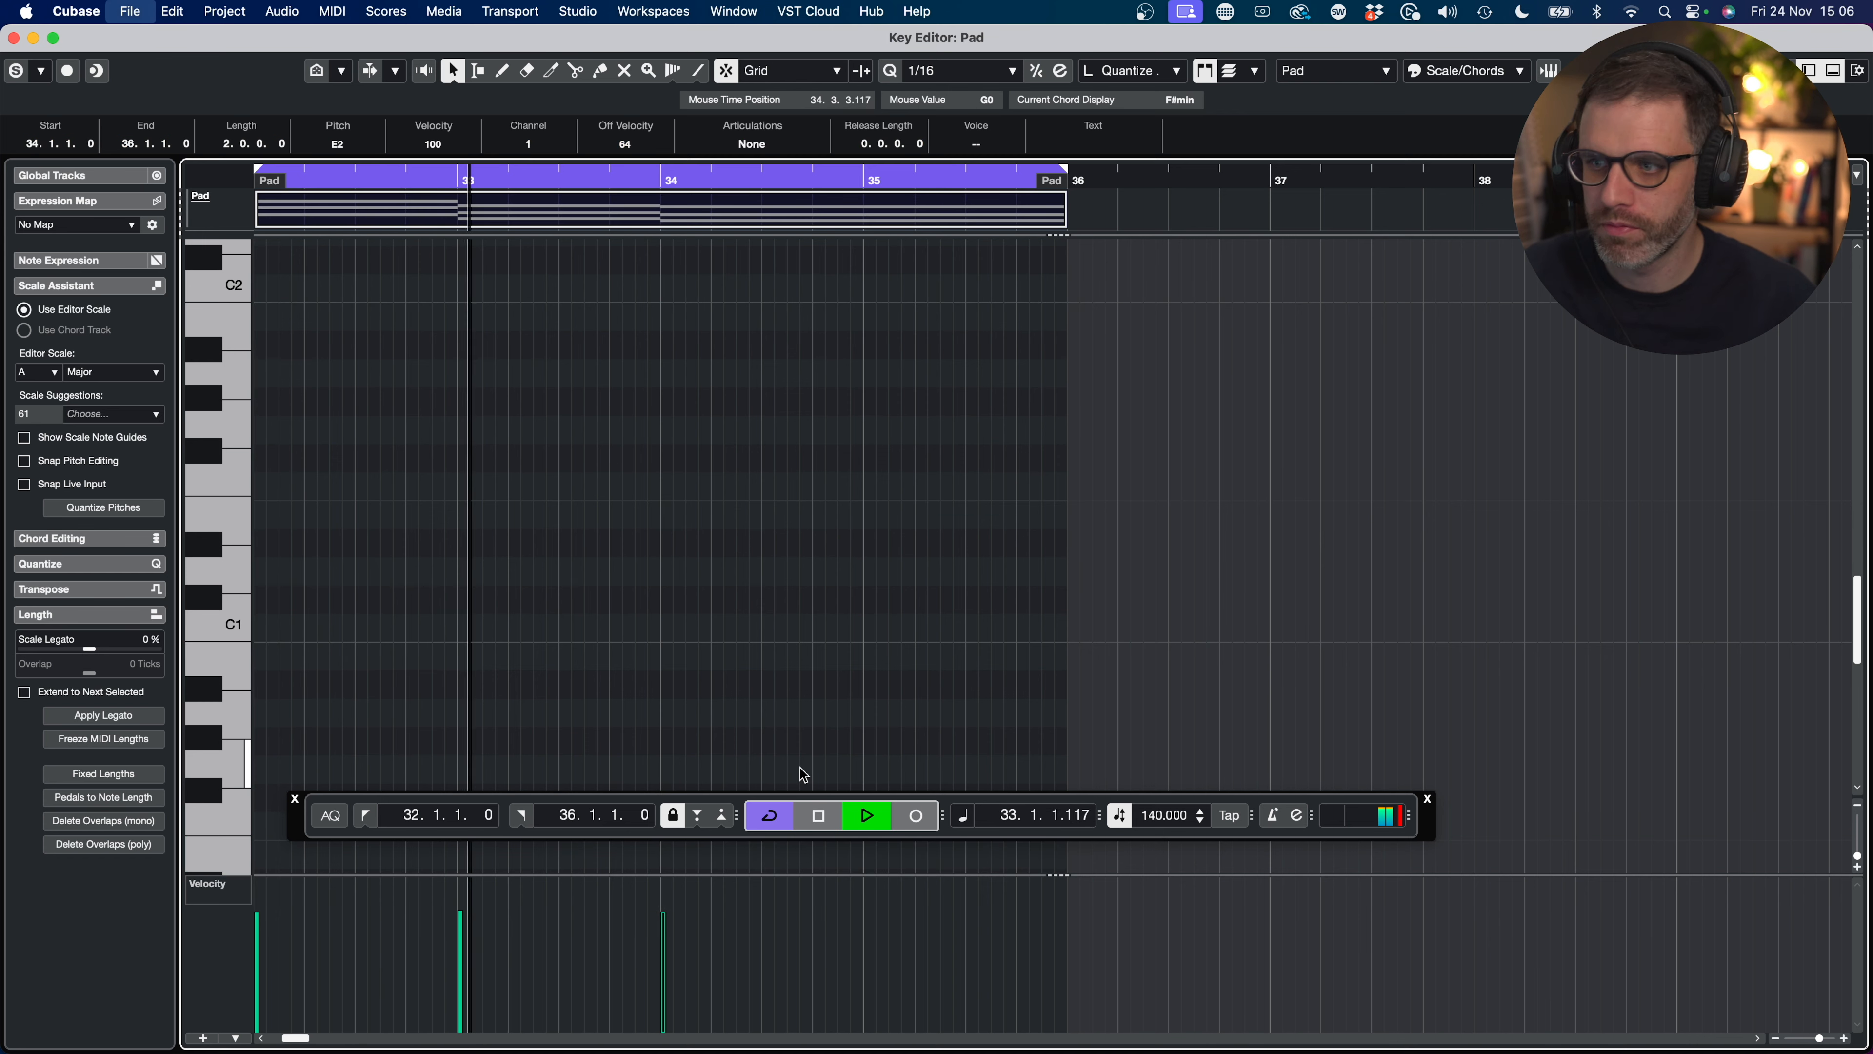
Step: Reopen the Pad part and examine its lowest and highest notes during playback
key(Return)
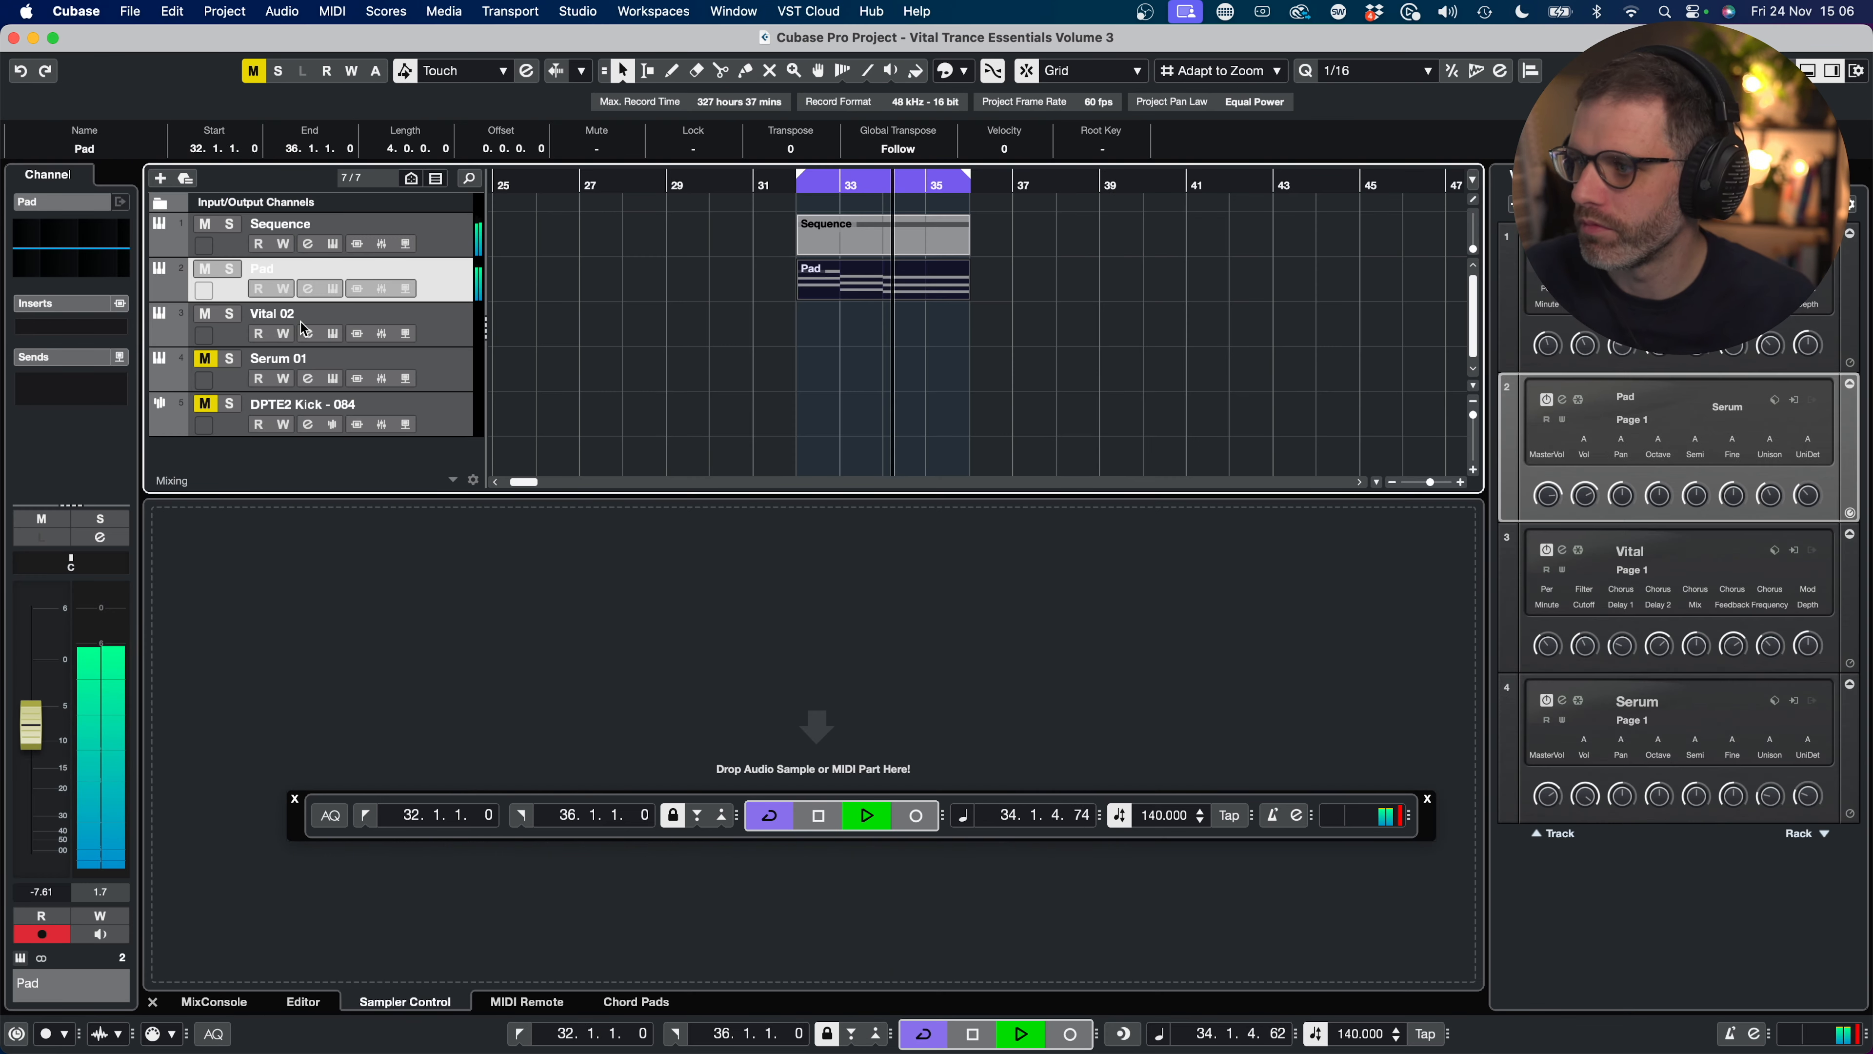
double_click(273, 269)
click(895, 321)
double_click(897, 275)
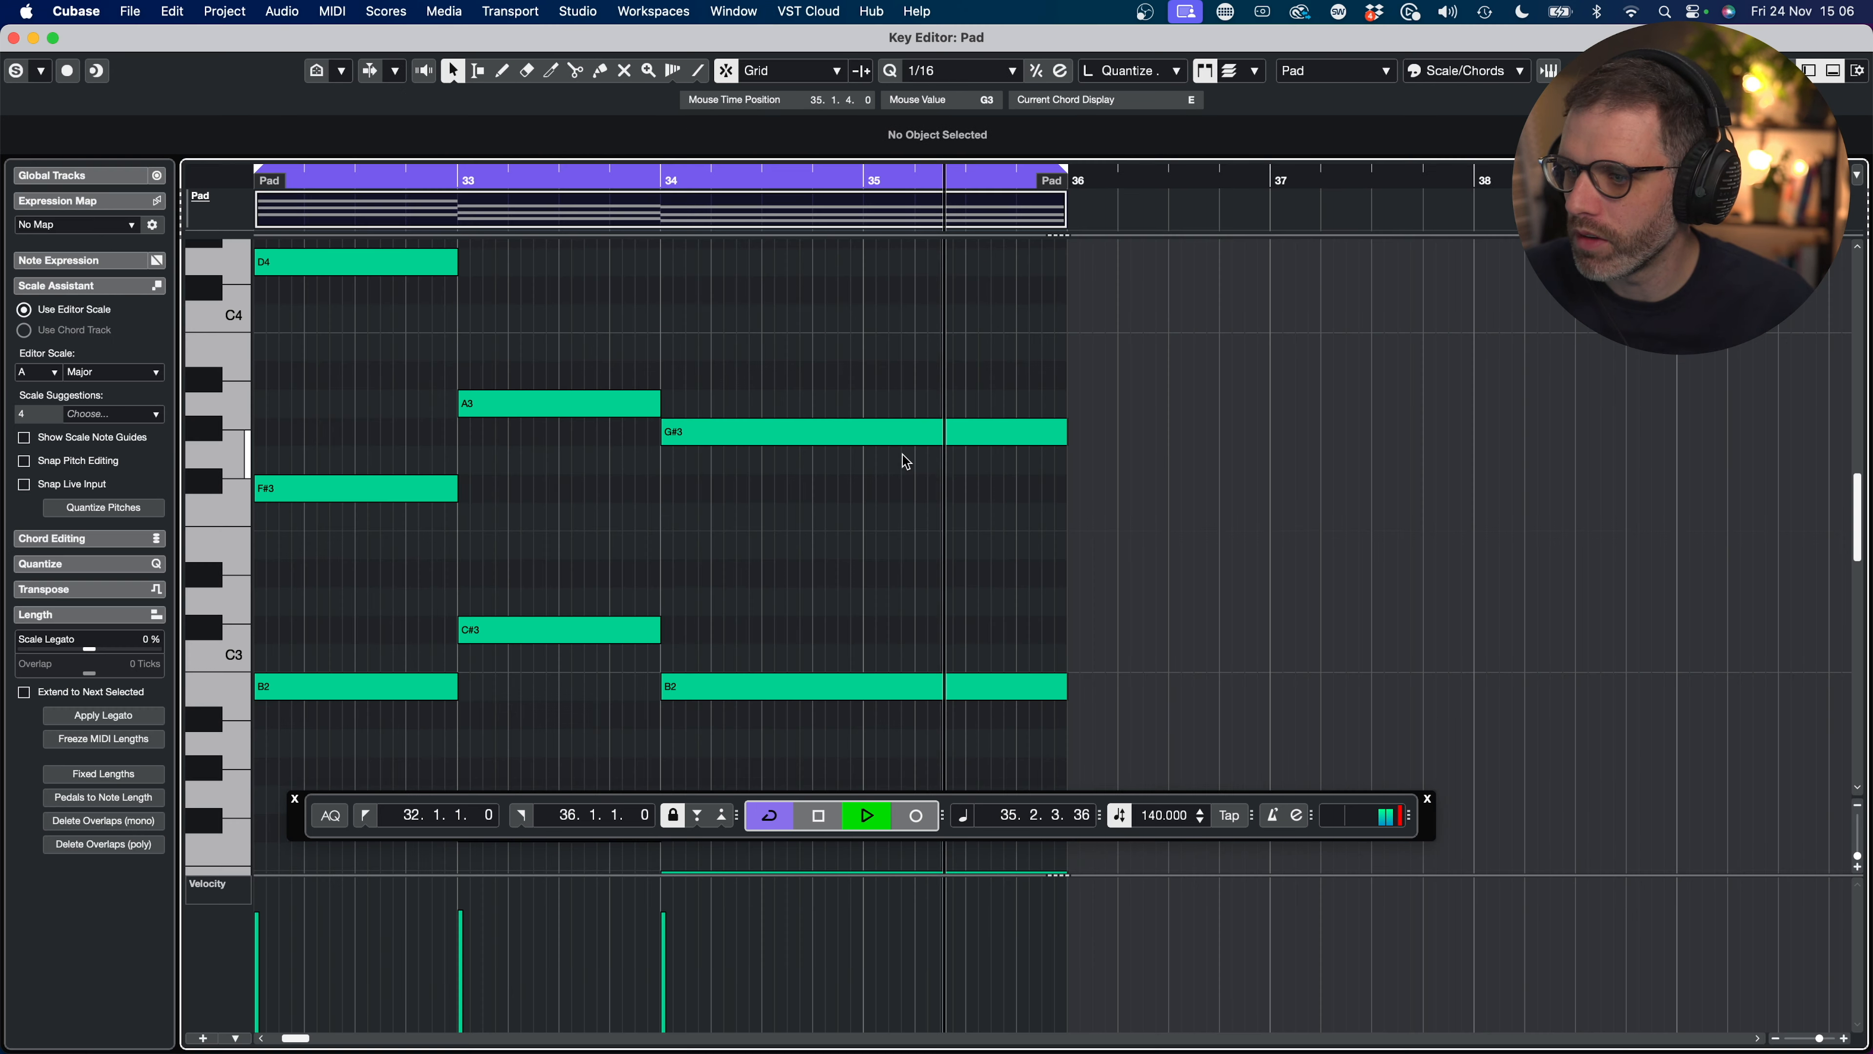
scroll(902, 457, up, 10)
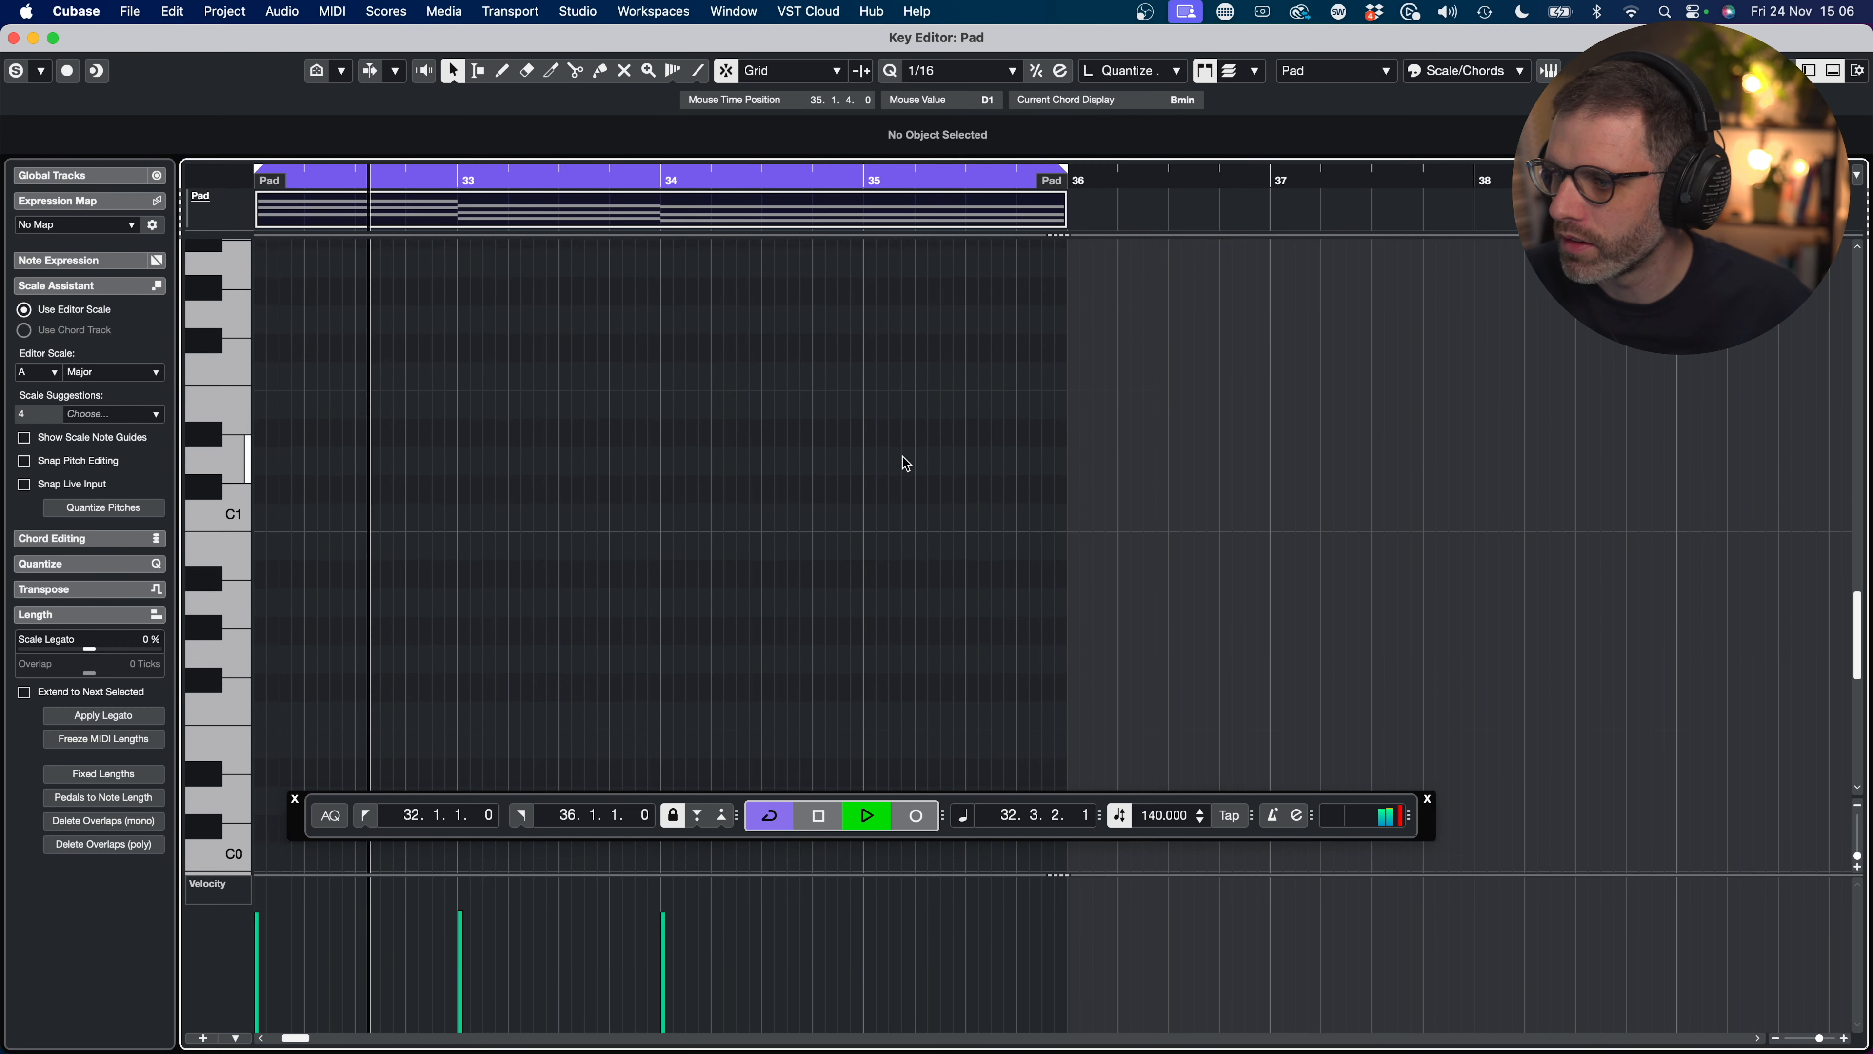
scroll(904, 466, down, 12)
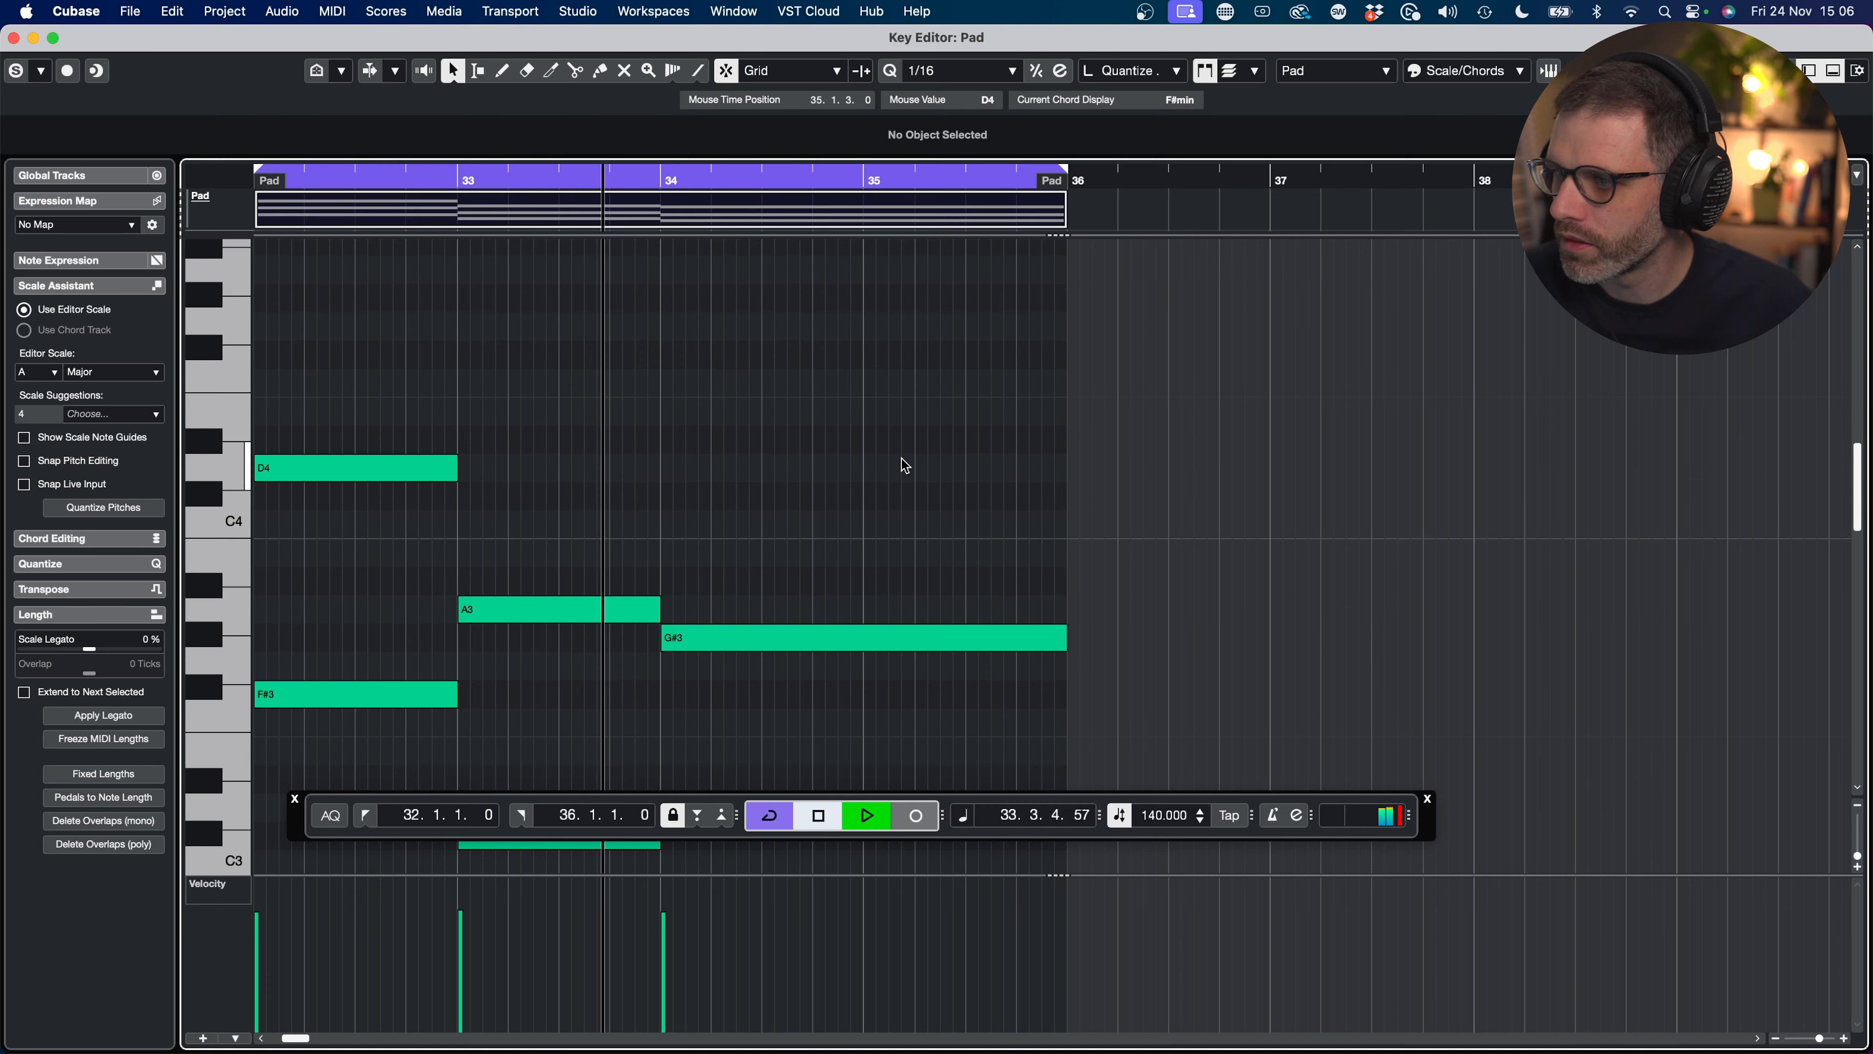
Step: Duplicate the Pad chords' root notes B2, F#2 and E2 in place, transpose the copies down two octaves, and return to the project
scroll(897, 463, up, 4)
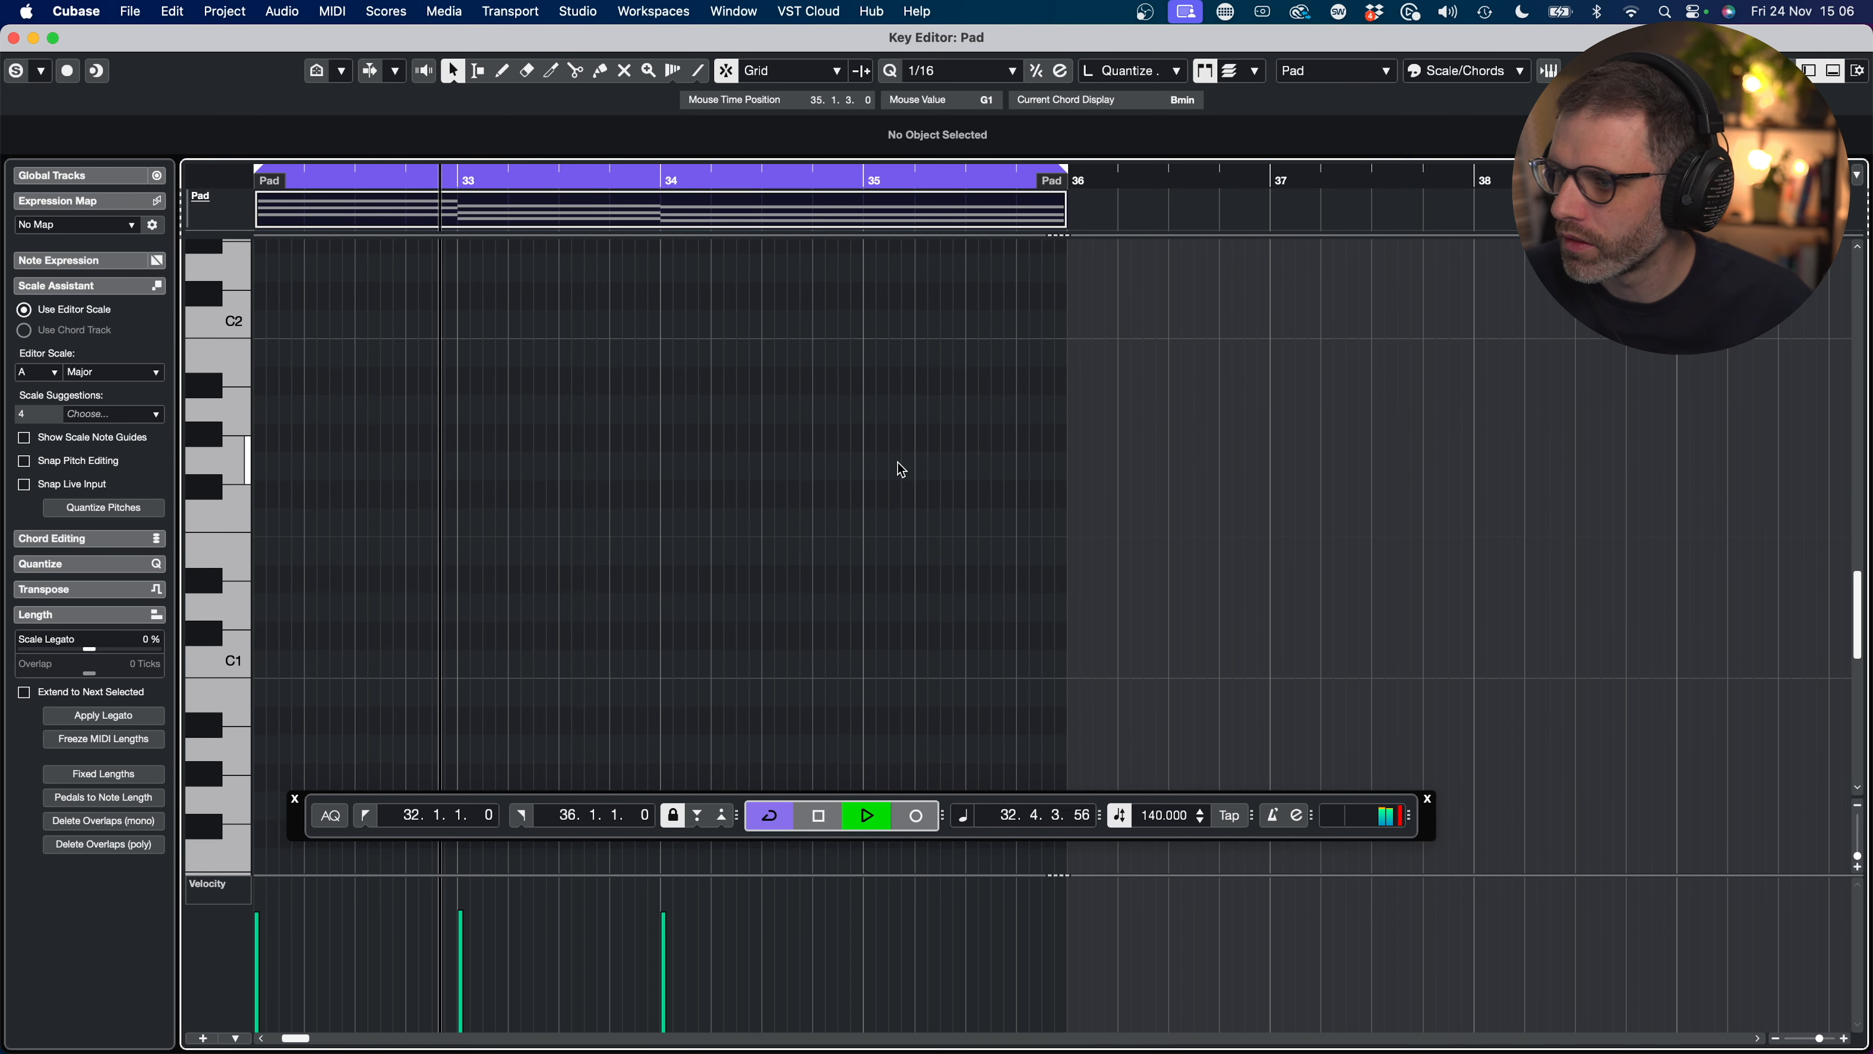
scroll(527, 612, up, 1)
key(space)
scroll(519, 610, down, 2)
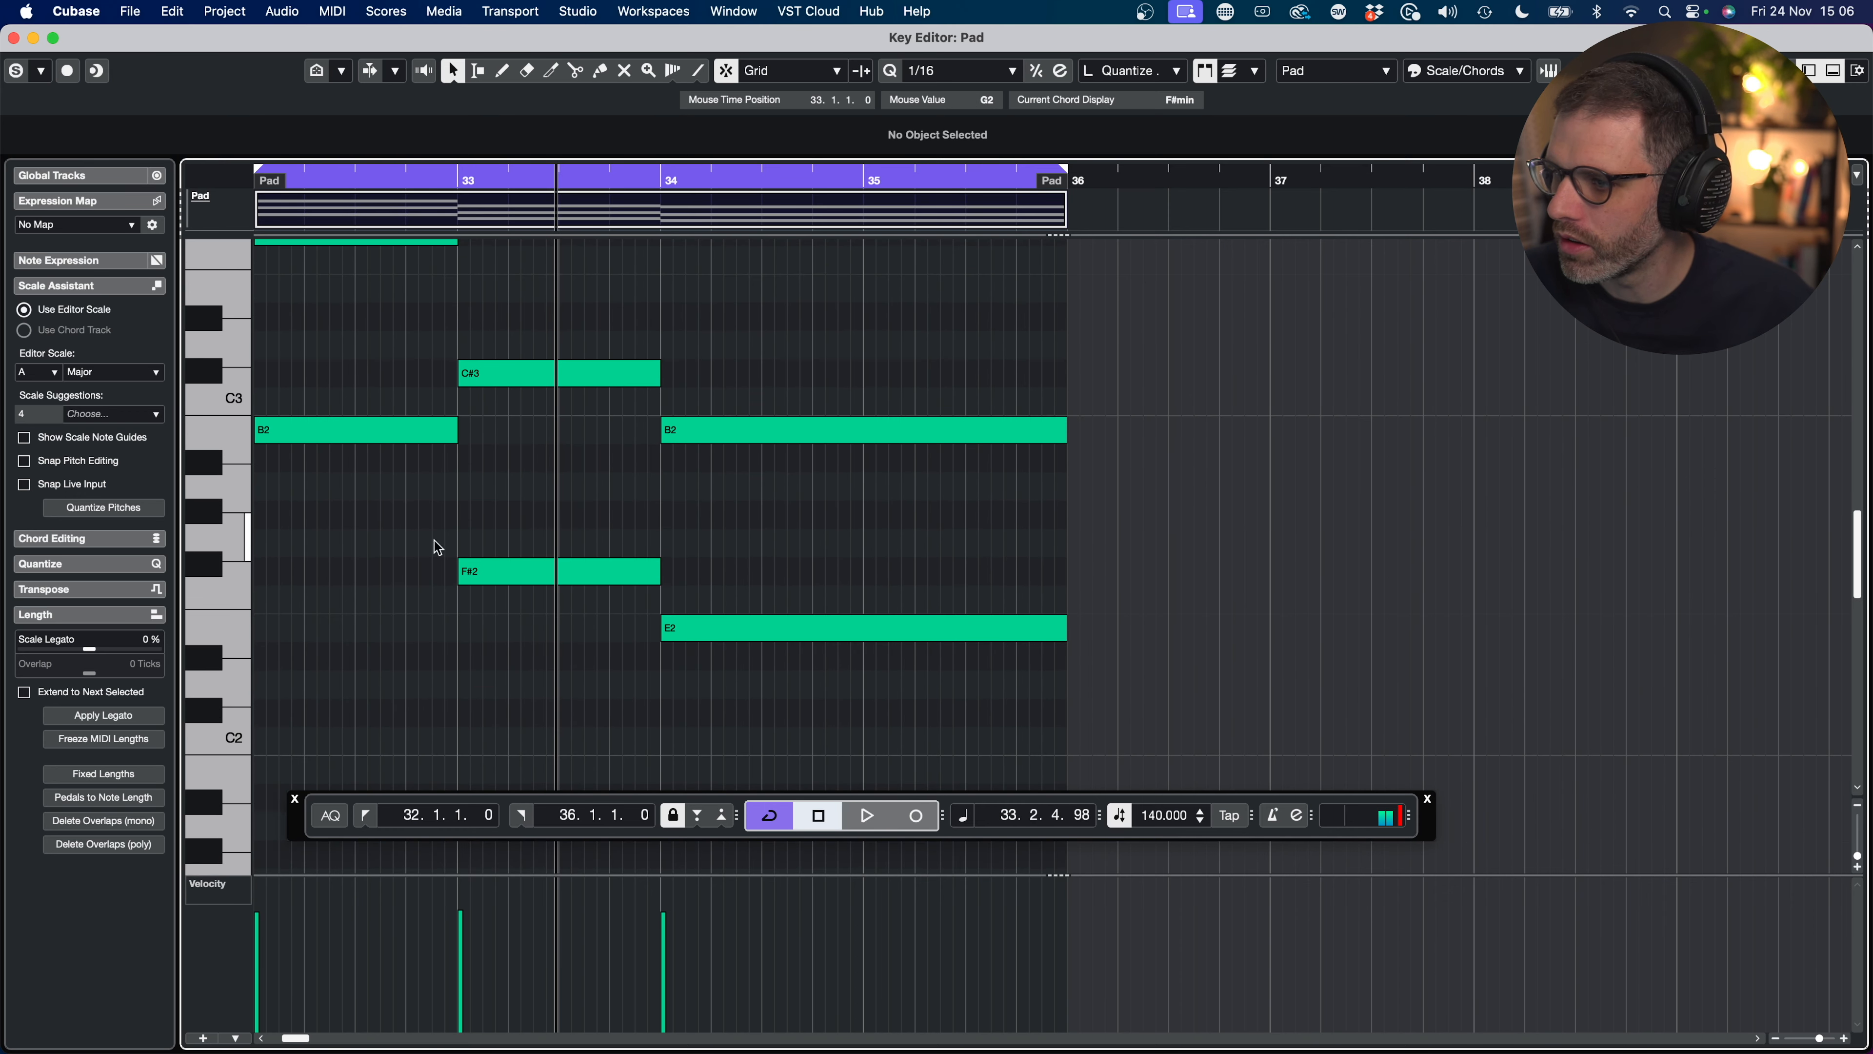
click(356, 428)
shift+click(560, 572)
drag(721, 568, 802, 672)
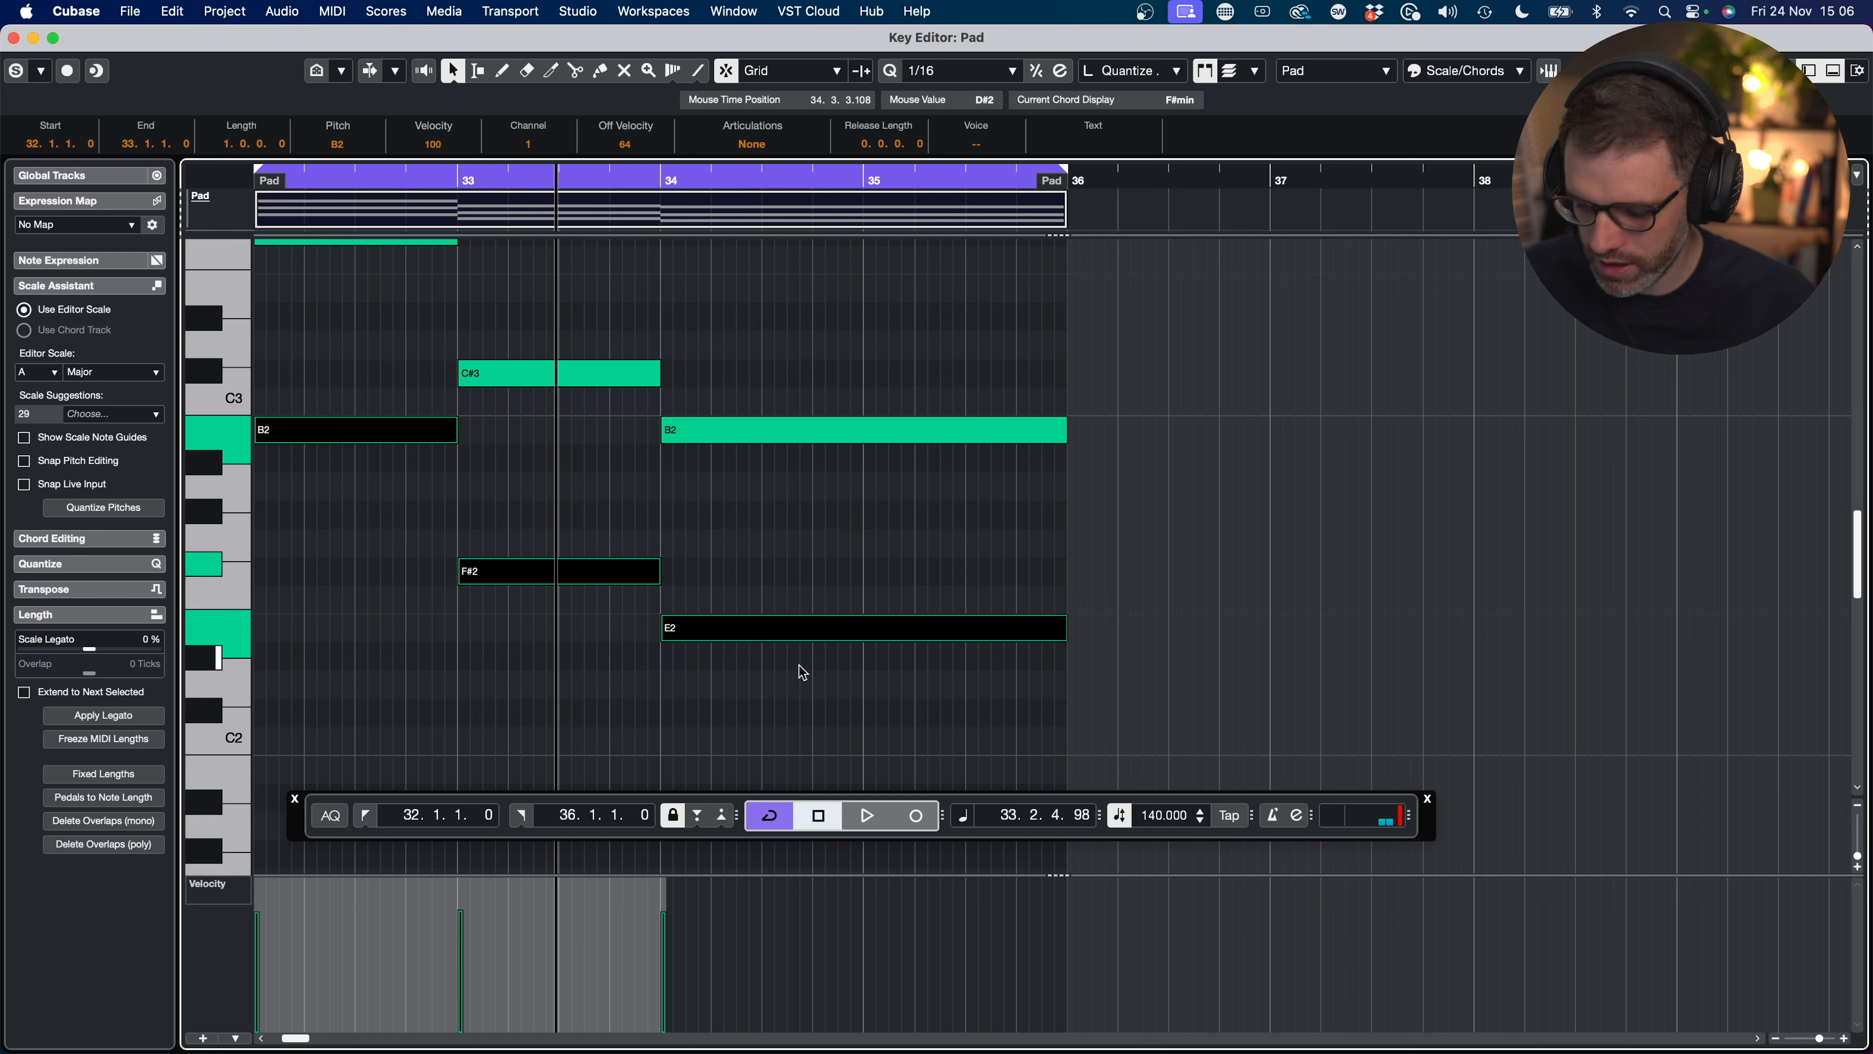
key(l)
key(super+c)
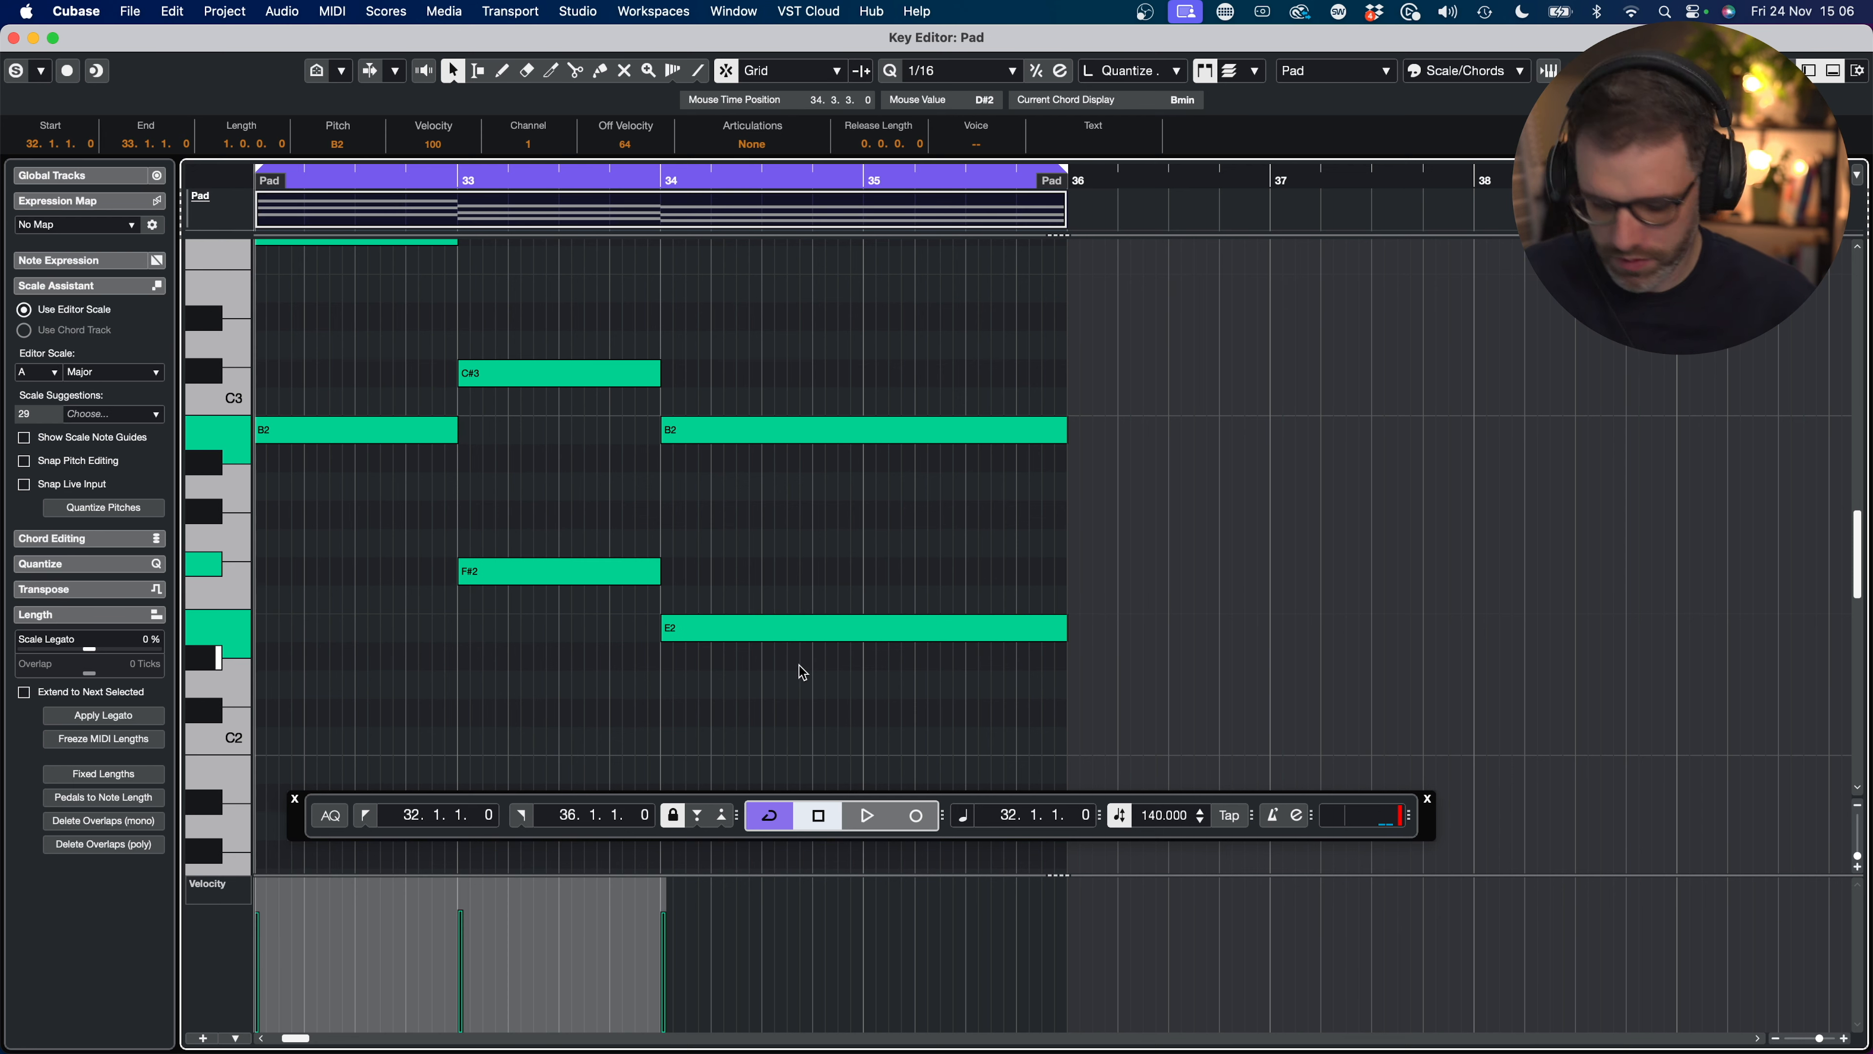
key(shift+Down)
key(shift+Down)
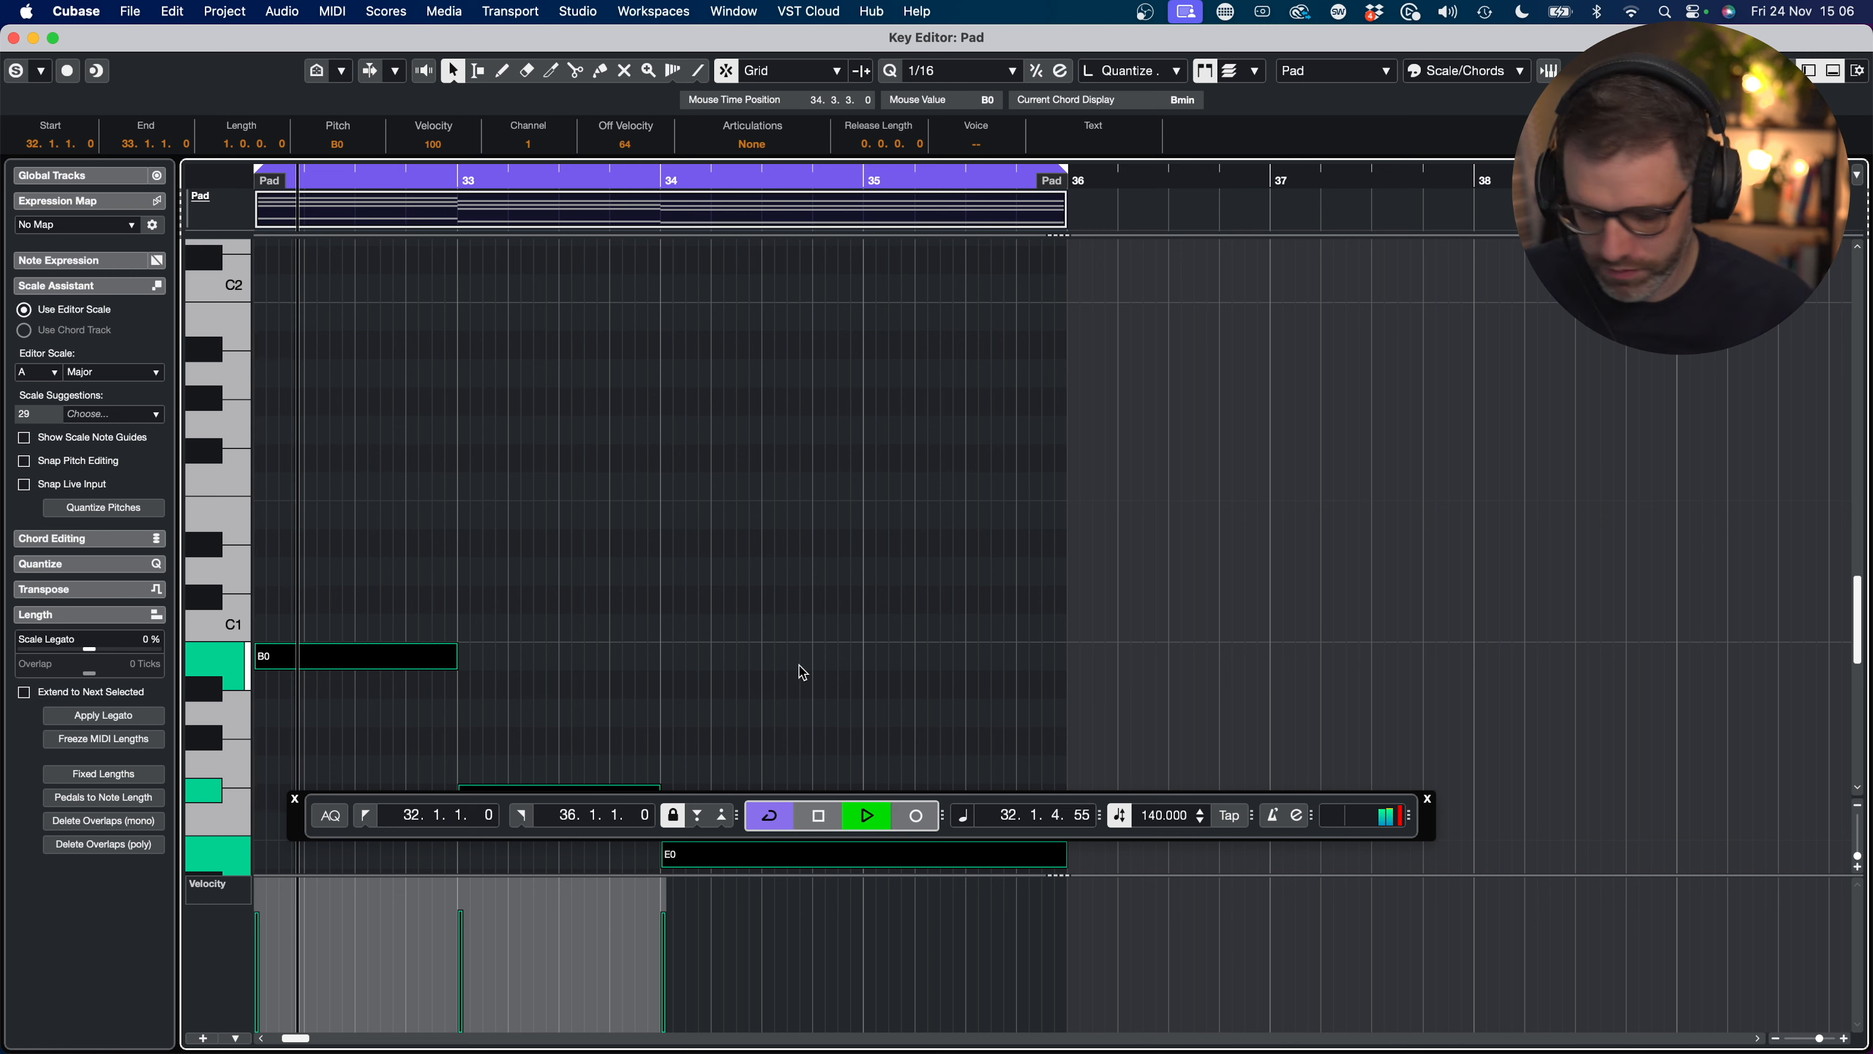
key(Return)
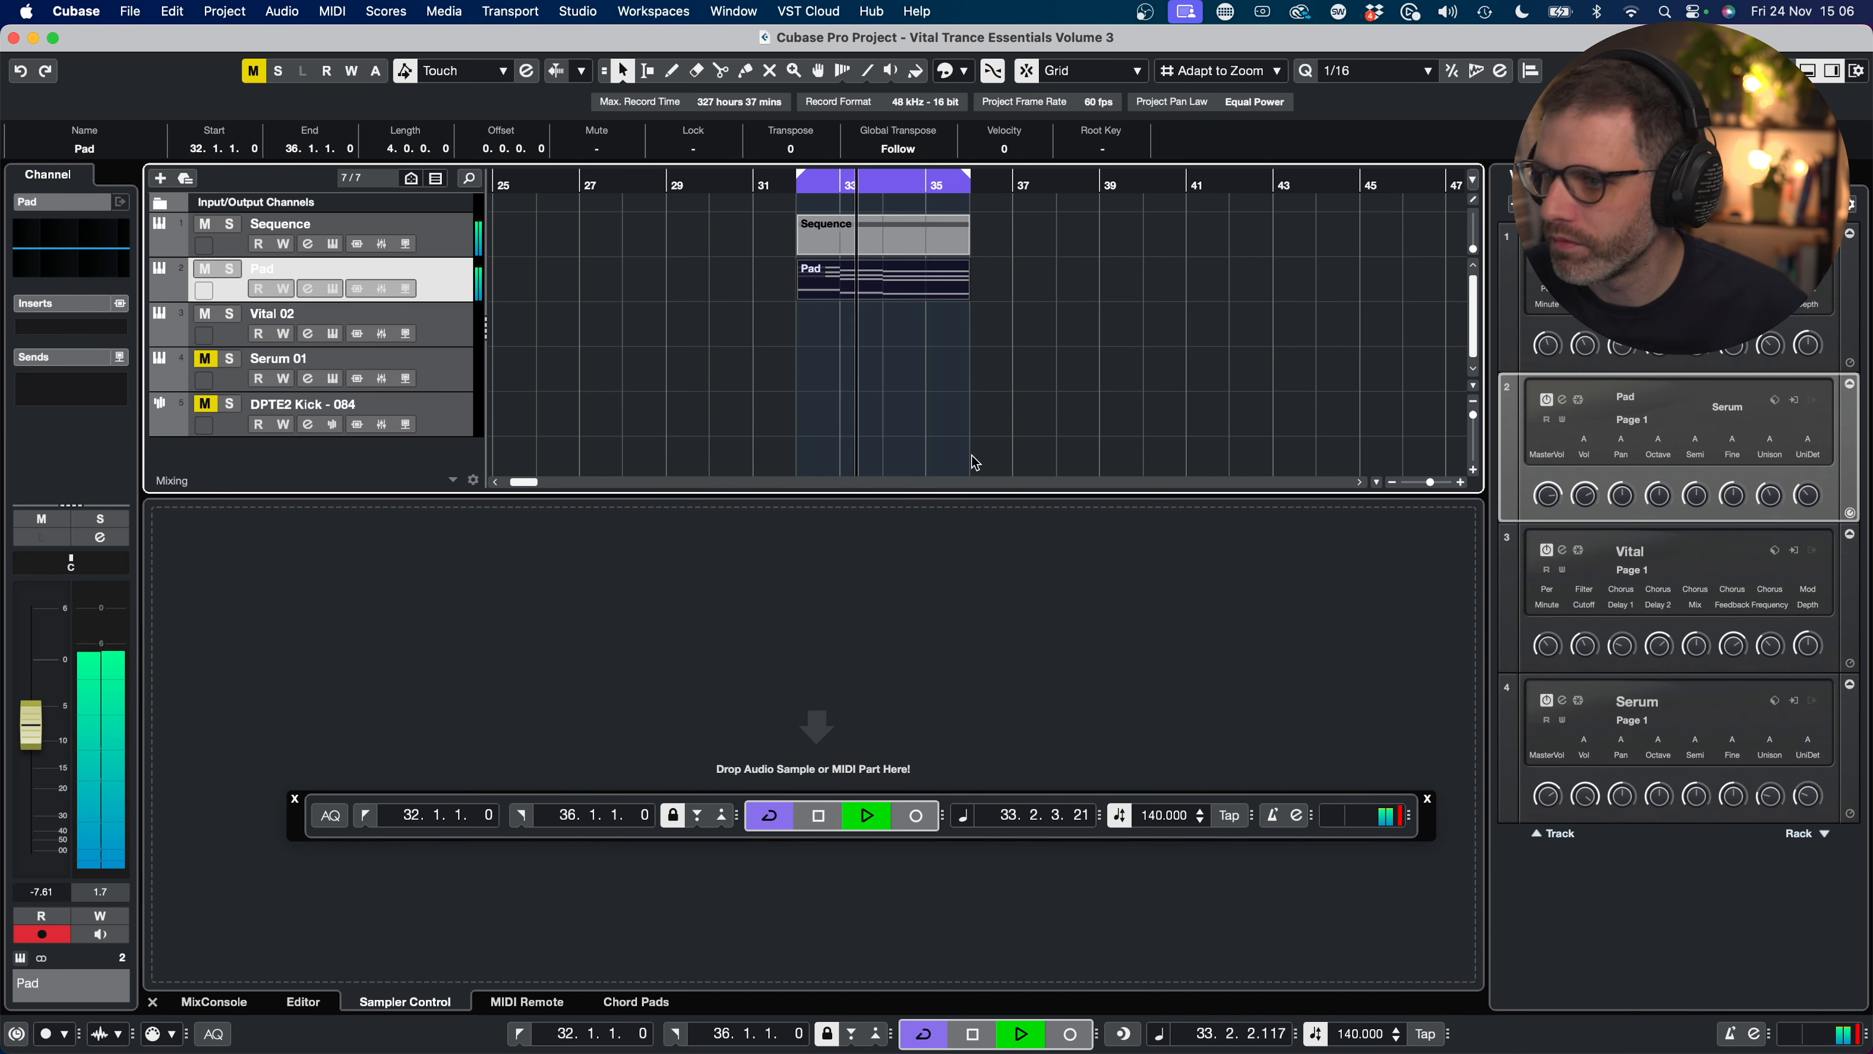
Step: Select the Sequence and Pad tracks together and listen to both parts playing in the loop
click(929, 389)
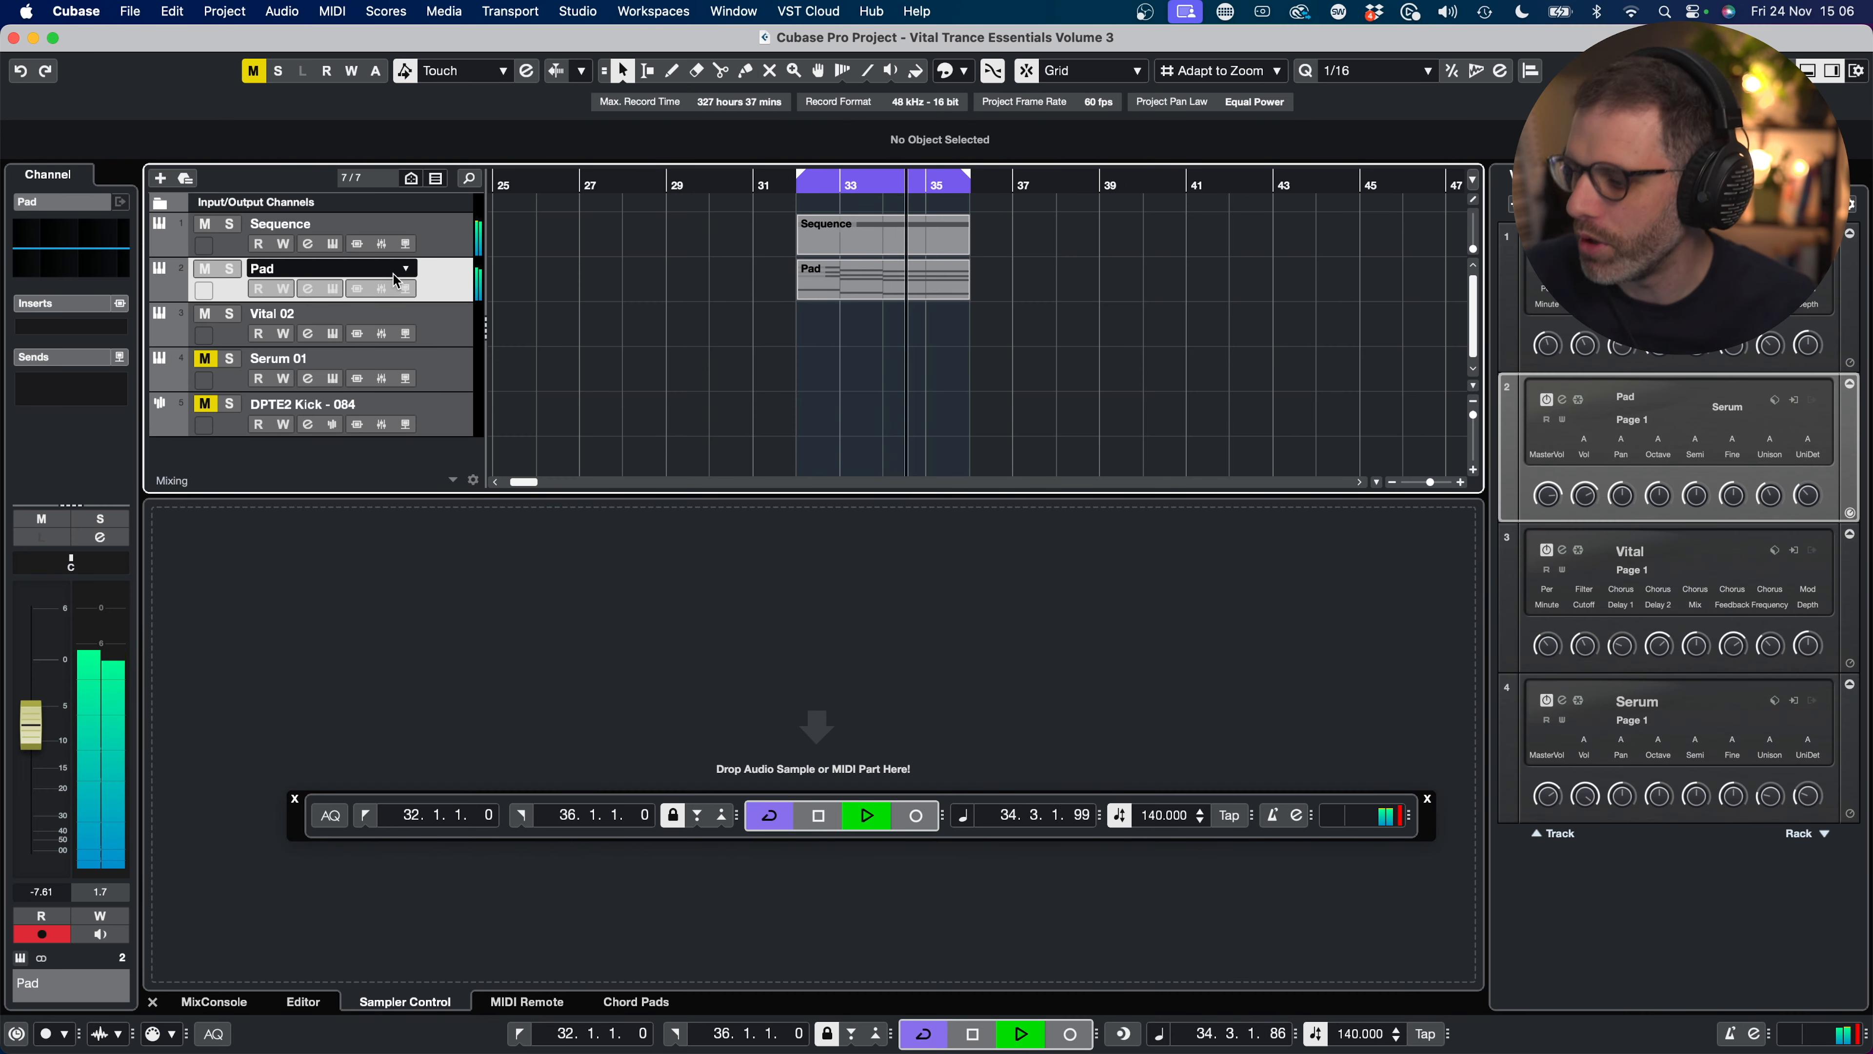
shift+click(236, 243)
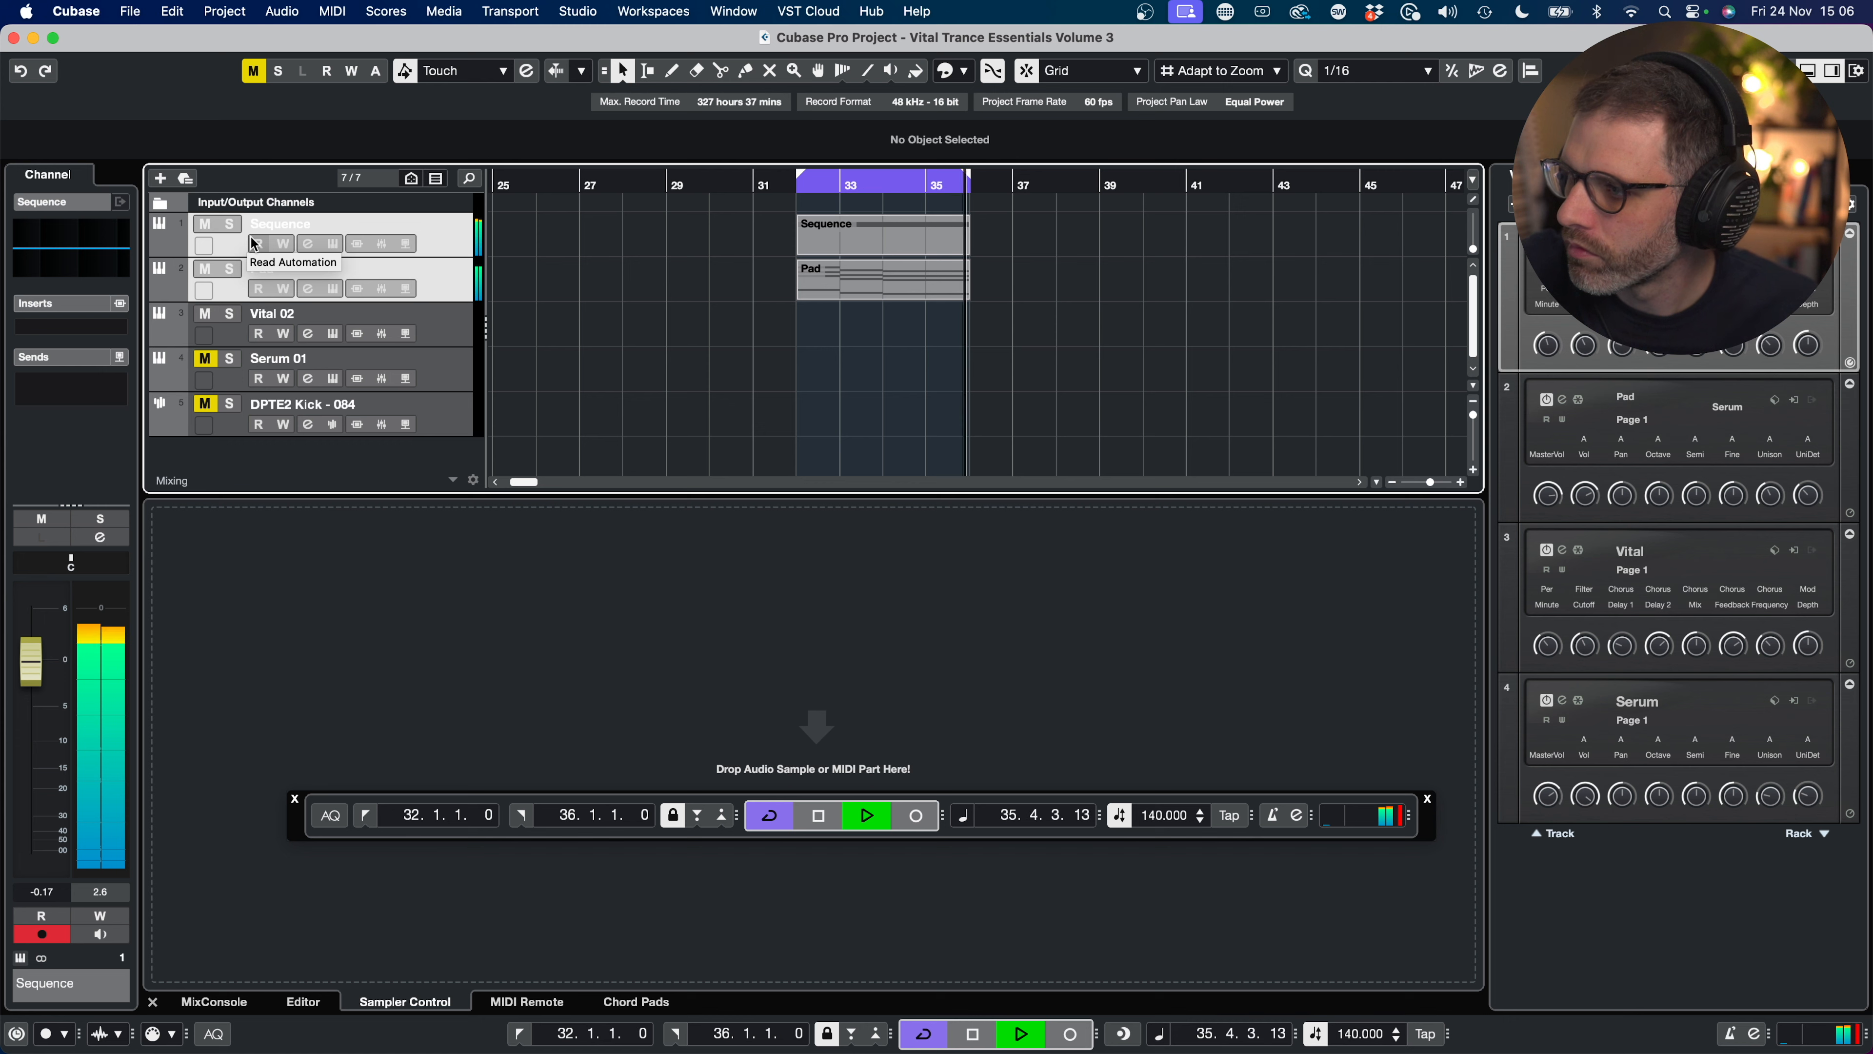
key(space)
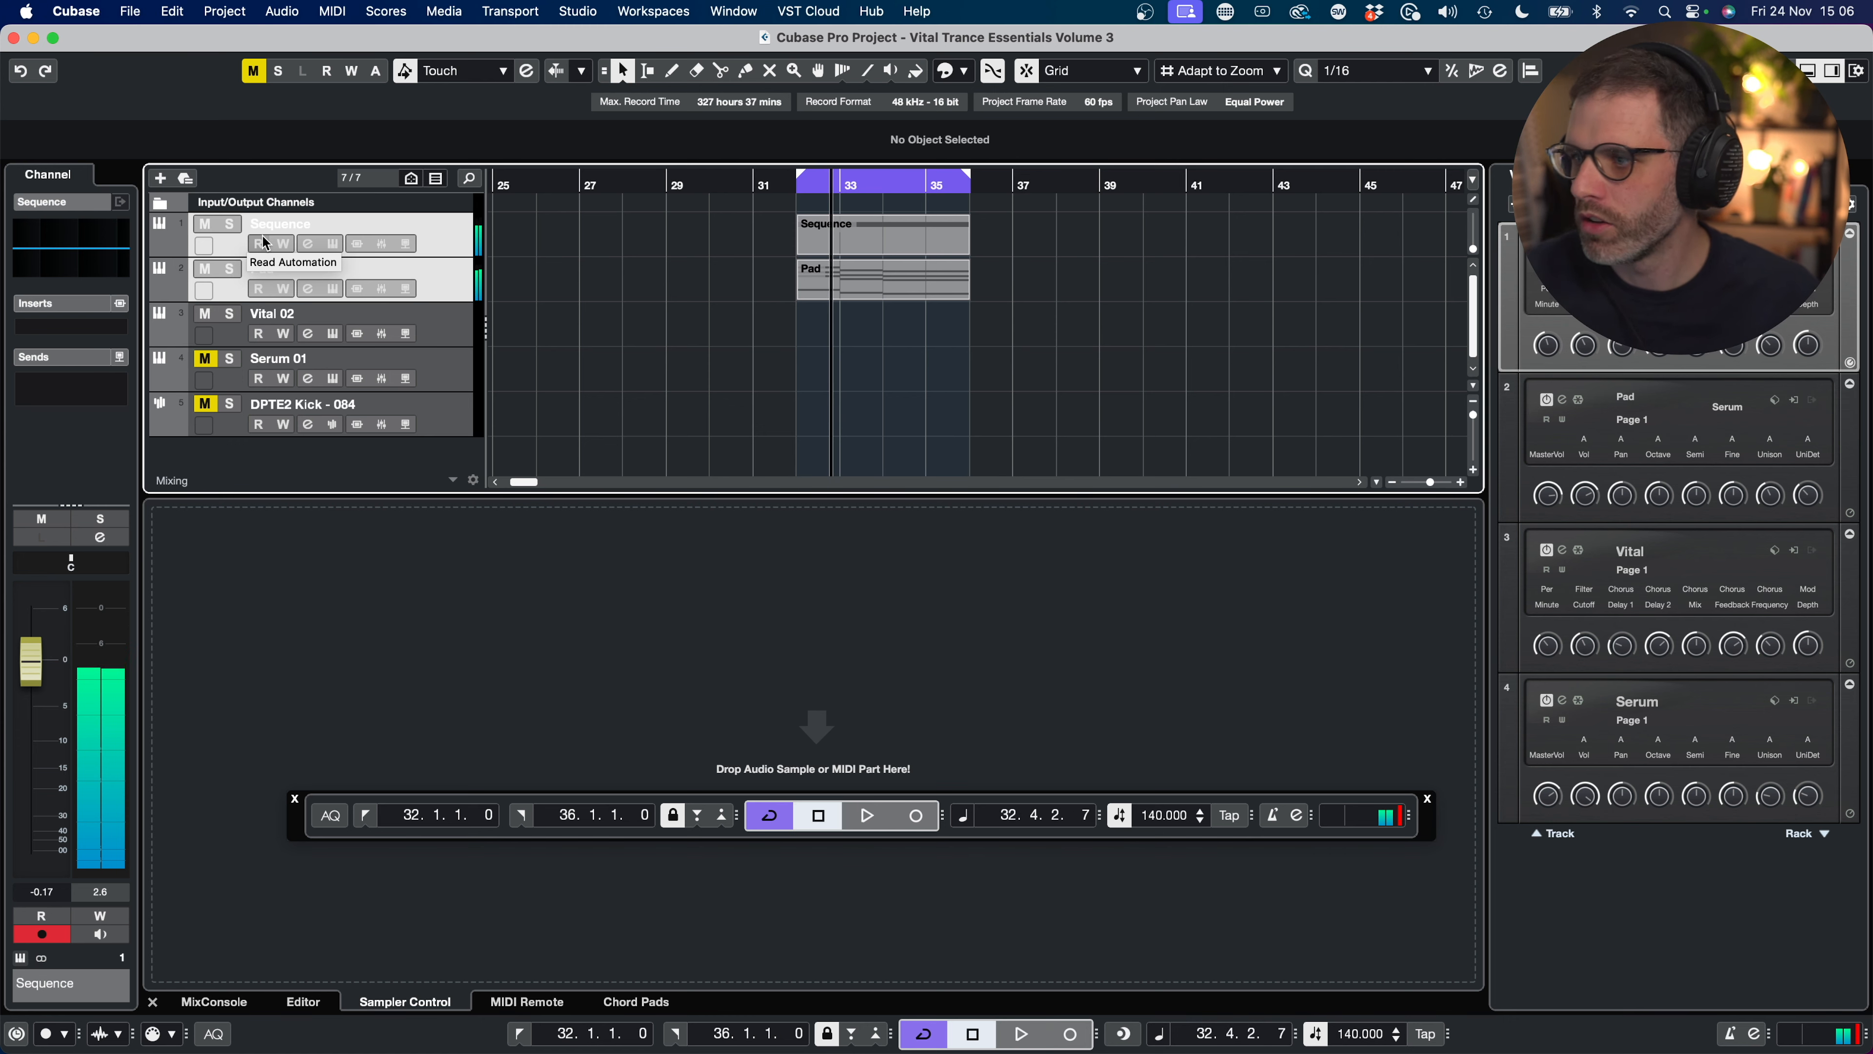
Step: Open the Pad track's Serum instrument and review the As One [DH] preset and its macros
click(333, 289)
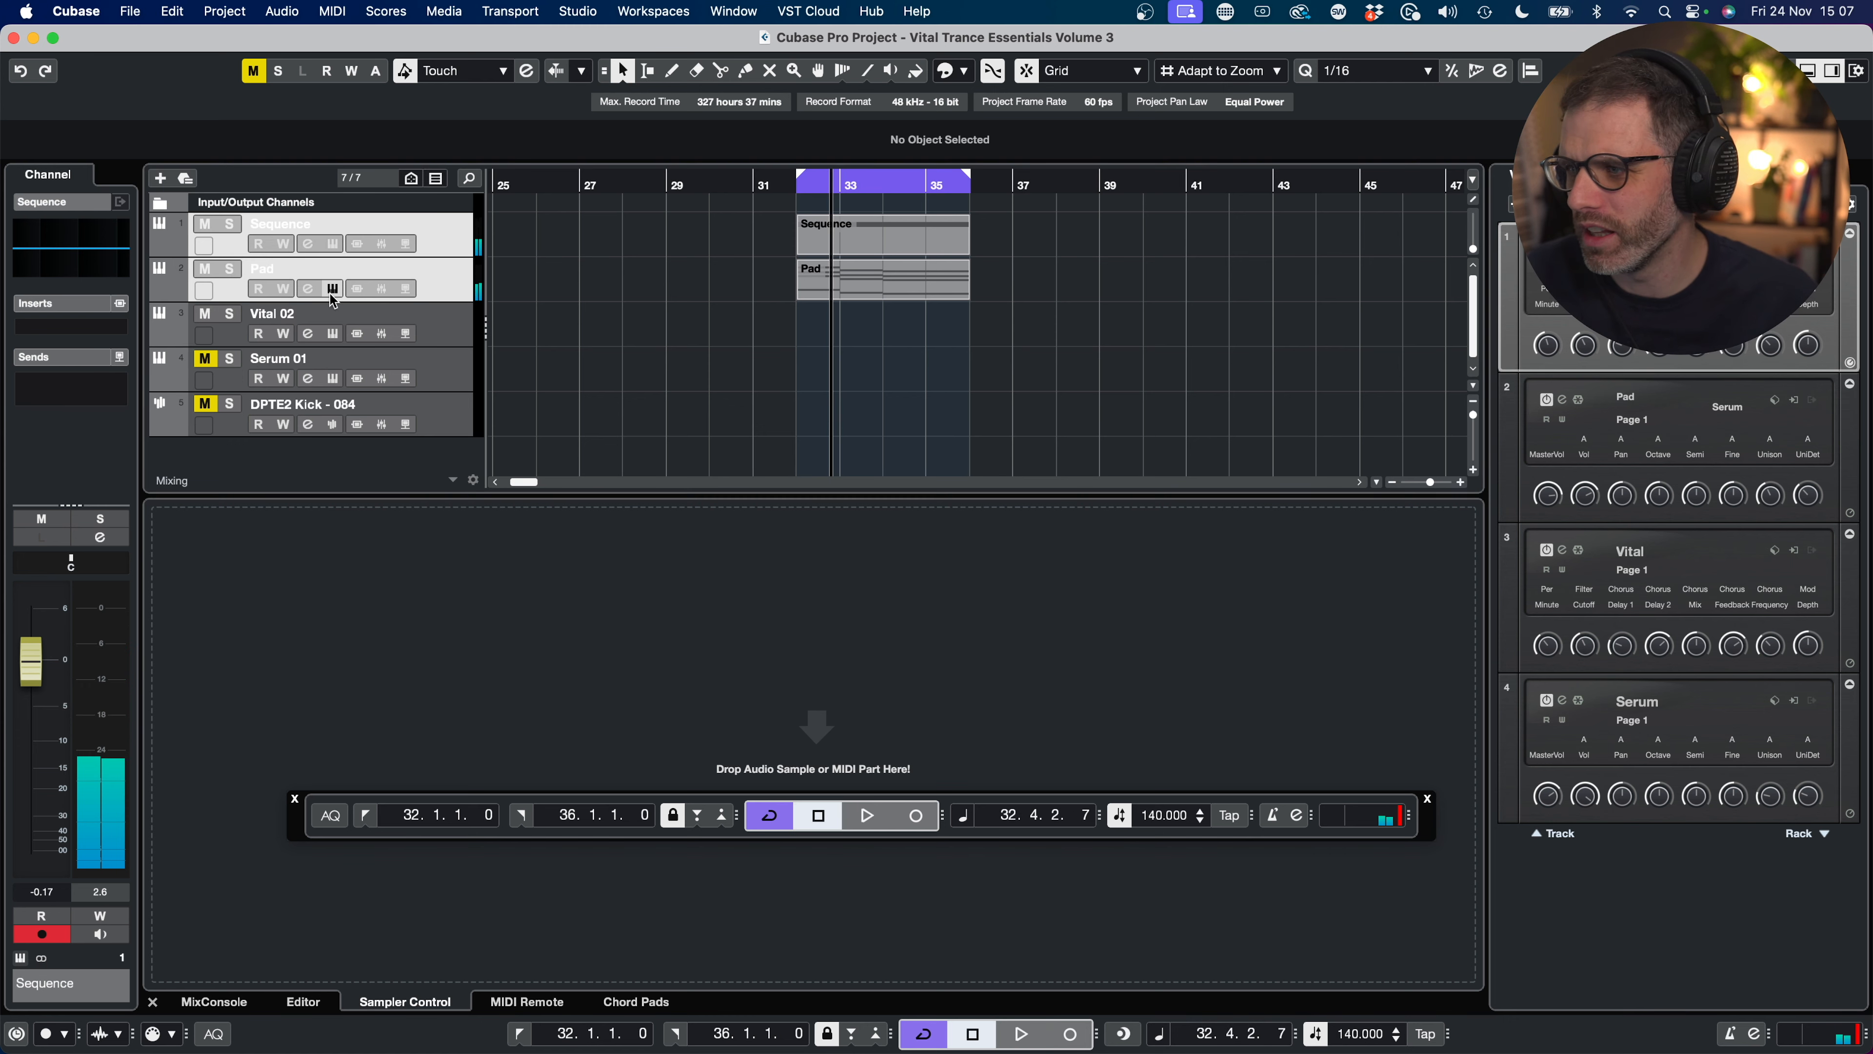
click(1078, 97)
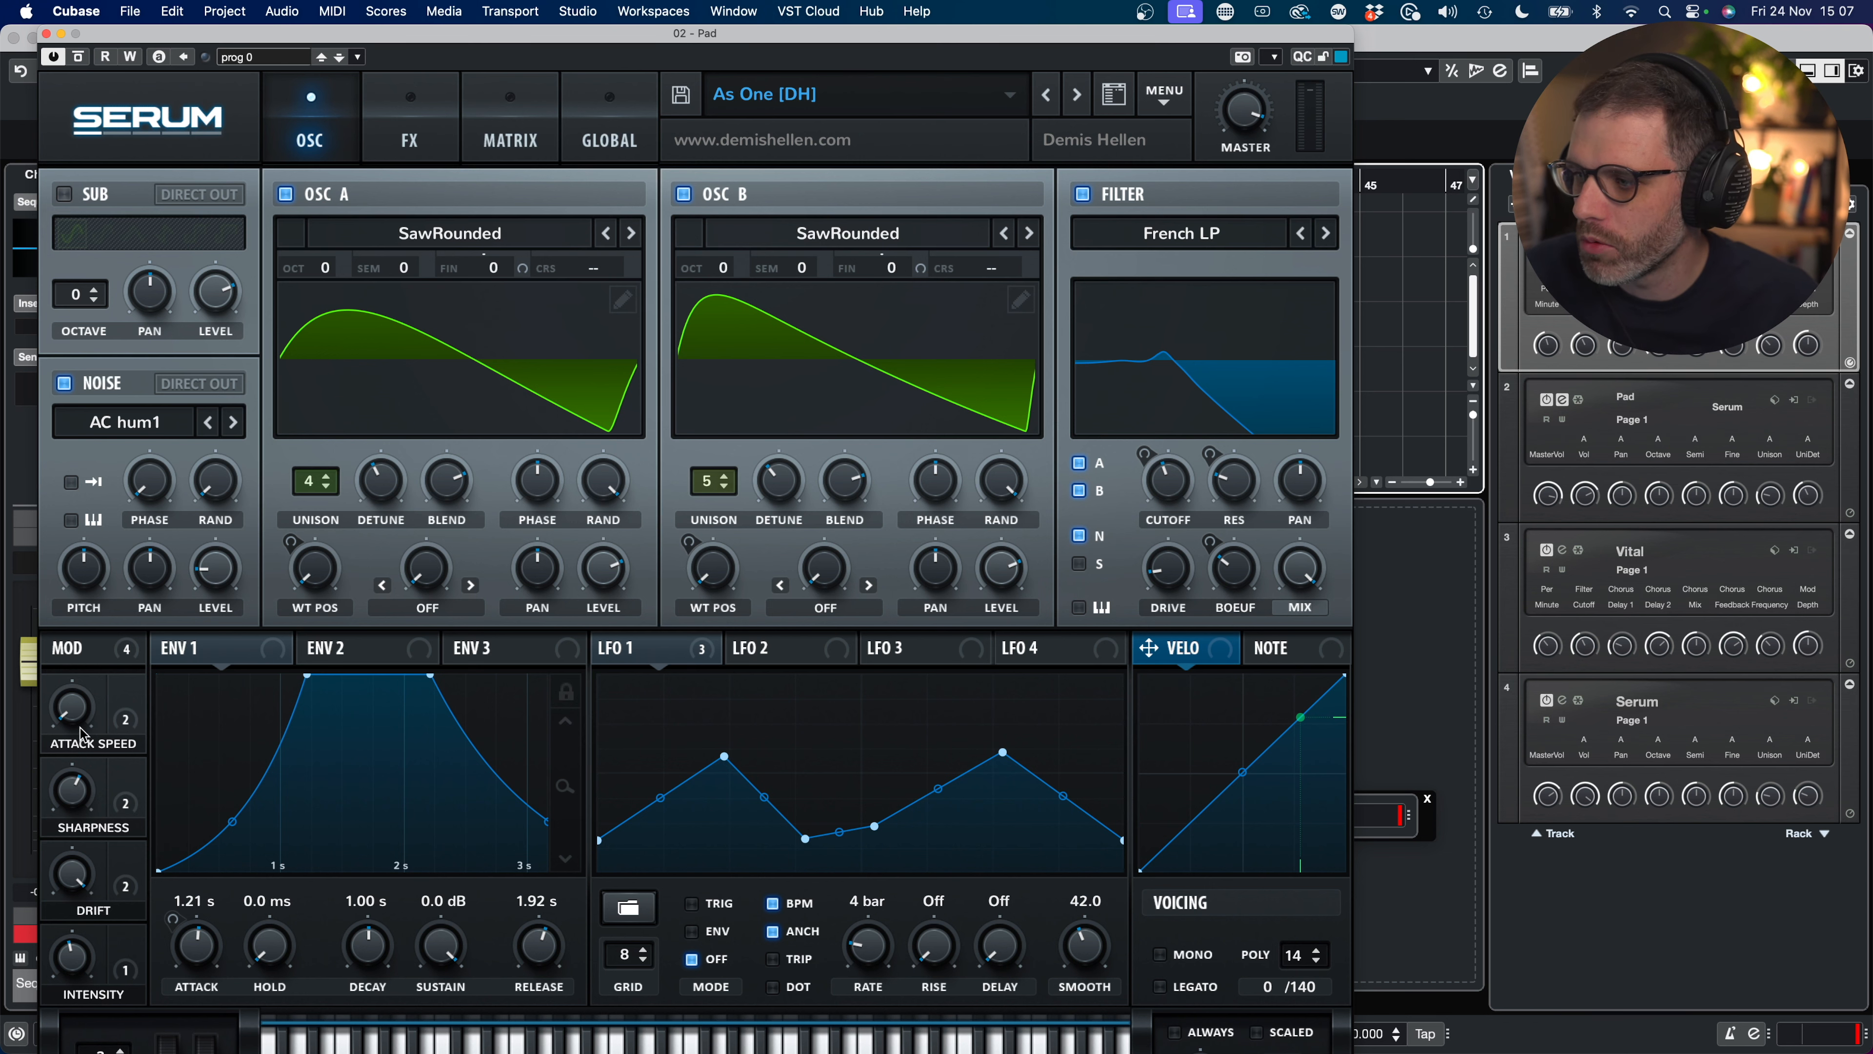
click(45, 35)
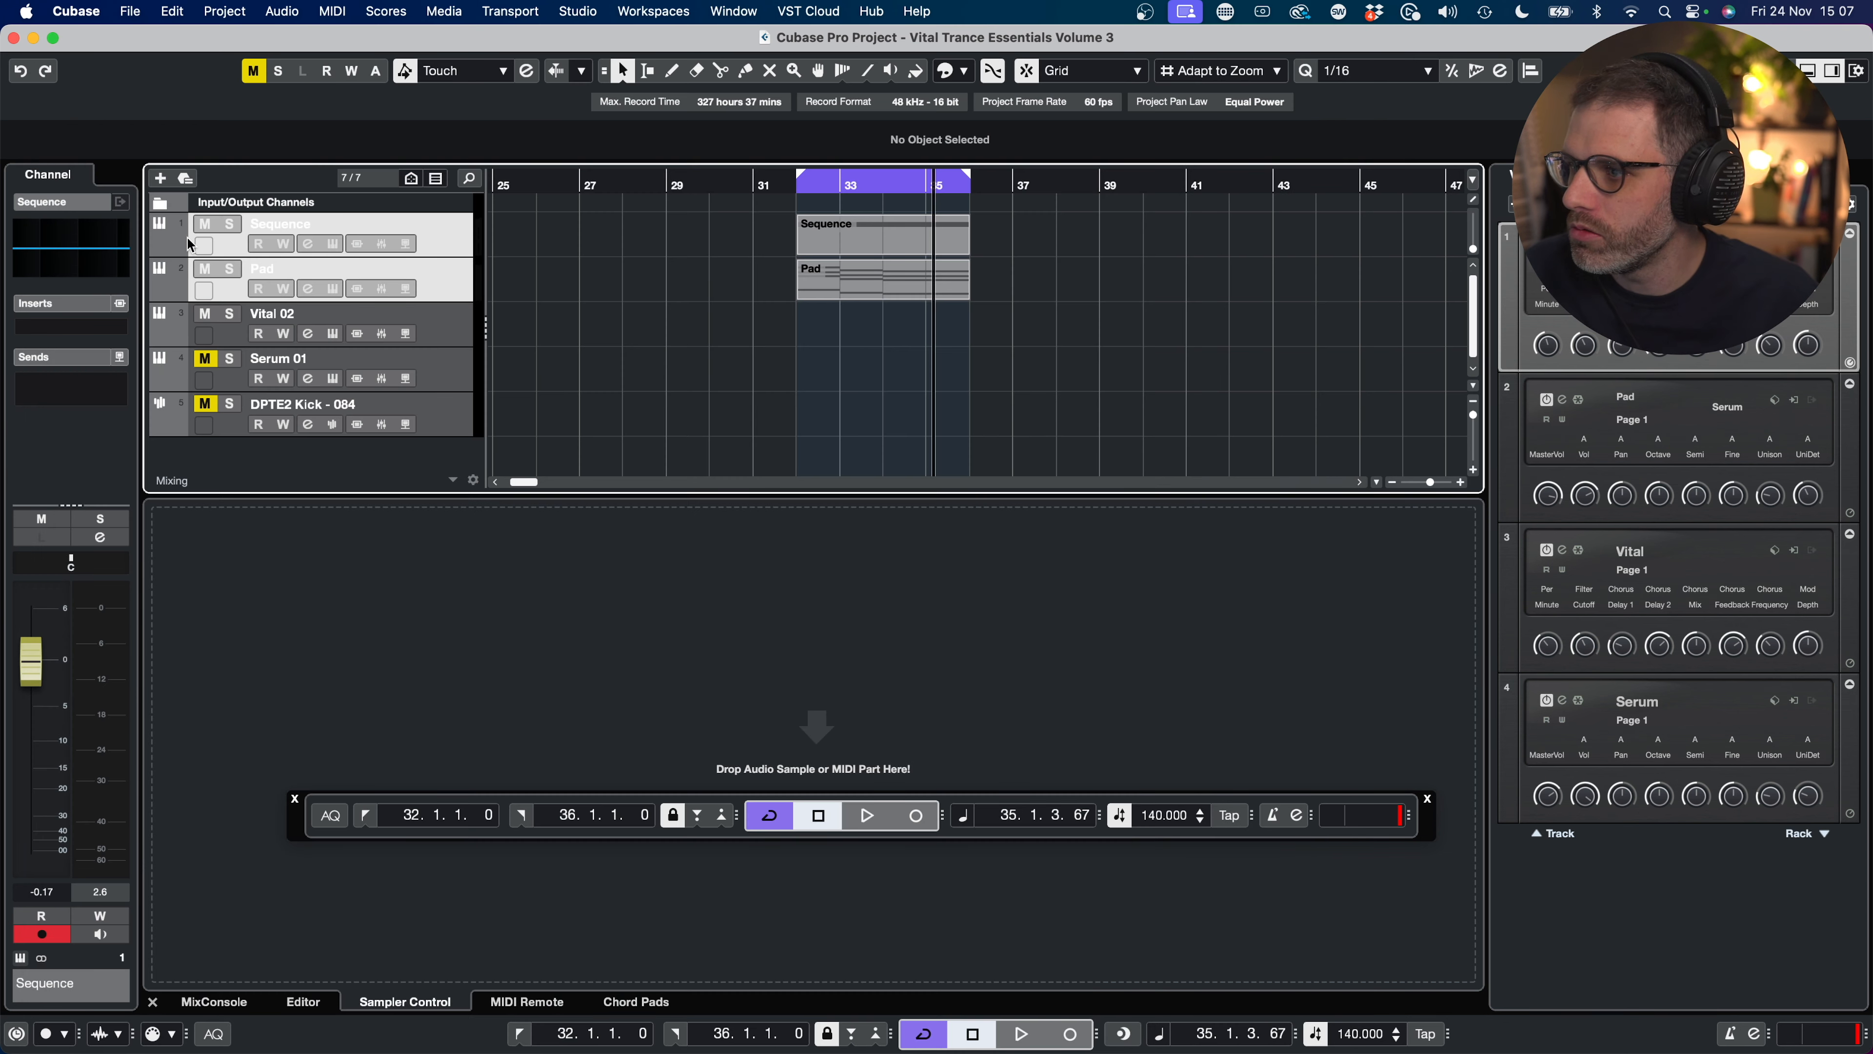
Step: Audition the Pad with the Sequence track muted, view its Serum preset during playback, and unmute the Sequence track
key(space)
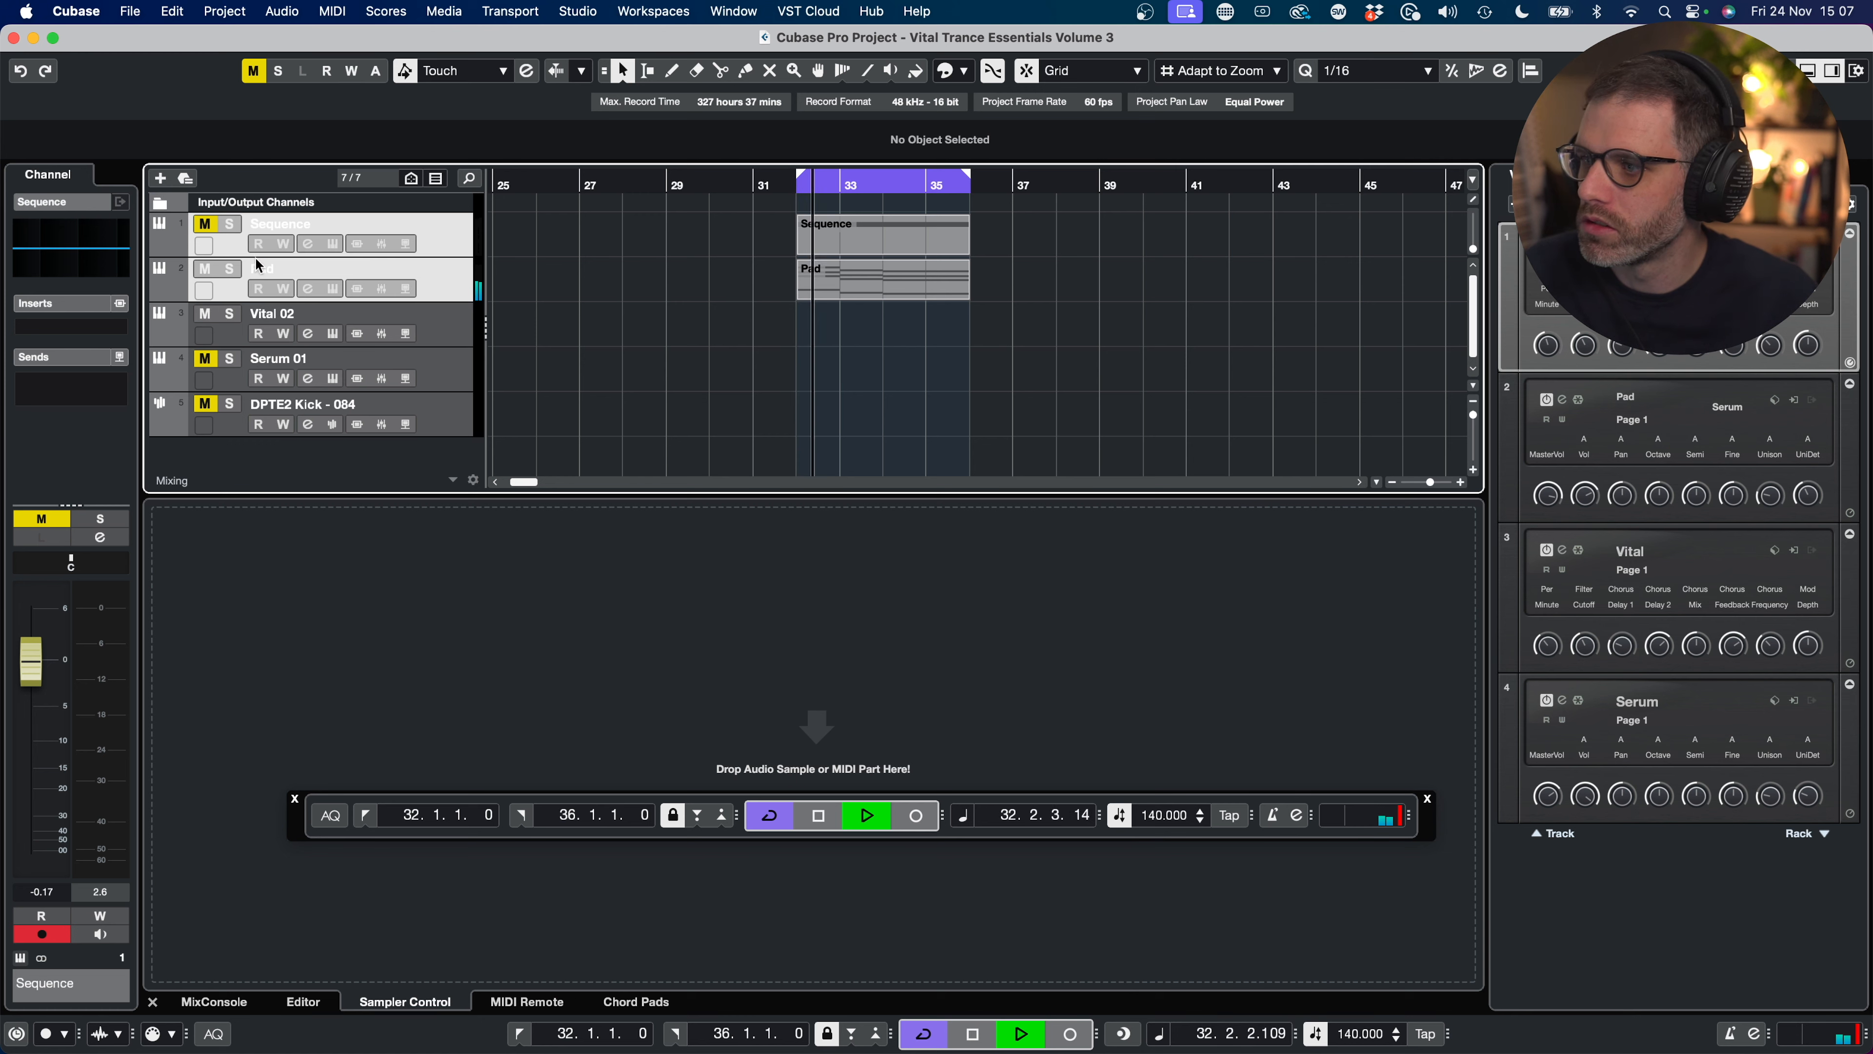
click(334, 289)
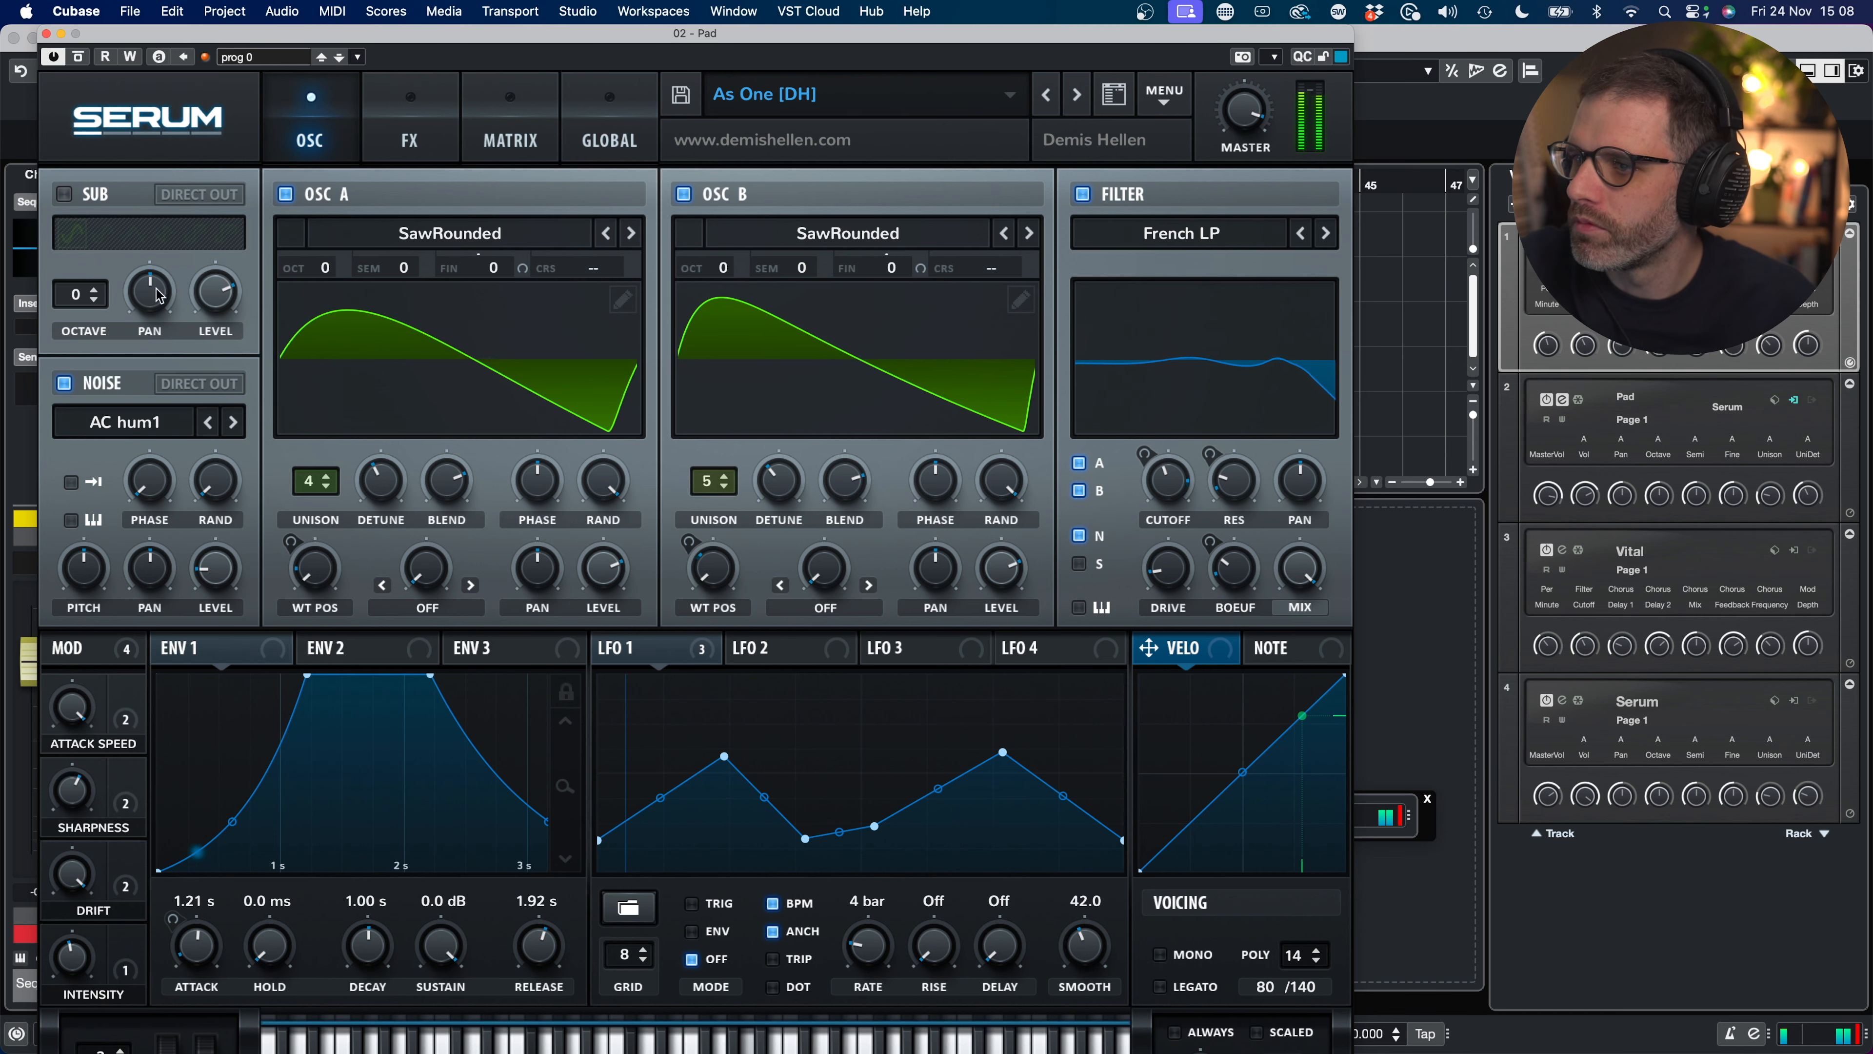
click(46, 34)
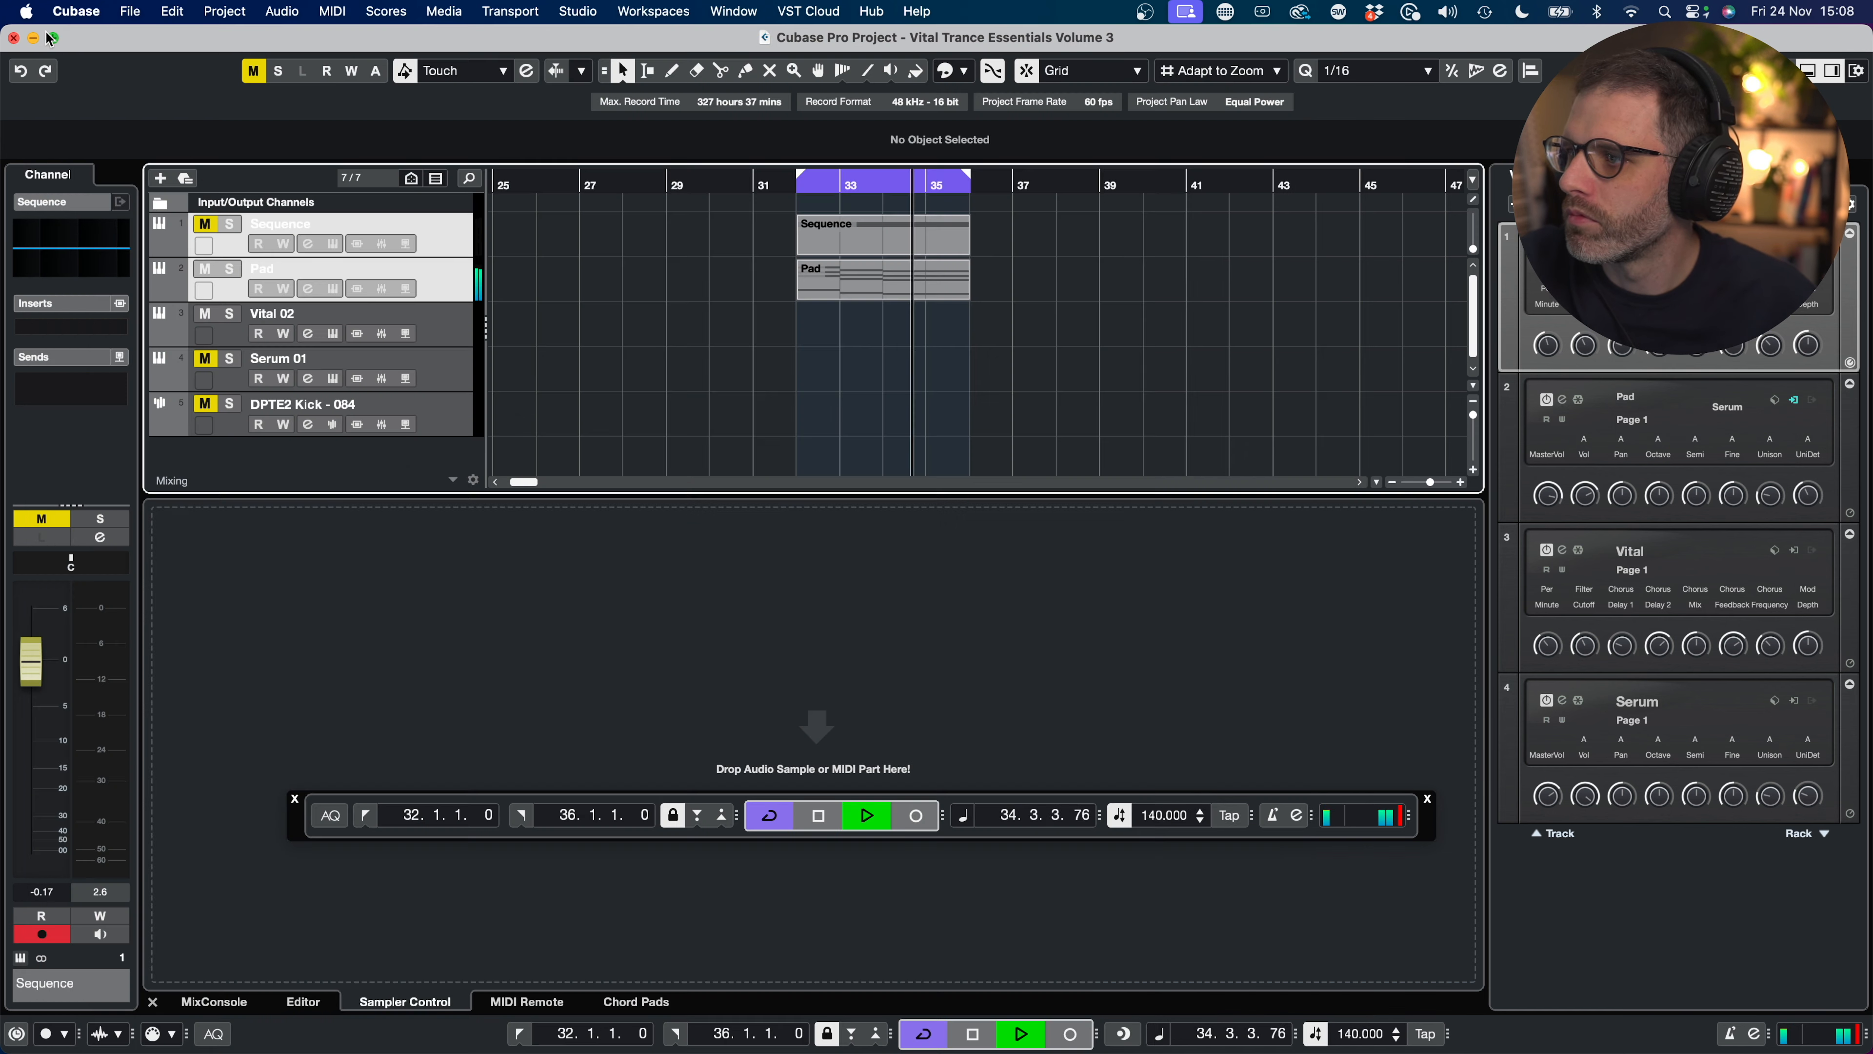
click(202, 224)
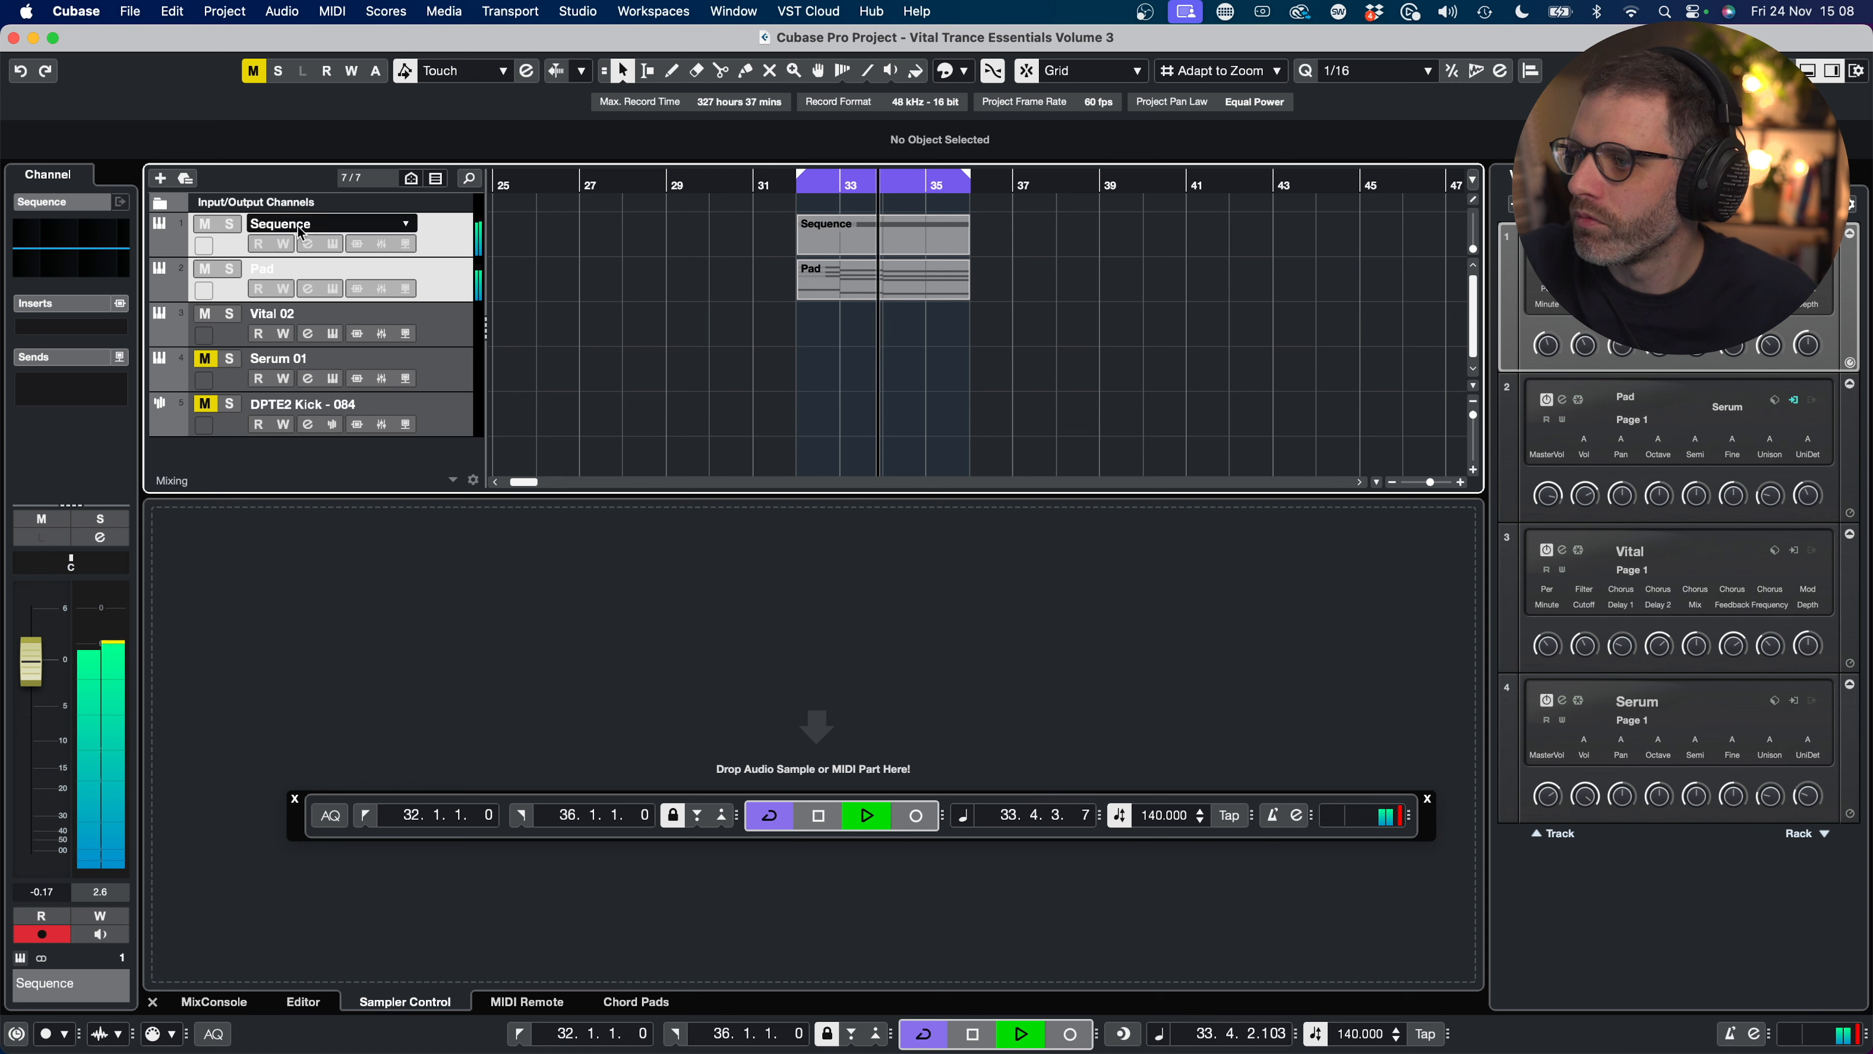
Step: Transpose the Sequence part's sustained note to A2, one semitone up and one octave down, and listen to the result
double_click(856, 235)
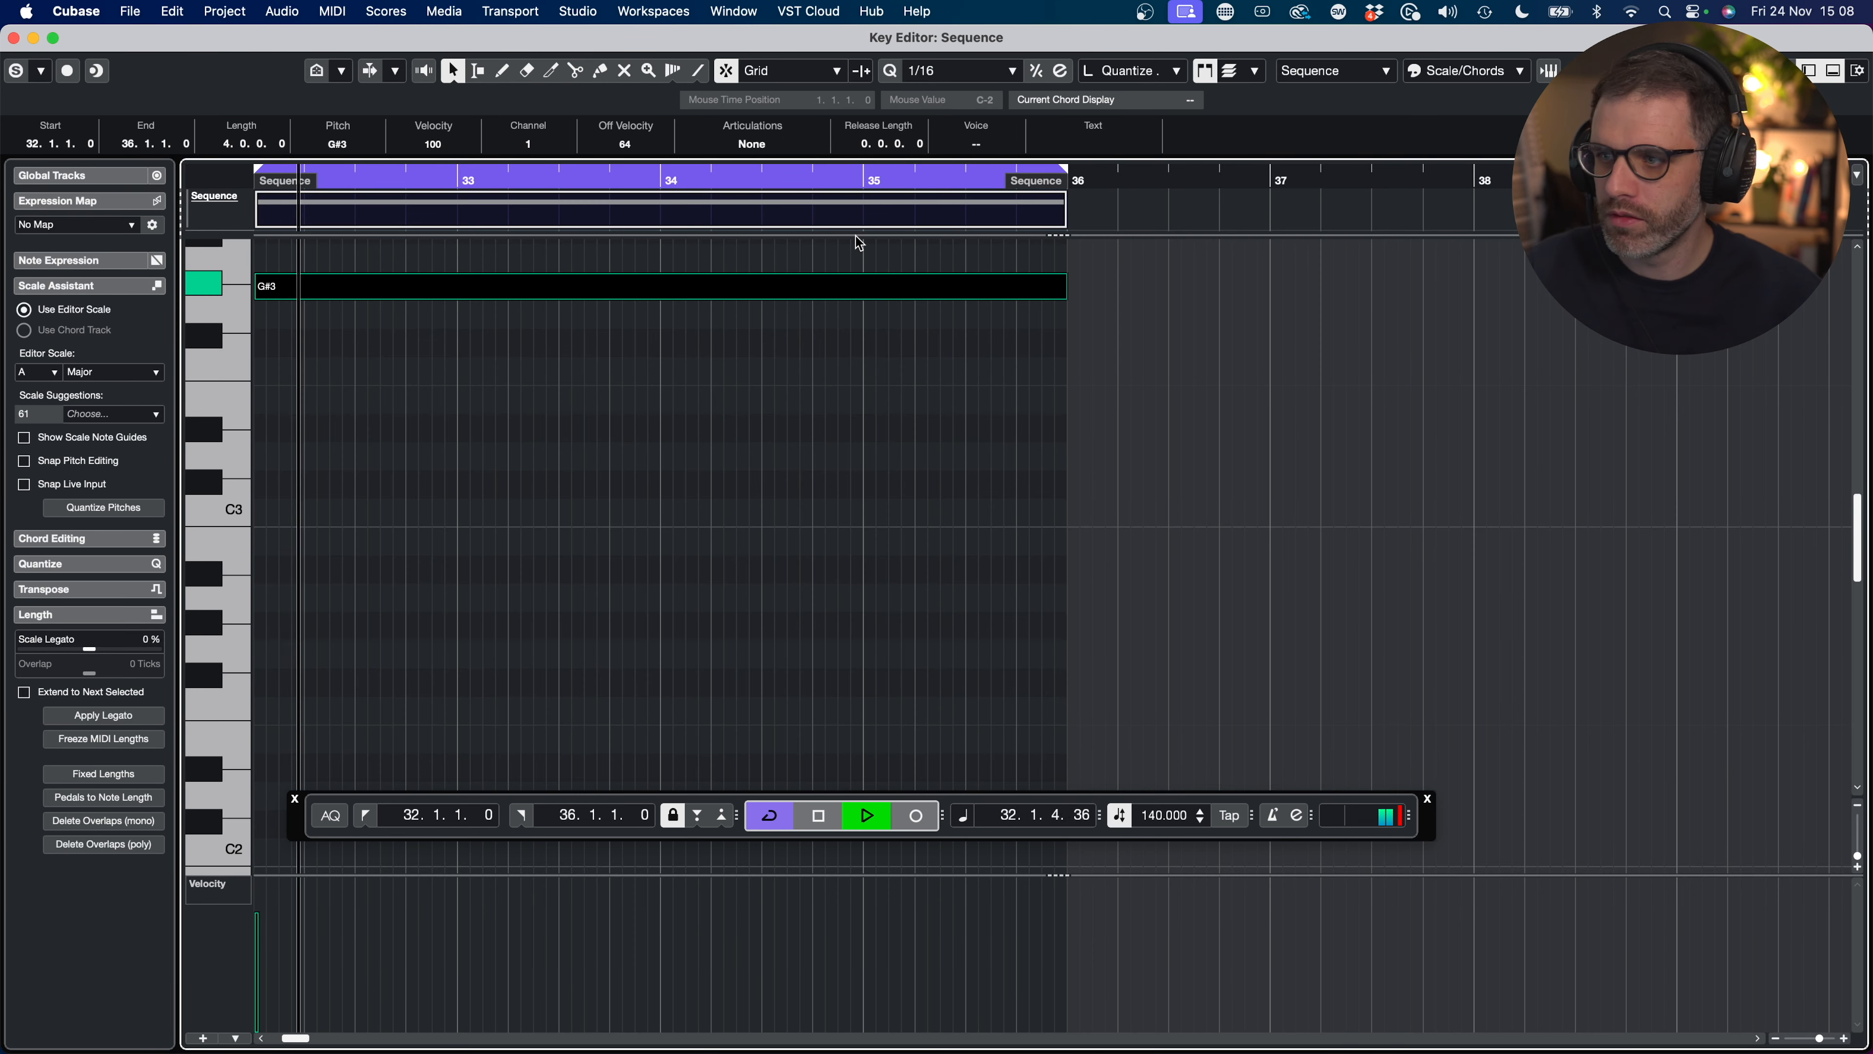
key(Up)
key(shift+Down)
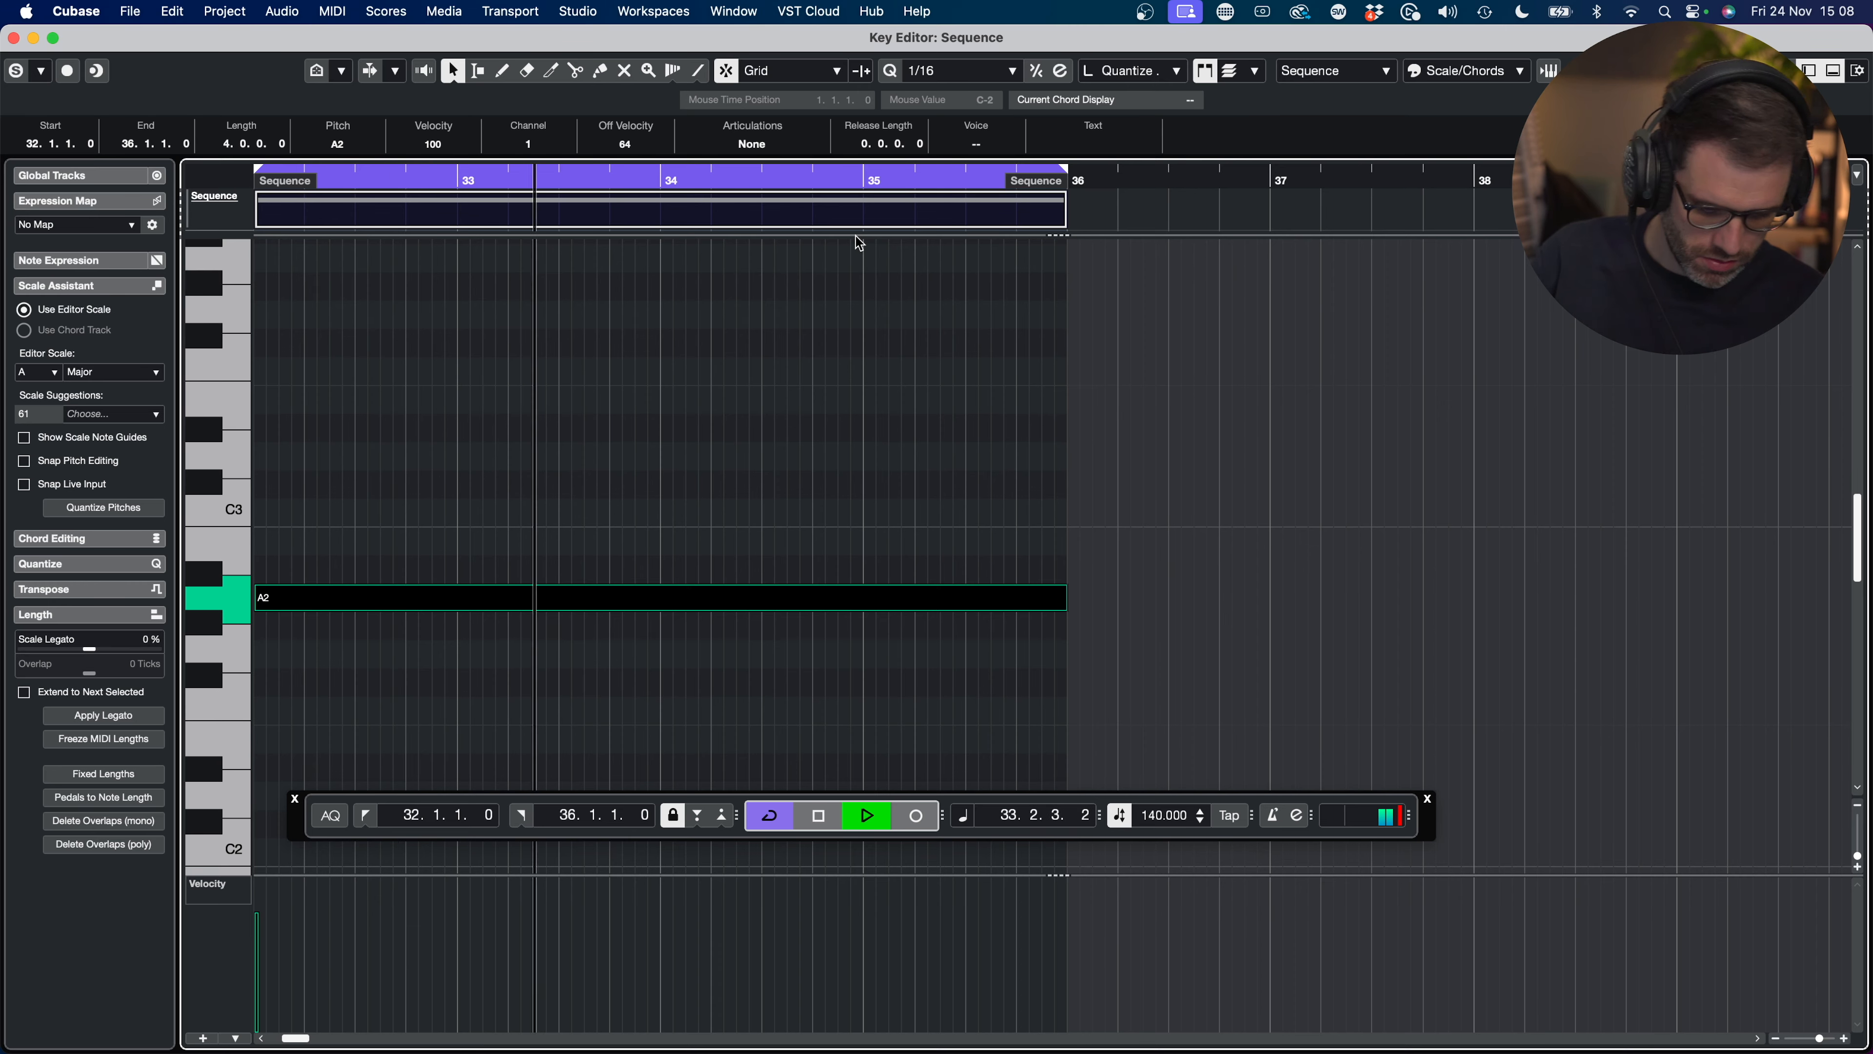
key(Escape)
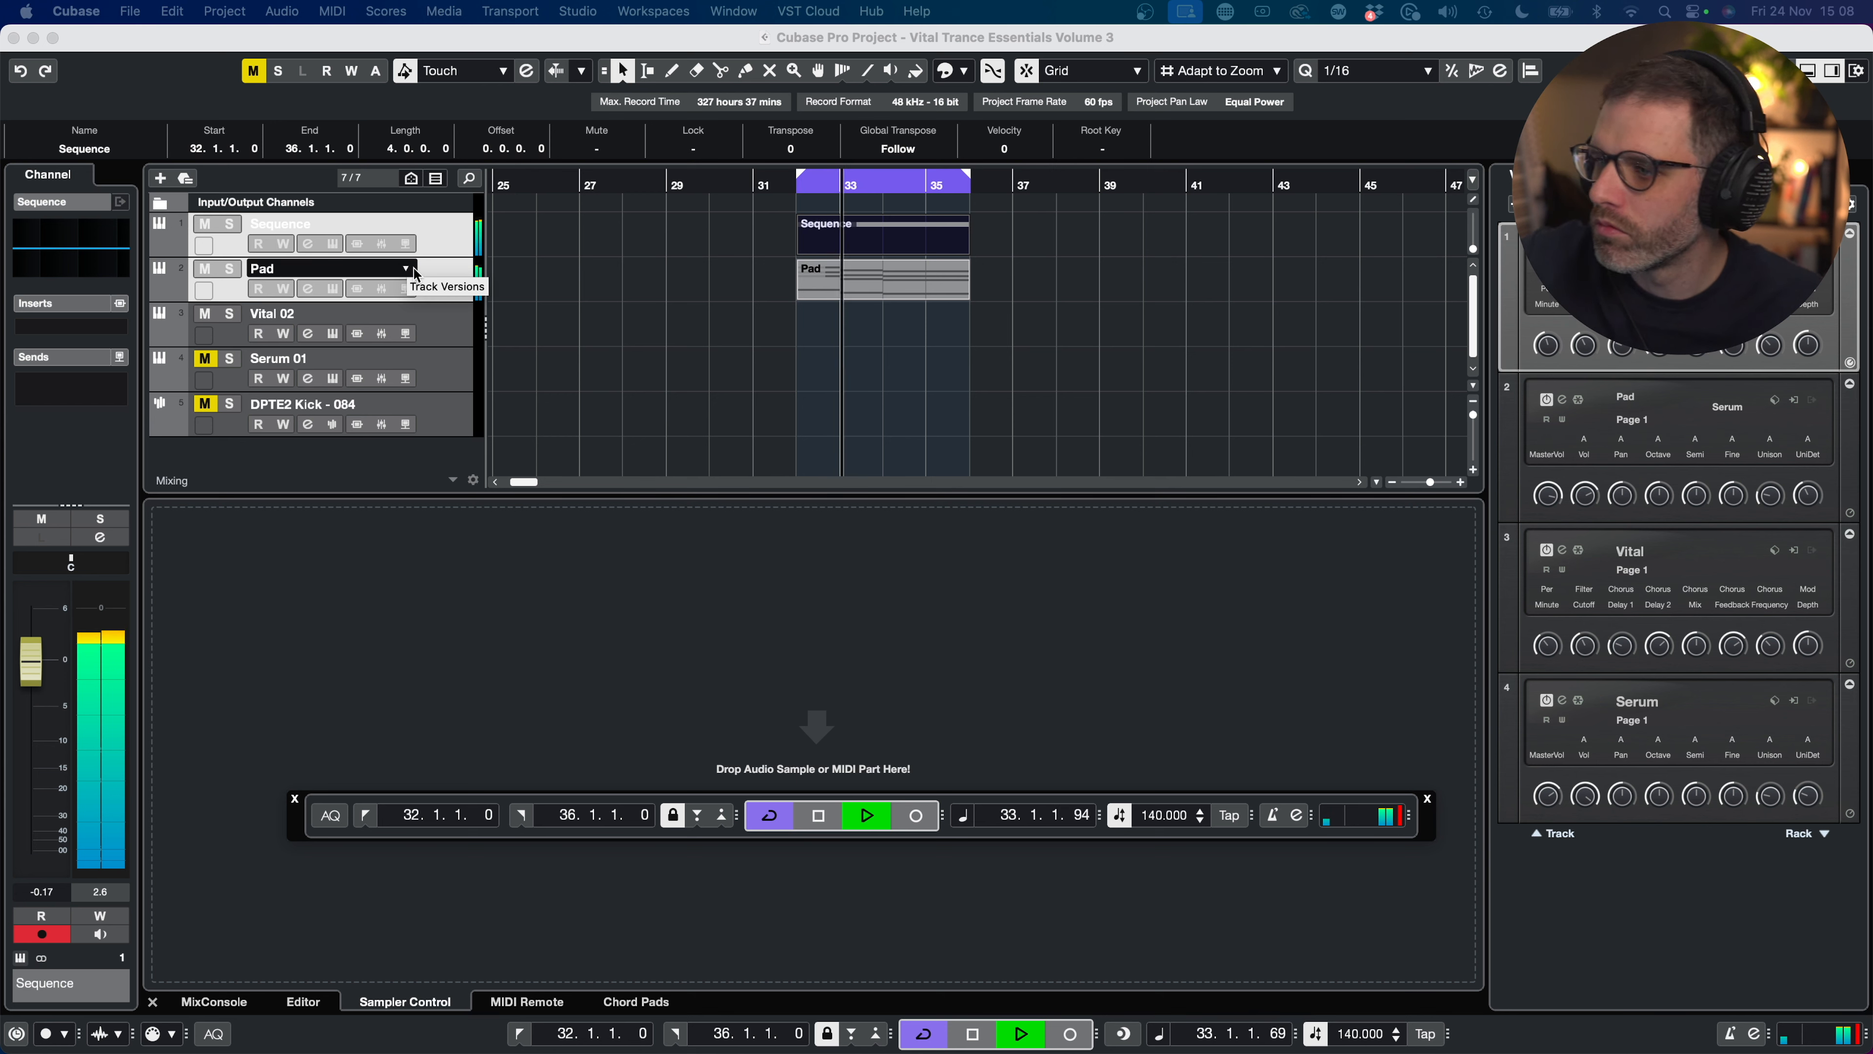
key(space)
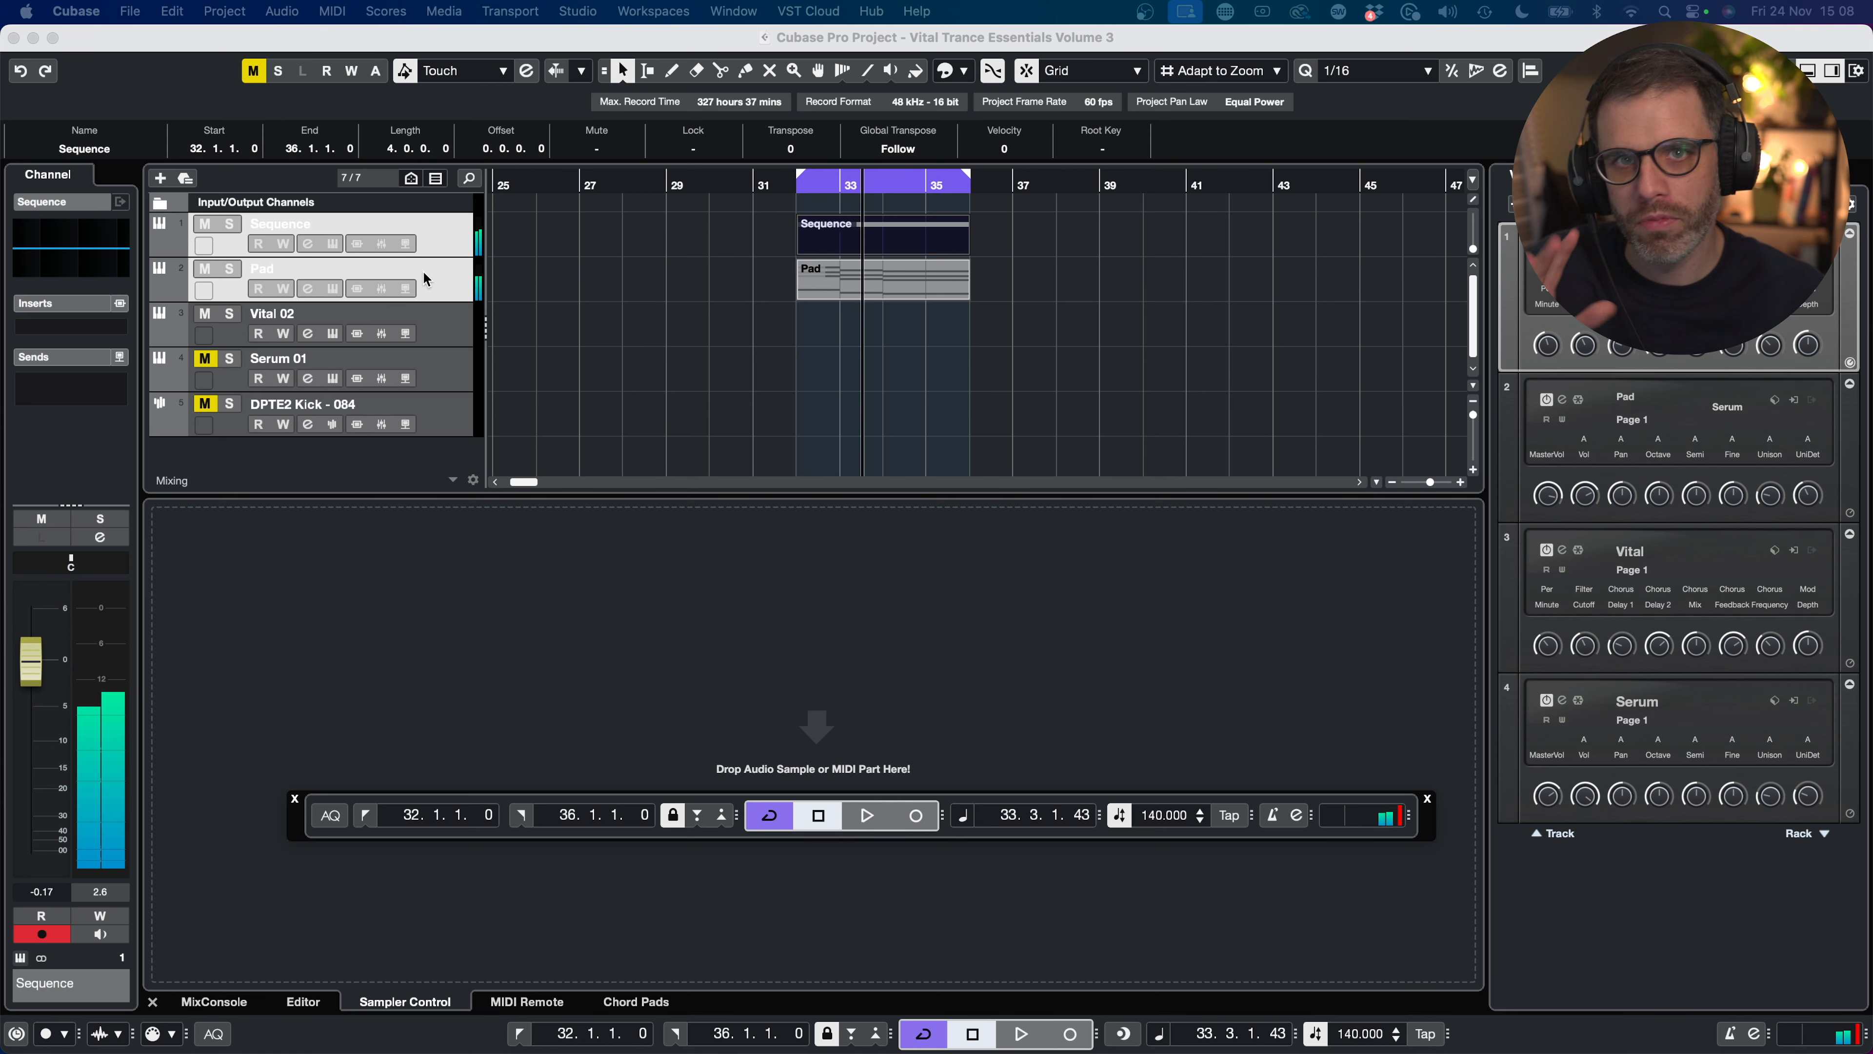
Step: Open the Sequence track's Vital instrument and examine the Trance Sequence X [DH] preset
click(448, 242)
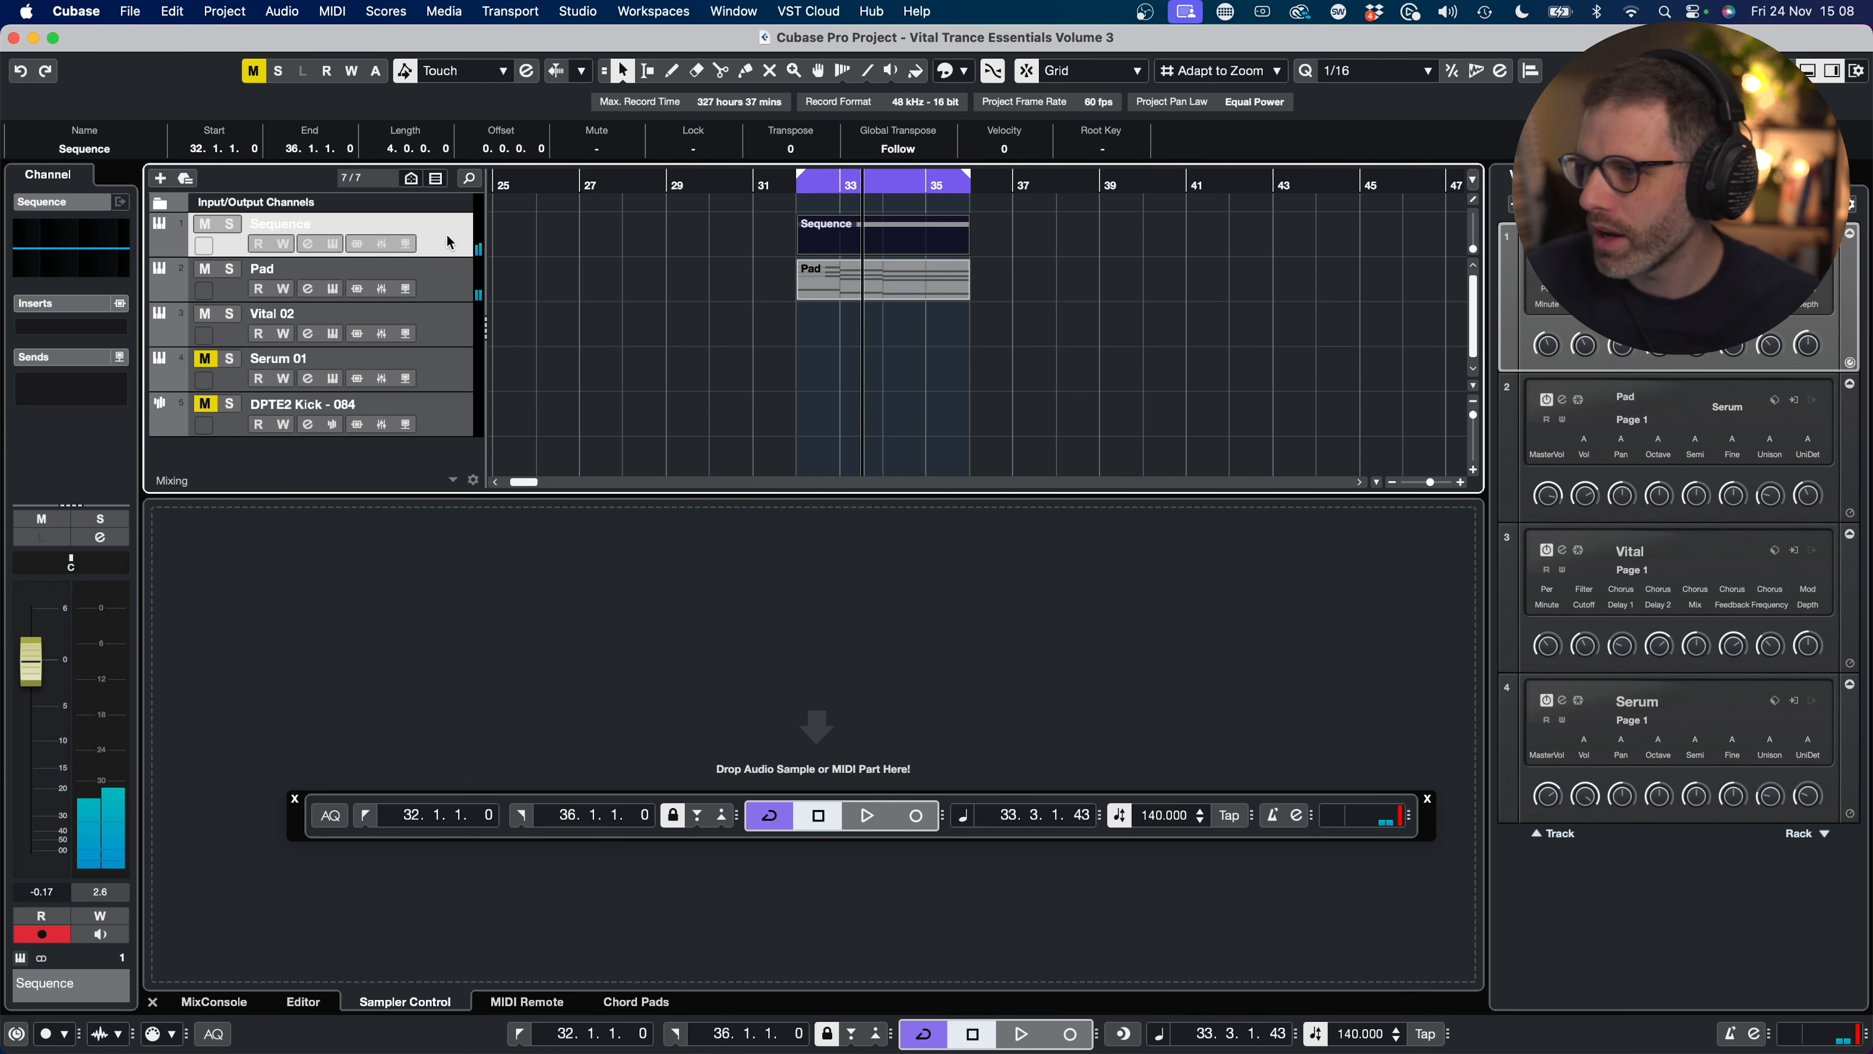
click(332, 245)
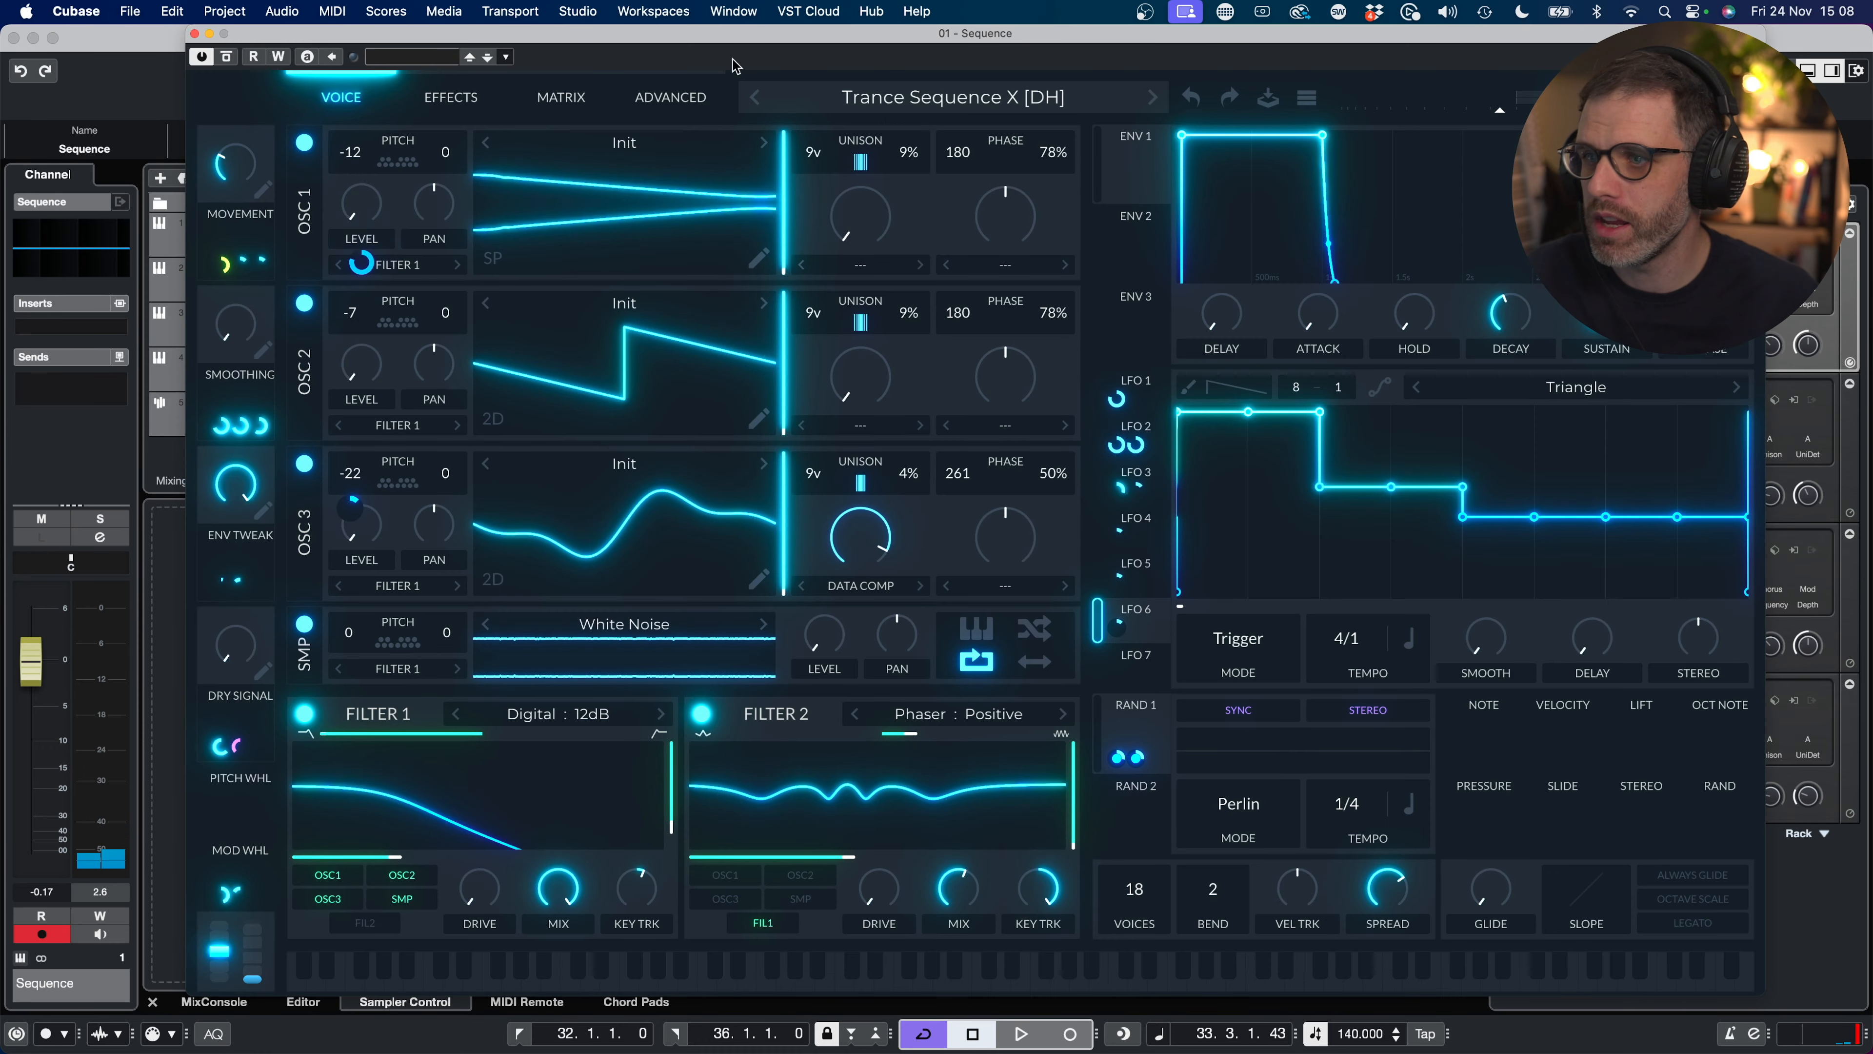
drag(733, 65, 566, 19)
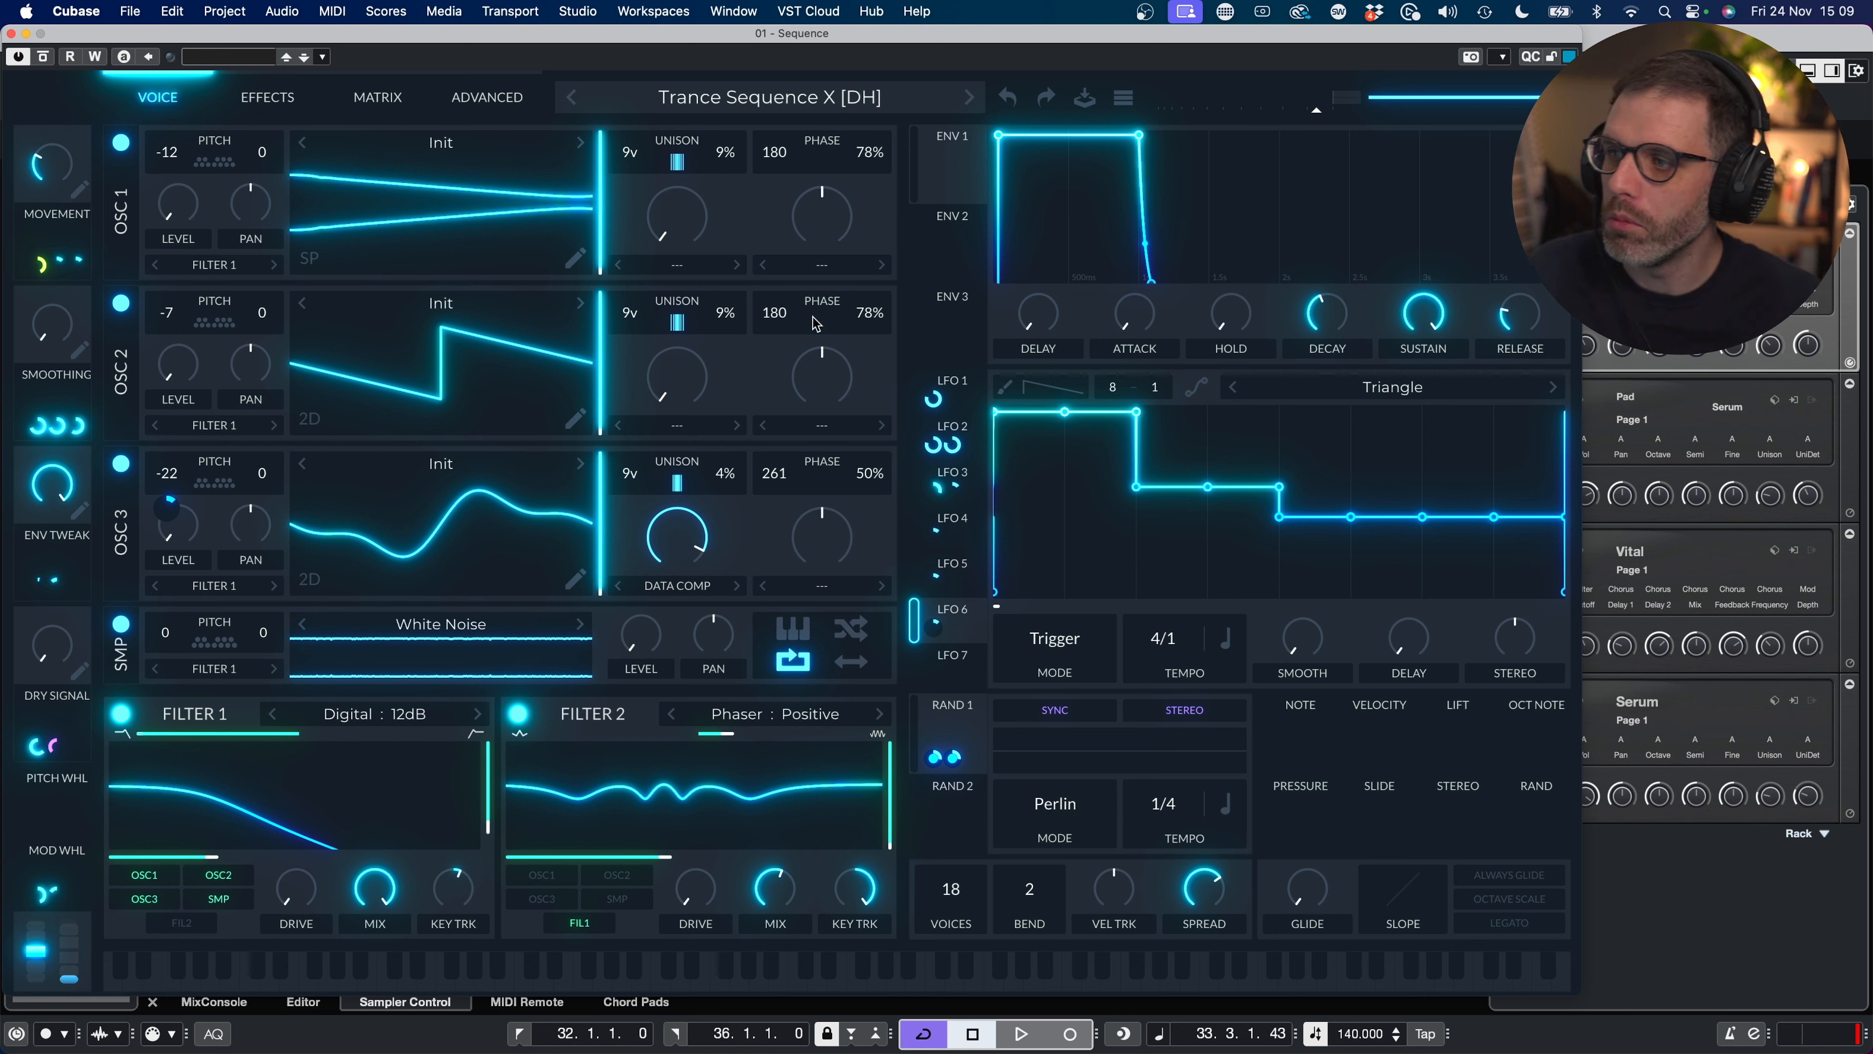
click(11, 33)
Step: Duplicate the Sequence track, move the copy's part to bar 36, and loop playback over bars 36 to 40
right_click(453, 226)
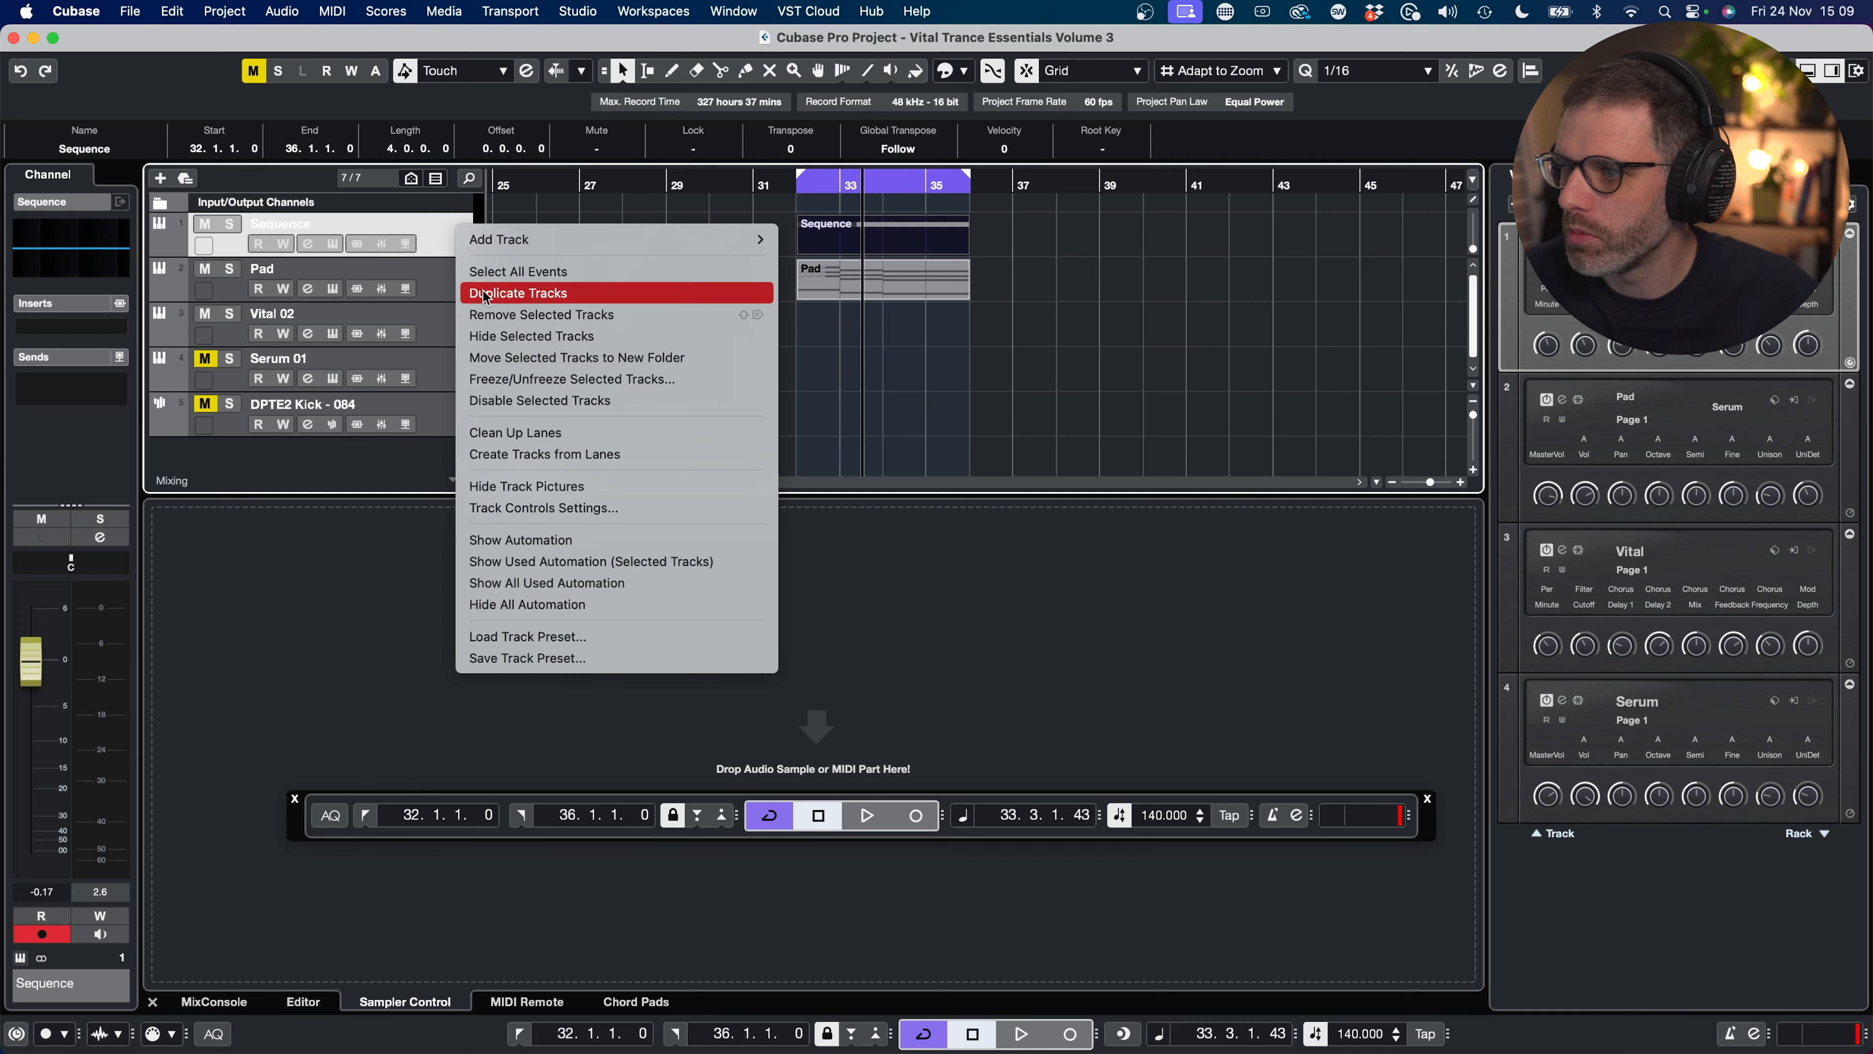
click(493, 294)
drag(839, 275, 1017, 284)
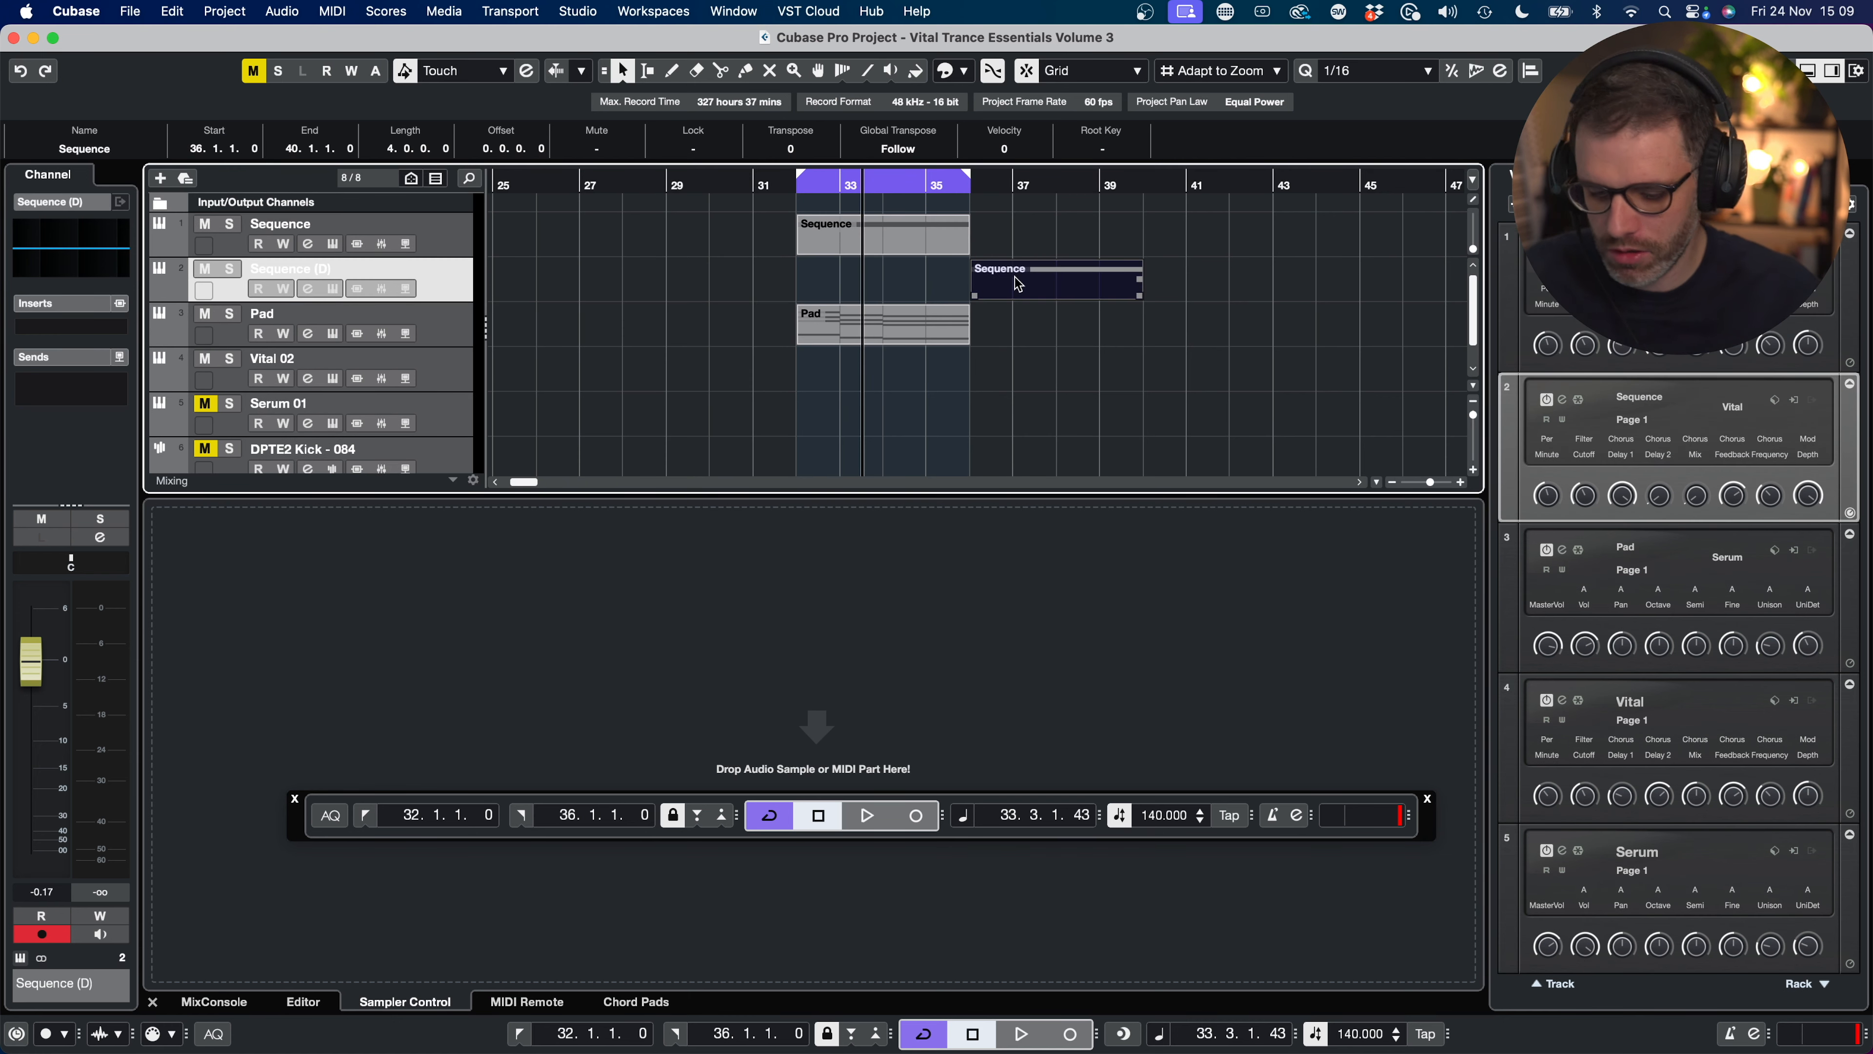
key(p)
key(KP_1)
key(space)
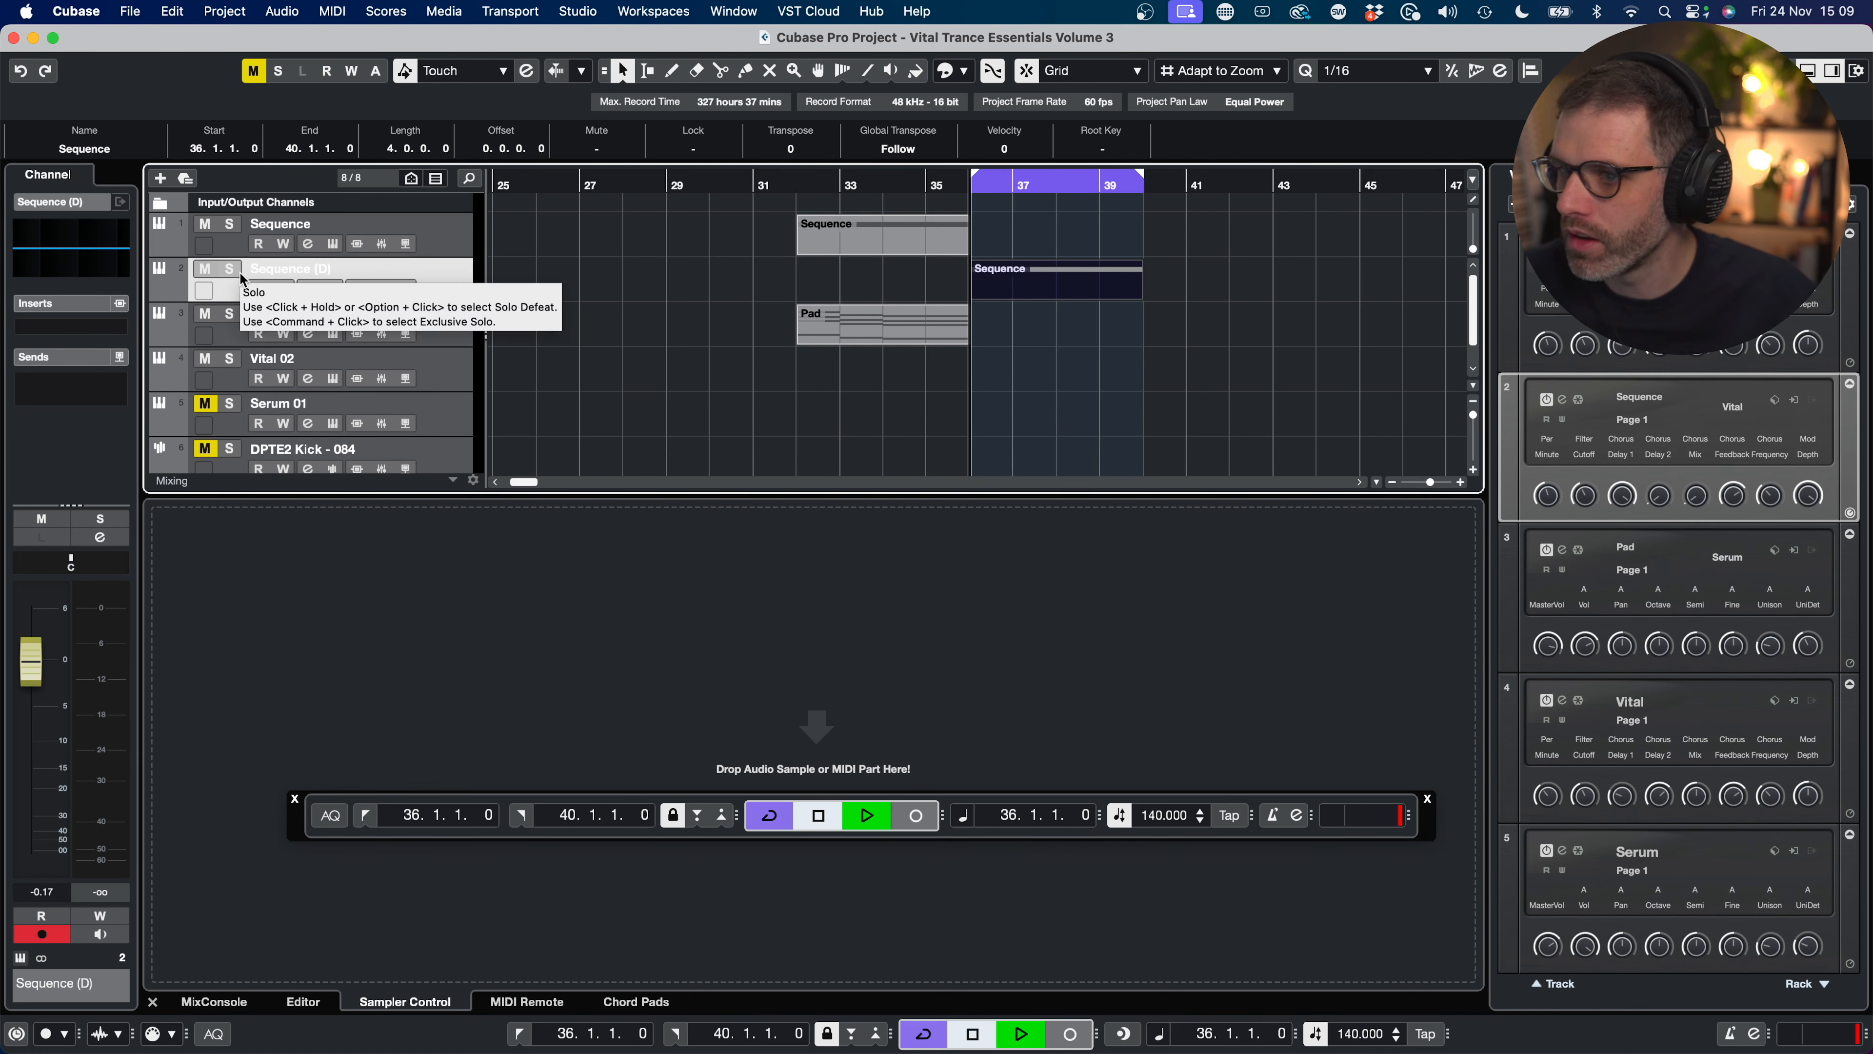
Step: Open the duplicated Sequence track's Vital instrument, place its window fully in view, and play the looped part
click(332, 288)
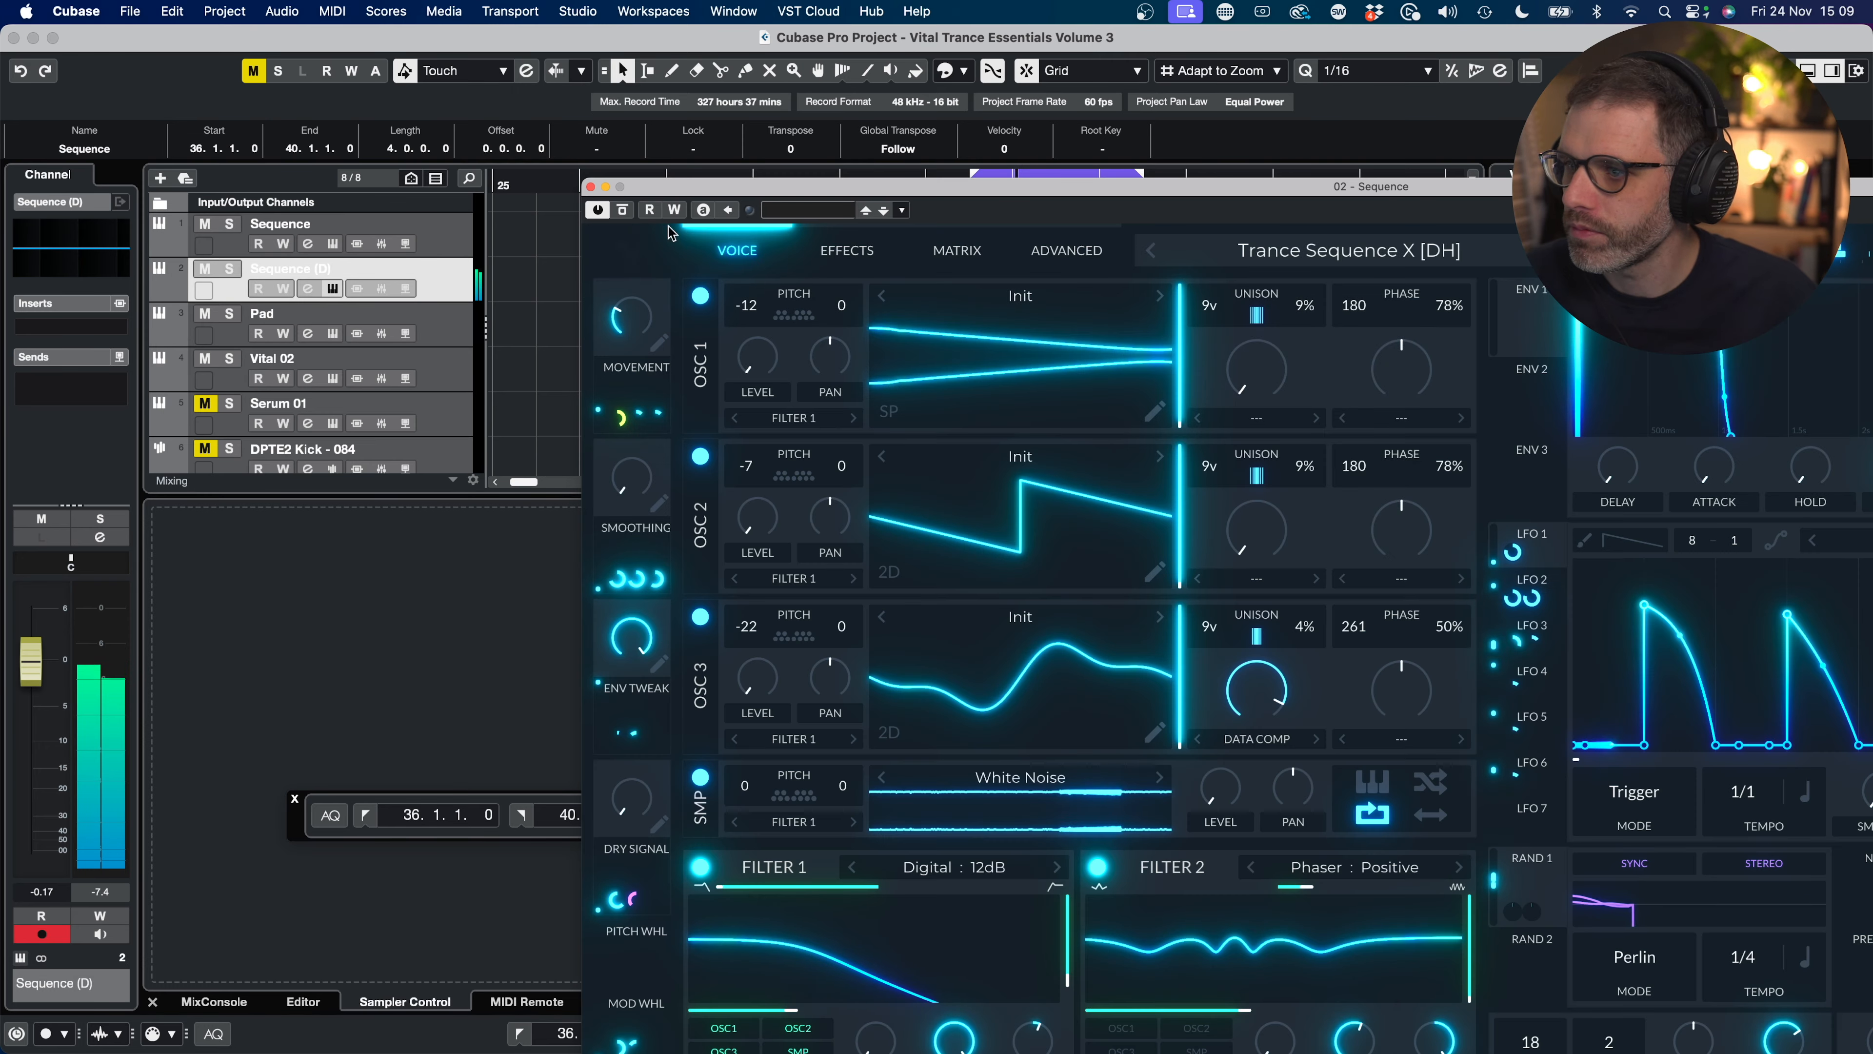
drag(711, 193, 128, 41)
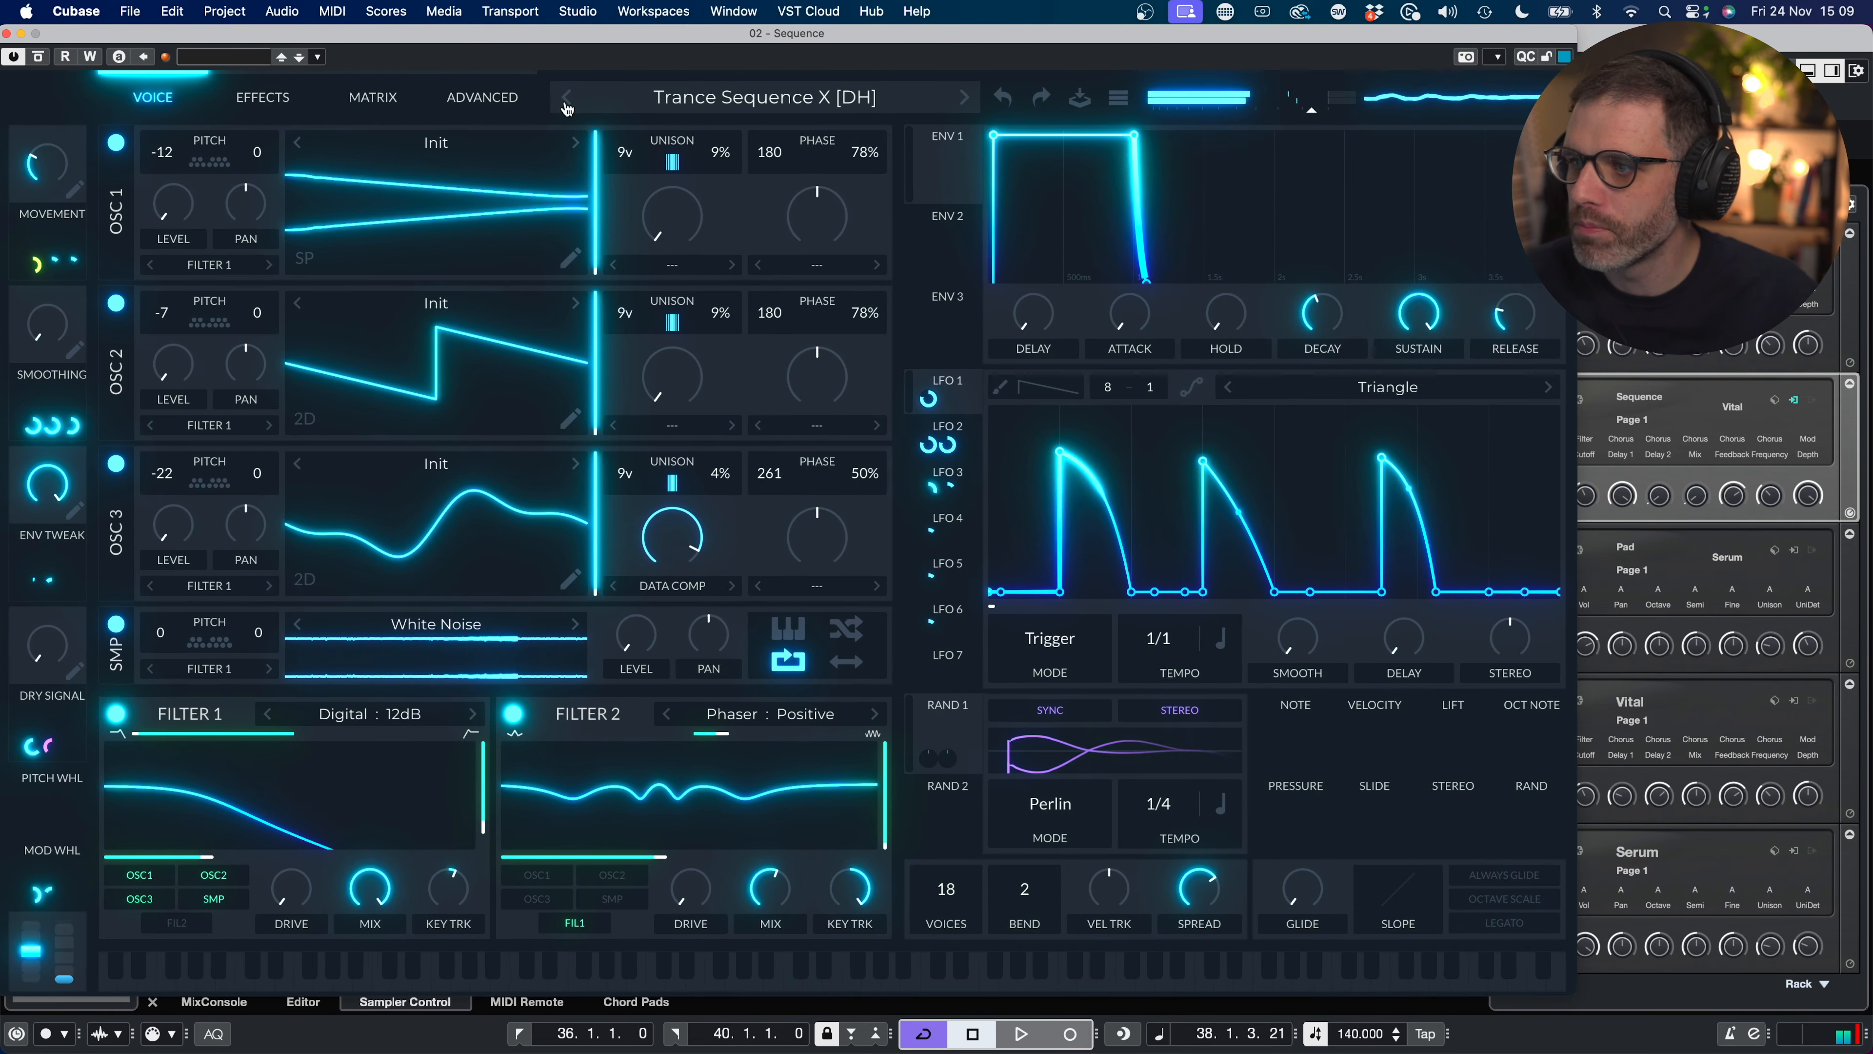
drag(271, 35, 329, 35)
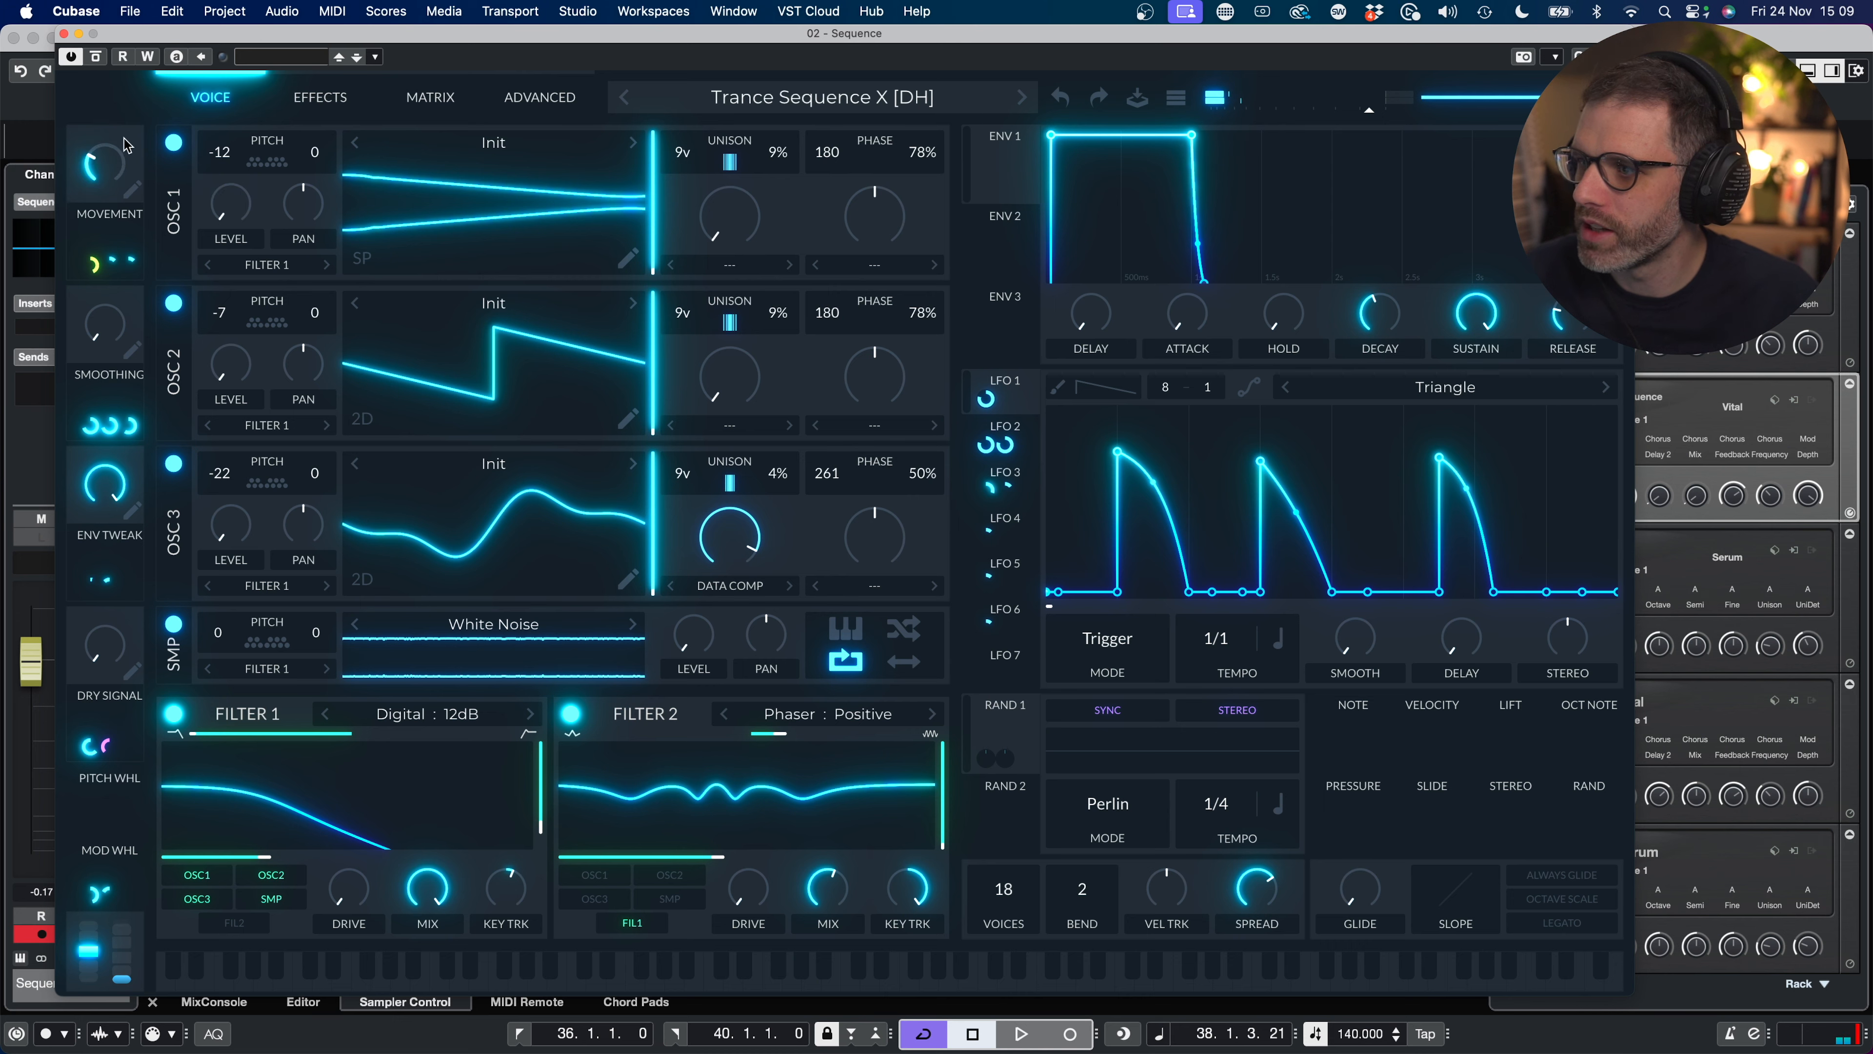
drag(136, 37, 83, 35)
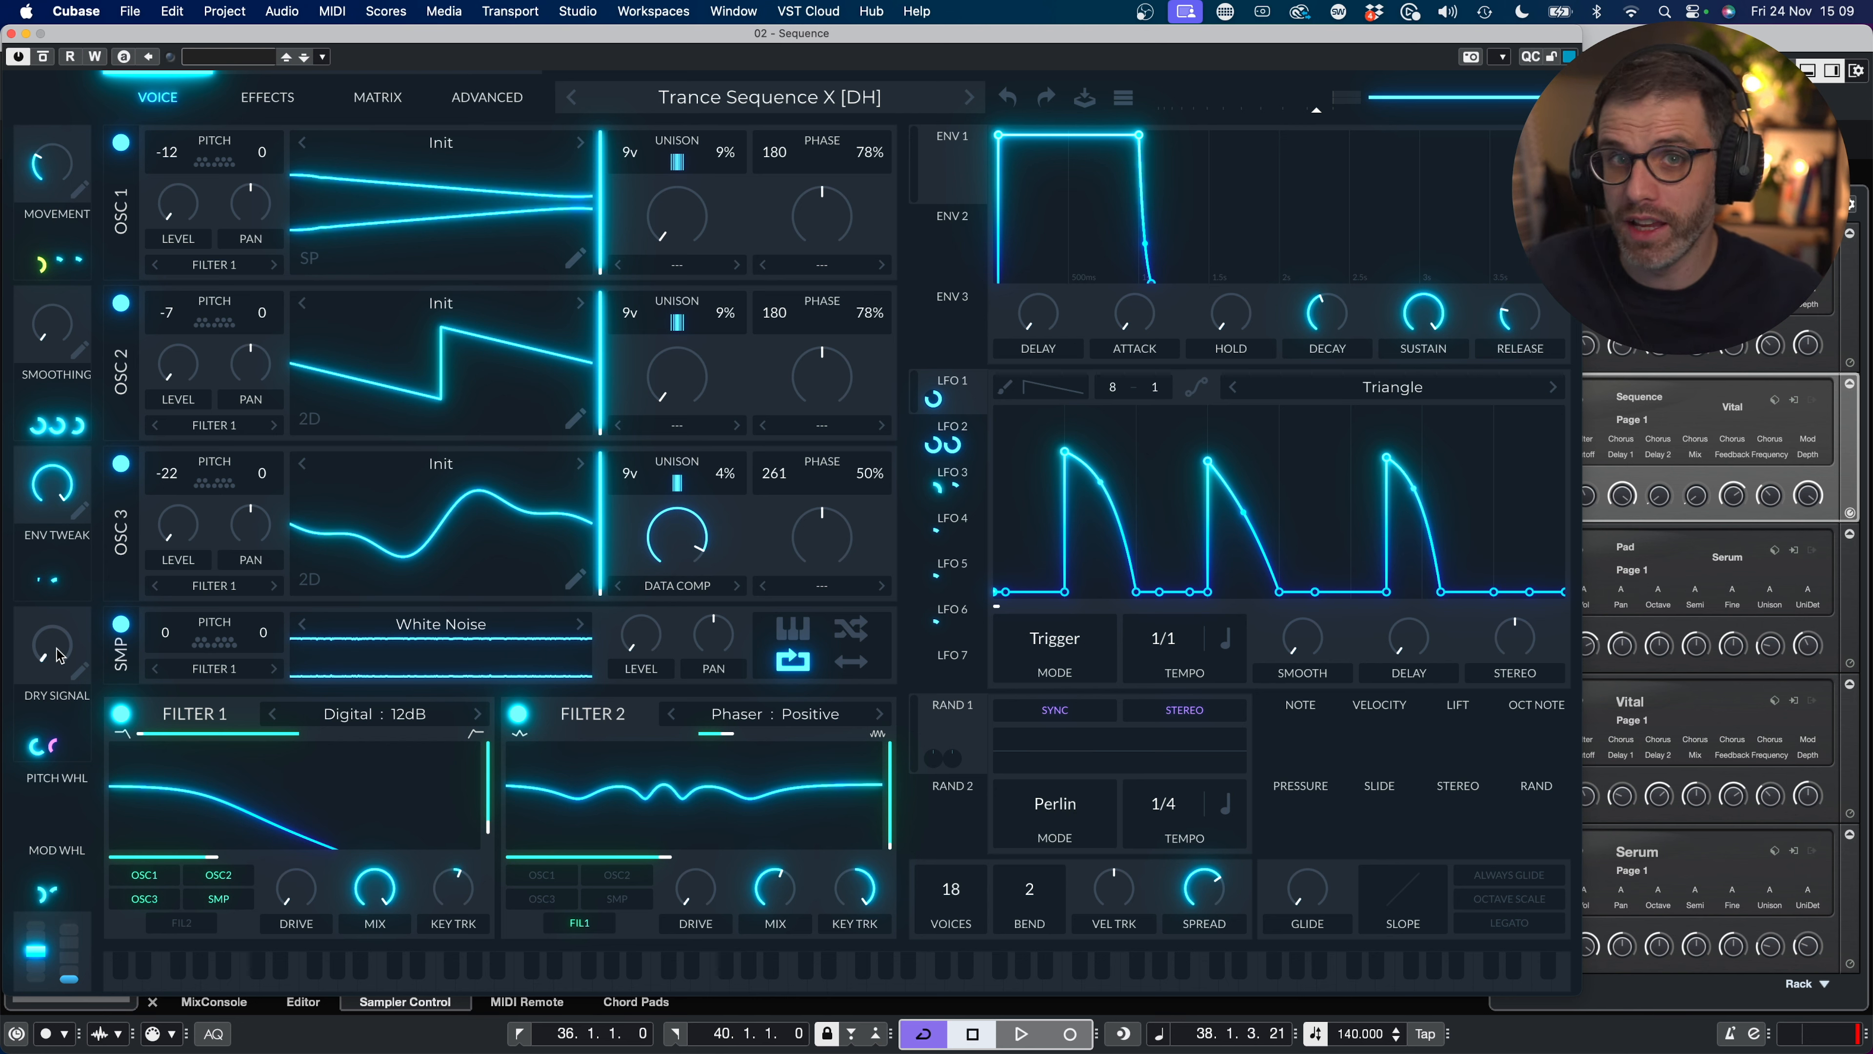
key(space)
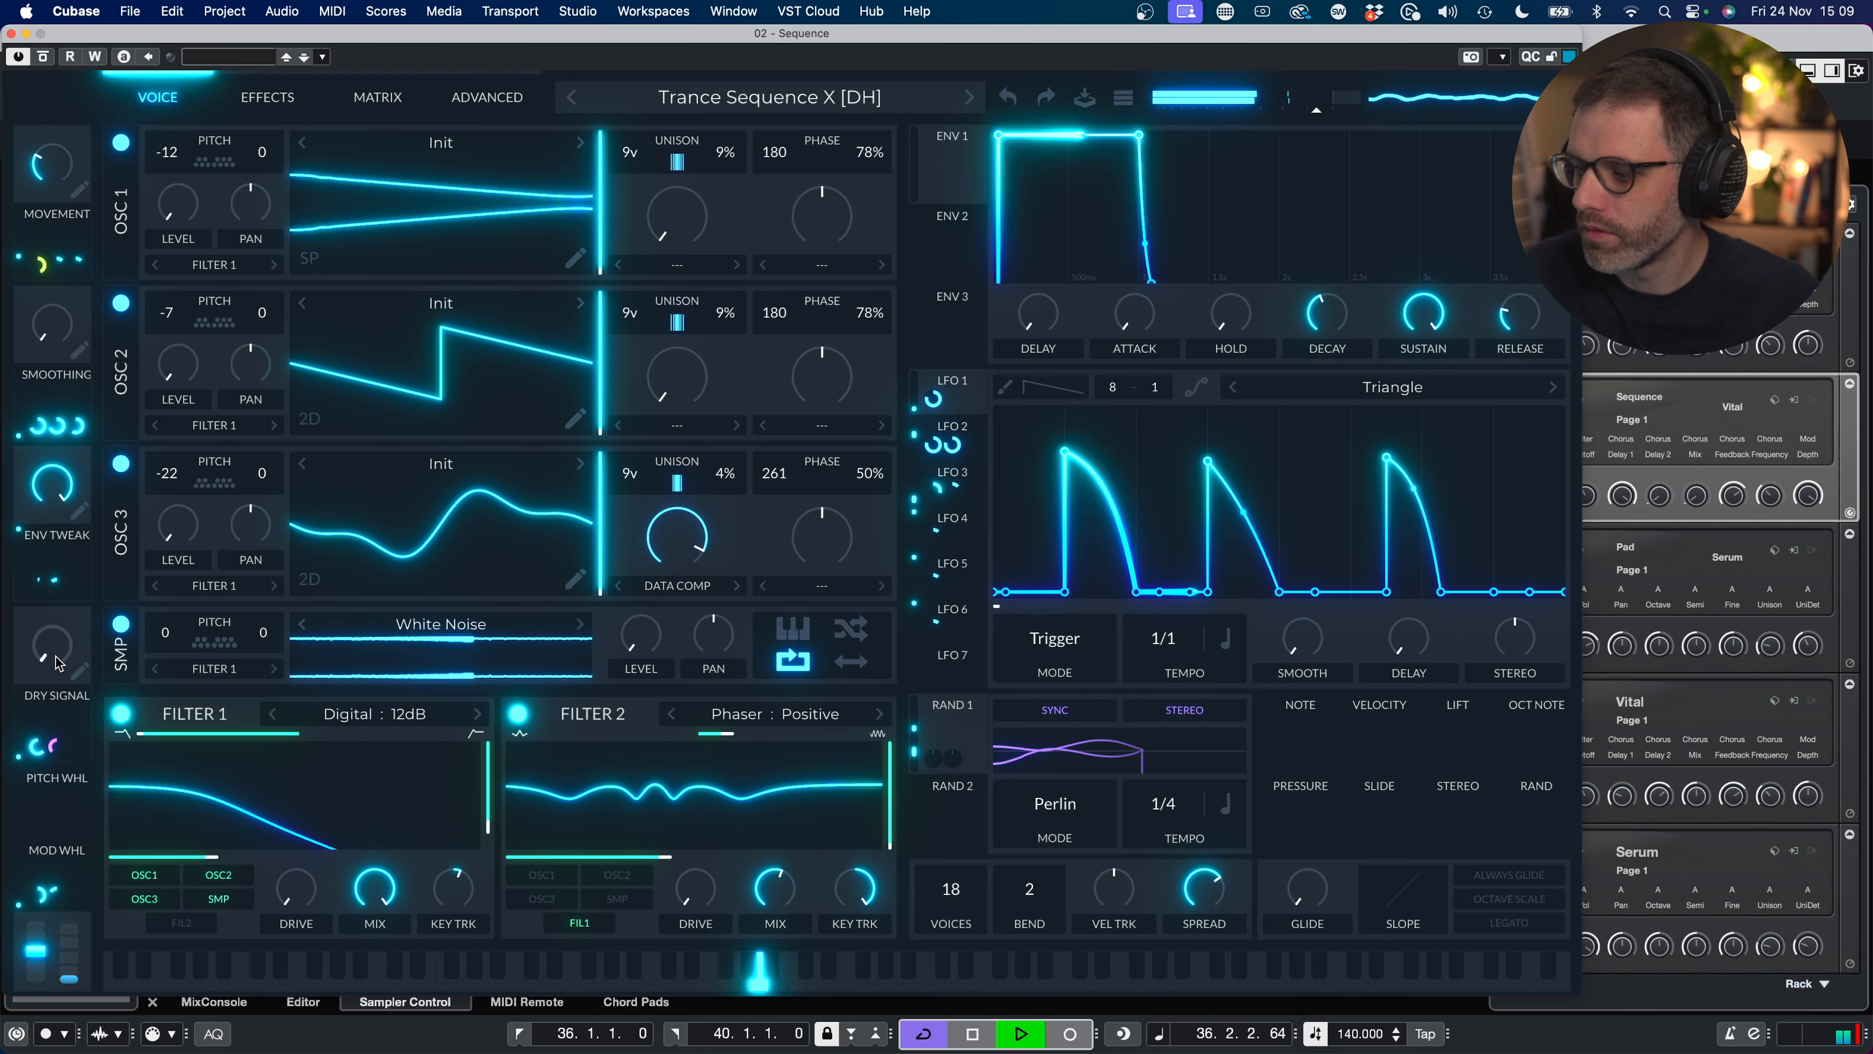
Step: Sweep Vital's Dry Signal macro up to about 0.74 and back to zero, and set Env Tweak to about 0.41
scroll(59, 659, up, 10)
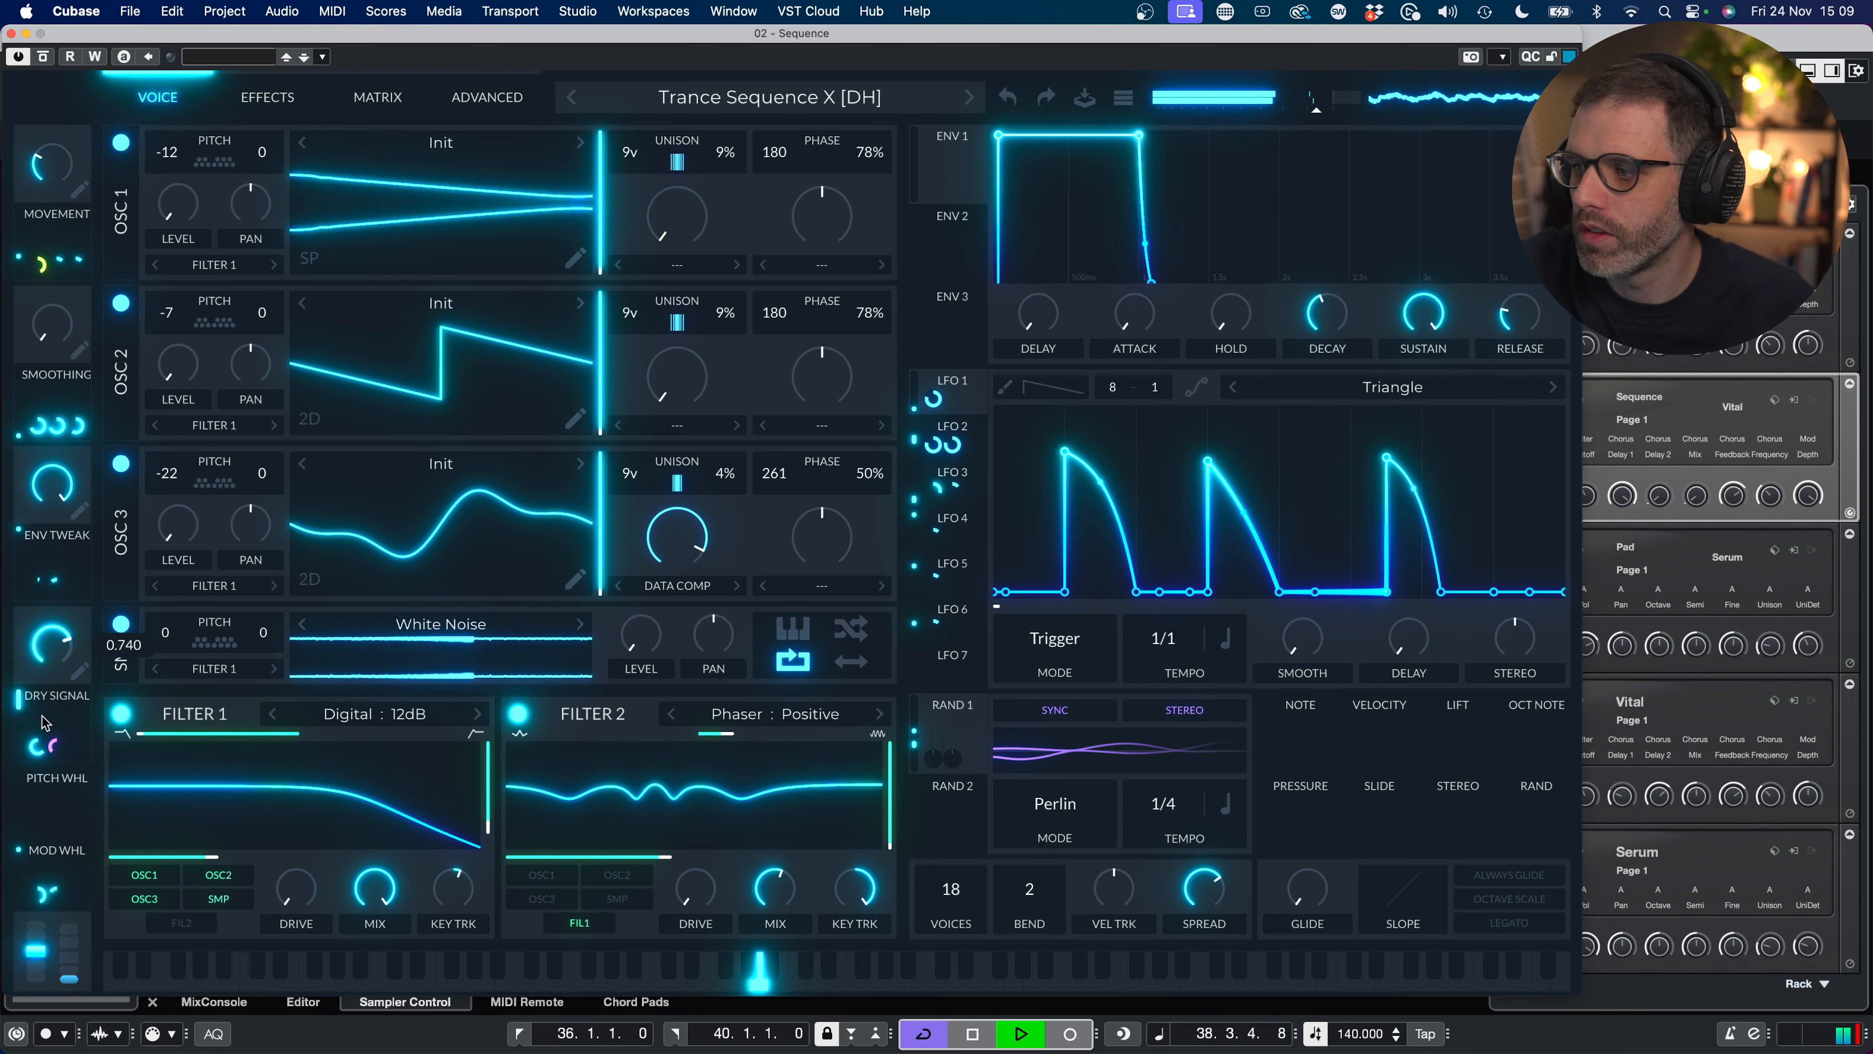
scroll(56, 662, down, 10)
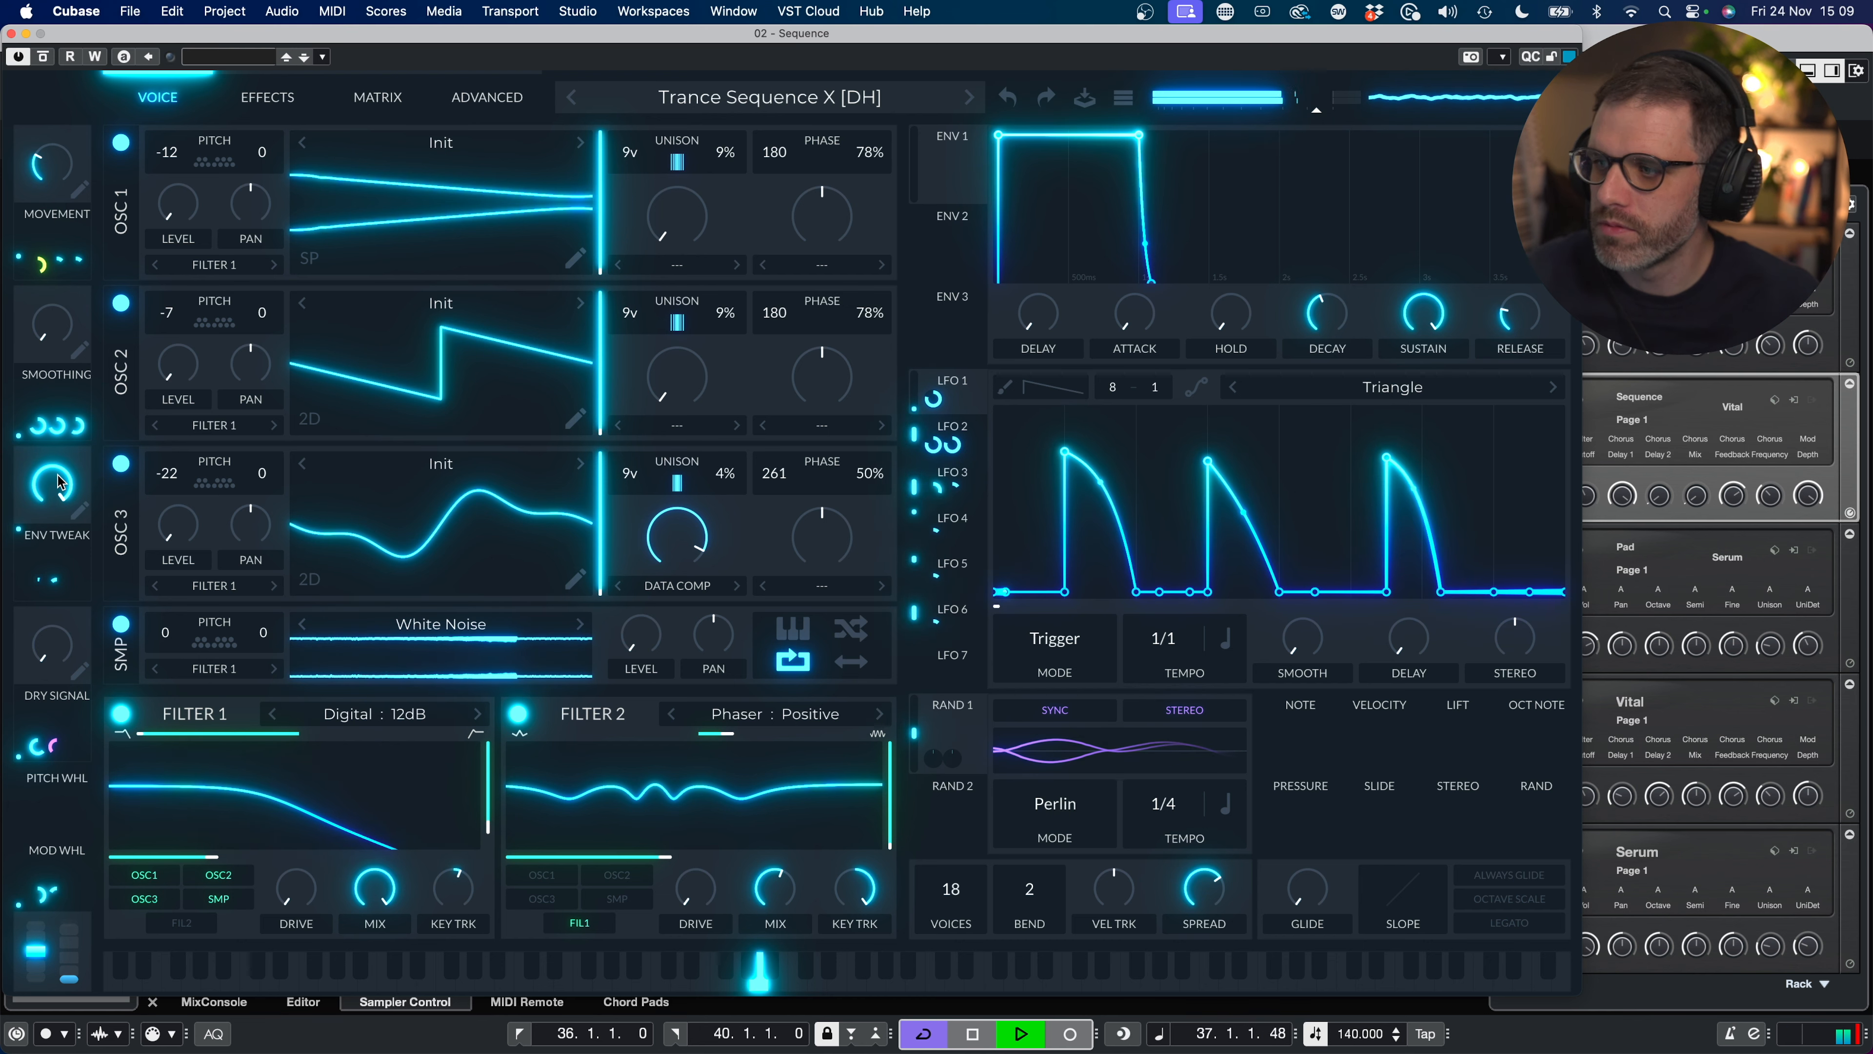
scroll(57, 510, down, 2)
scroll(56, 509, down, 10)
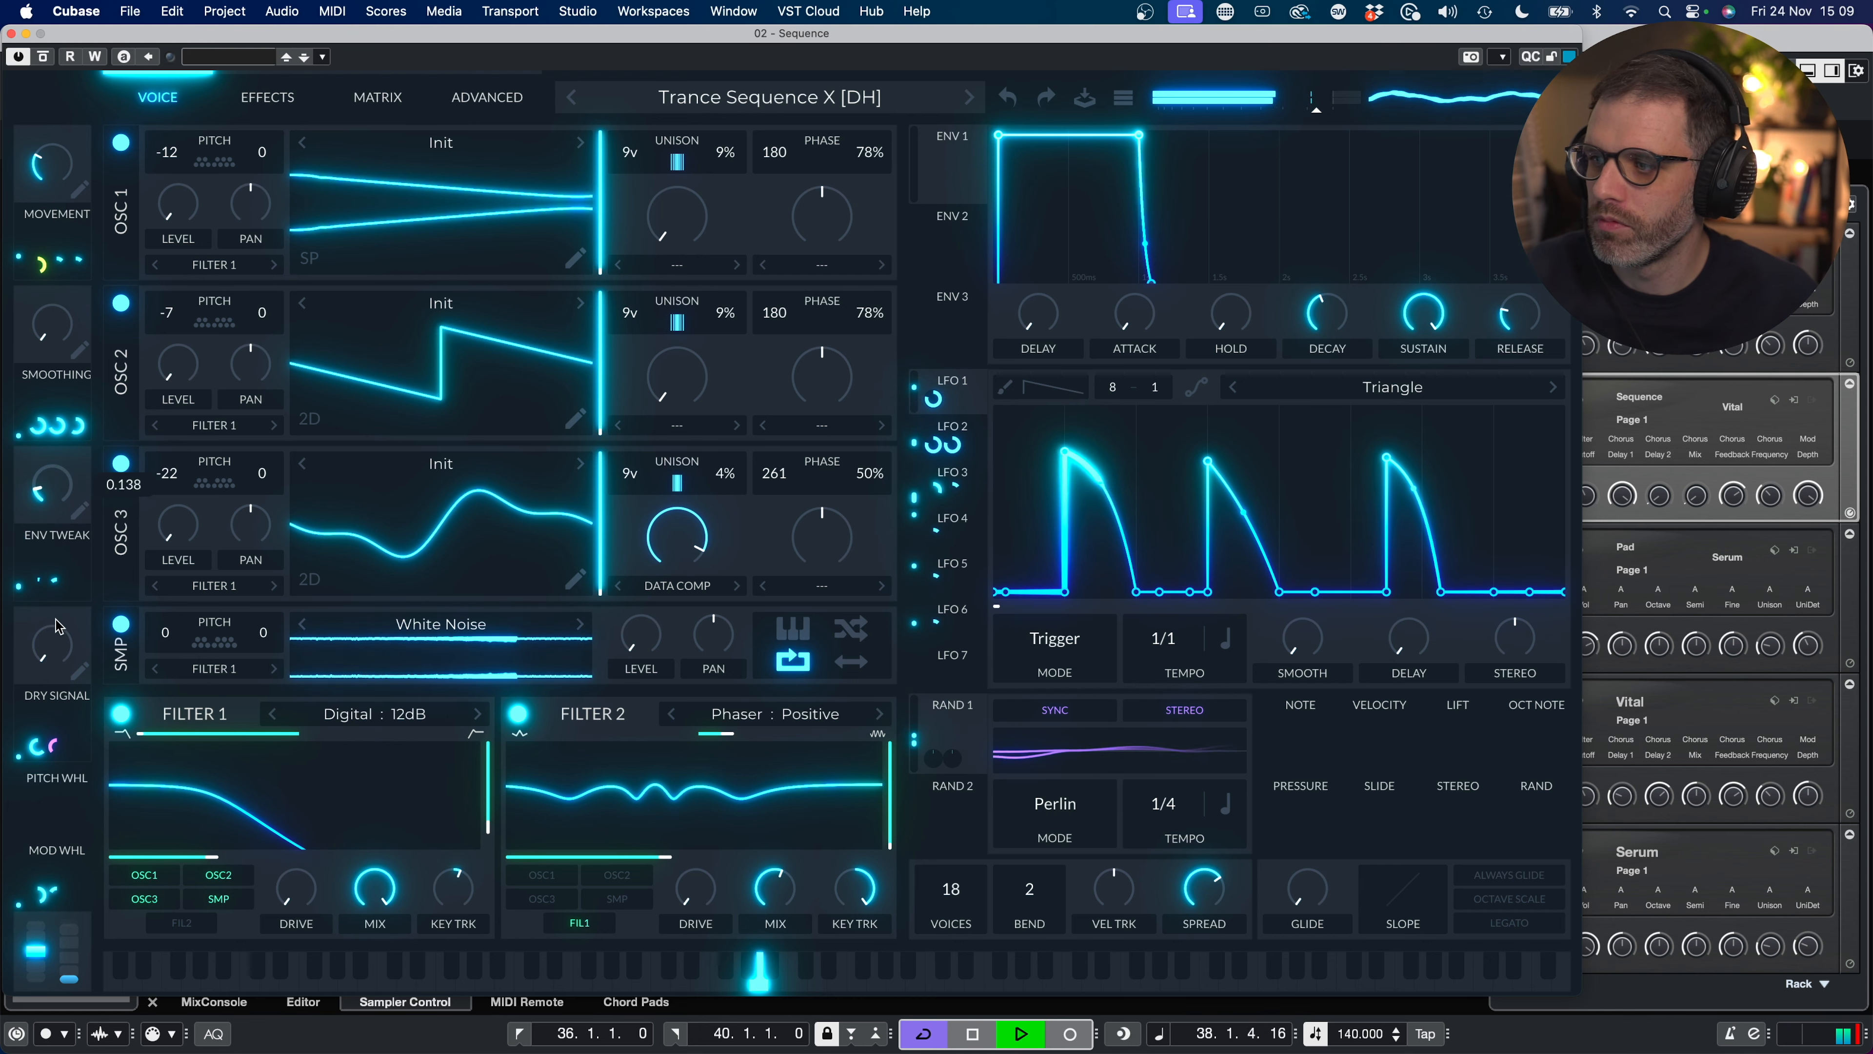
scroll(52, 491, up, 12)
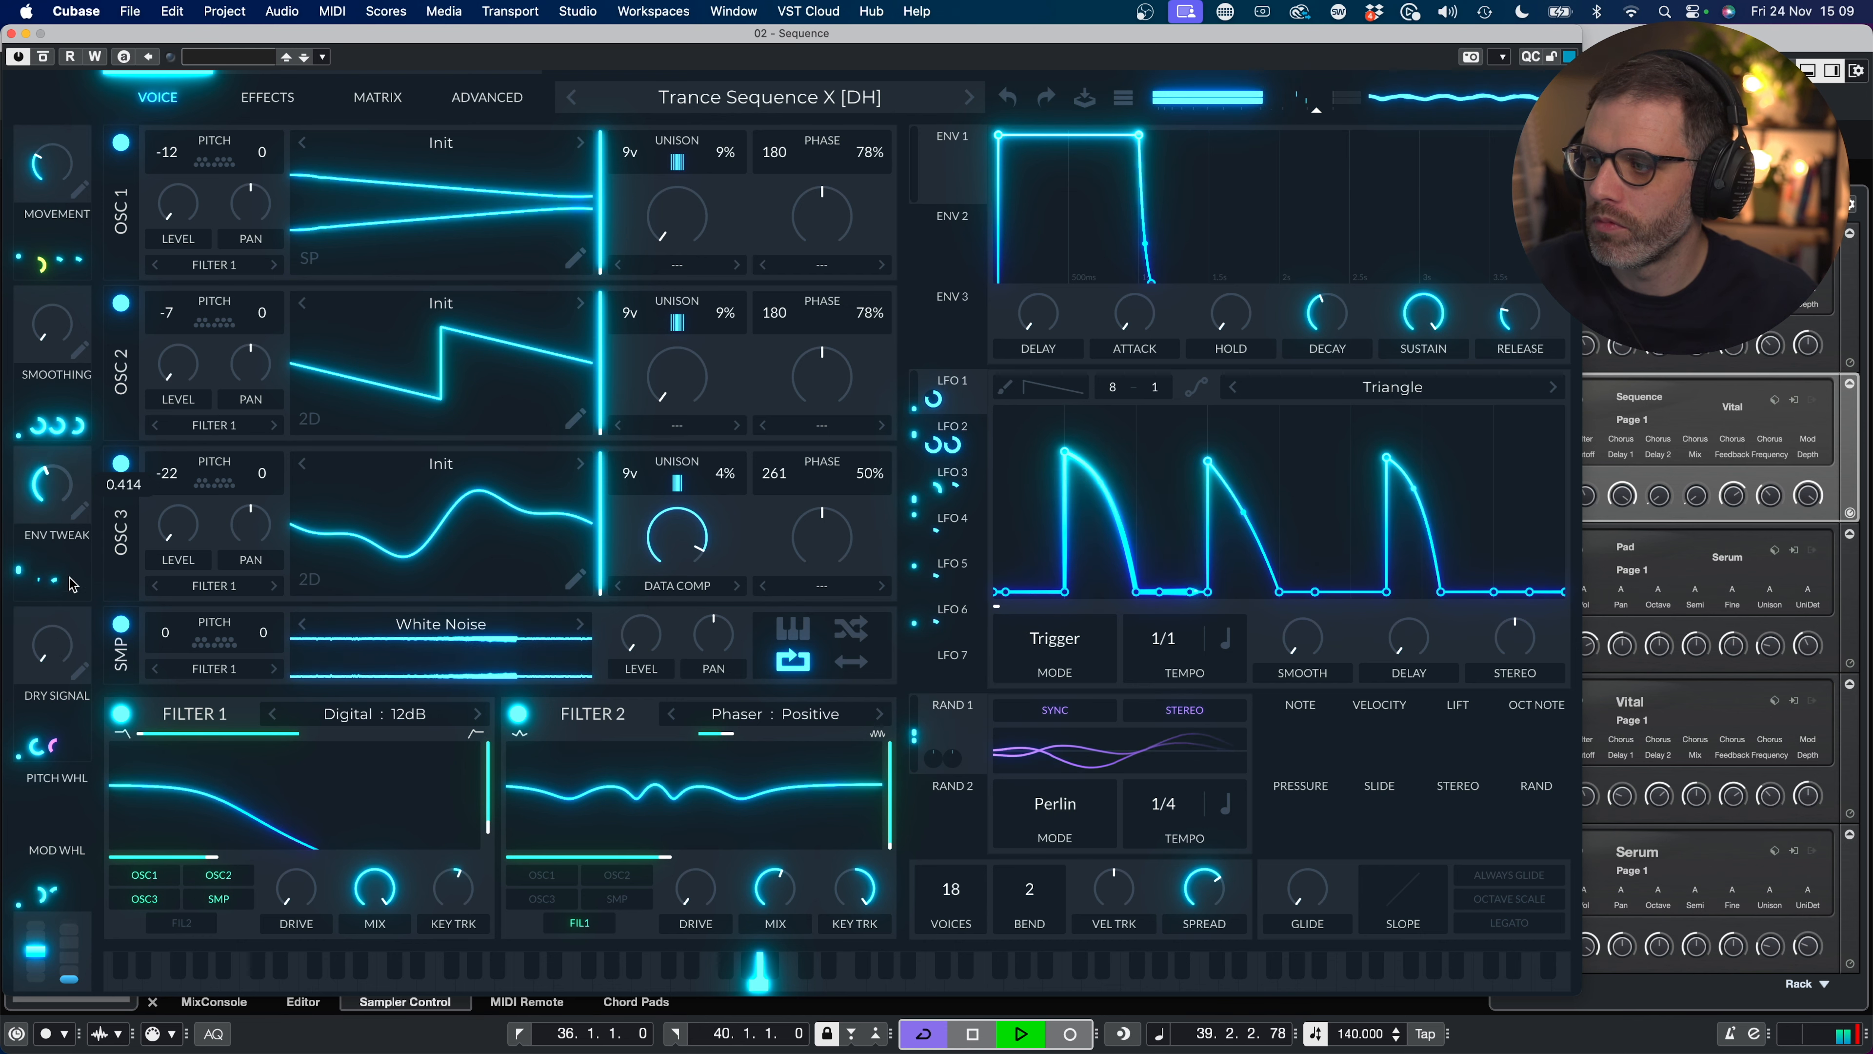
Step: Raise Vital's Env Tweak and Smoothing macros, set Movement to about 0.81, and raise the mod wheel to about halfway
scroll(69, 354, up, 10)
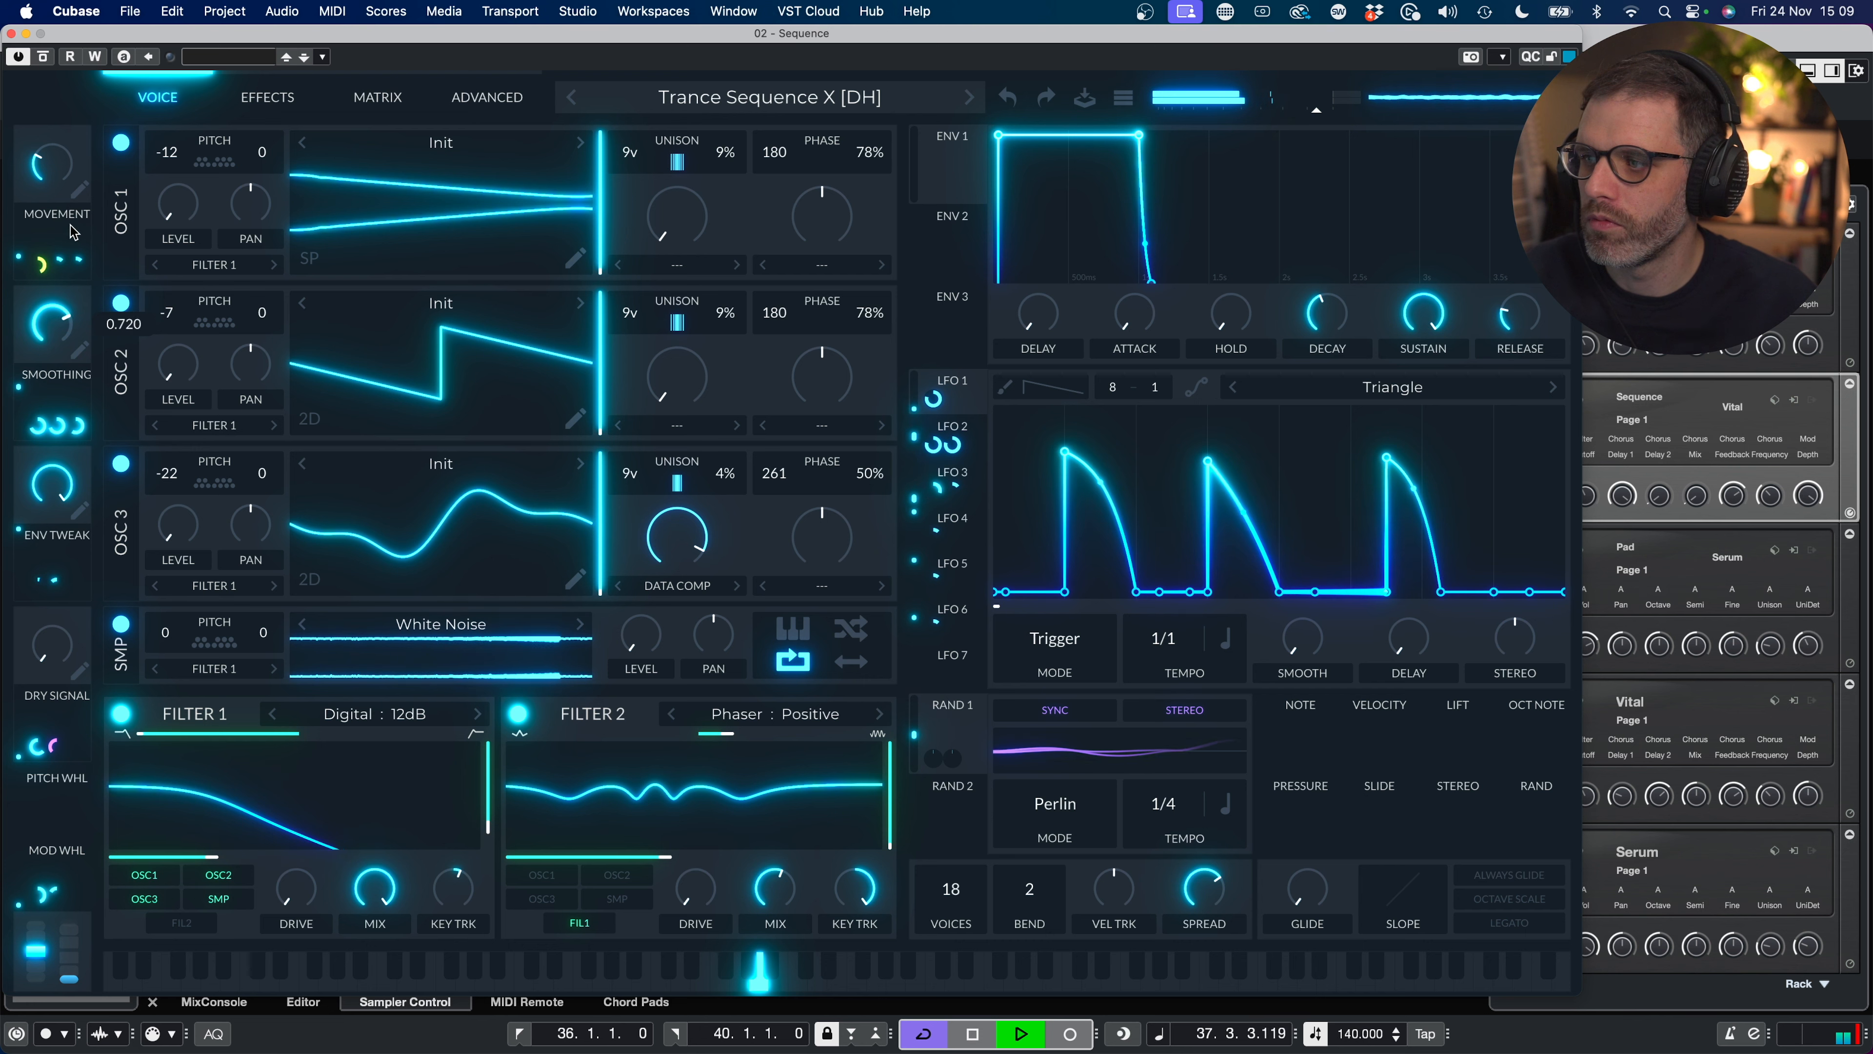
drag(72, 232, 82, 376)
drag(65, 177, 72, 63)
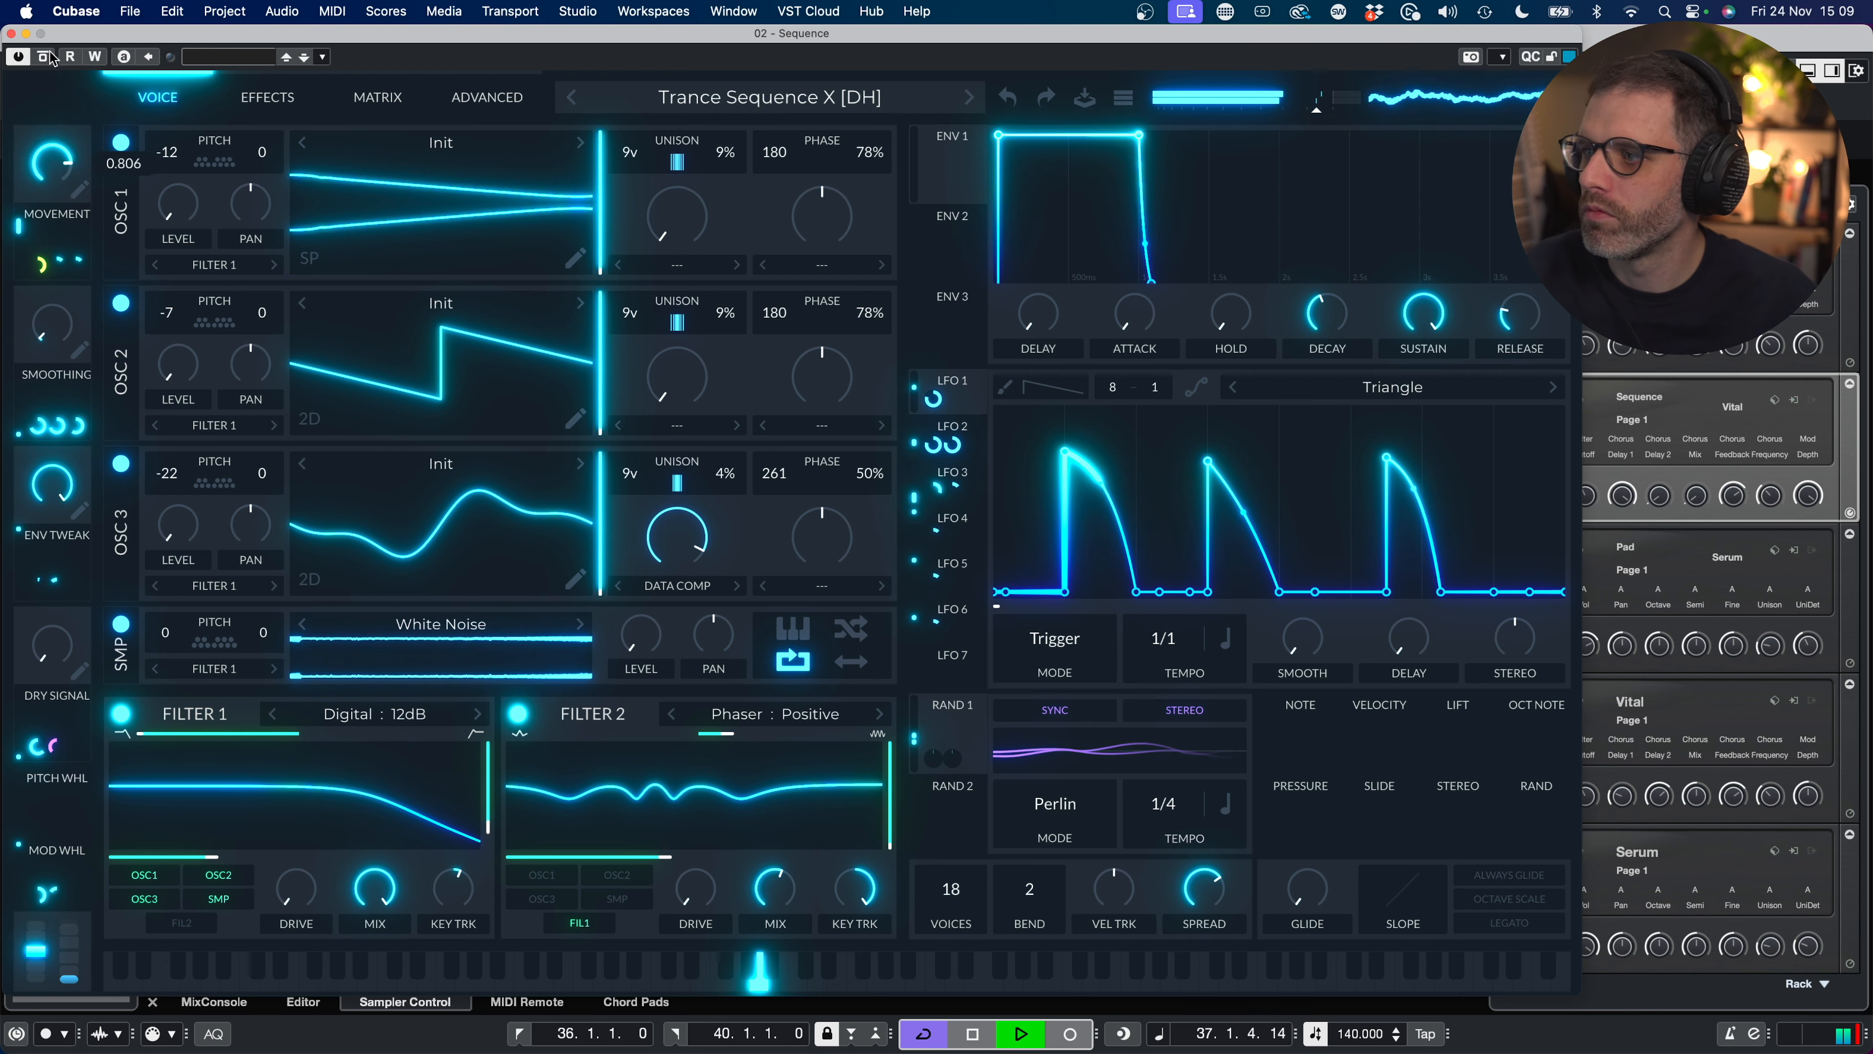
mouse_move(38, 426)
drag(61, 329, 61, 189)
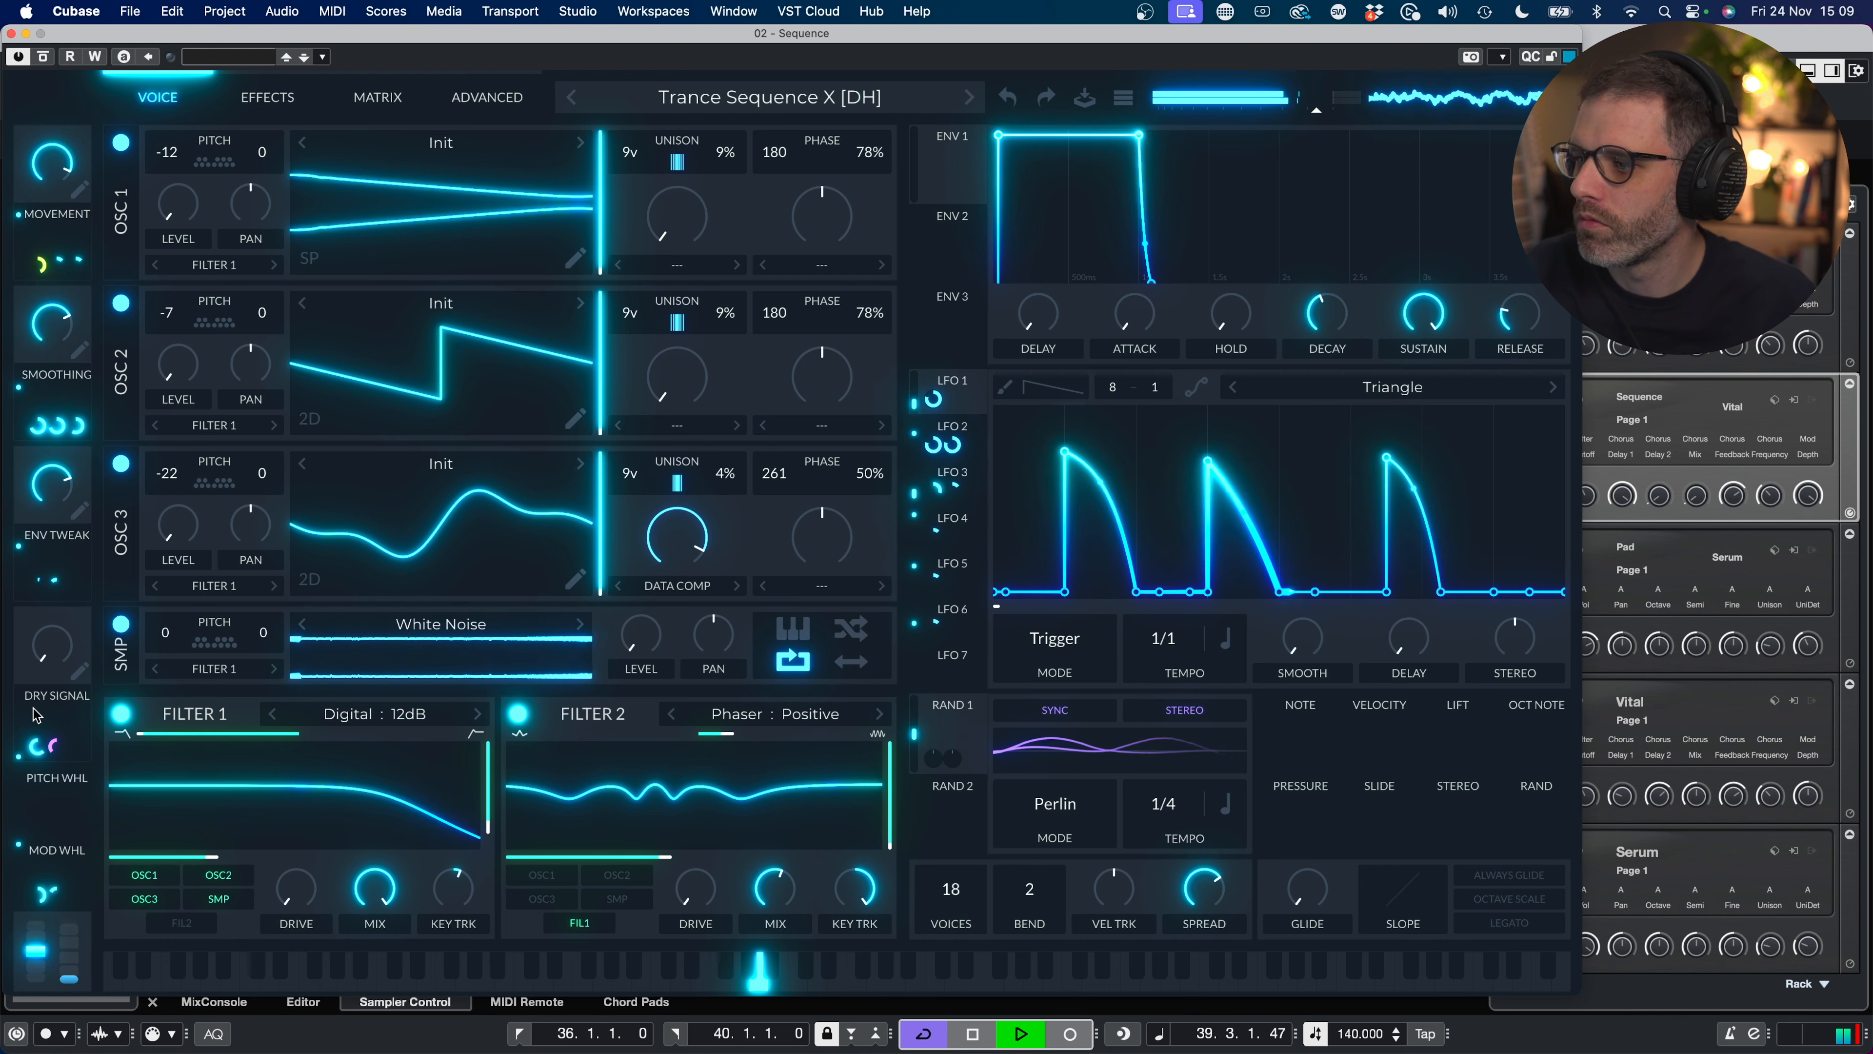
drag(62, 956, 72, 938)
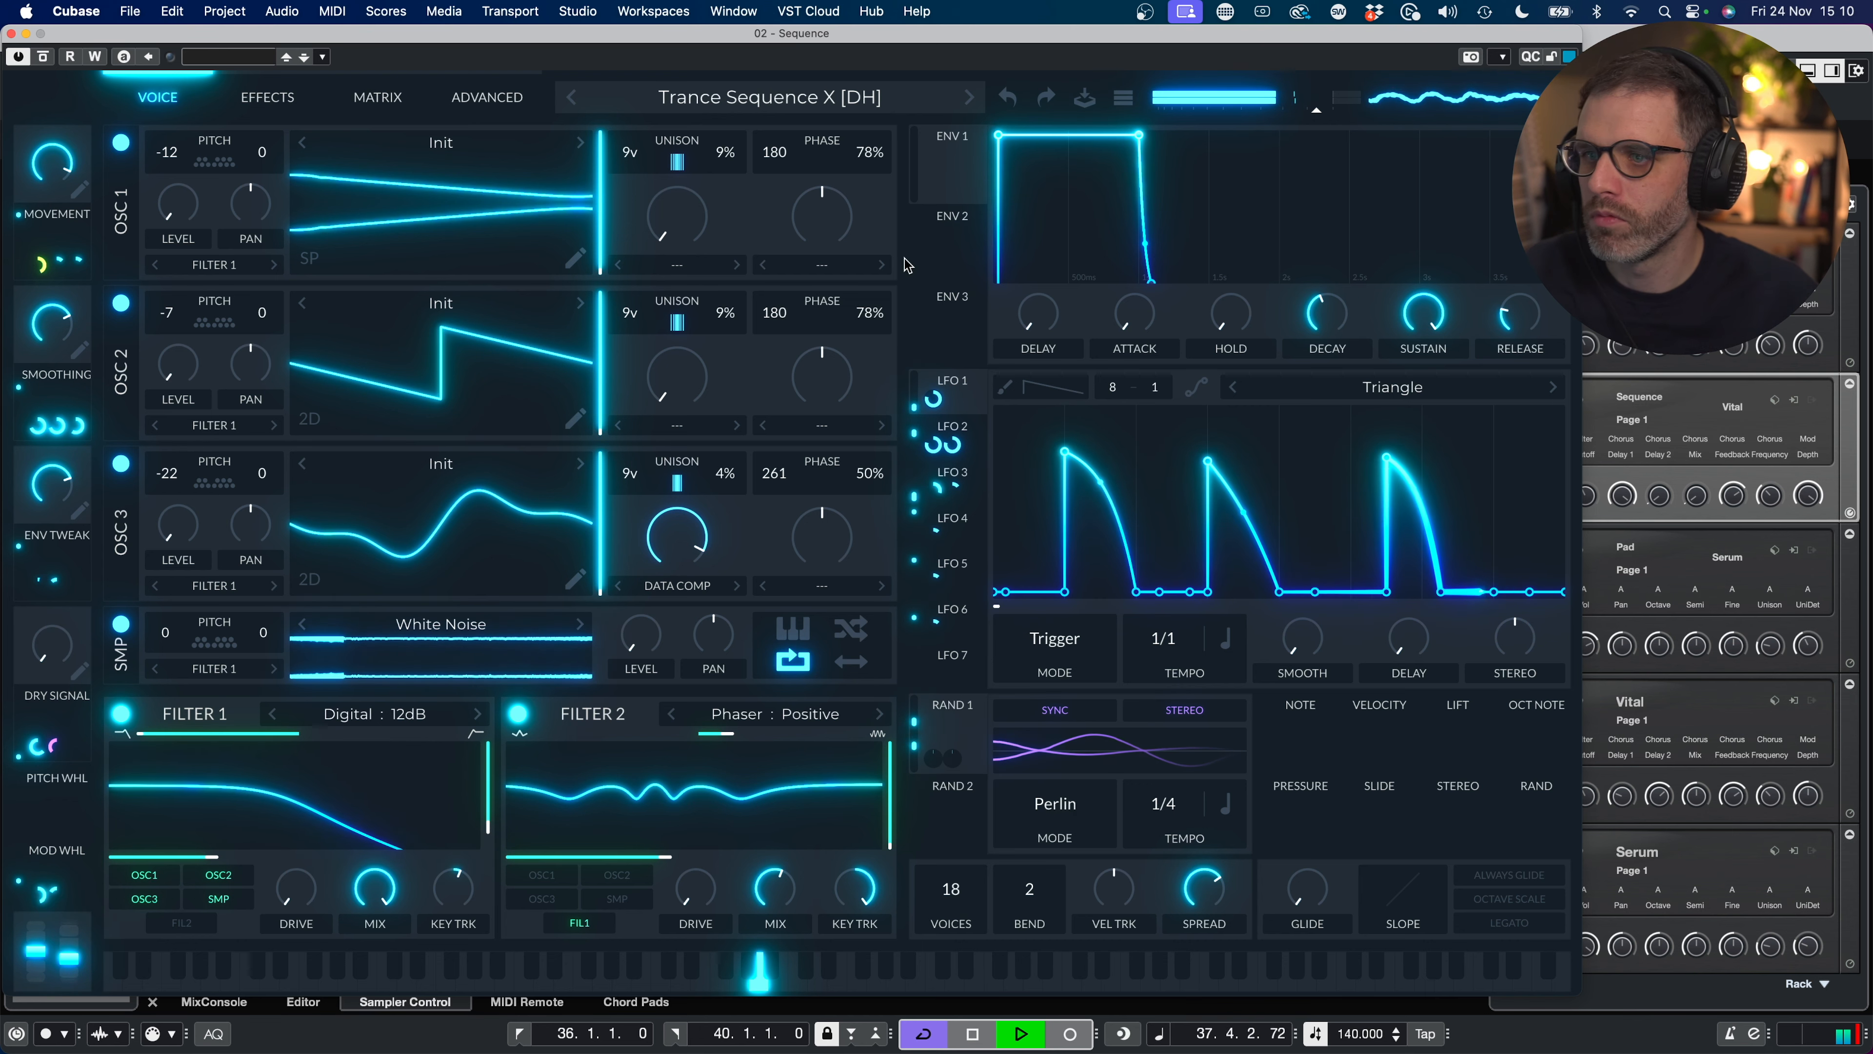
Step: Load the Trance Sequence VIII [DH] preset in Vital, play the looped part with it, and slightly lower the output volume
key(space)
click(805, 108)
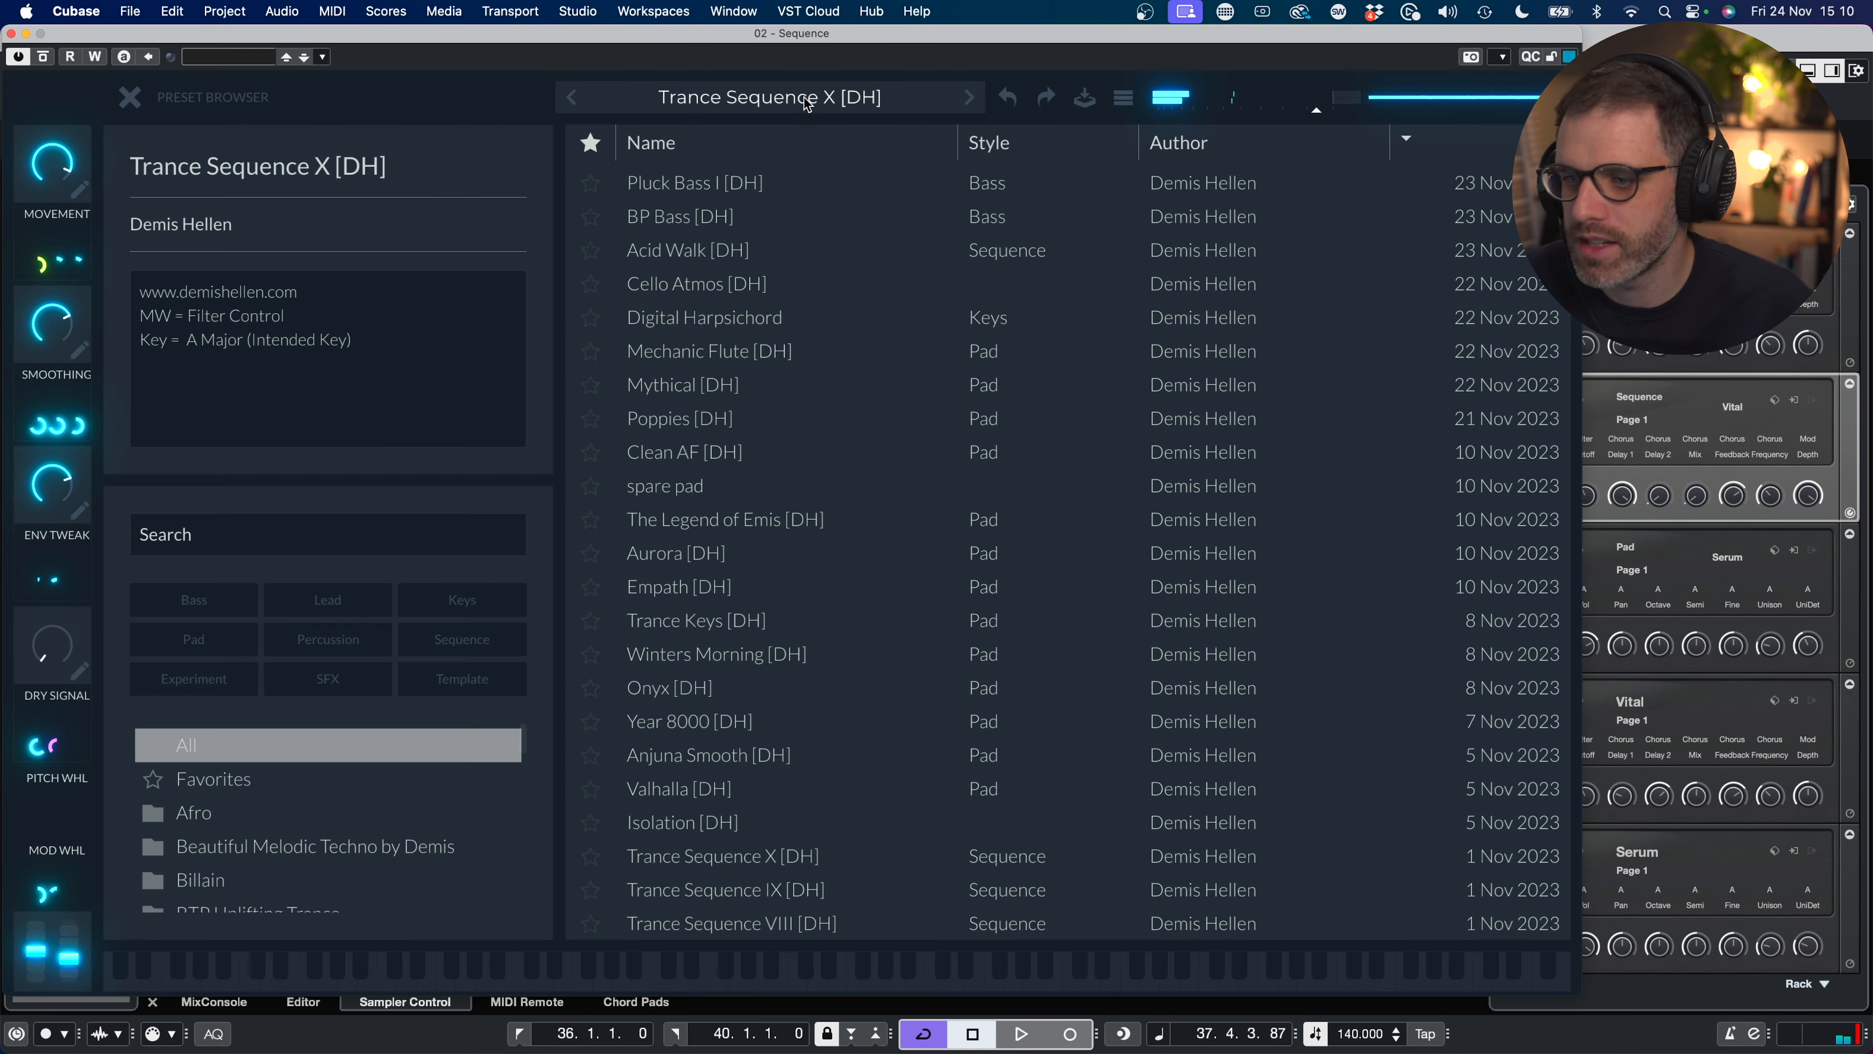
scroll(927, 738, down, 1)
scroll(929, 742, down, 3)
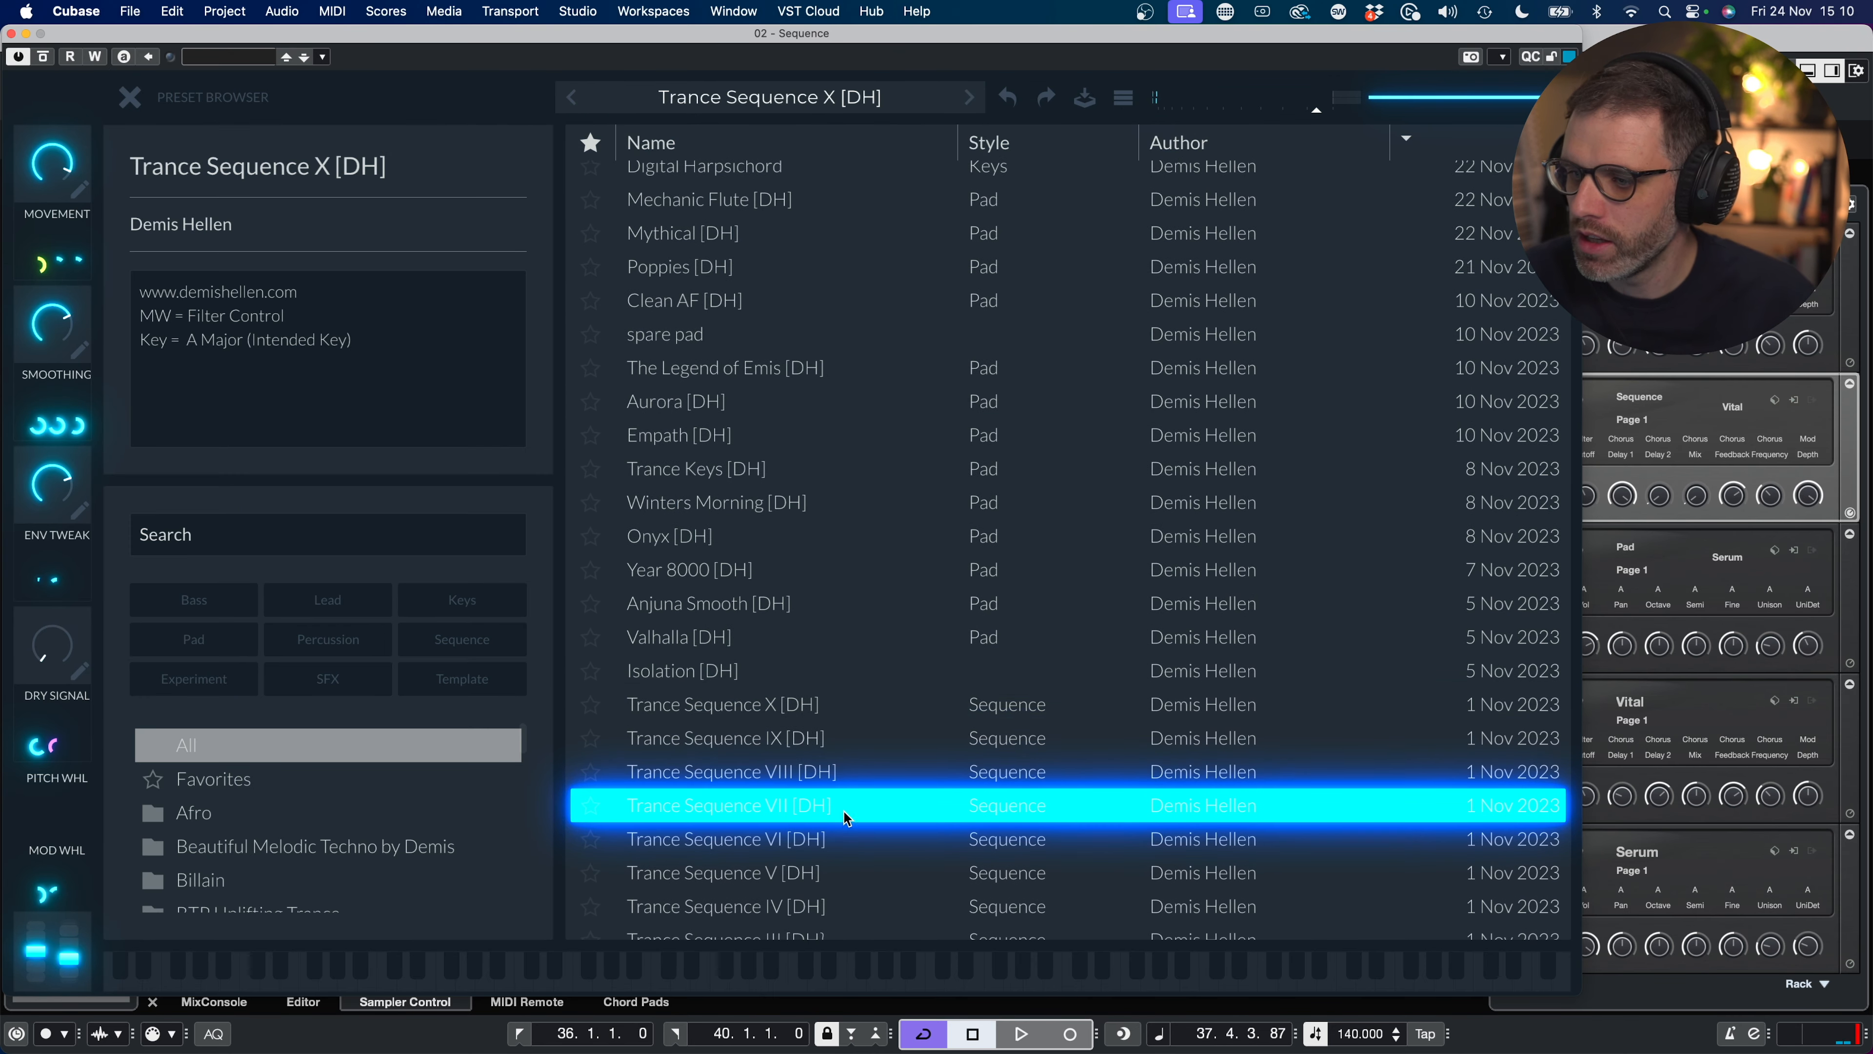
click(839, 779)
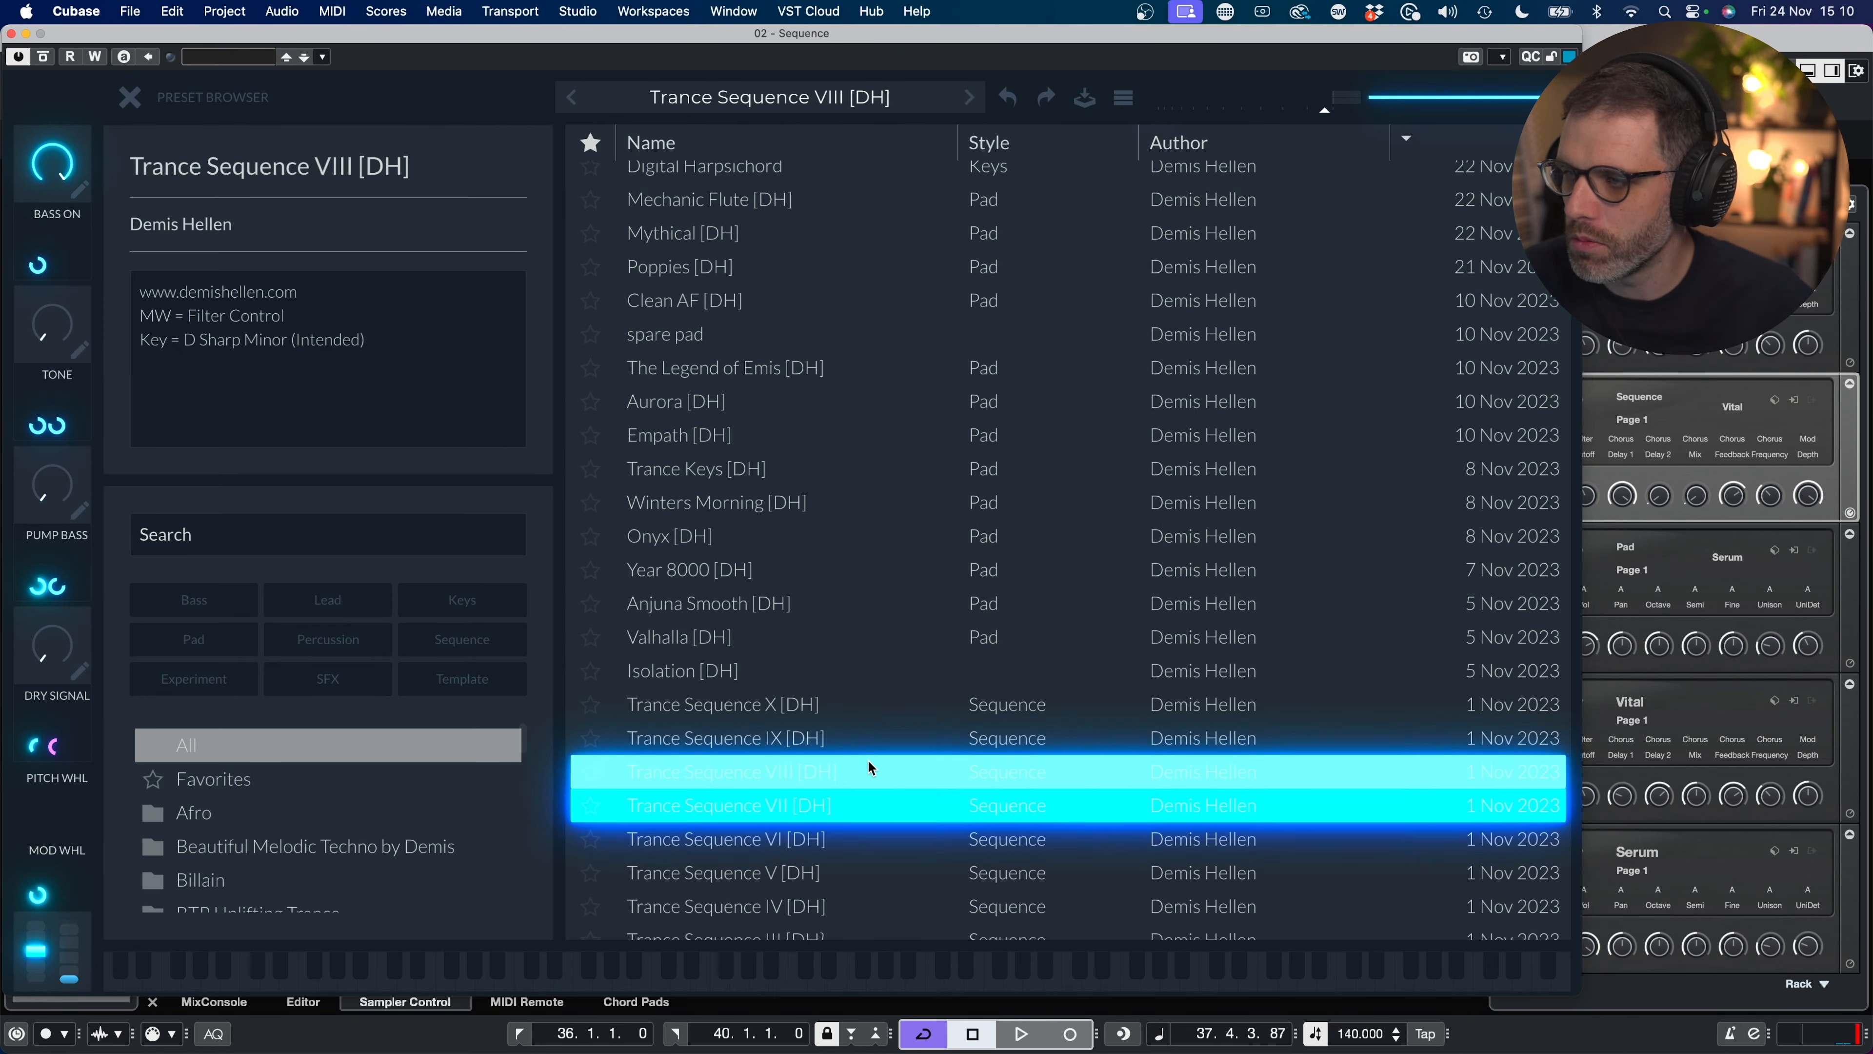
click(130, 96)
key(space)
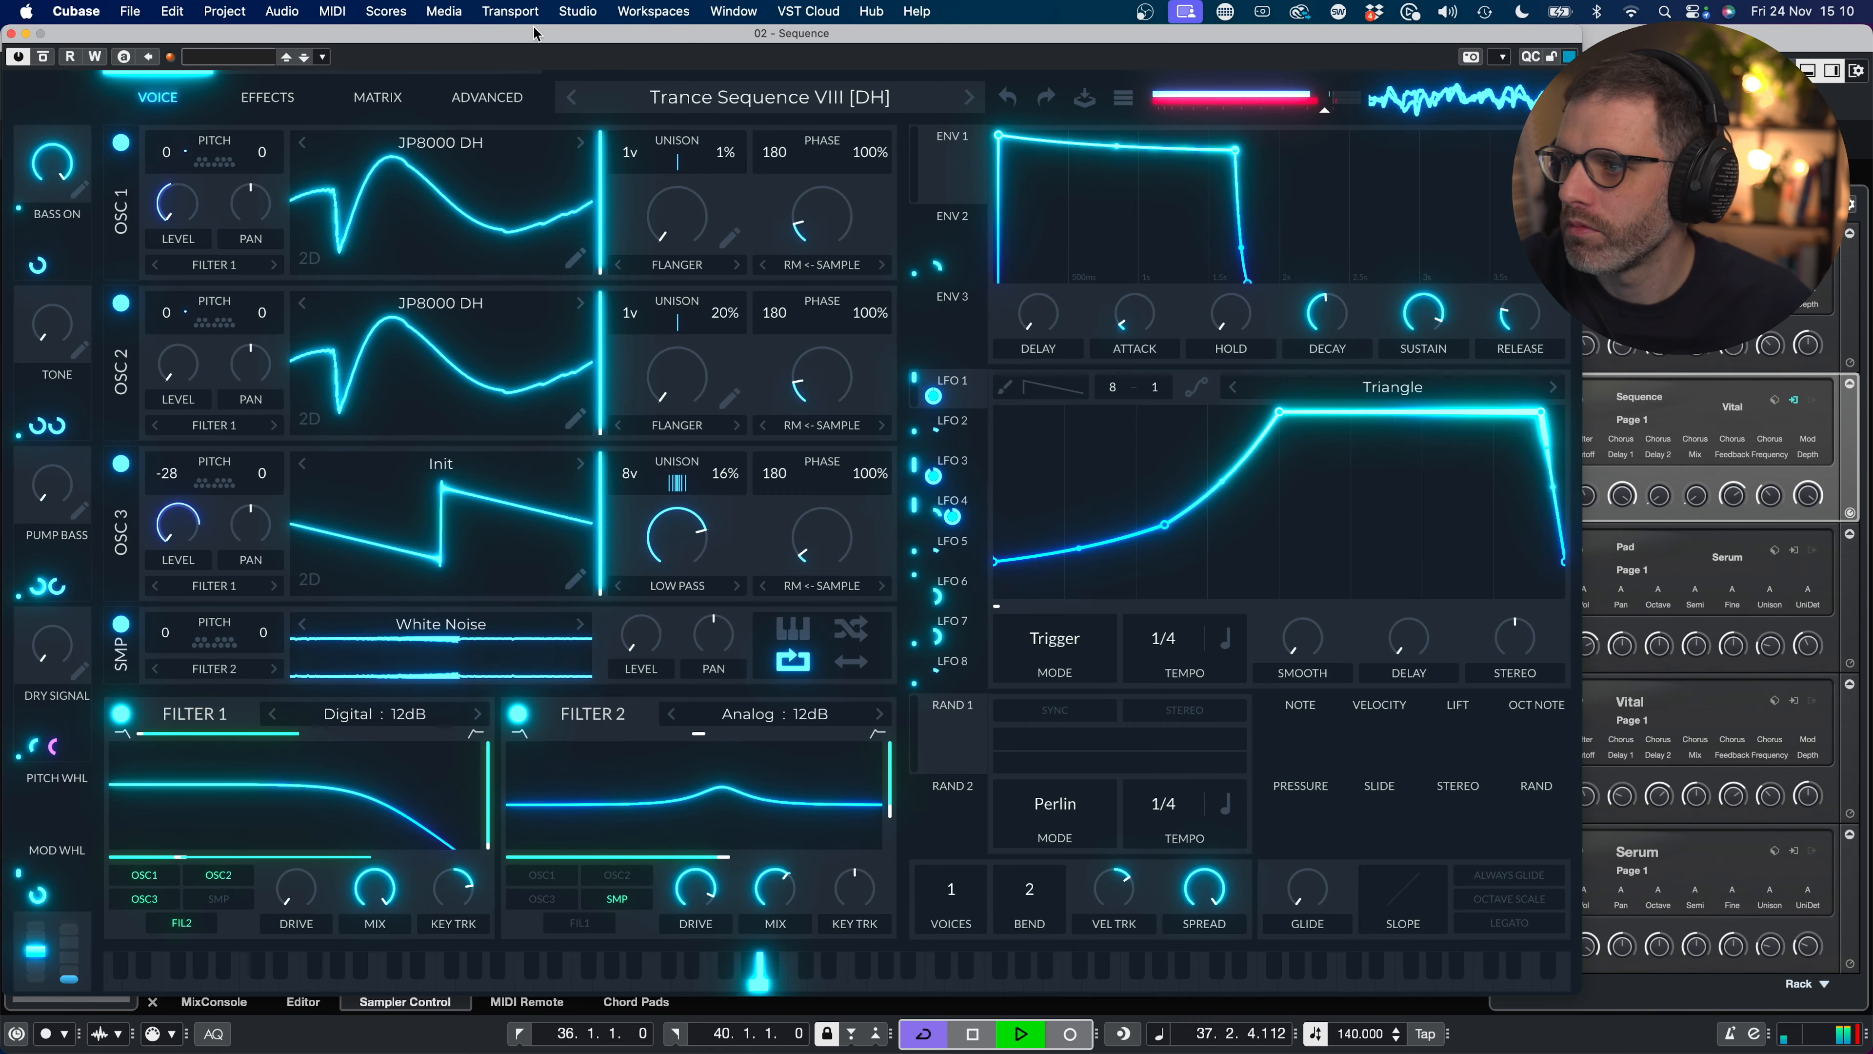
mouse_move(537, 34)
mouse_down()
mouse_move(707, 135)
mouse_move(707, 252)
mouse_move(582, 157)
mouse_move(538, 35)
mouse_up()
mouse_move(1321, 111)
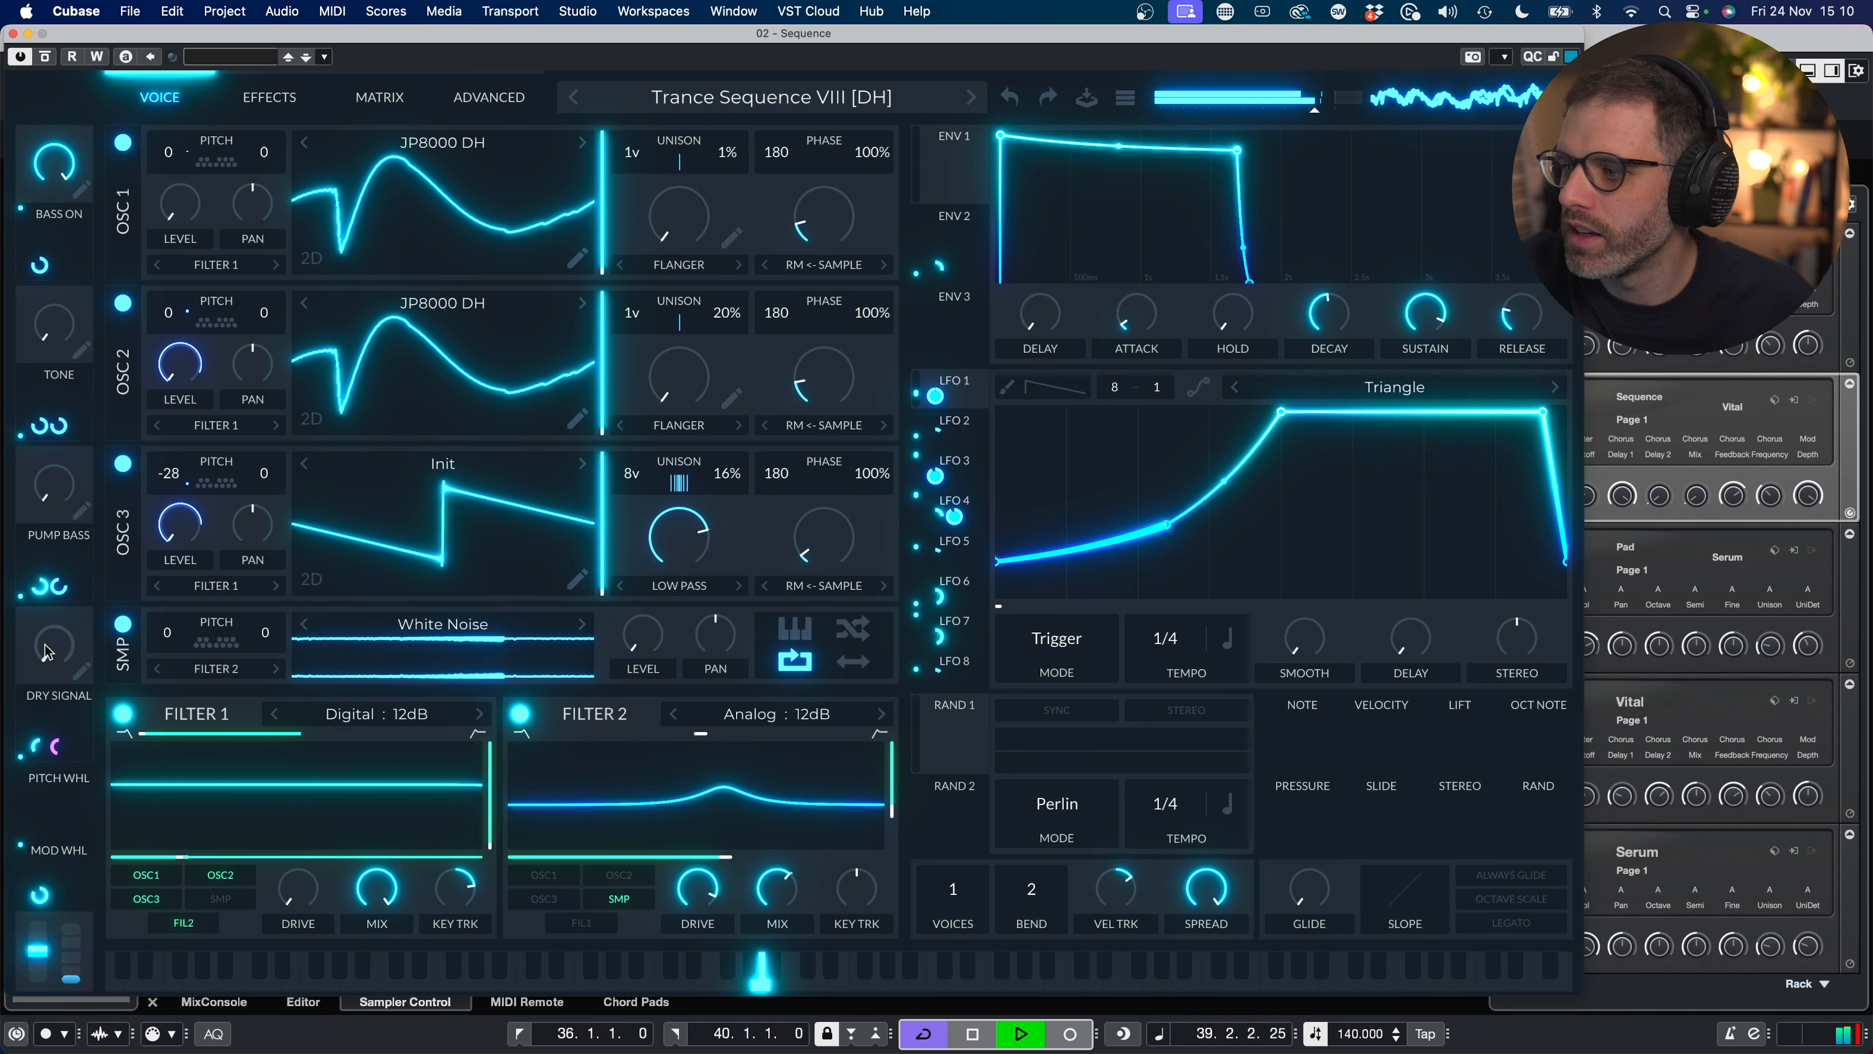
Step: Sweep the Dry Signal, Pump Bass and Tone macros back to zero, turn Bass On fully down, and stop playback
drag(55, 659, 85, 762)
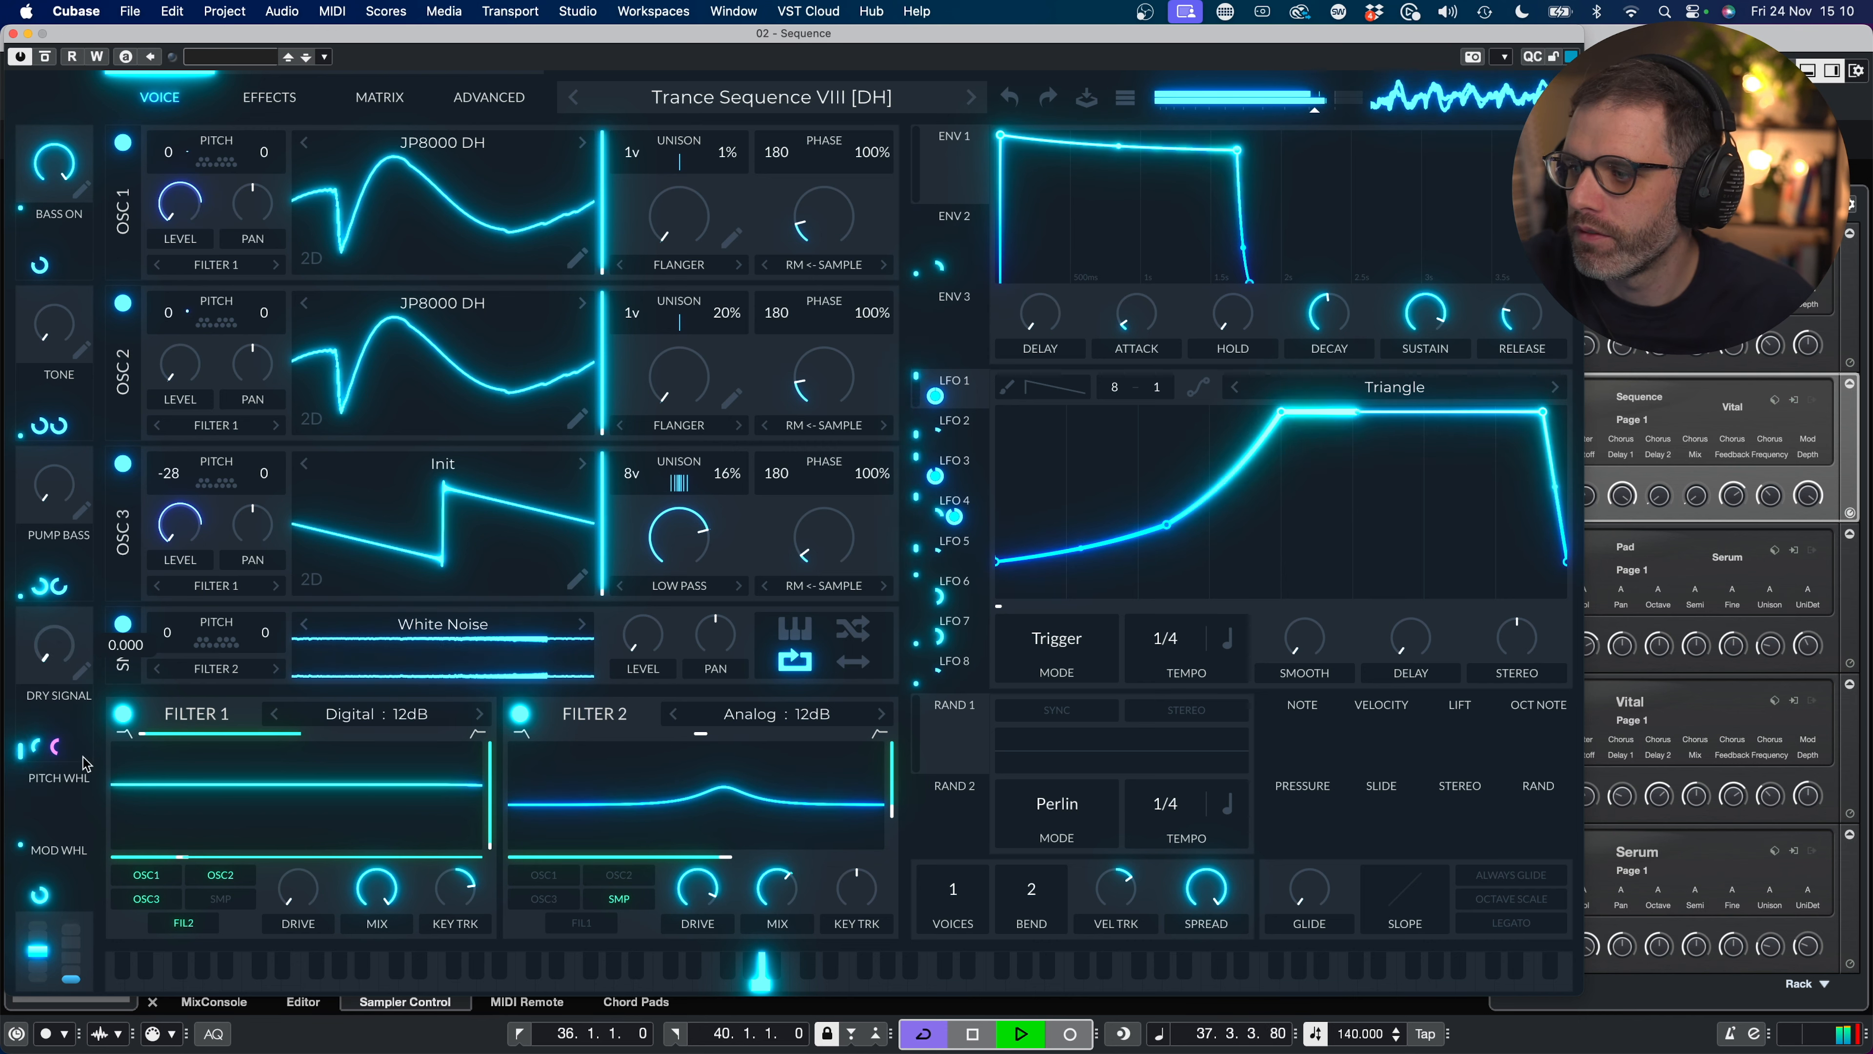
drag(61, 505, 78, 391)
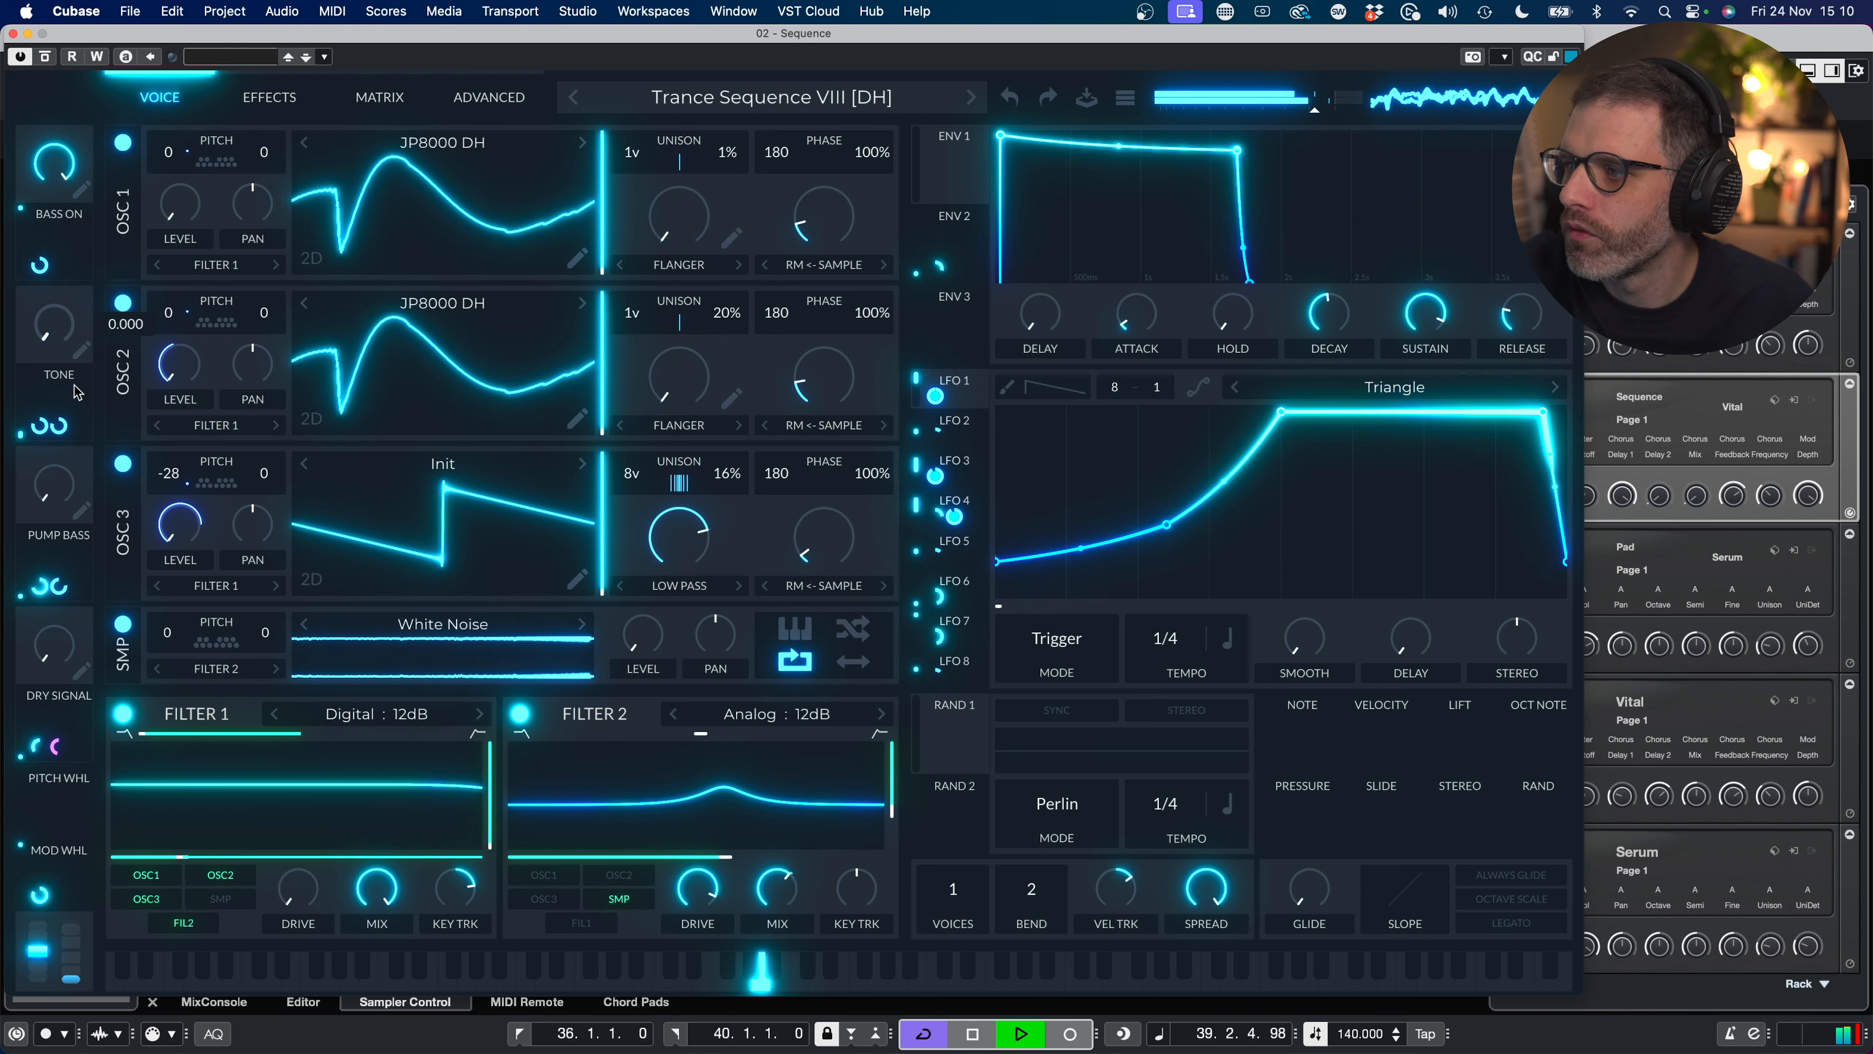
double_click(66, 164)
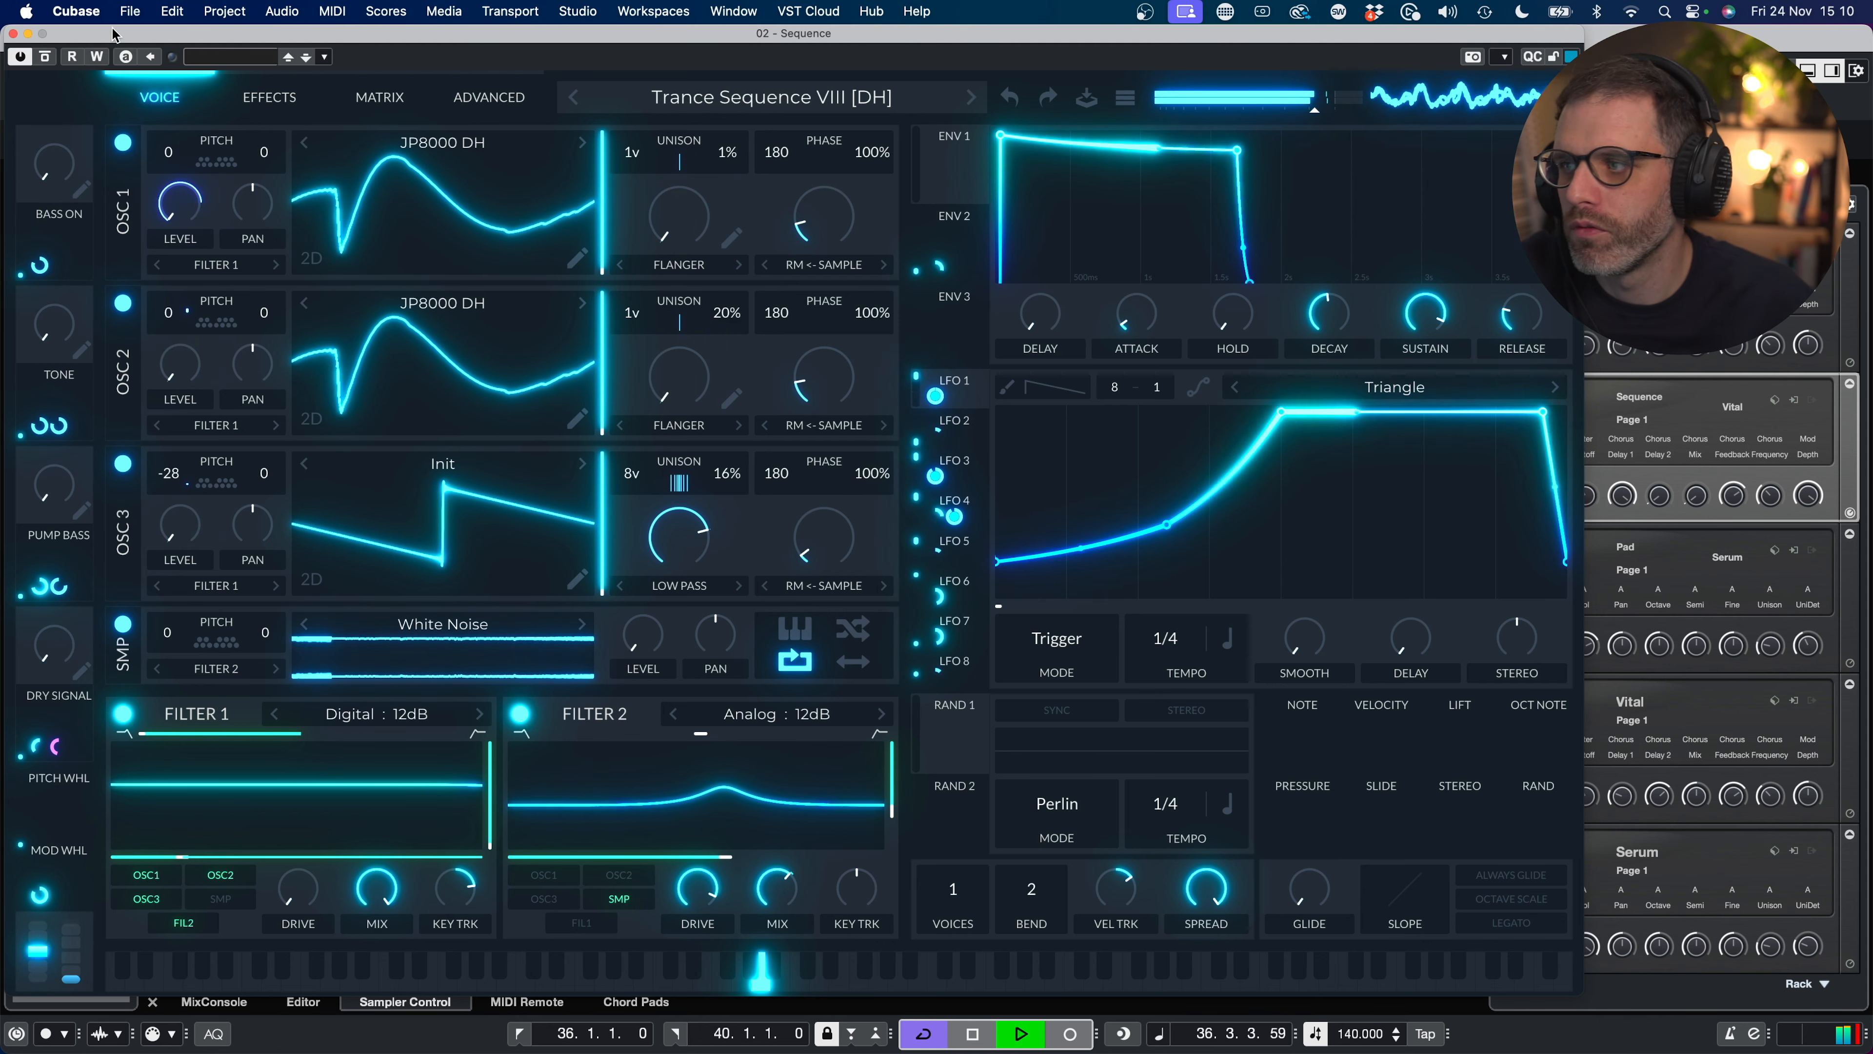
key(space)
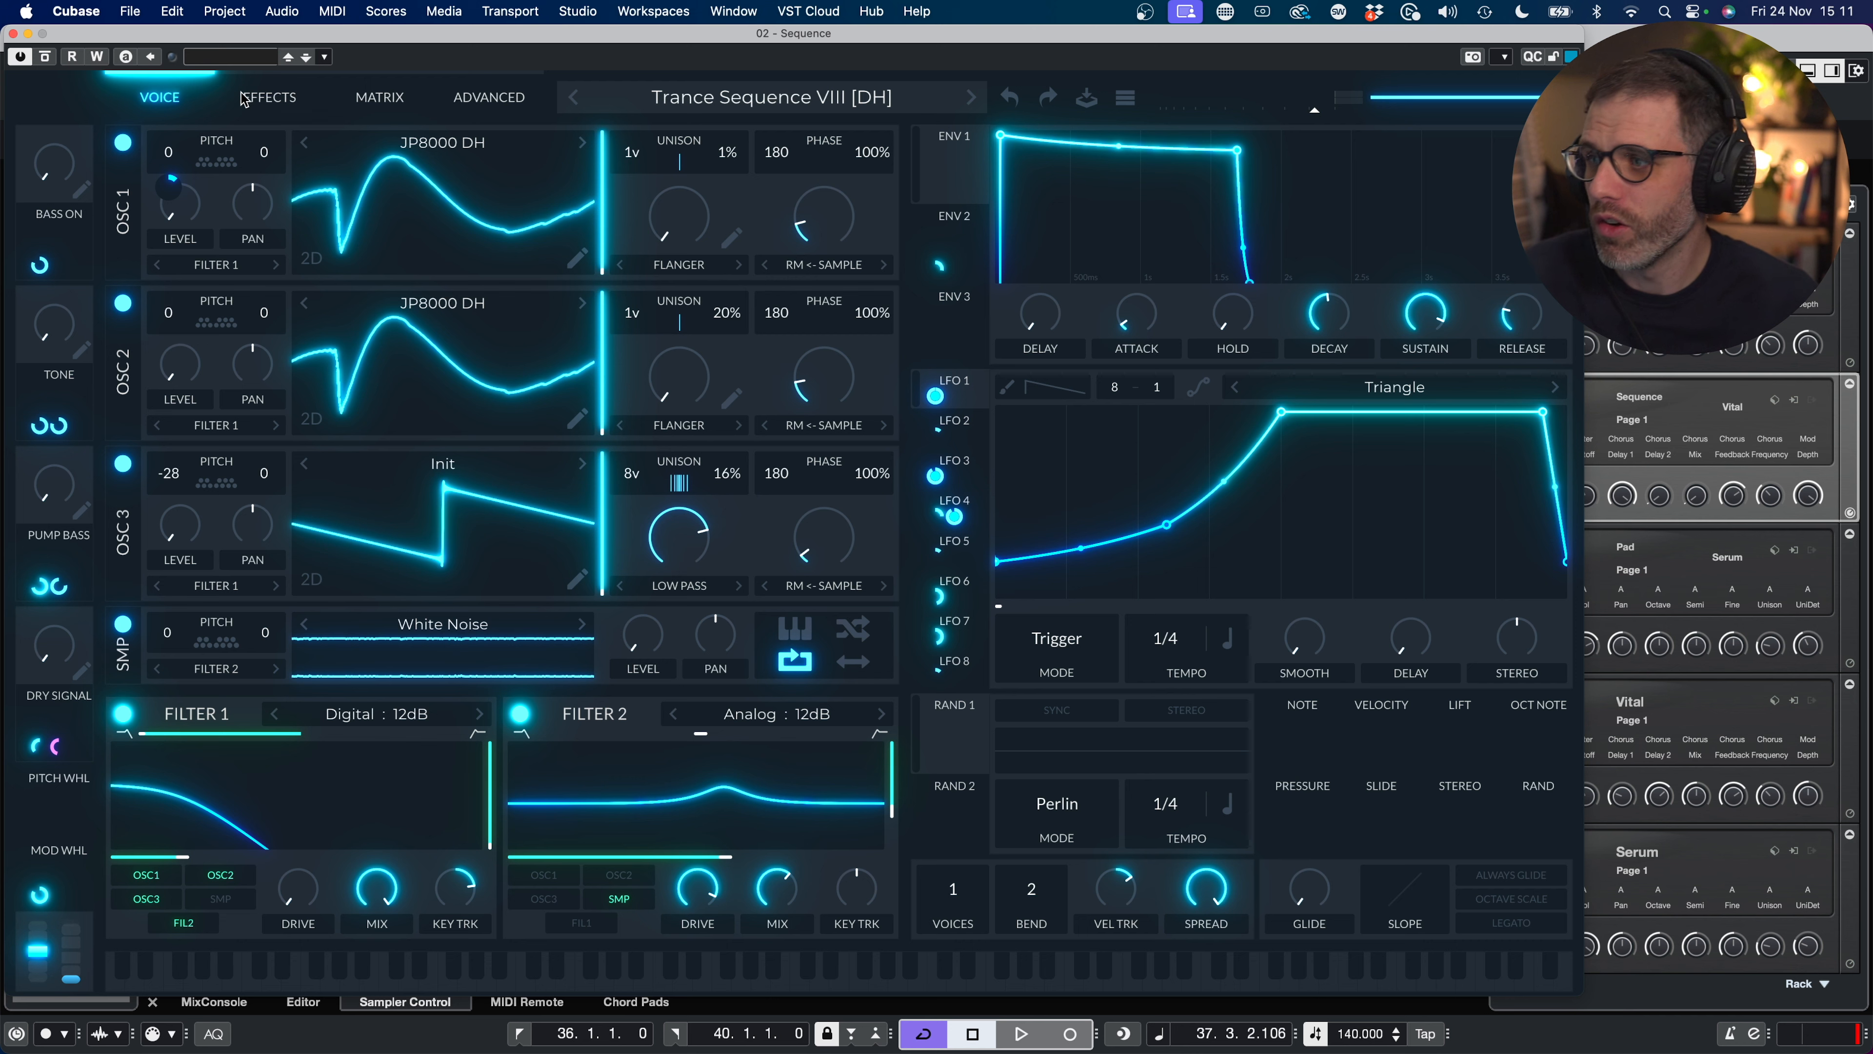
Step: Load the Trance Arpeggio IX [DH] preset in Vital and play the looped part with it
click(929, 104)
scroll(903, 753, down, 5)
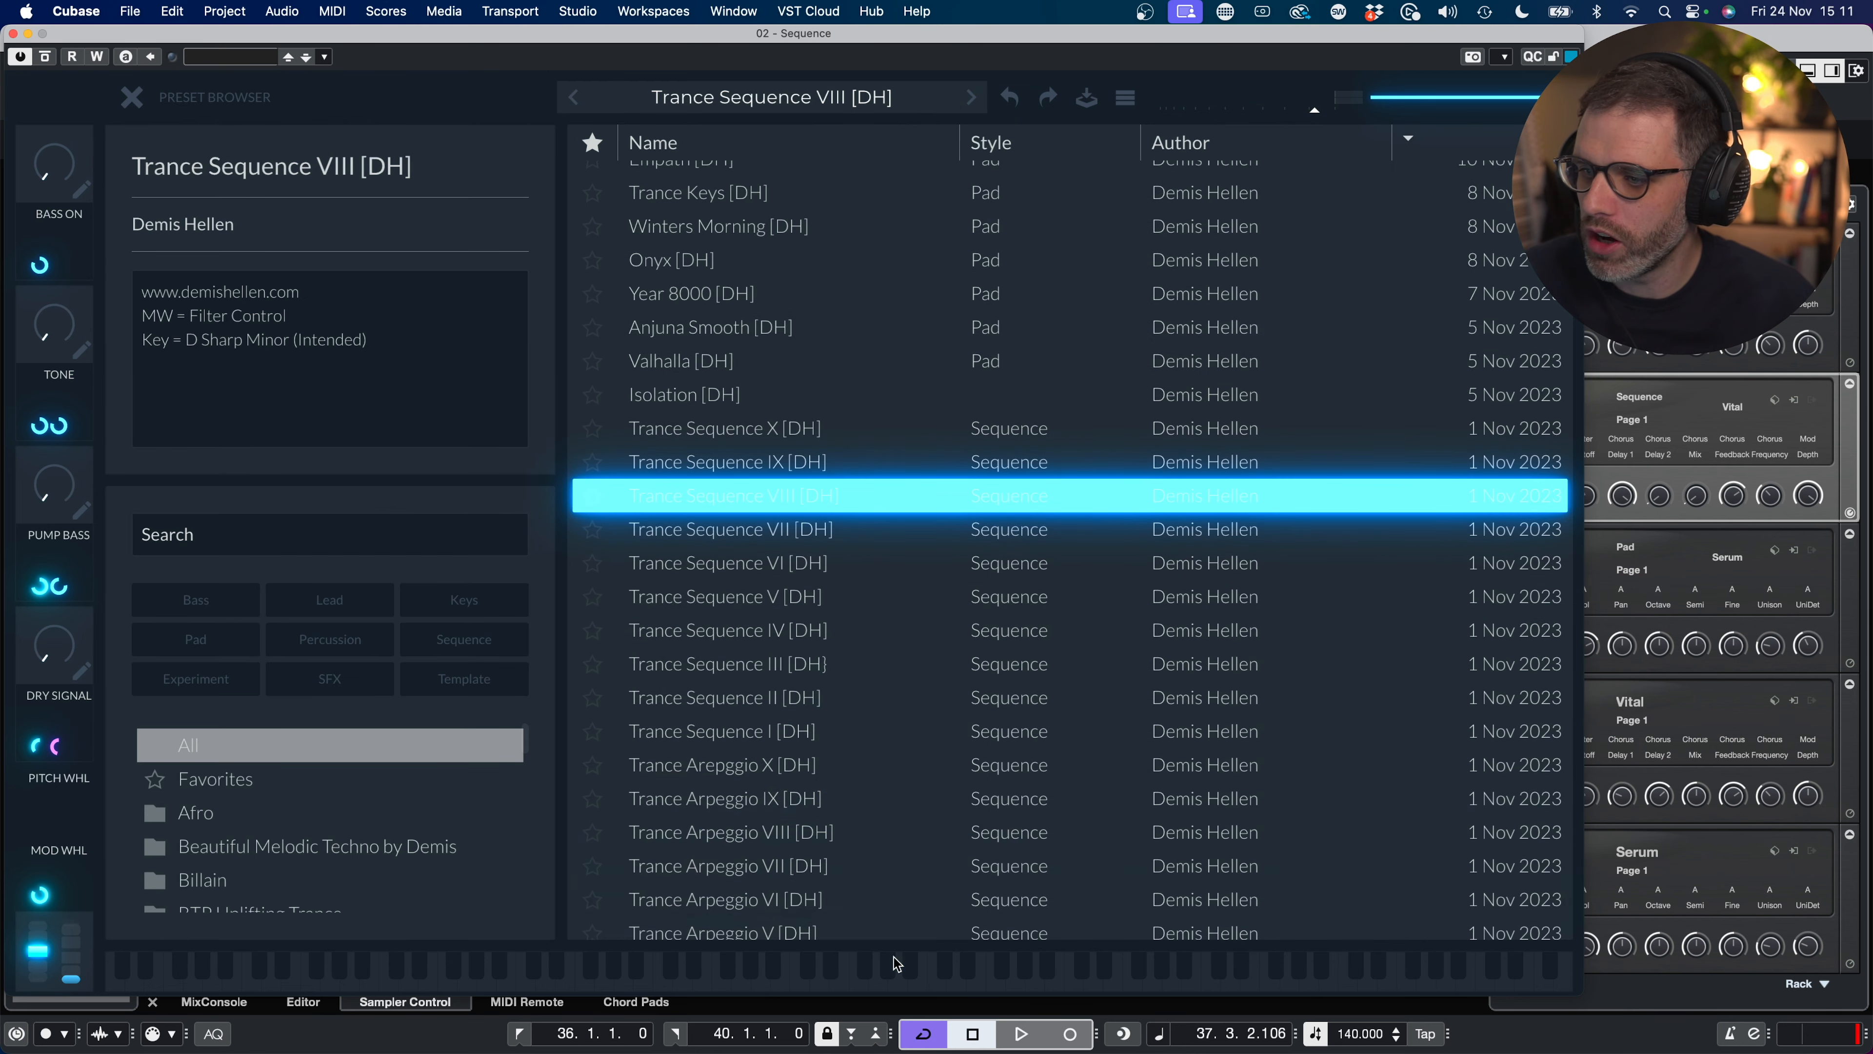
click(878, 797)
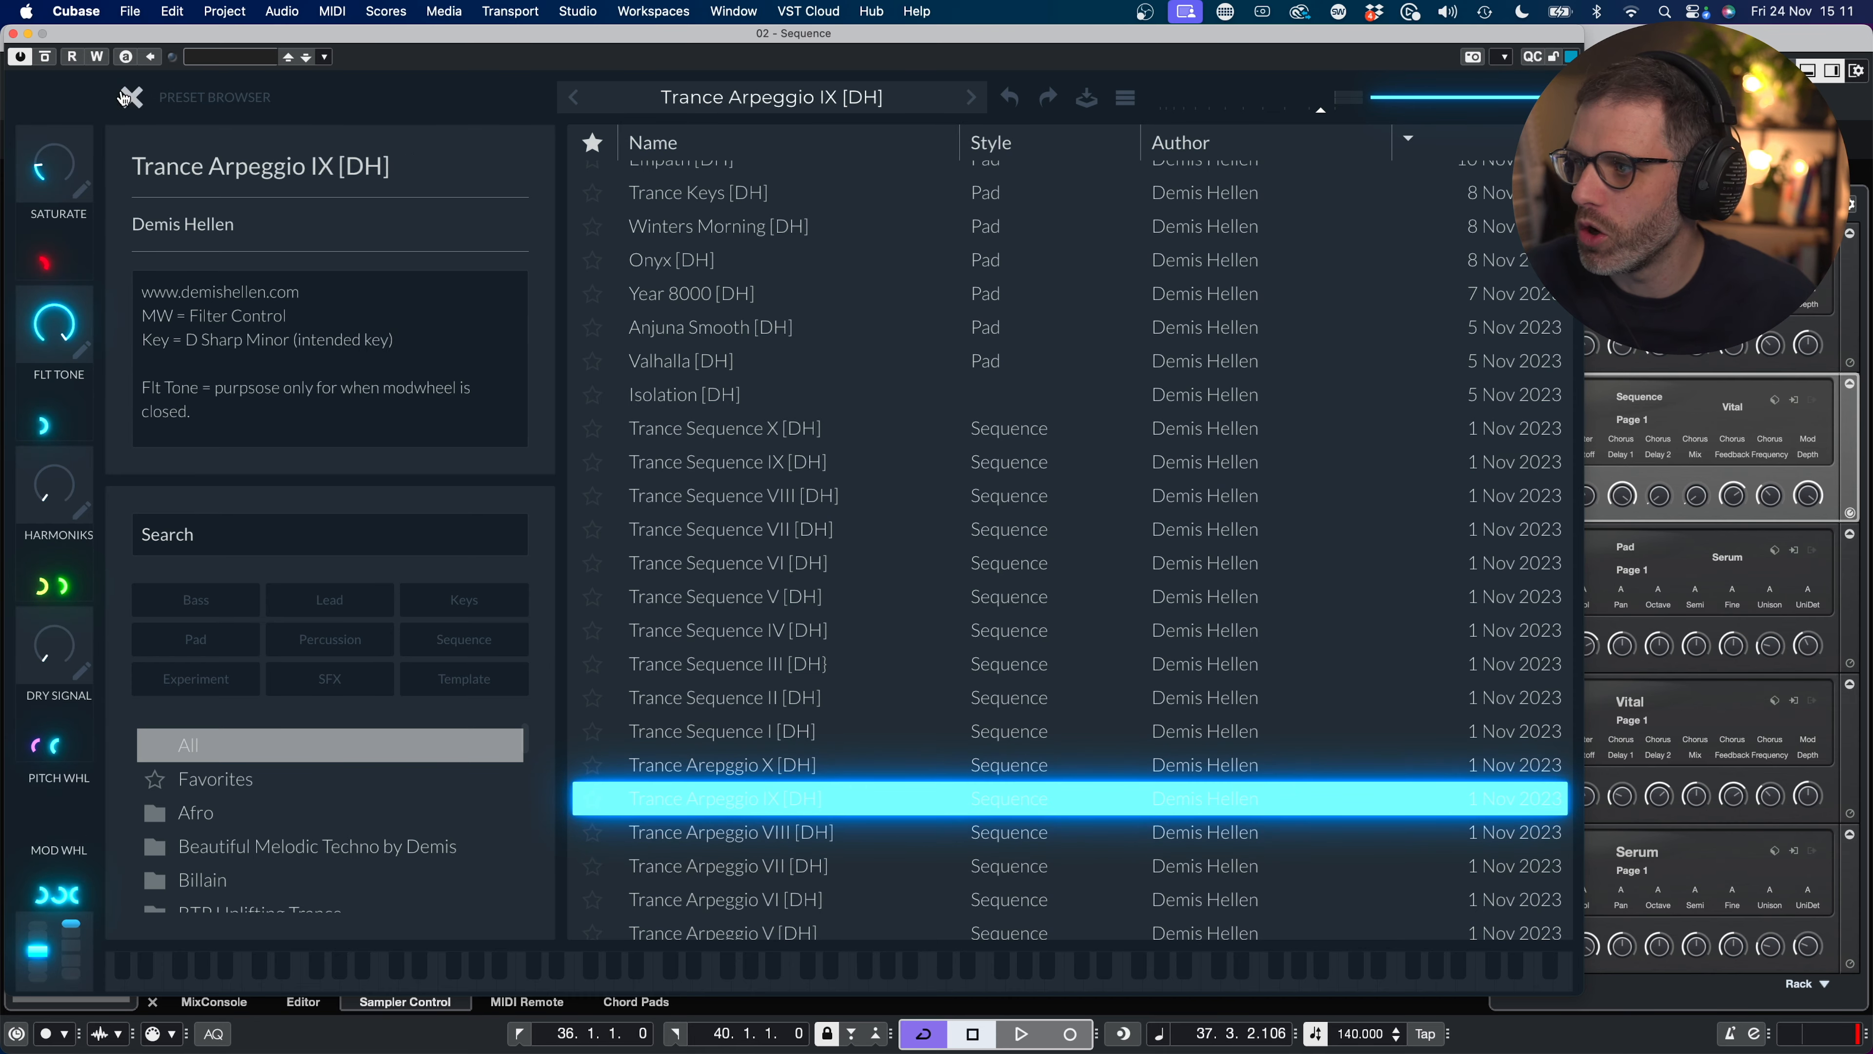
click(131, 97)
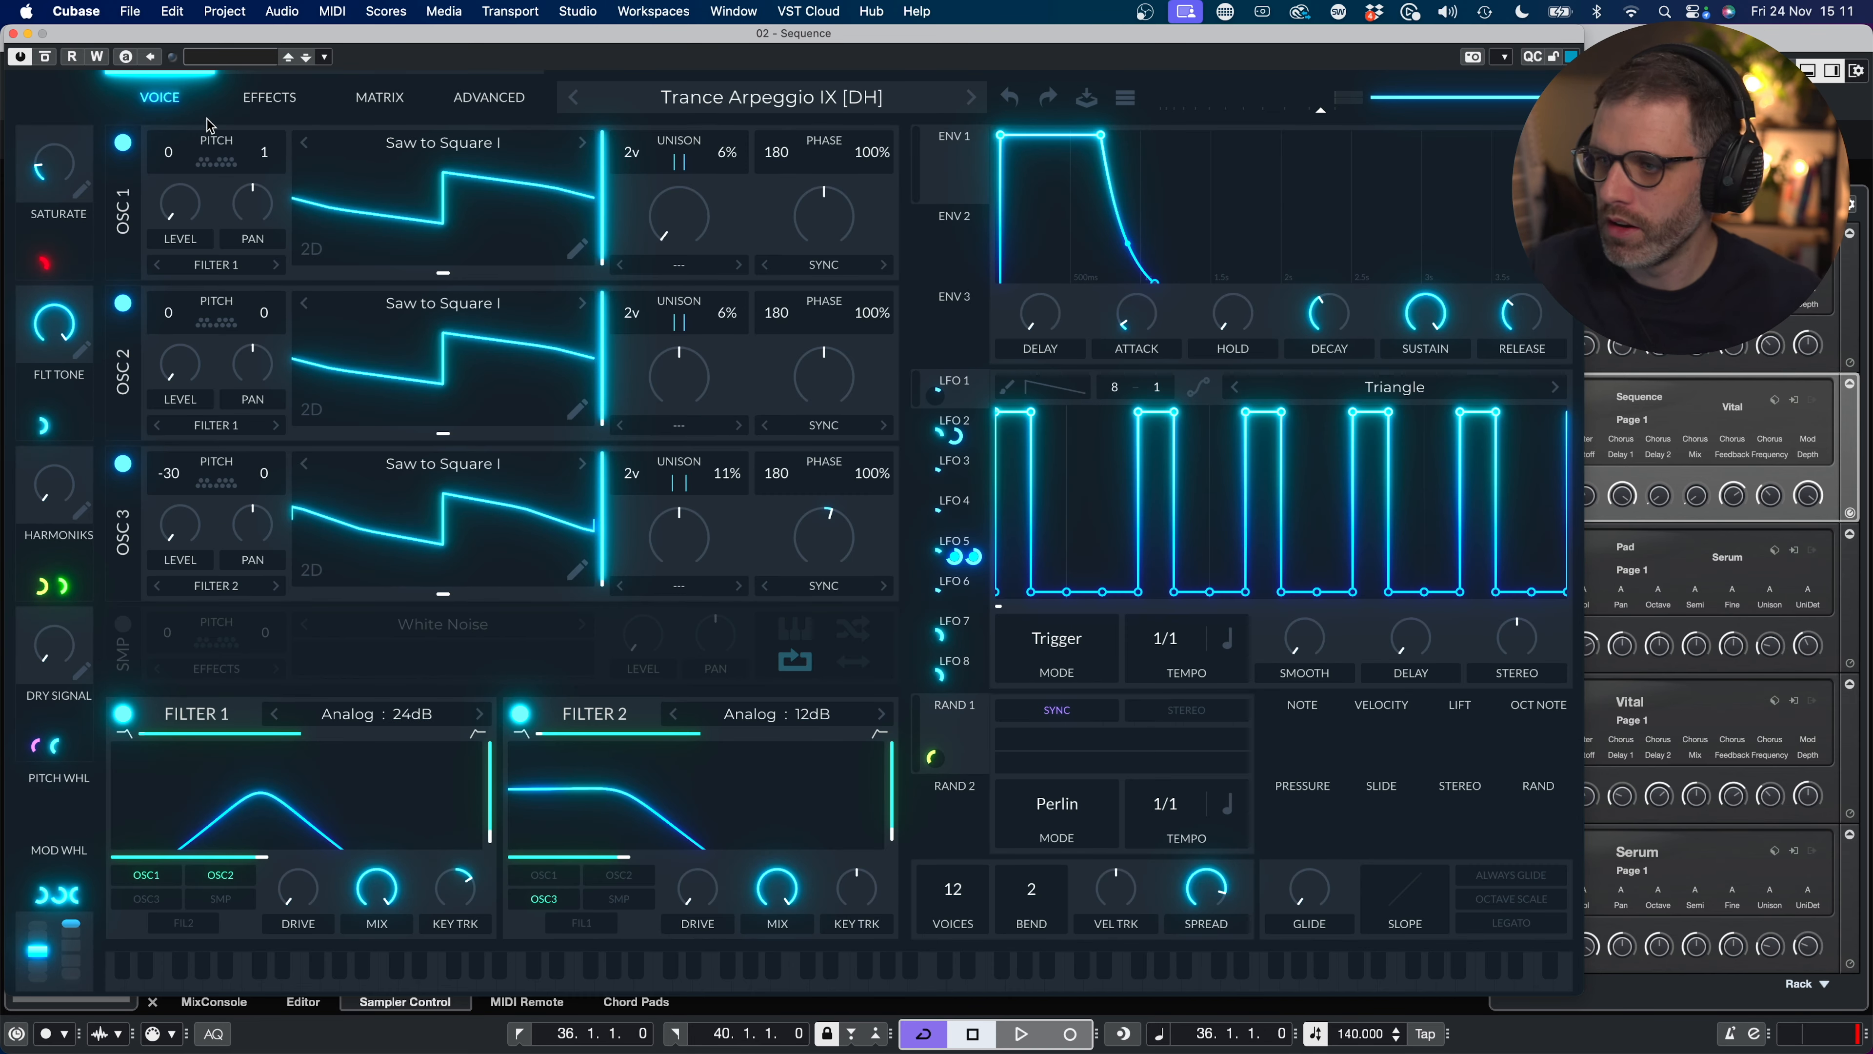
key(space)
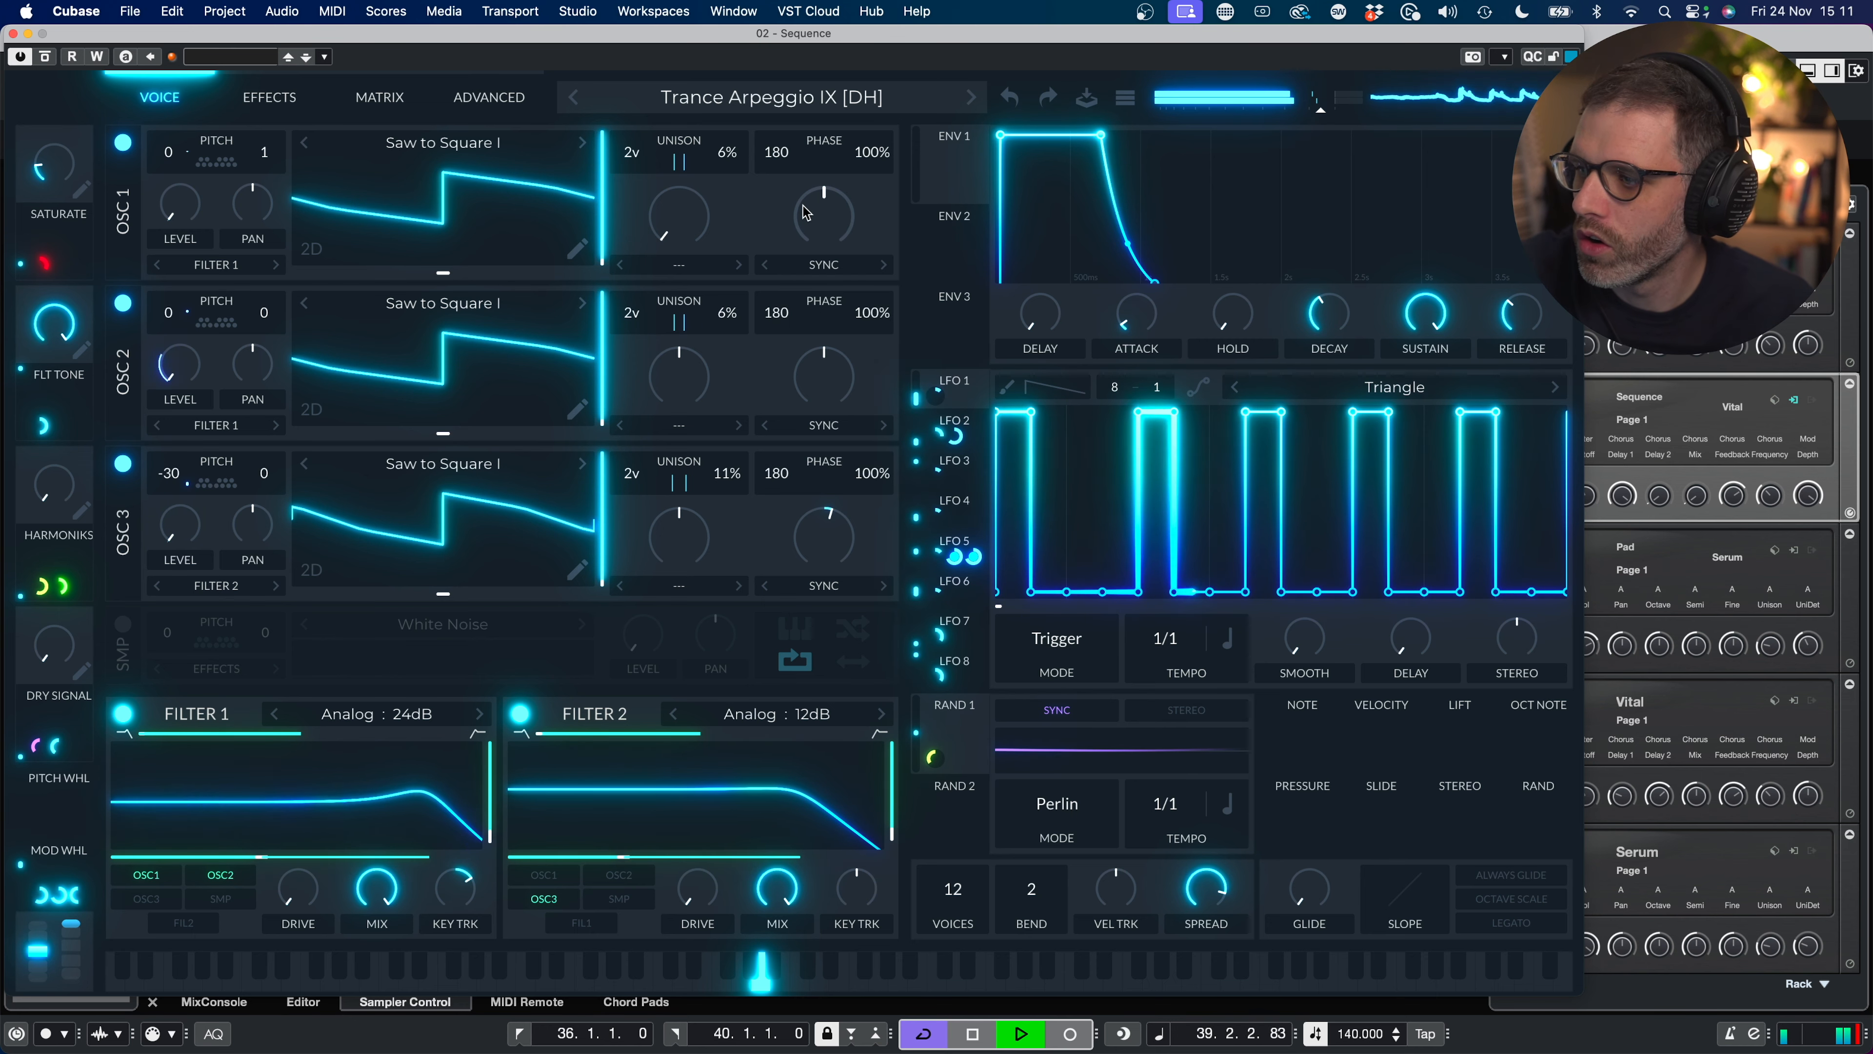
Step: Sweep Dry Signal back to zero, raise the Saturate and Harmoniks macros, and lower FLT Tone to just over halfway
drag(57, 654, 115, 710)
drag(59, 174, 77, 68)
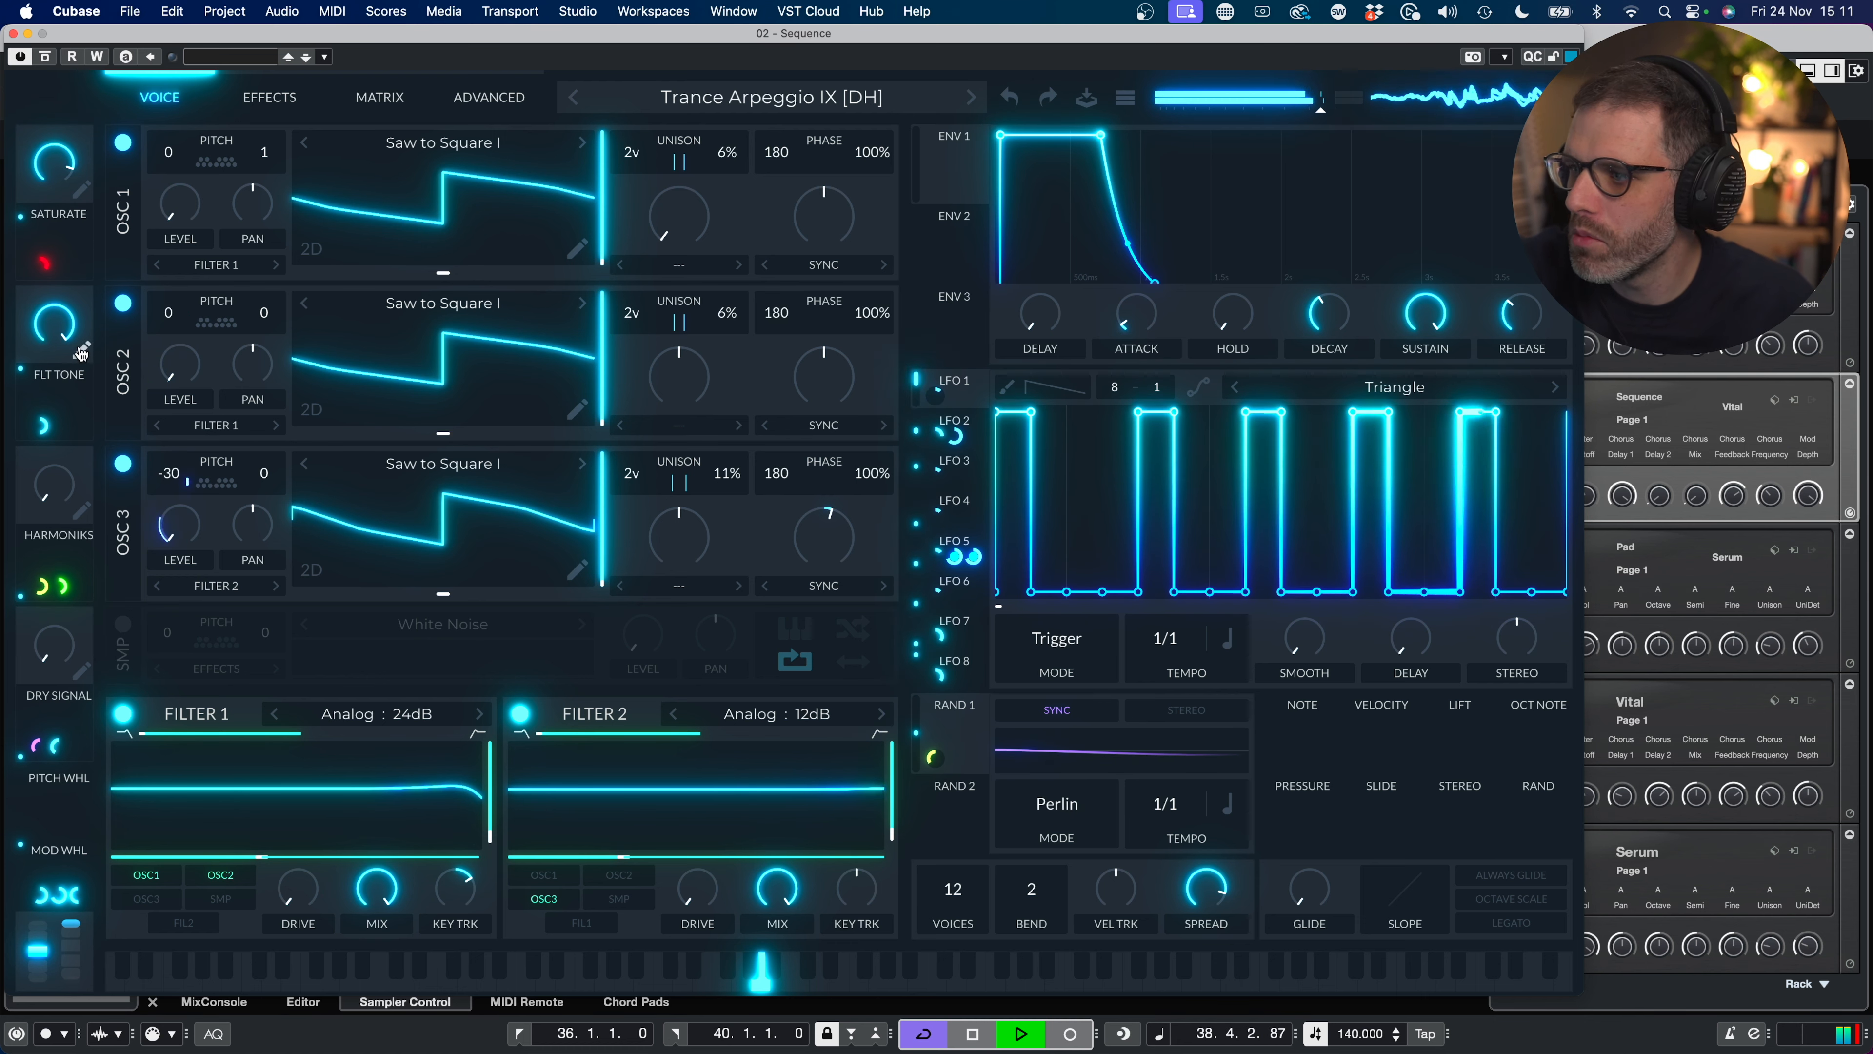
mouse_move(81, 354)
mouse_down()
mouse_move(67, 432)
mouse_move(58, 372)
mouse_up()
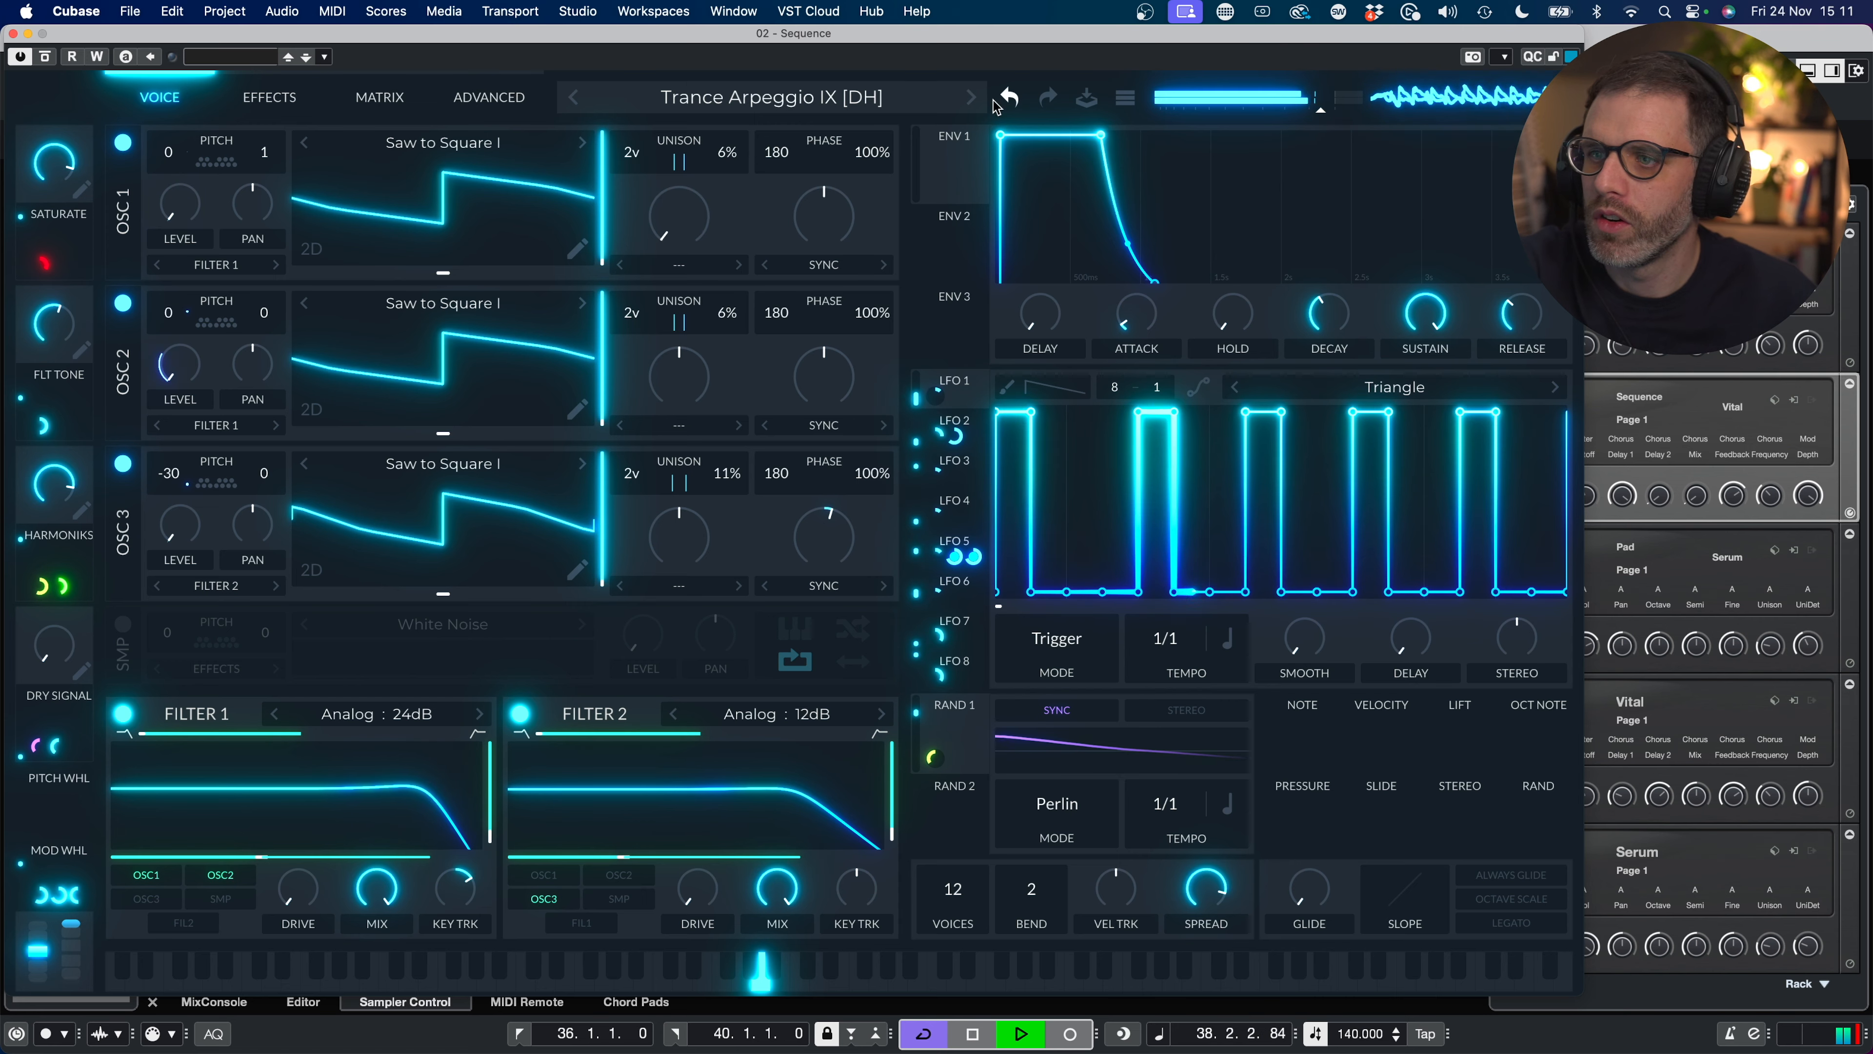
Step: Load the Trance Arpeggio V [DH] preset in Vital while the loop plays, and close the instrument window
click(863, 97)
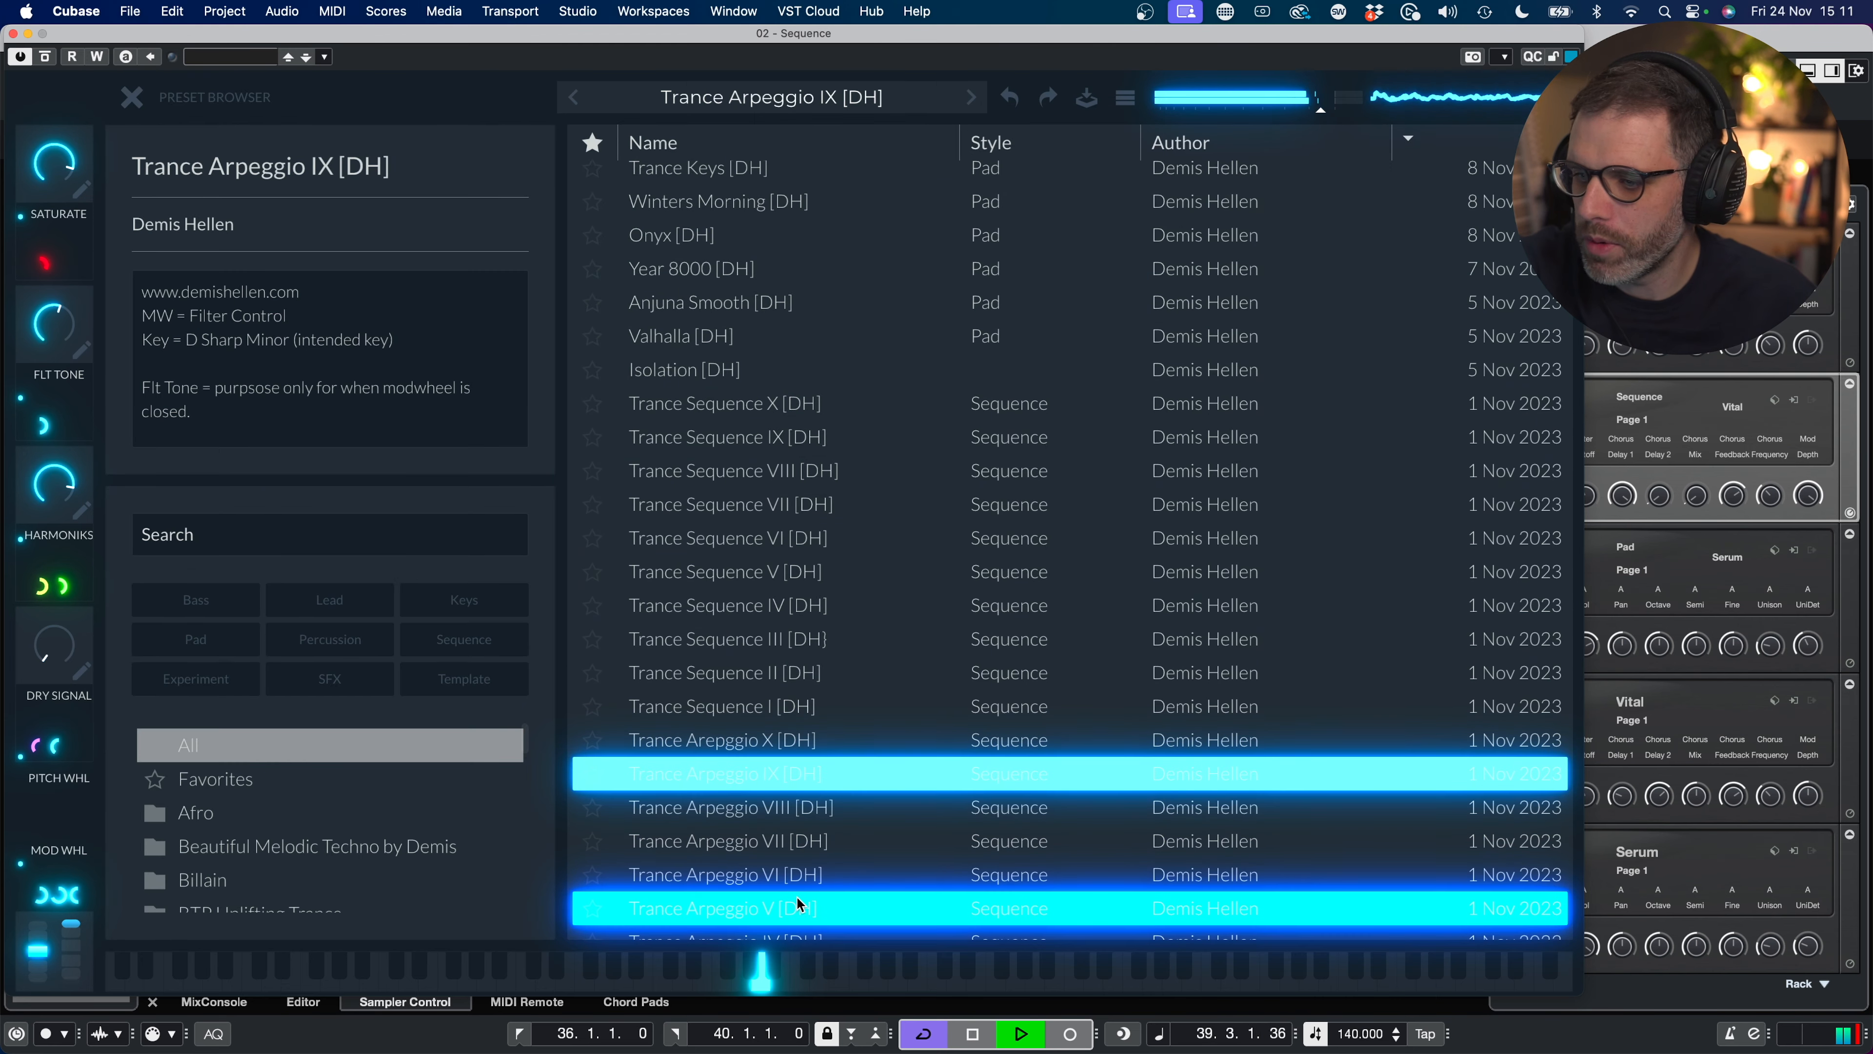
click(798, 904)
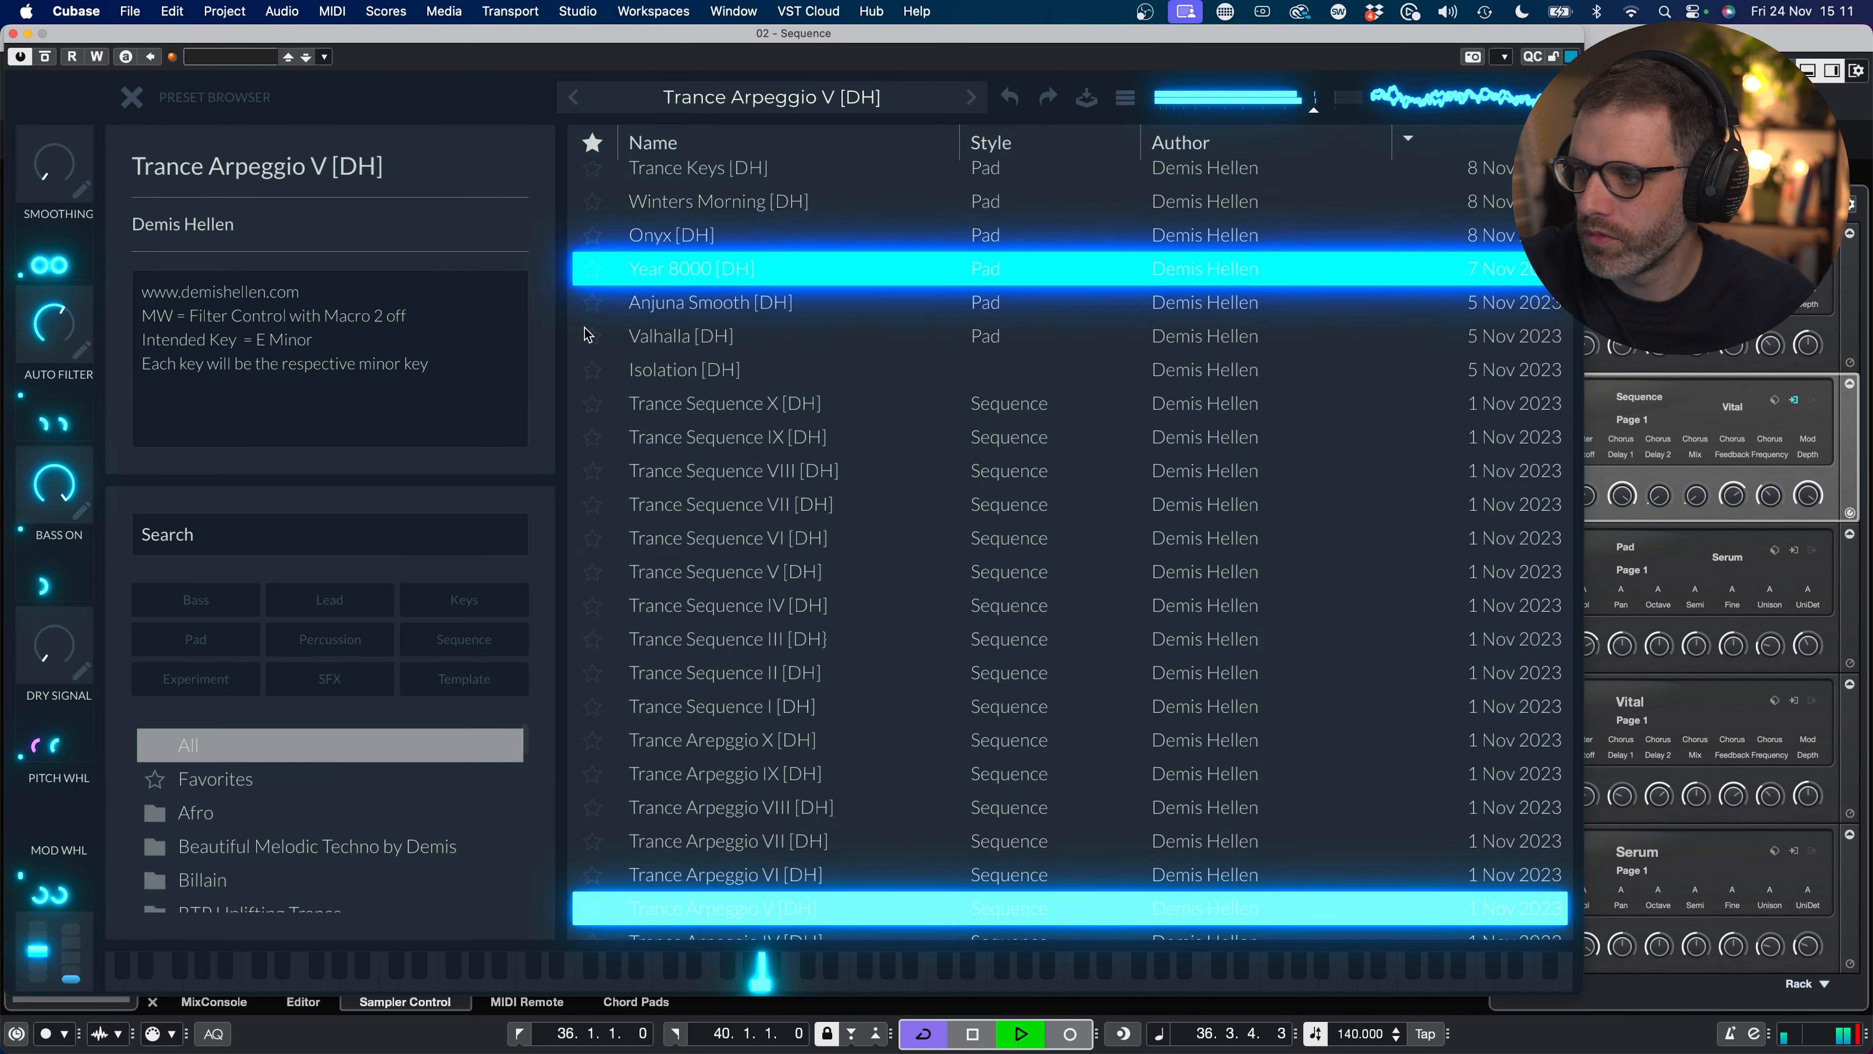
click(148, 100)
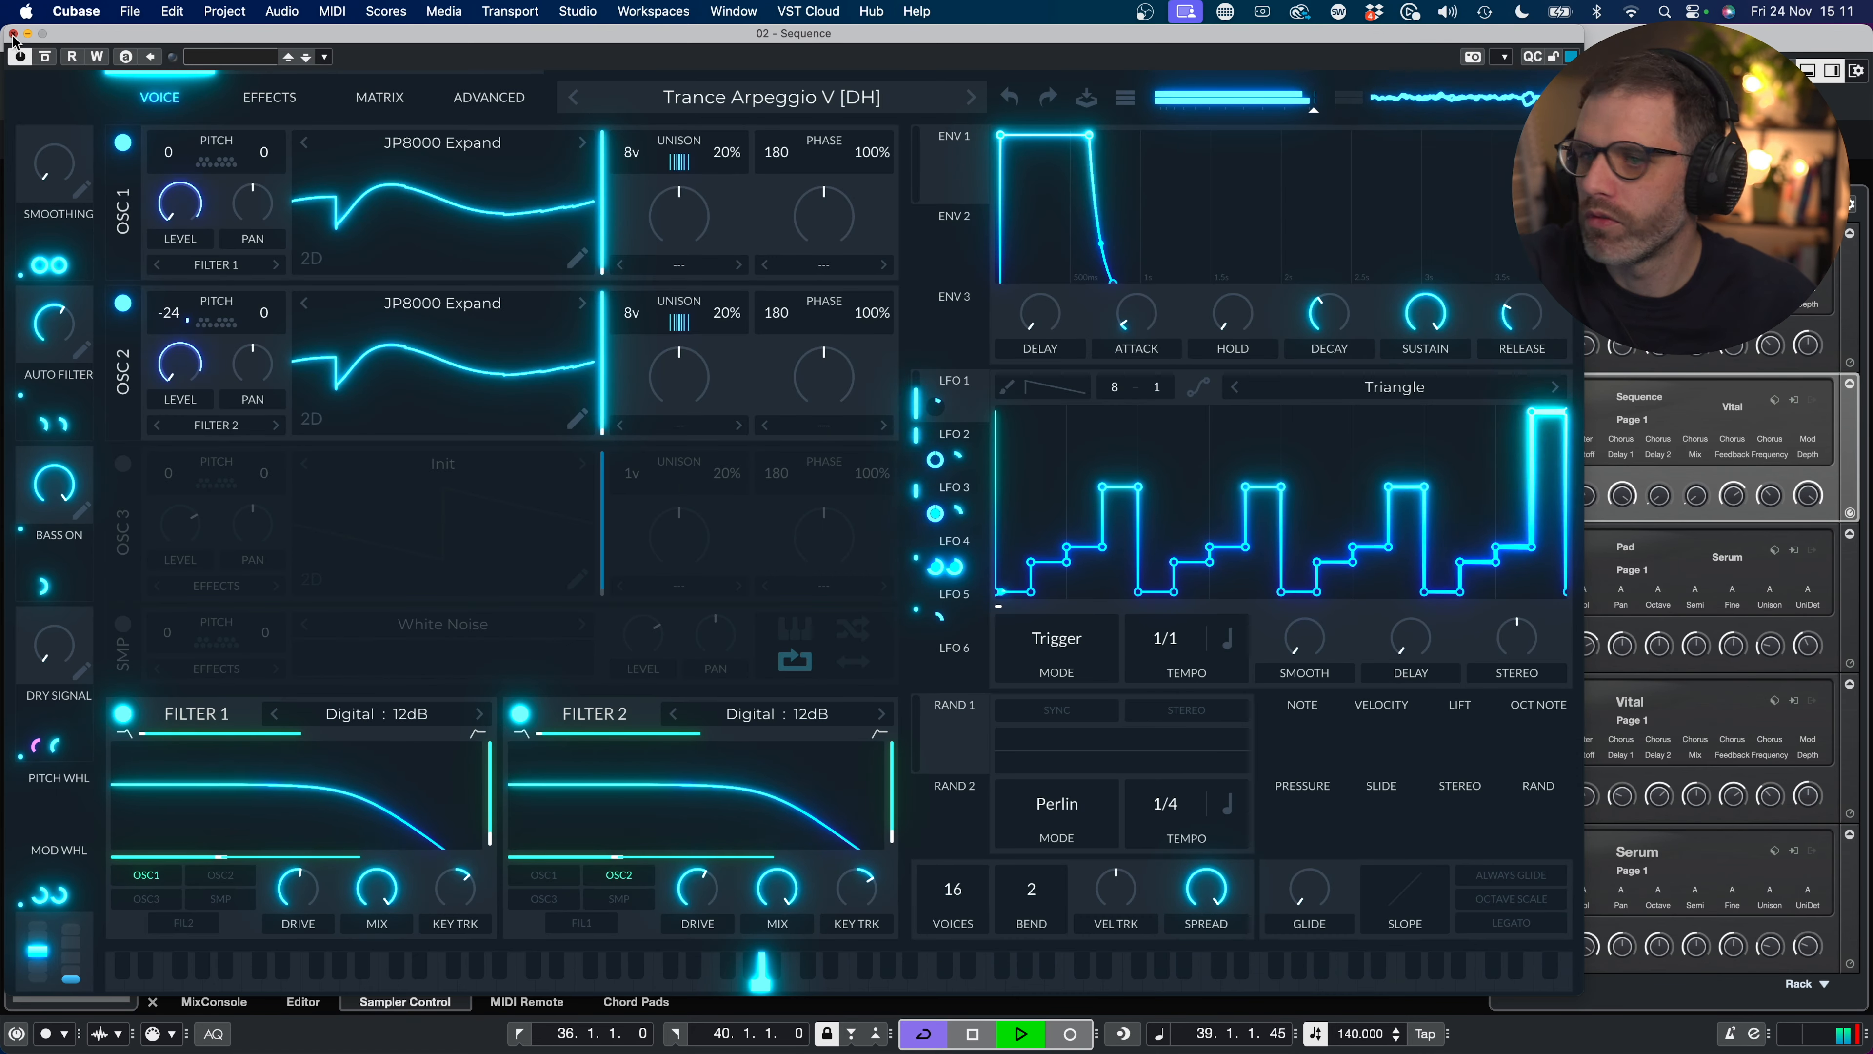
key(super+w)
Step: Reopen the duplicated Sequence track's Vital instrument to audition Trance Arpeggio V [DH], stopping playback and closing the window when done
double_click(1011, 275)
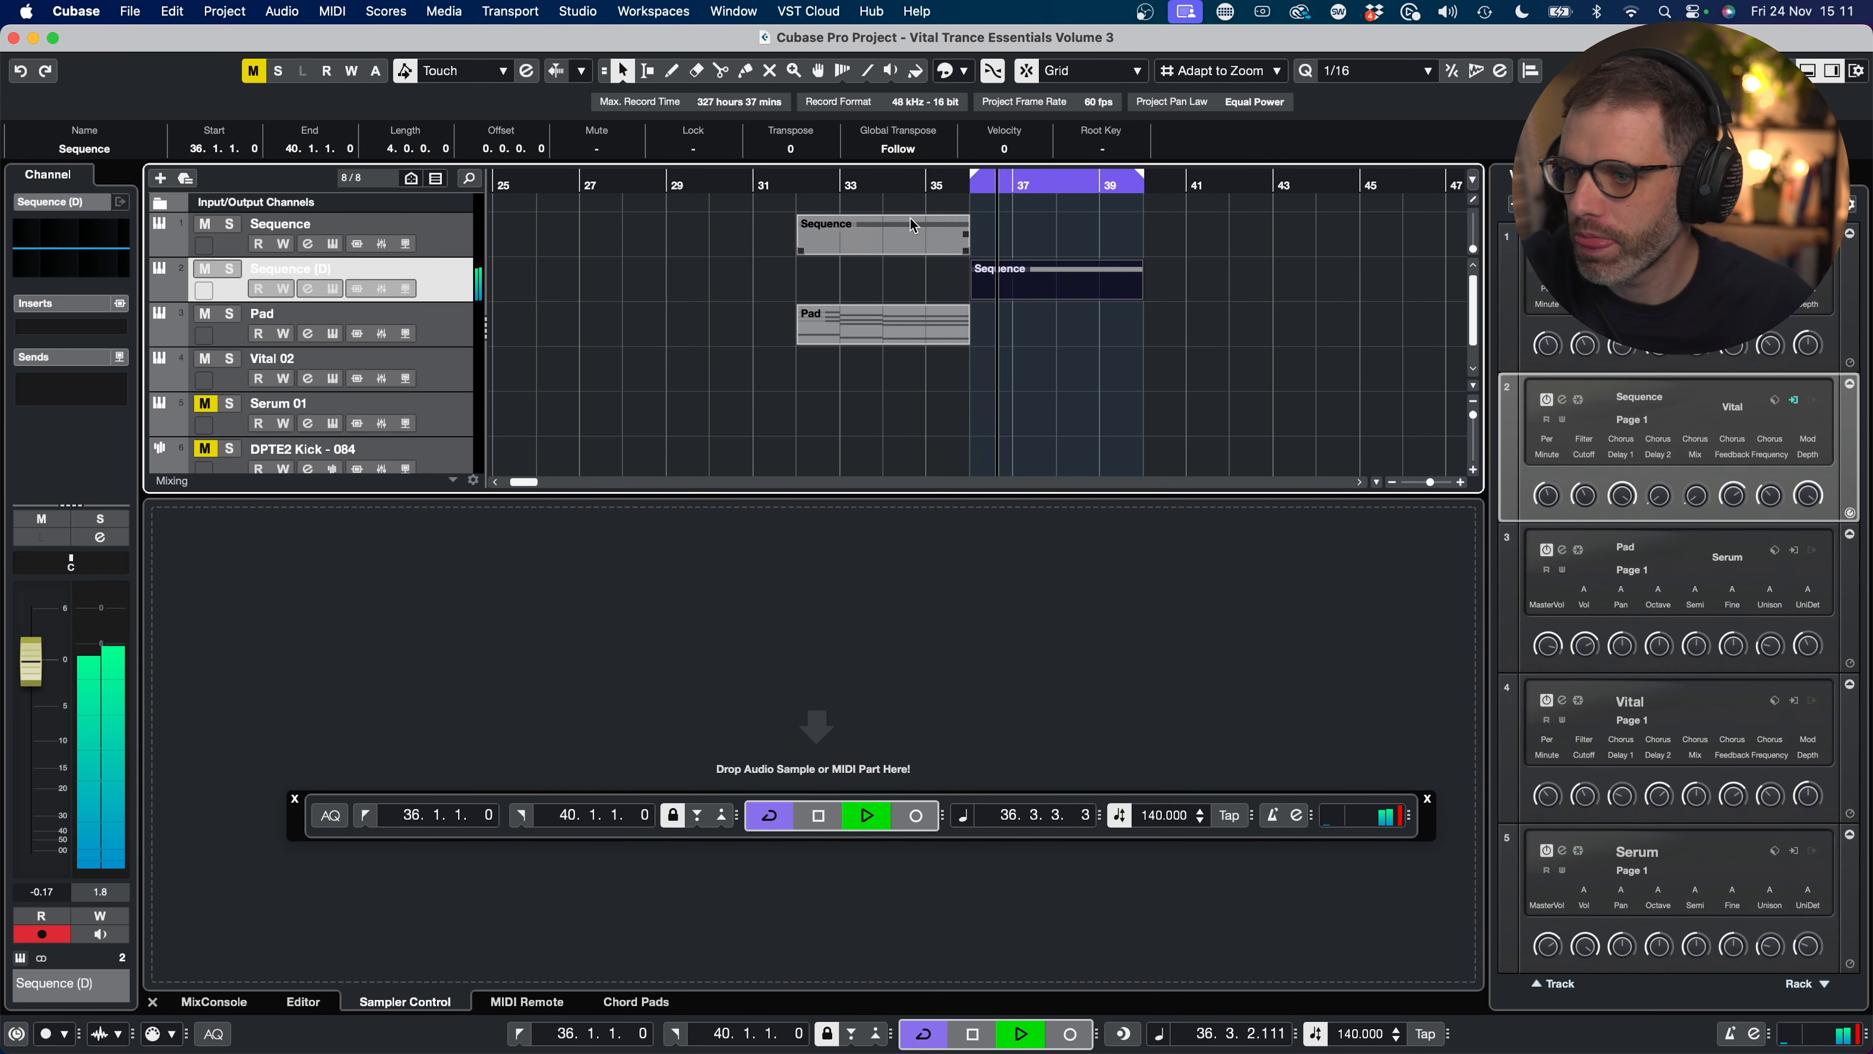
click(332, 288)
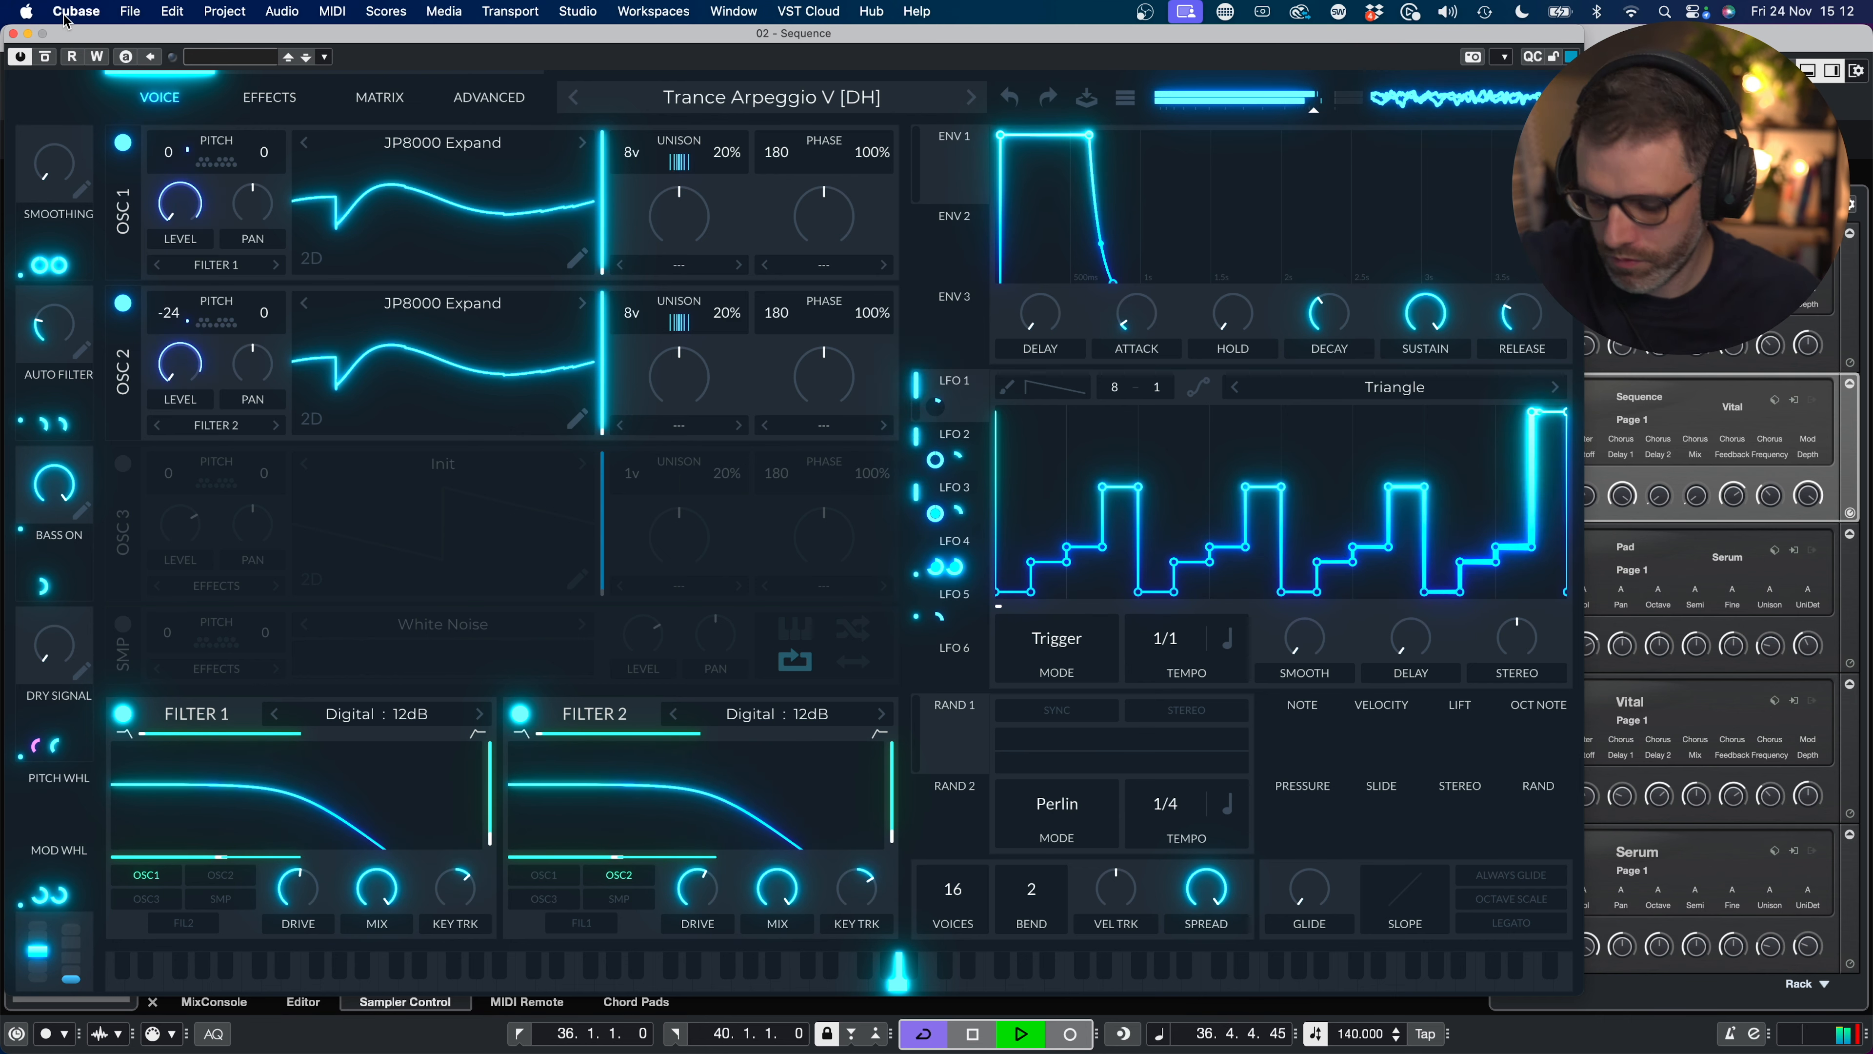
key(space)
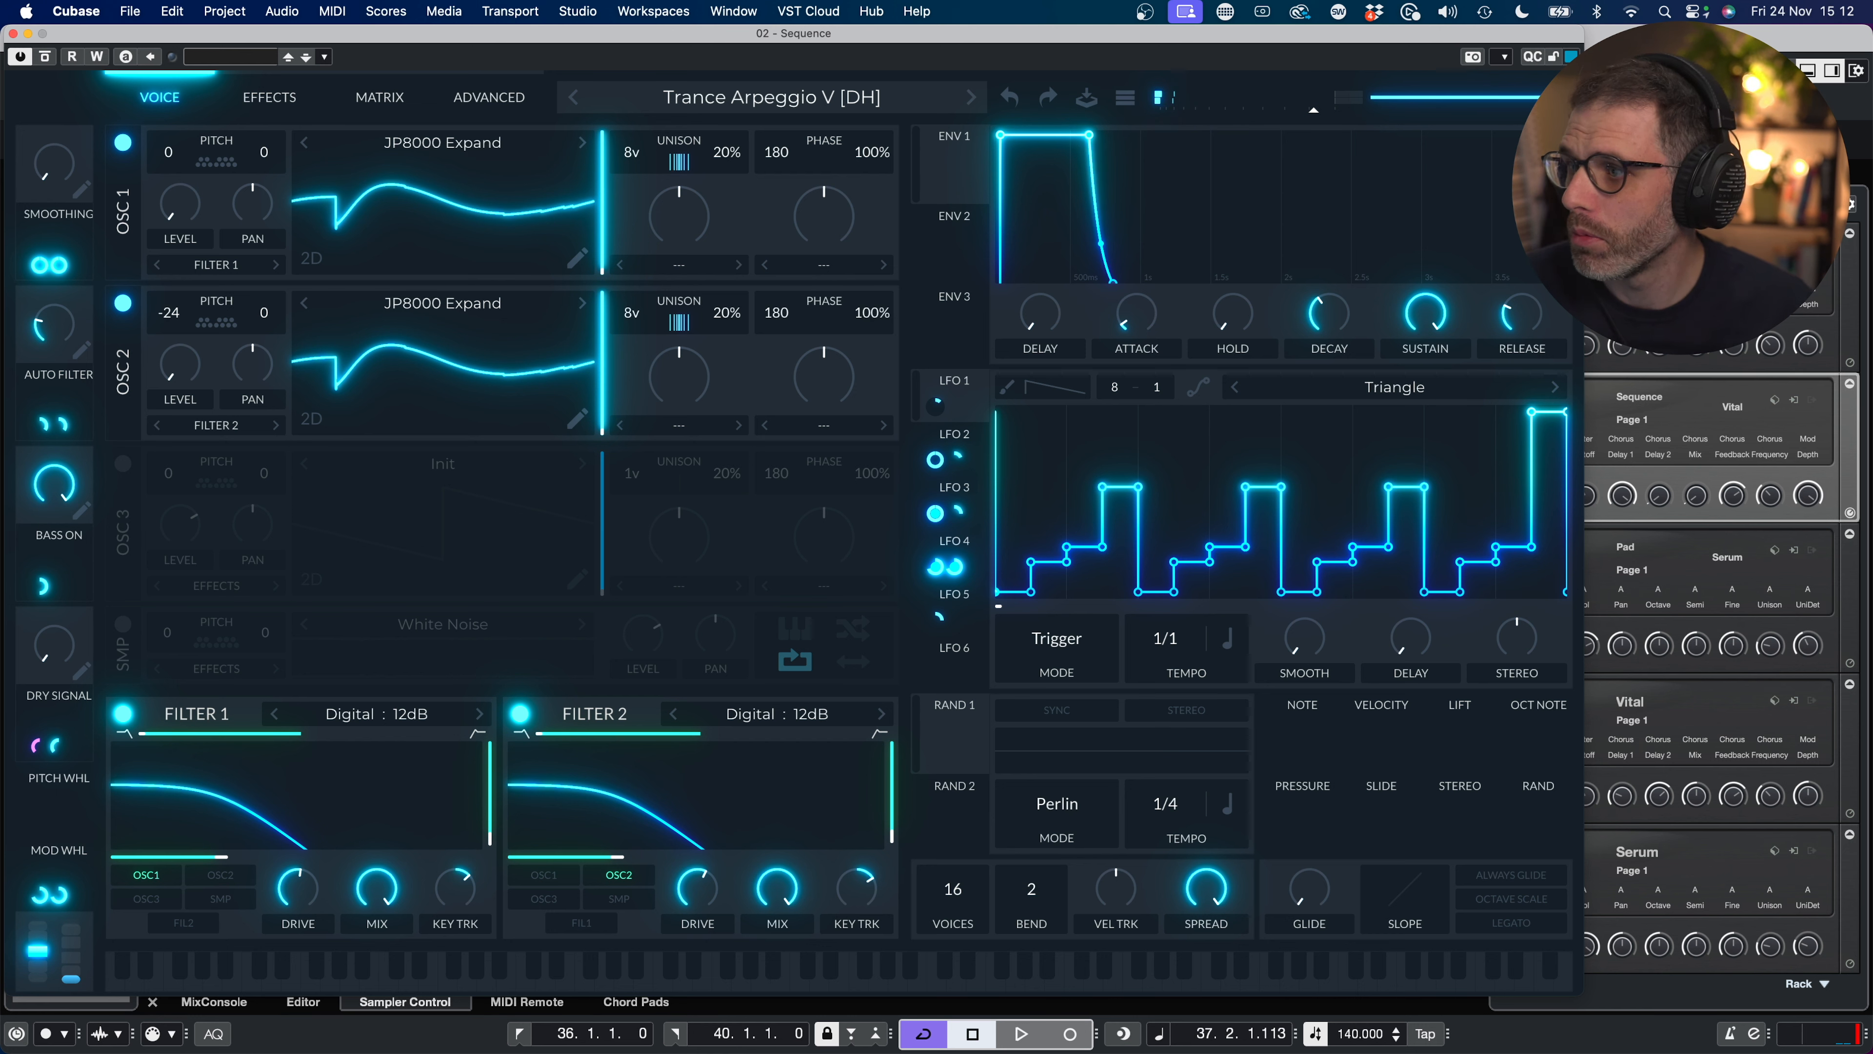
click(14, 35)
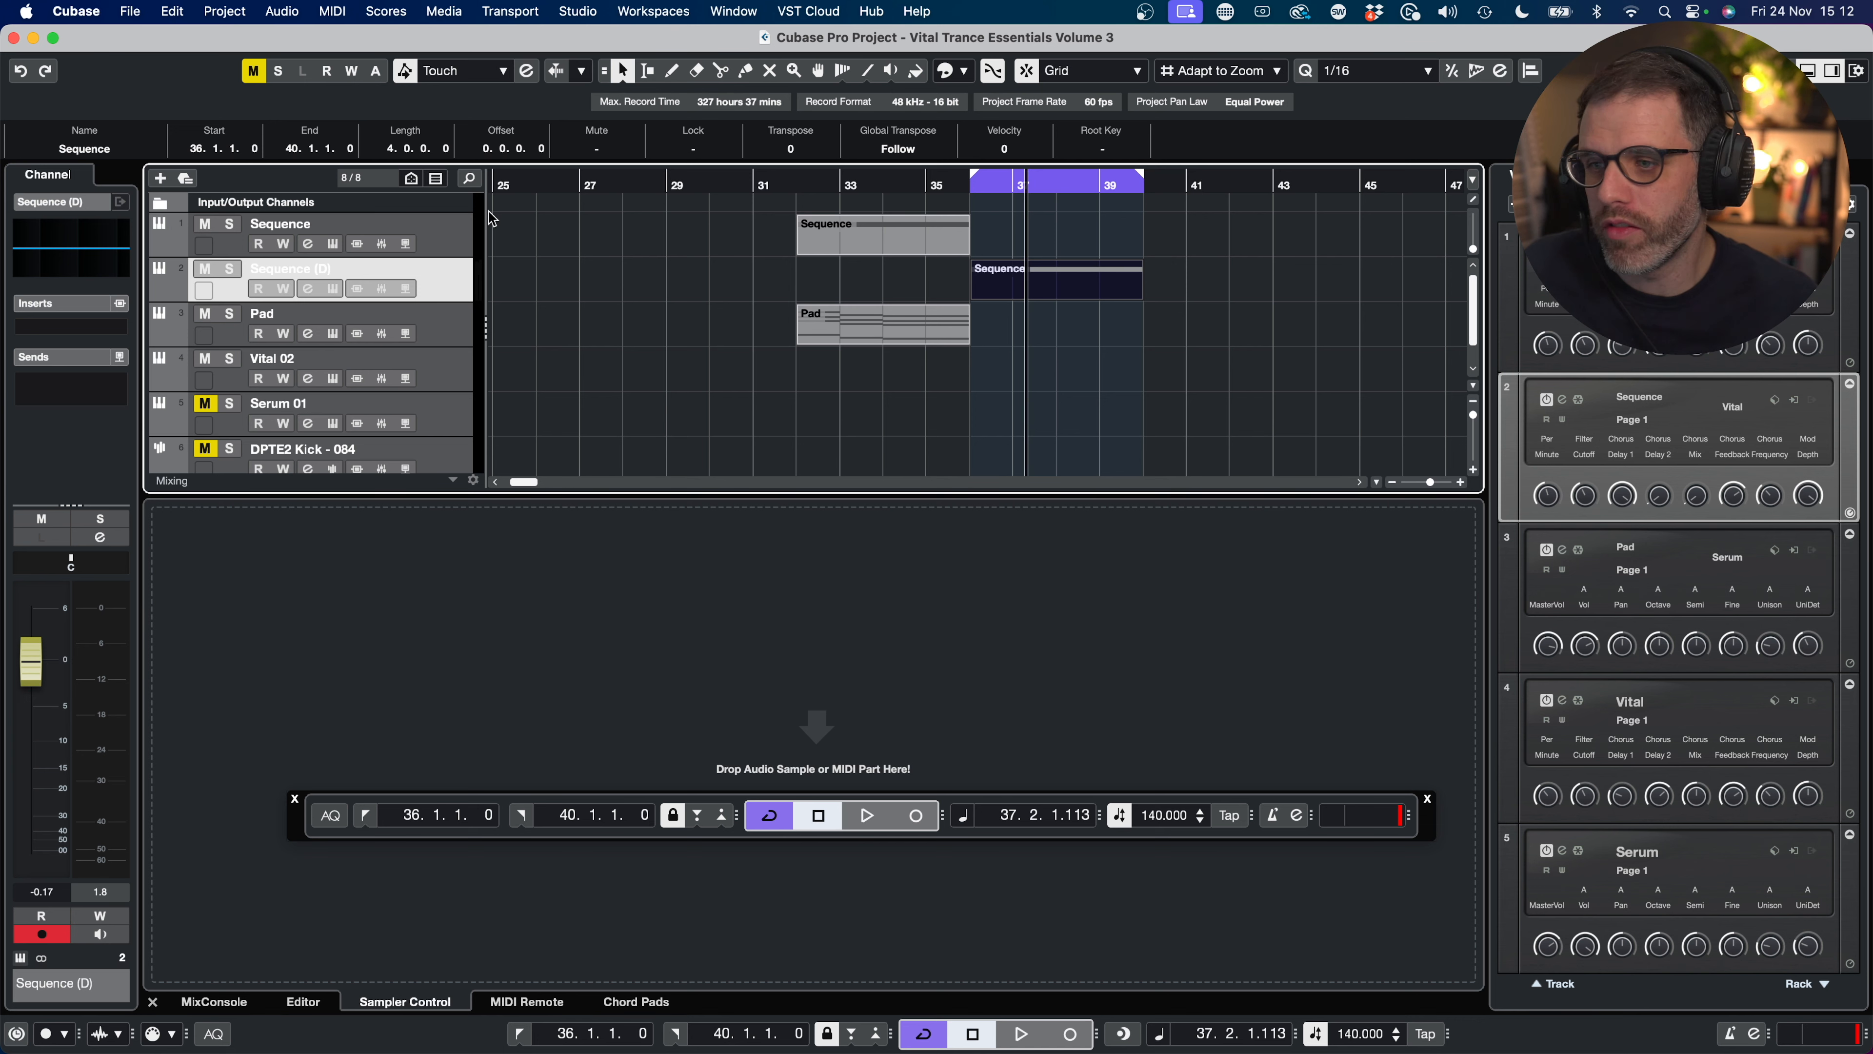
Step: Select the Pad part at bar 32 and the duplicated Sequence track
click(879, 338)
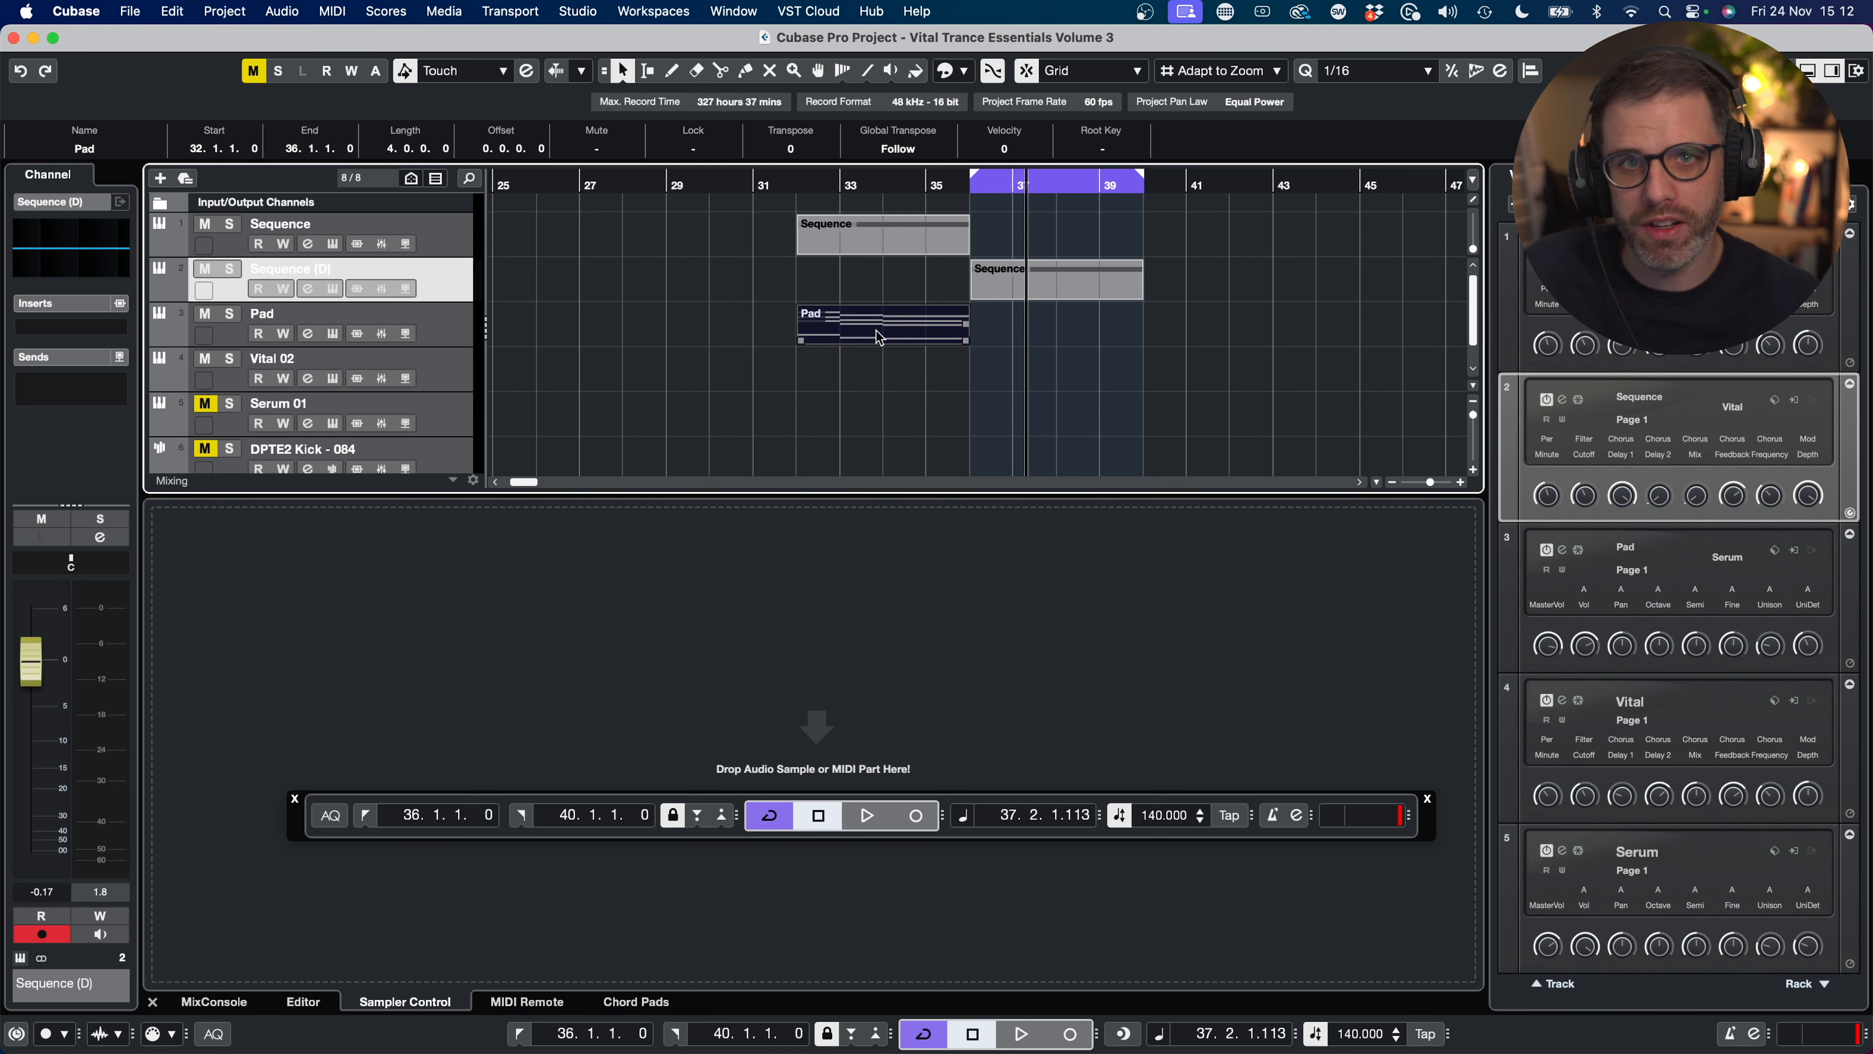
click(447, 315)
click(443, 273)
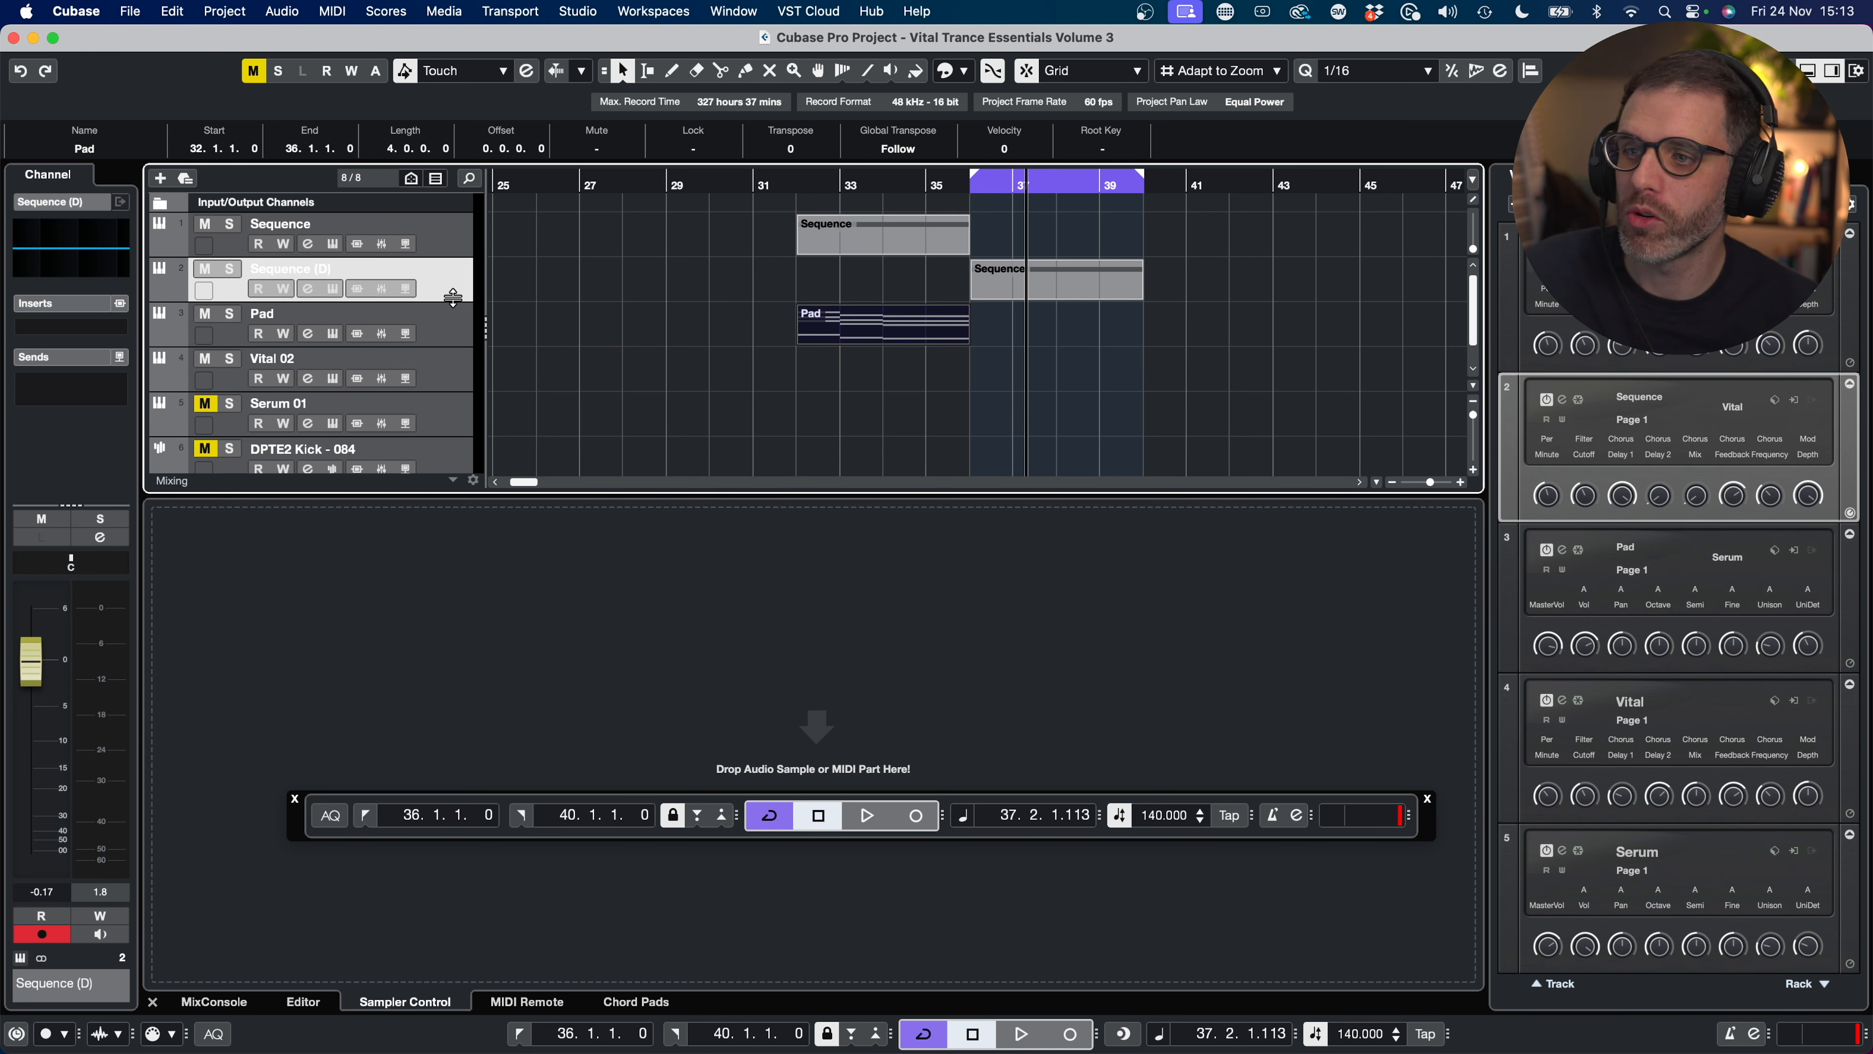